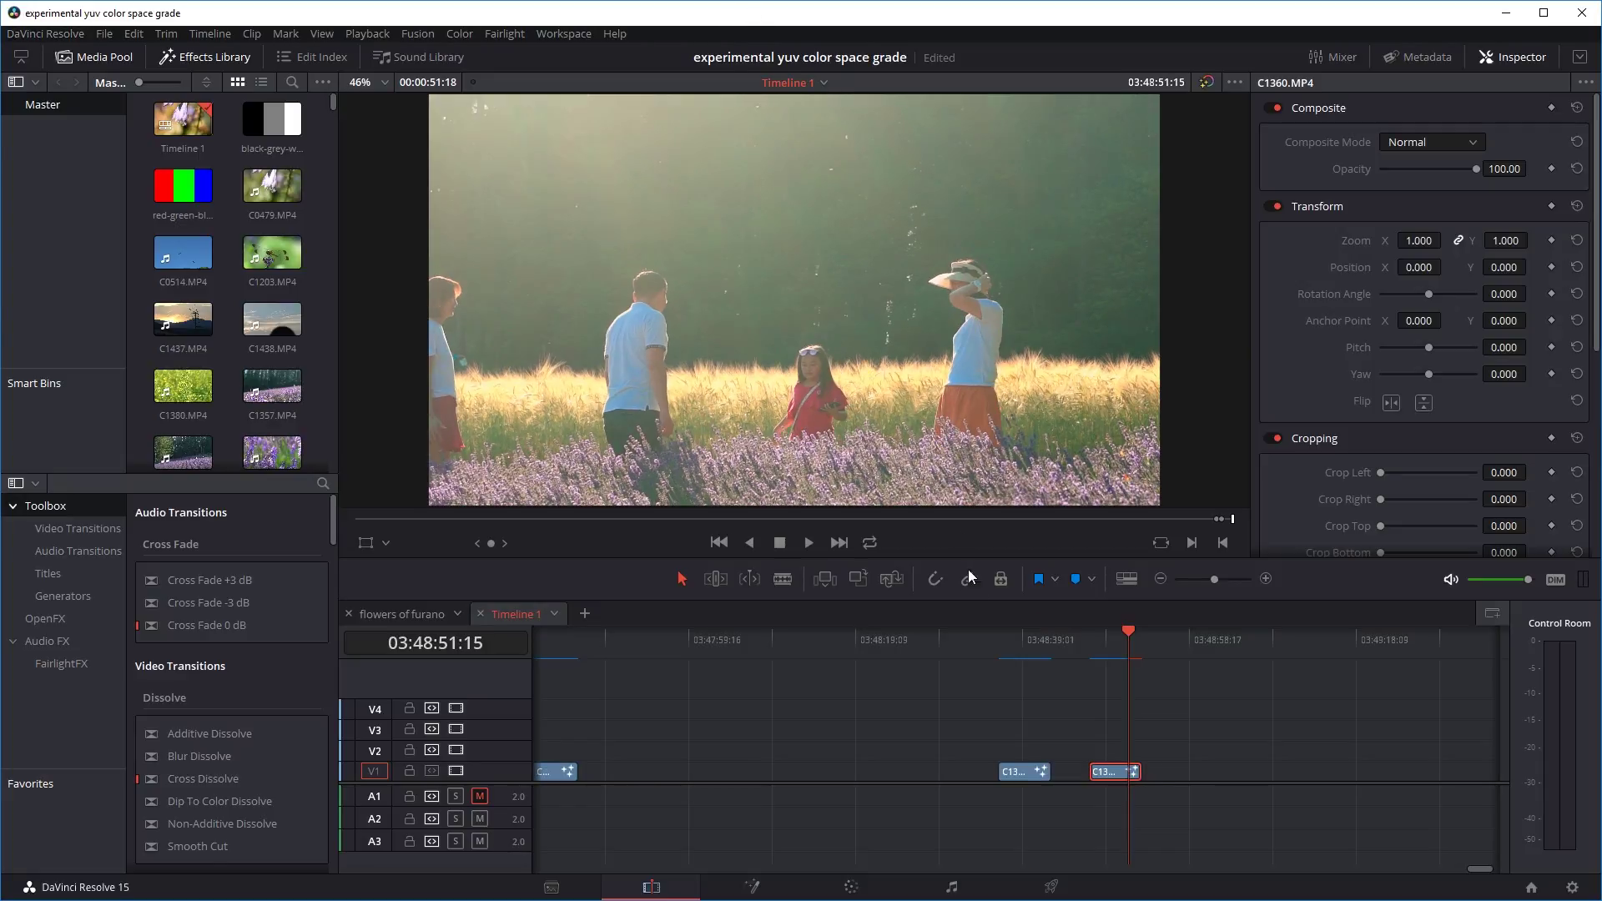
Move the playhead to 03:48:50:01 within clip C1360.MP4 and open the clip's Fusion composition.
left_click_drag(1124, 635, 1115, 637)
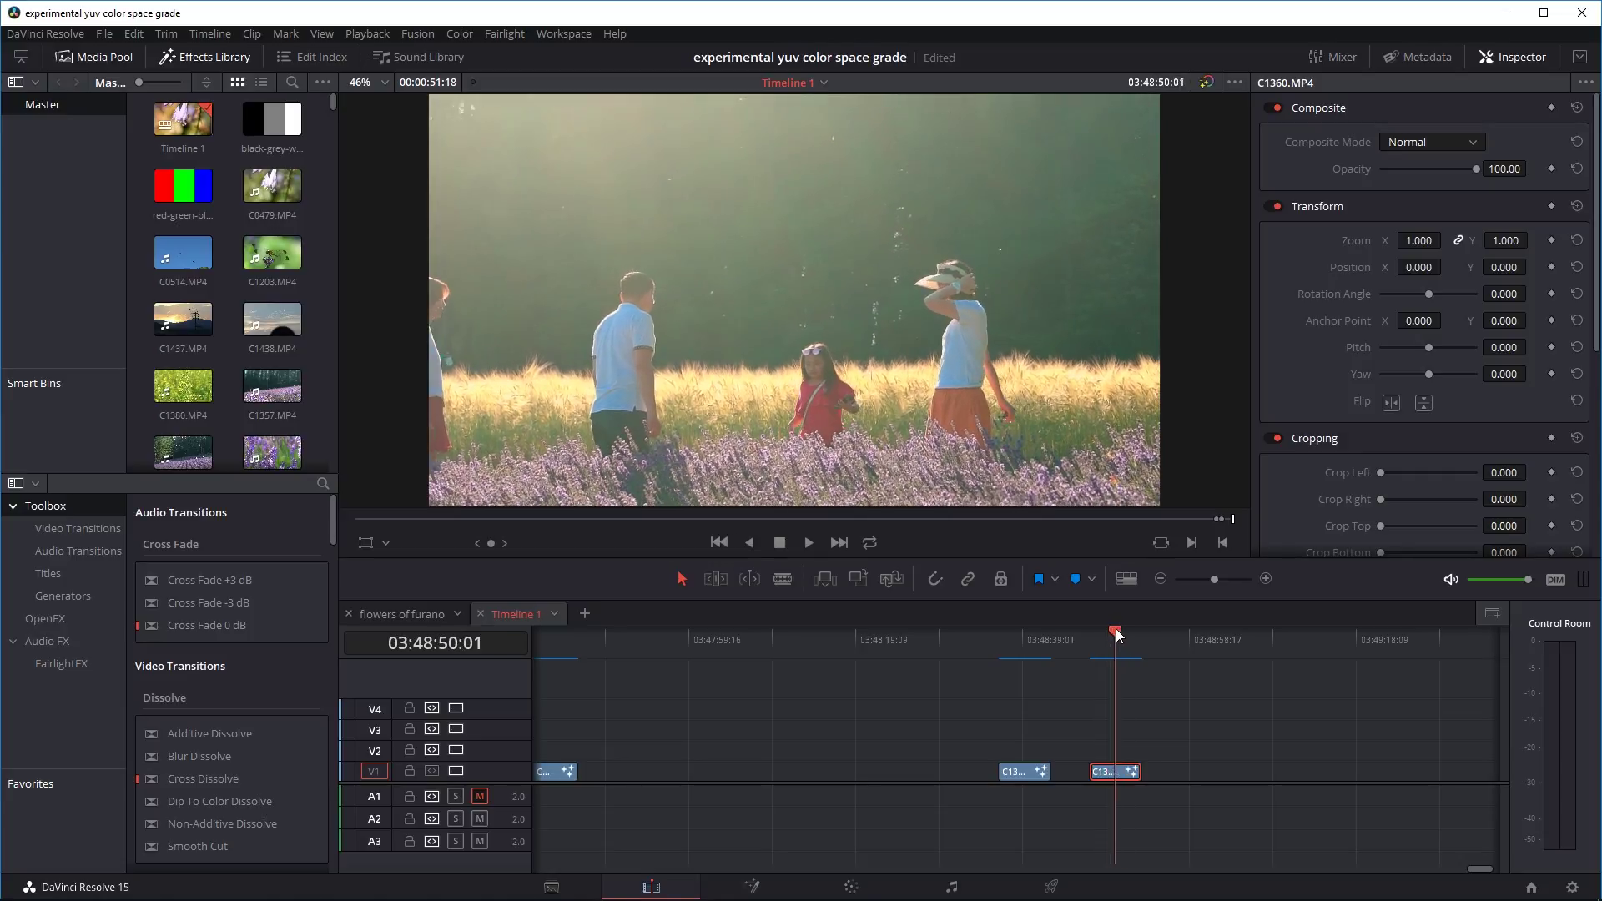
left_click(750, 886)
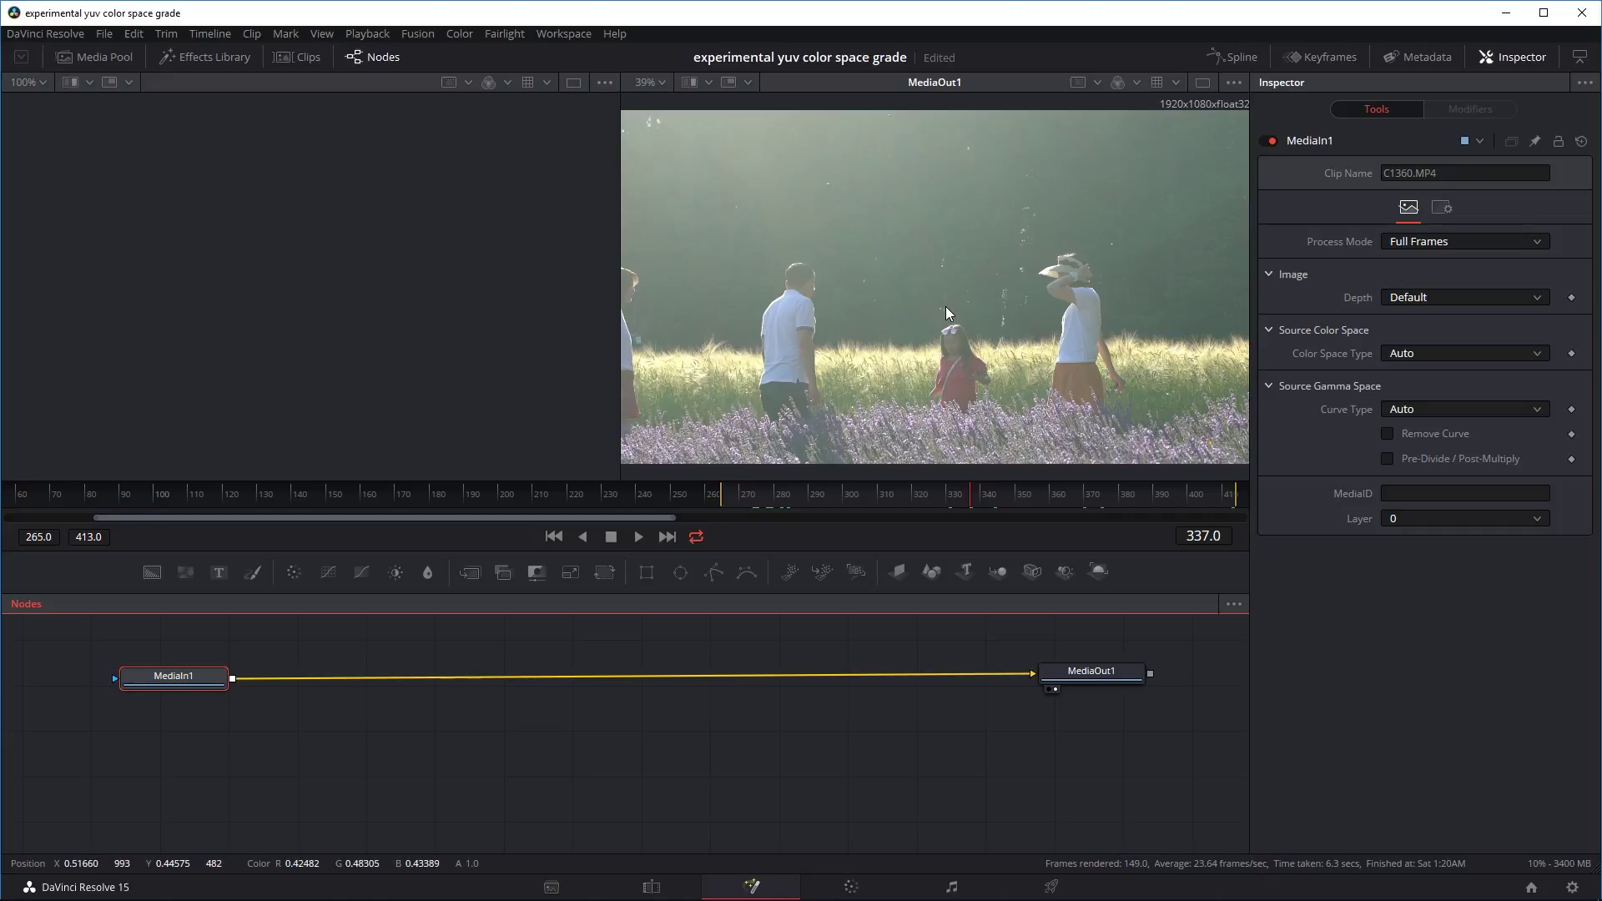
left_click(812, 749)
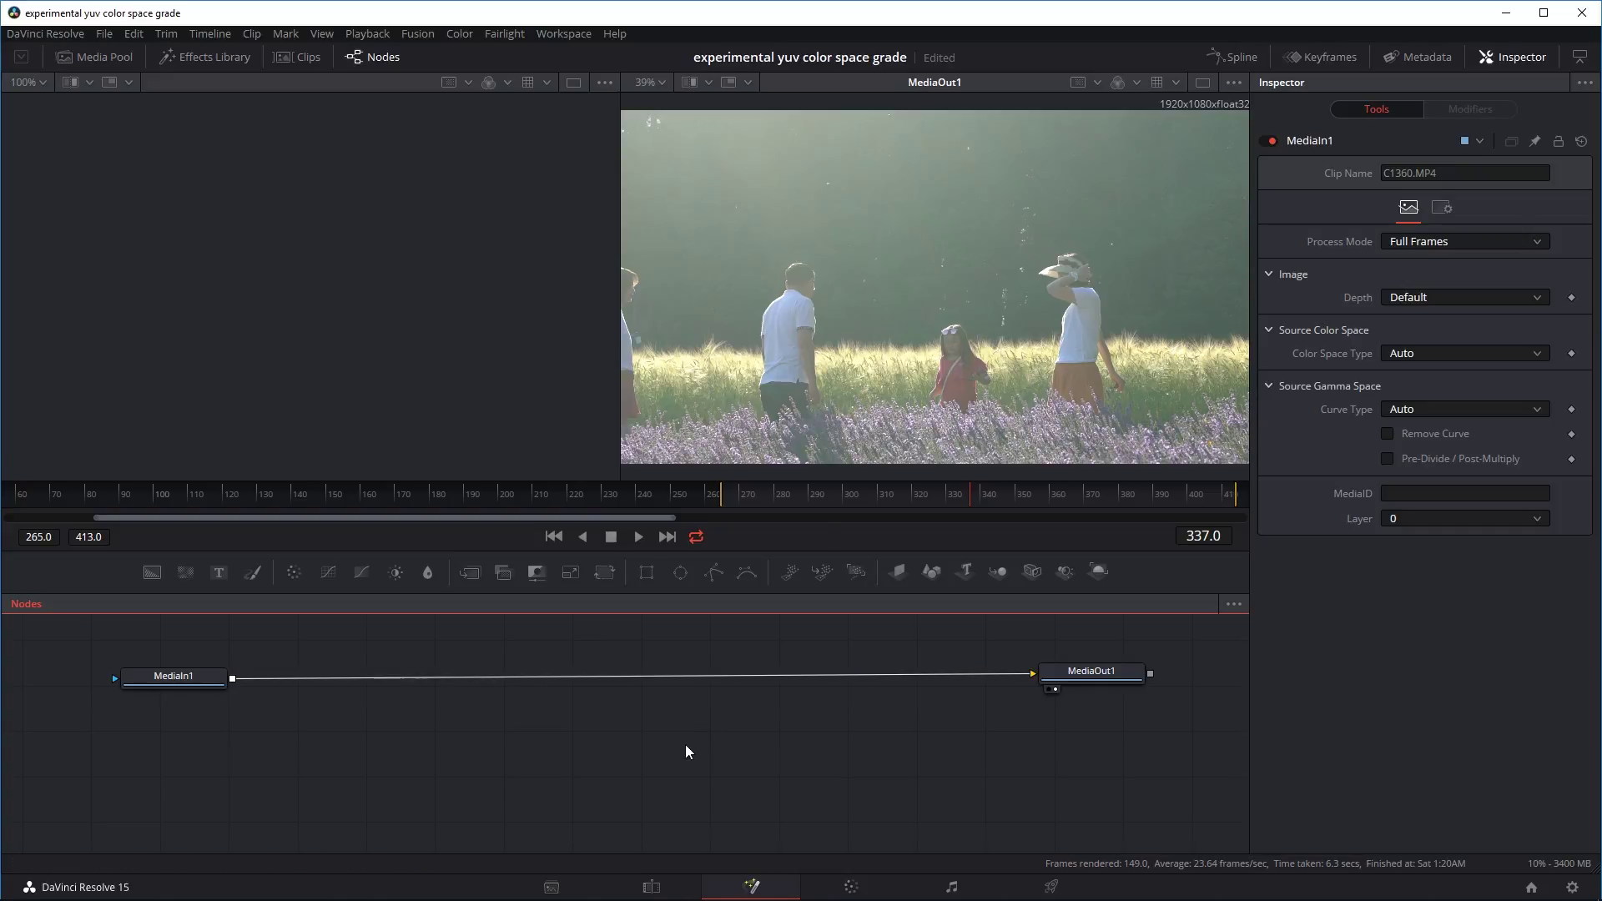
Add a Tracker node and insert it into the connection between MediaIn1 and MediaOut1.
key("shift+space")
type("tracker")
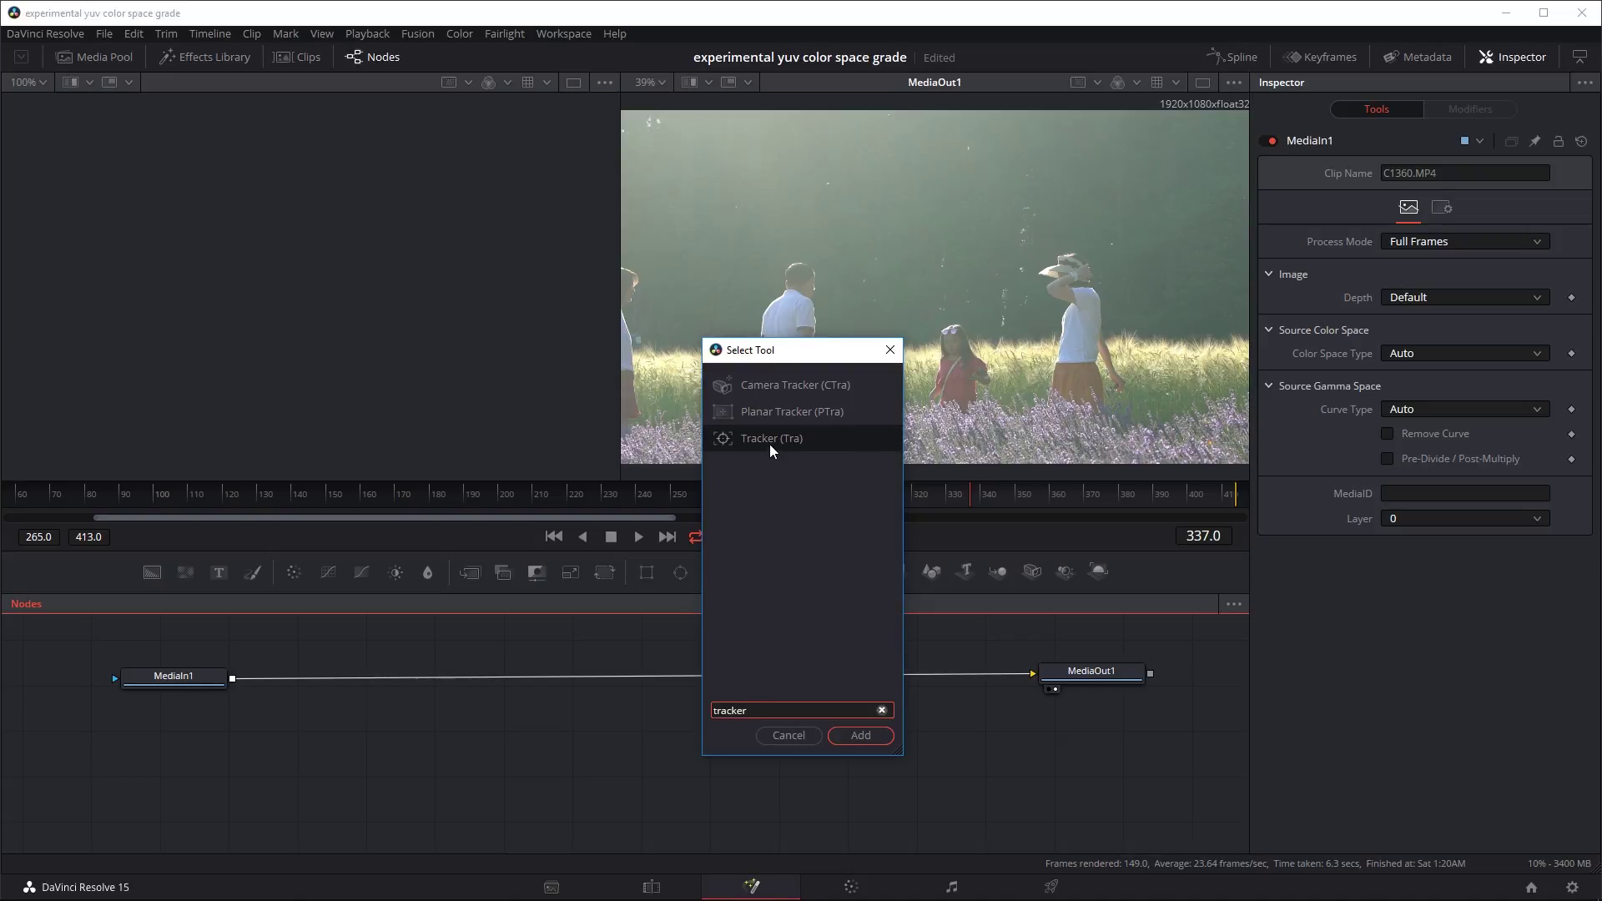
left_click(767, 440)
left_click(859, 735)
left_click_drag(691, 739, 626, 711)
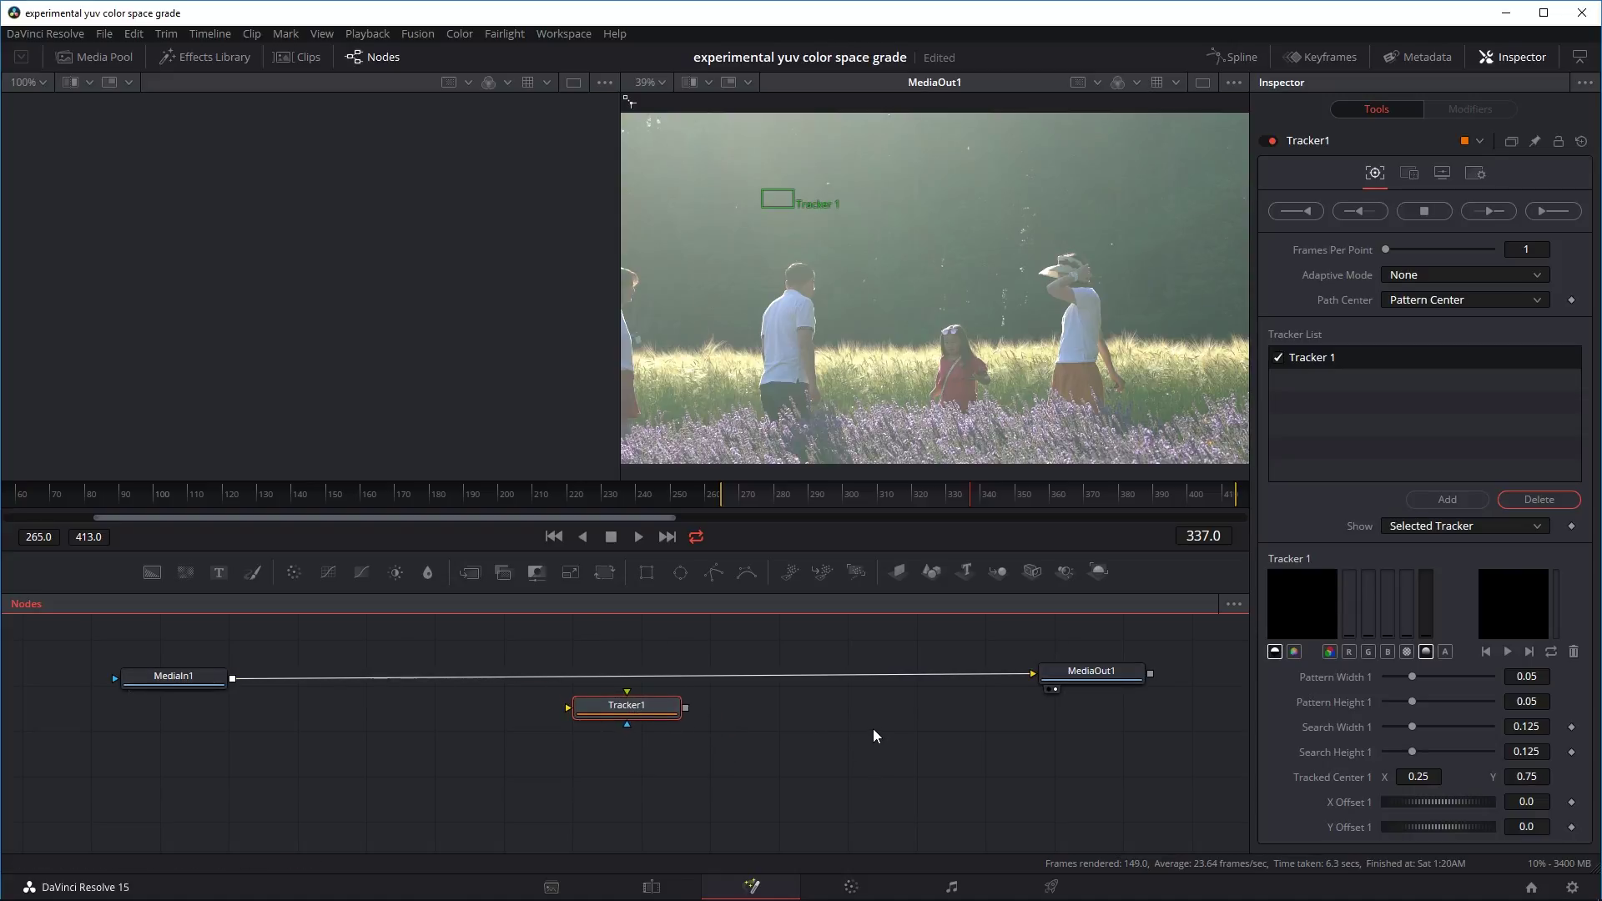
left_click_drag(632, 715, 615, 686)
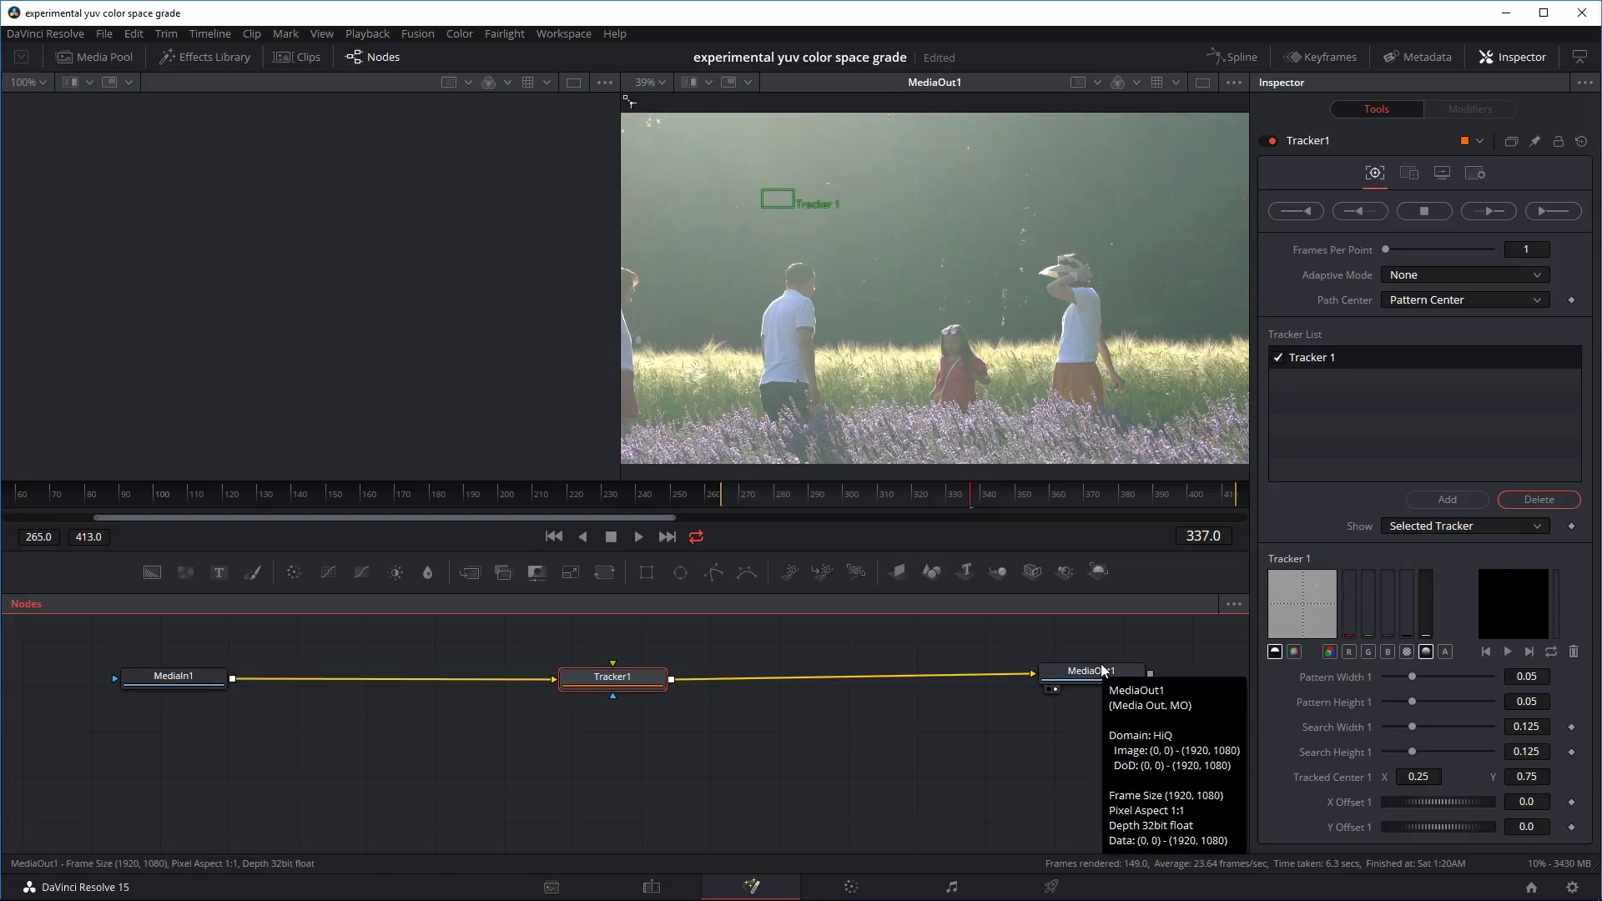
left_click_drag(610, 678, 608, 676)
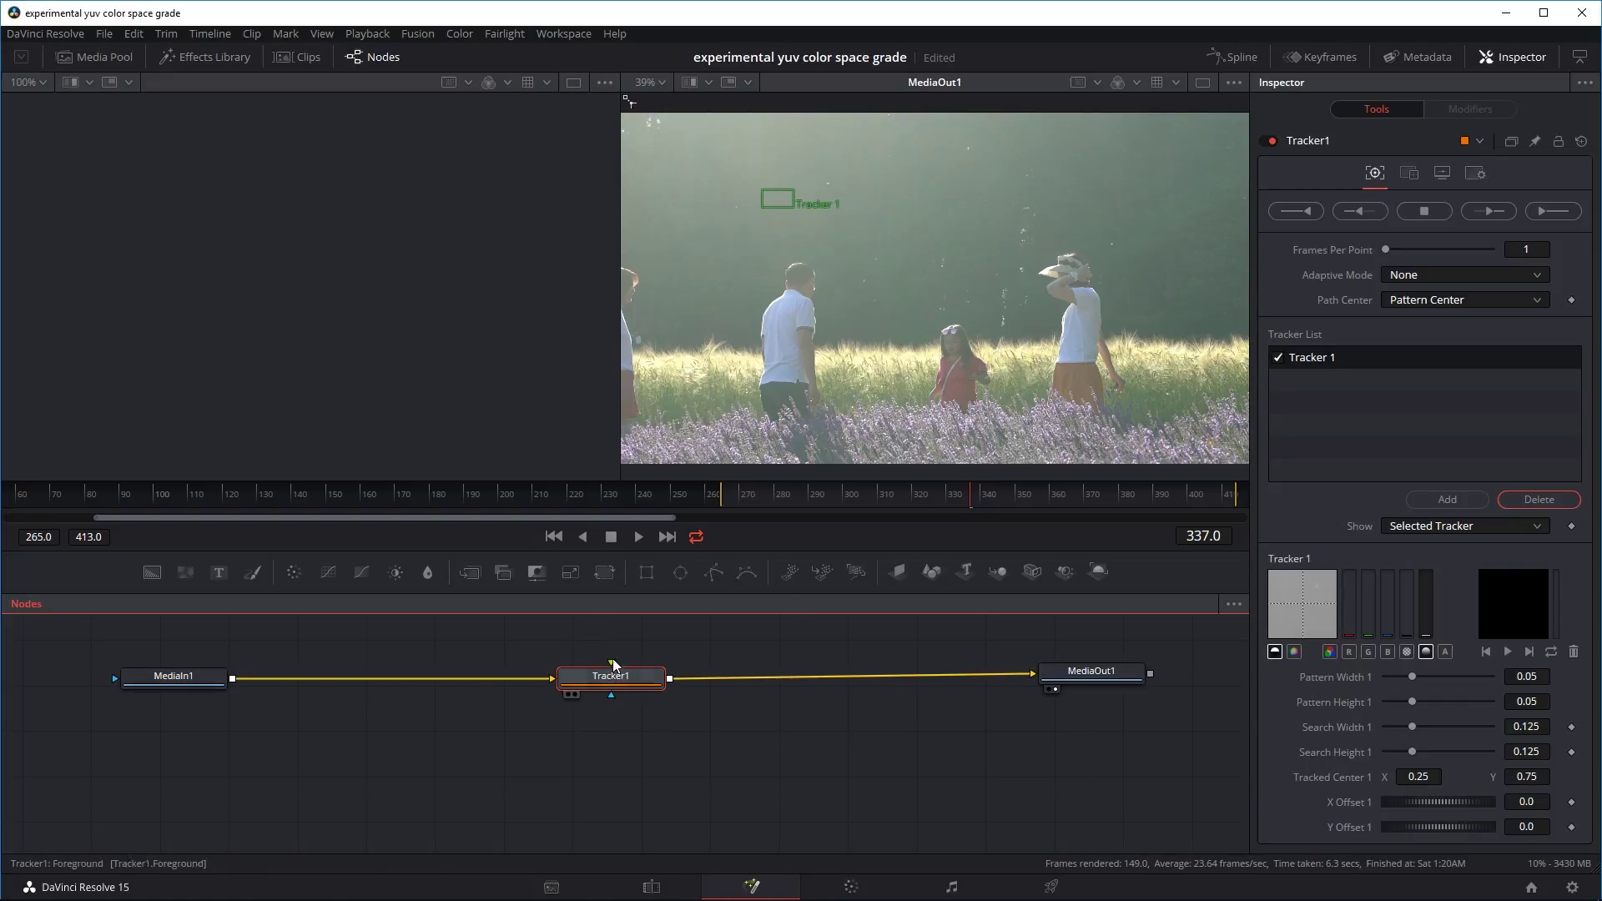
Place the tracking box over the girl's head and track it forward from frame 265 to the end of the range.
left_click_drag(761, 190, 934, 322)
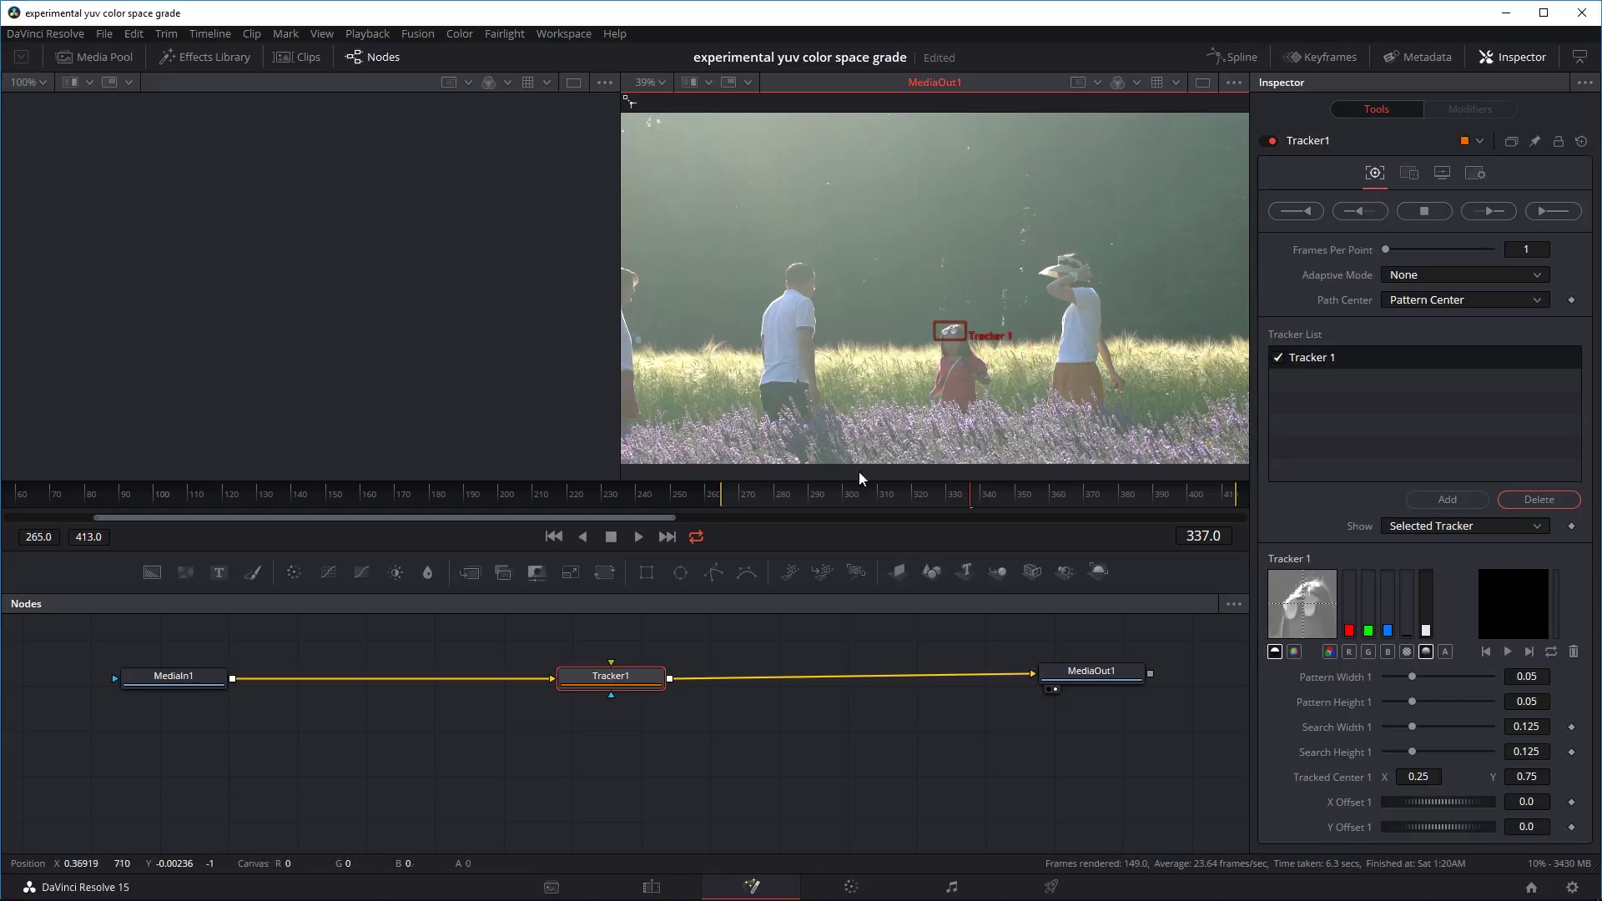
left_click(922, 493)
left_click_drag(925, 494, 726, 499)
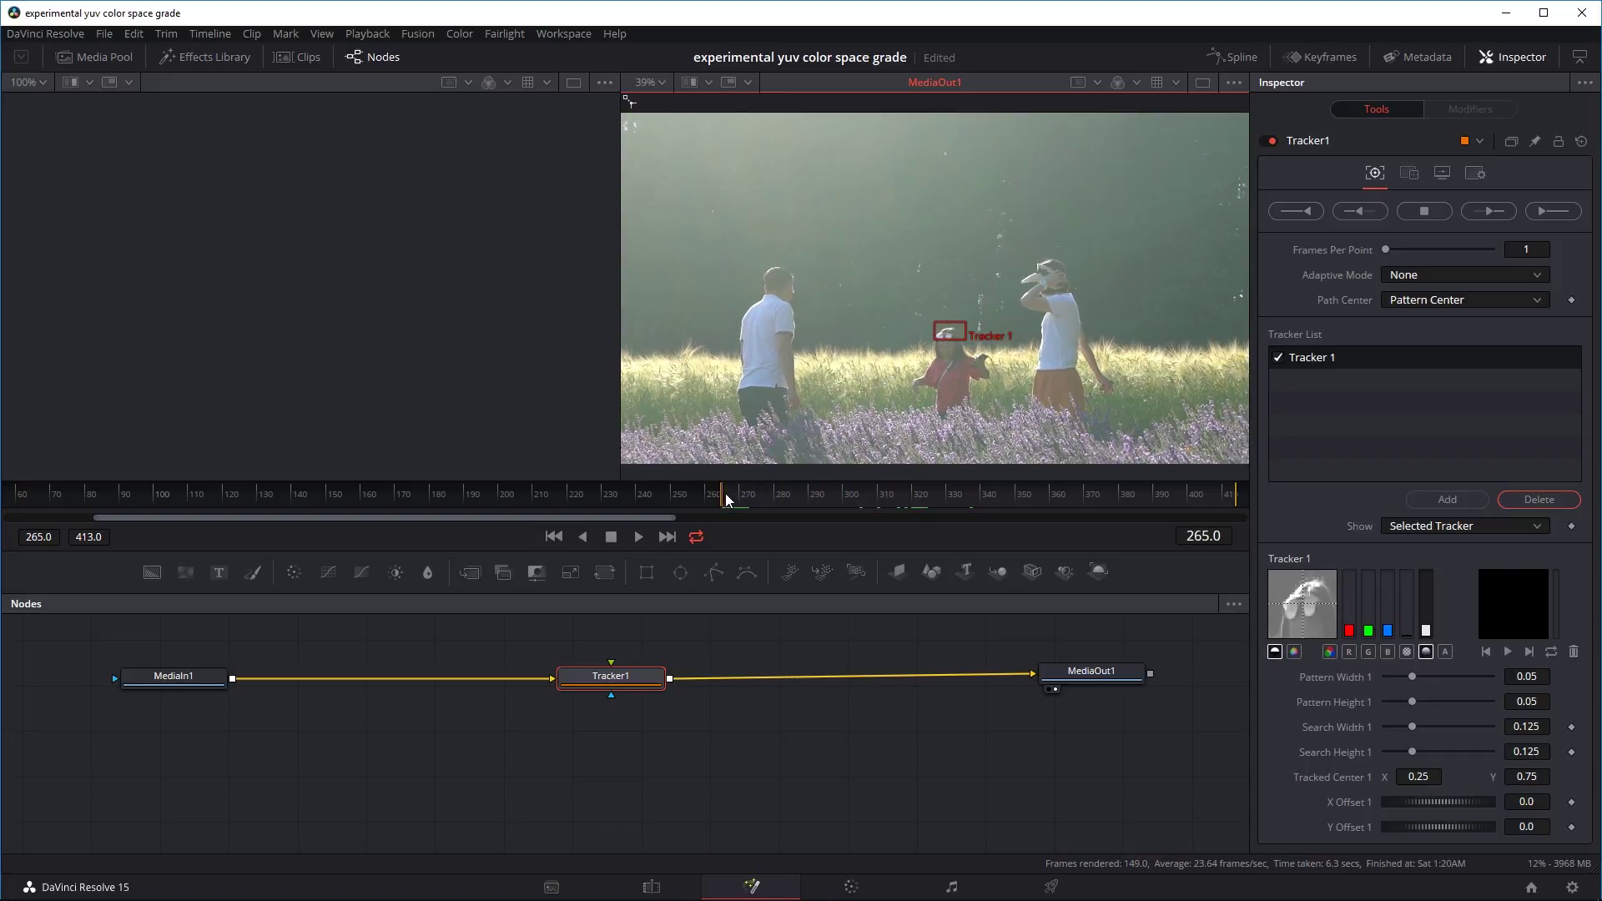
left_click(1509, 60)
left_click(1509, 60)
left_click(1553, 213)
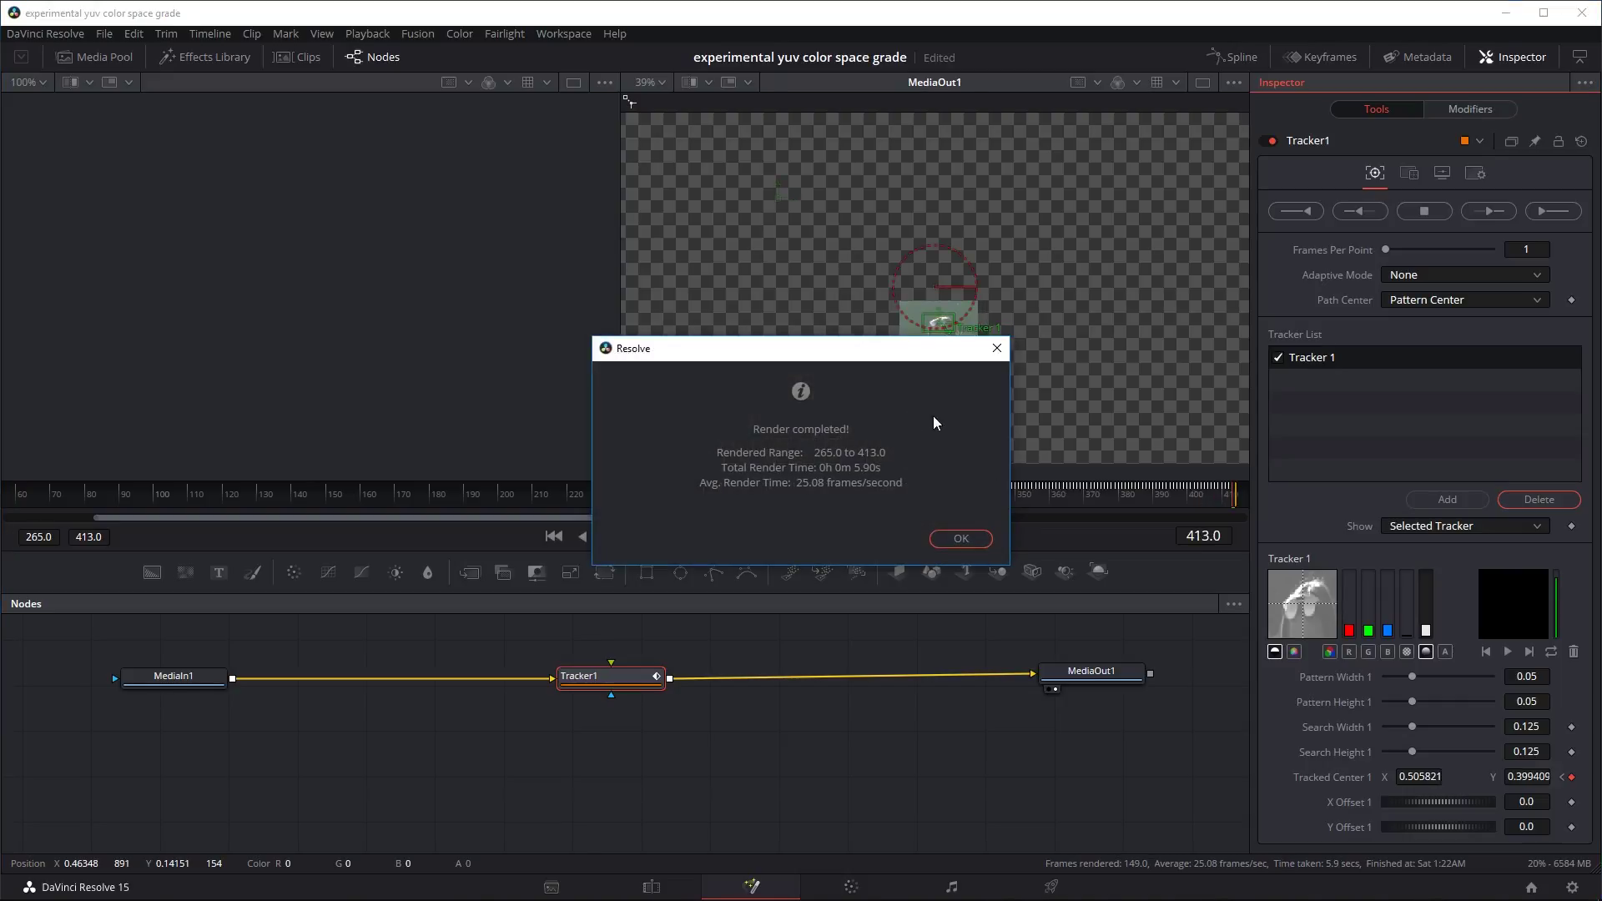
left_click(959, 538)
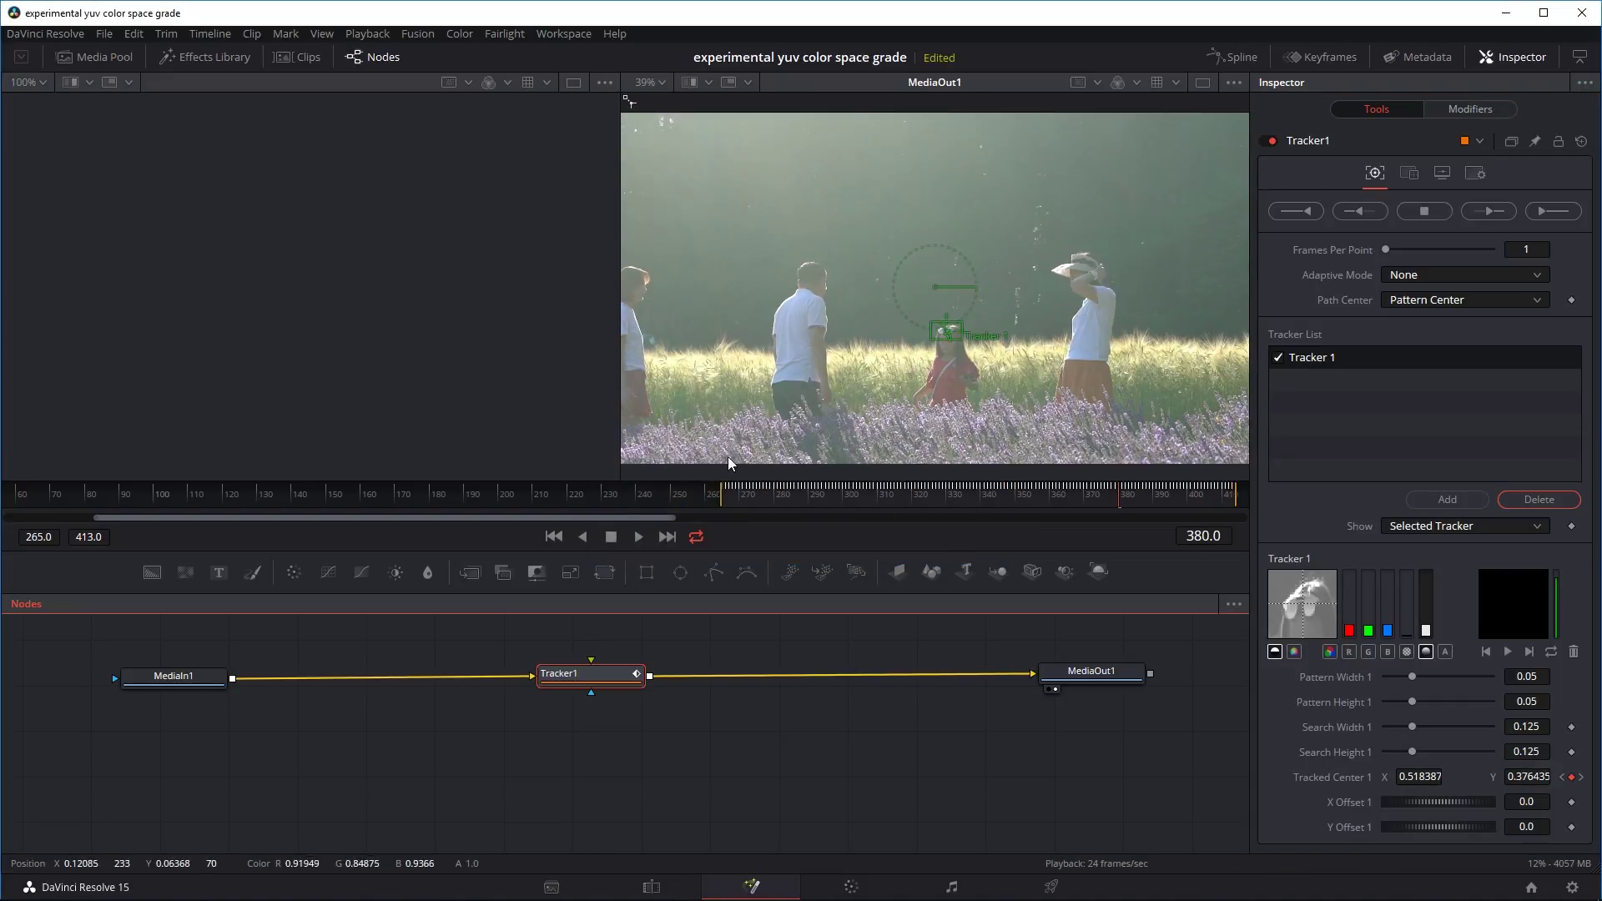
Examine frame by frame whether the track point stays on the girl's head across the clip.
left_click_drag(774, 492, 964, 499)
key("Right")
key("Right")
key("Right")
key("Right")
key("Right")
key("Right")
key("Right")
key("Right")
key("Right")
key("Right")
key("Right")
key("Right")
key("Right")
key("Right")
key("Right")
key("Right")
key("Right")
key("Right")
key("Right")
key("Right")
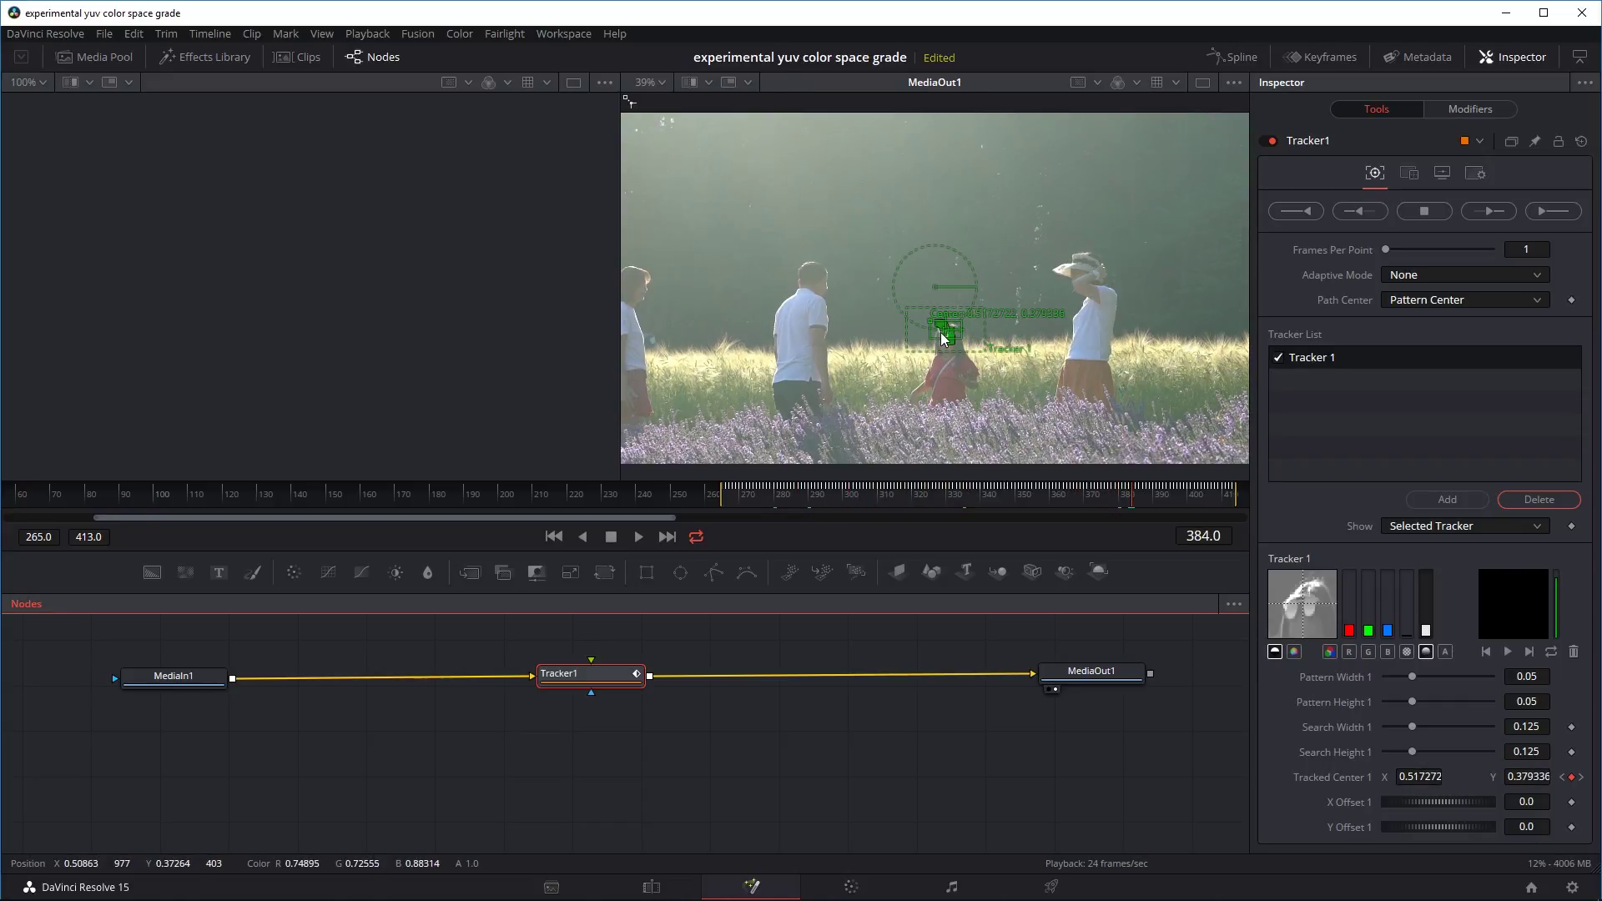
left_click_drag(1203, 491, 829, 494)
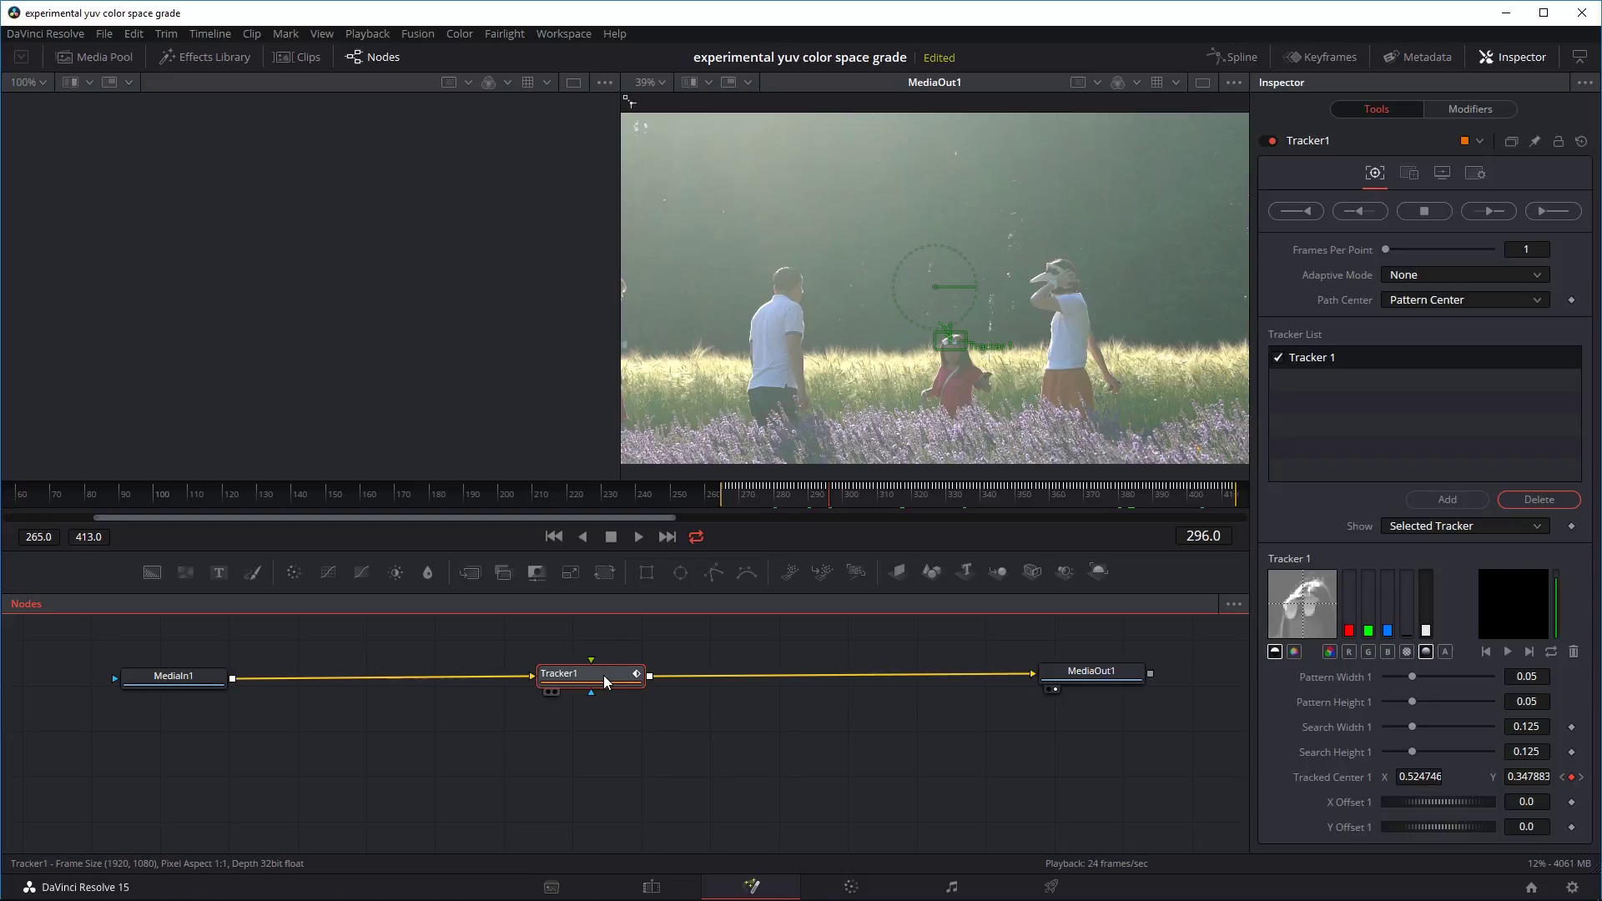
Set Tracker1's operation to Match Move.
left_click(1410, 175)
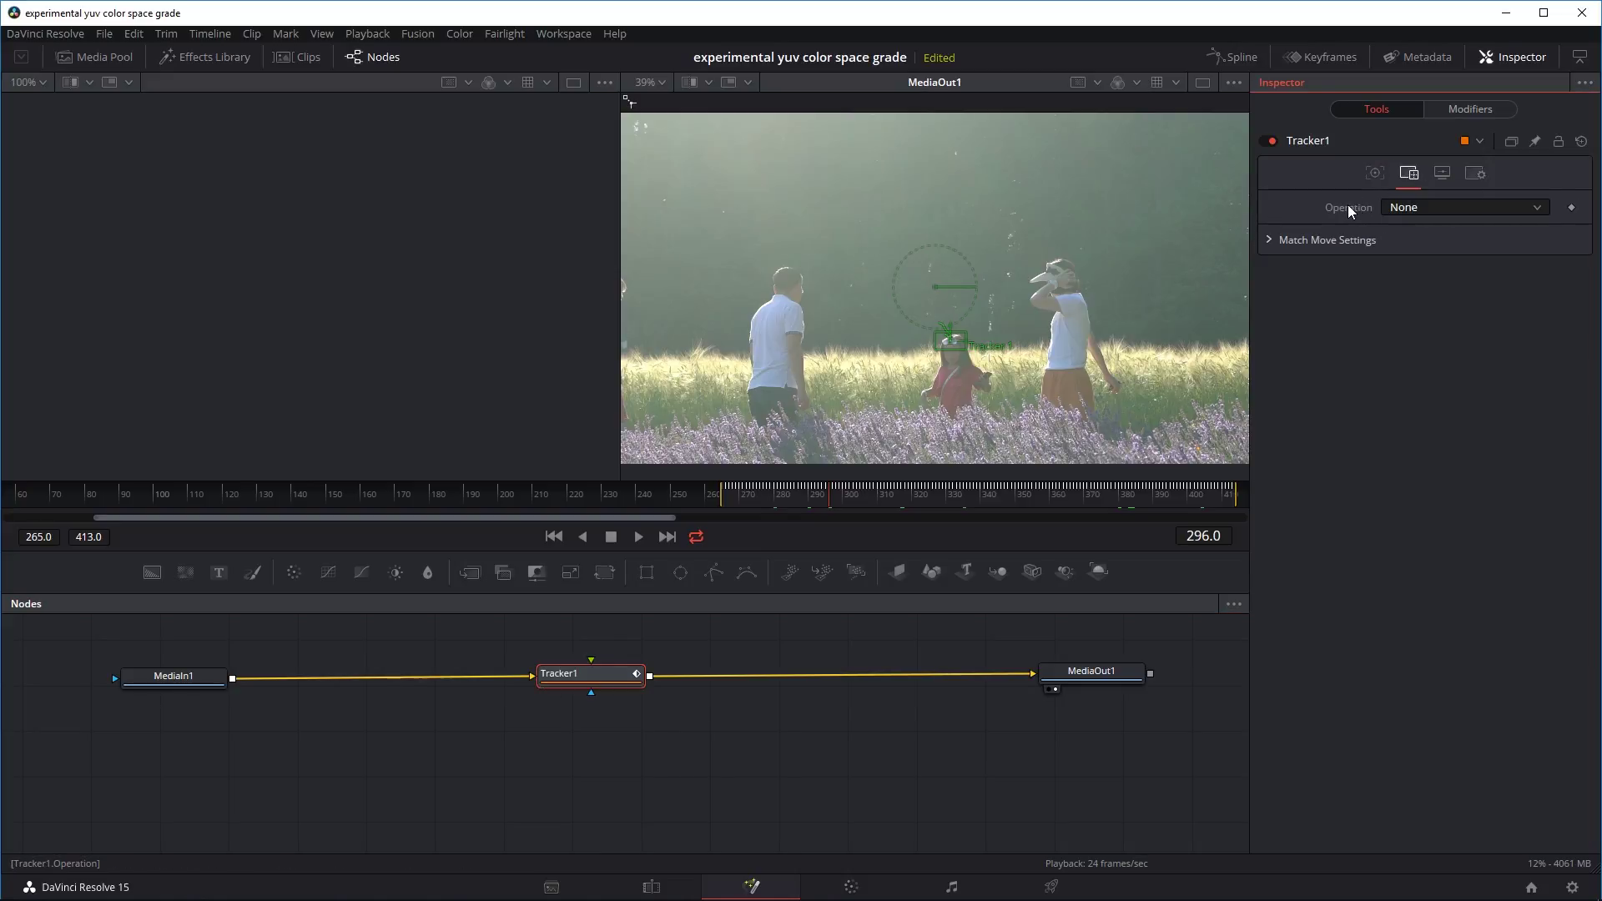
left_click(1405, 203)
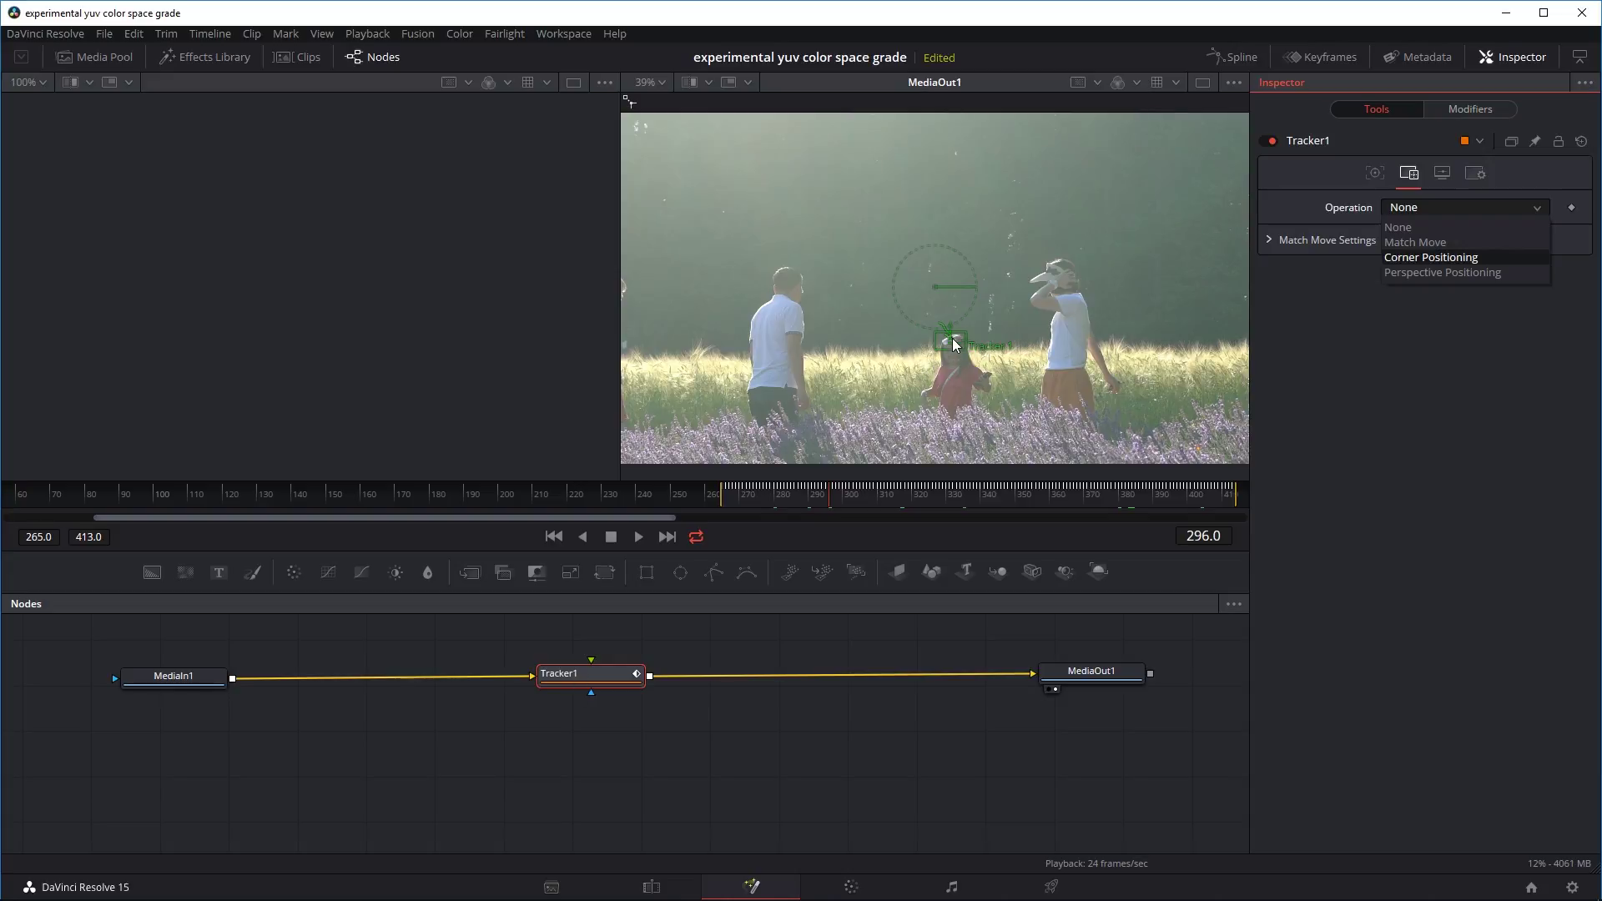
left_click(1400, 242)
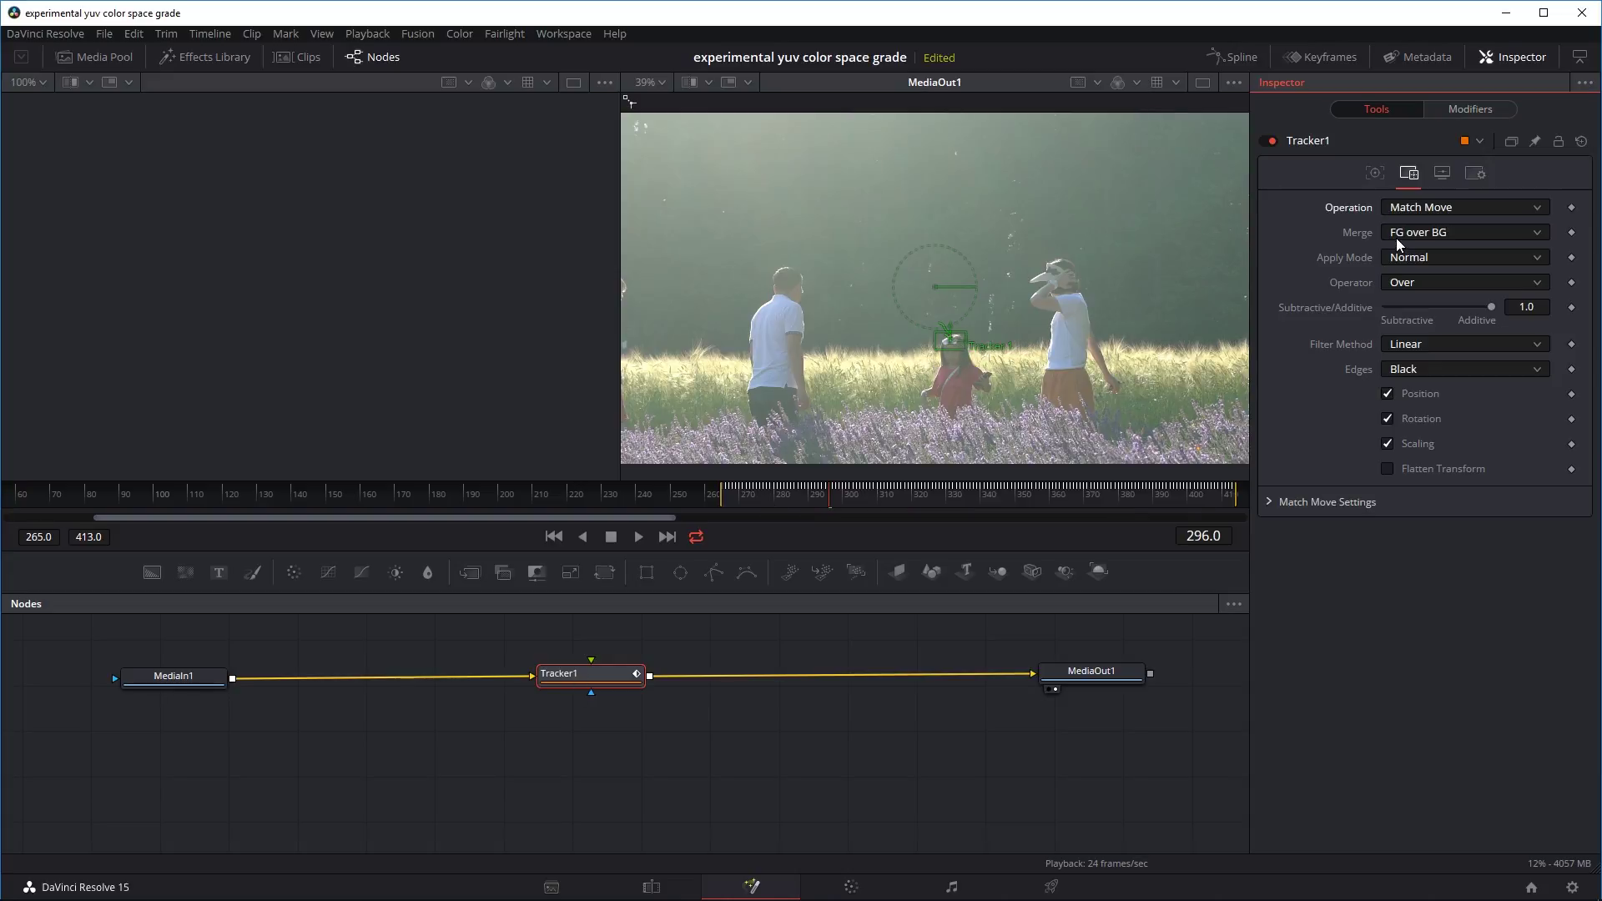
Add a Text+ node, place it below Tracker1 and connect it to the tracker's foreground input.
left_click(718, 740)
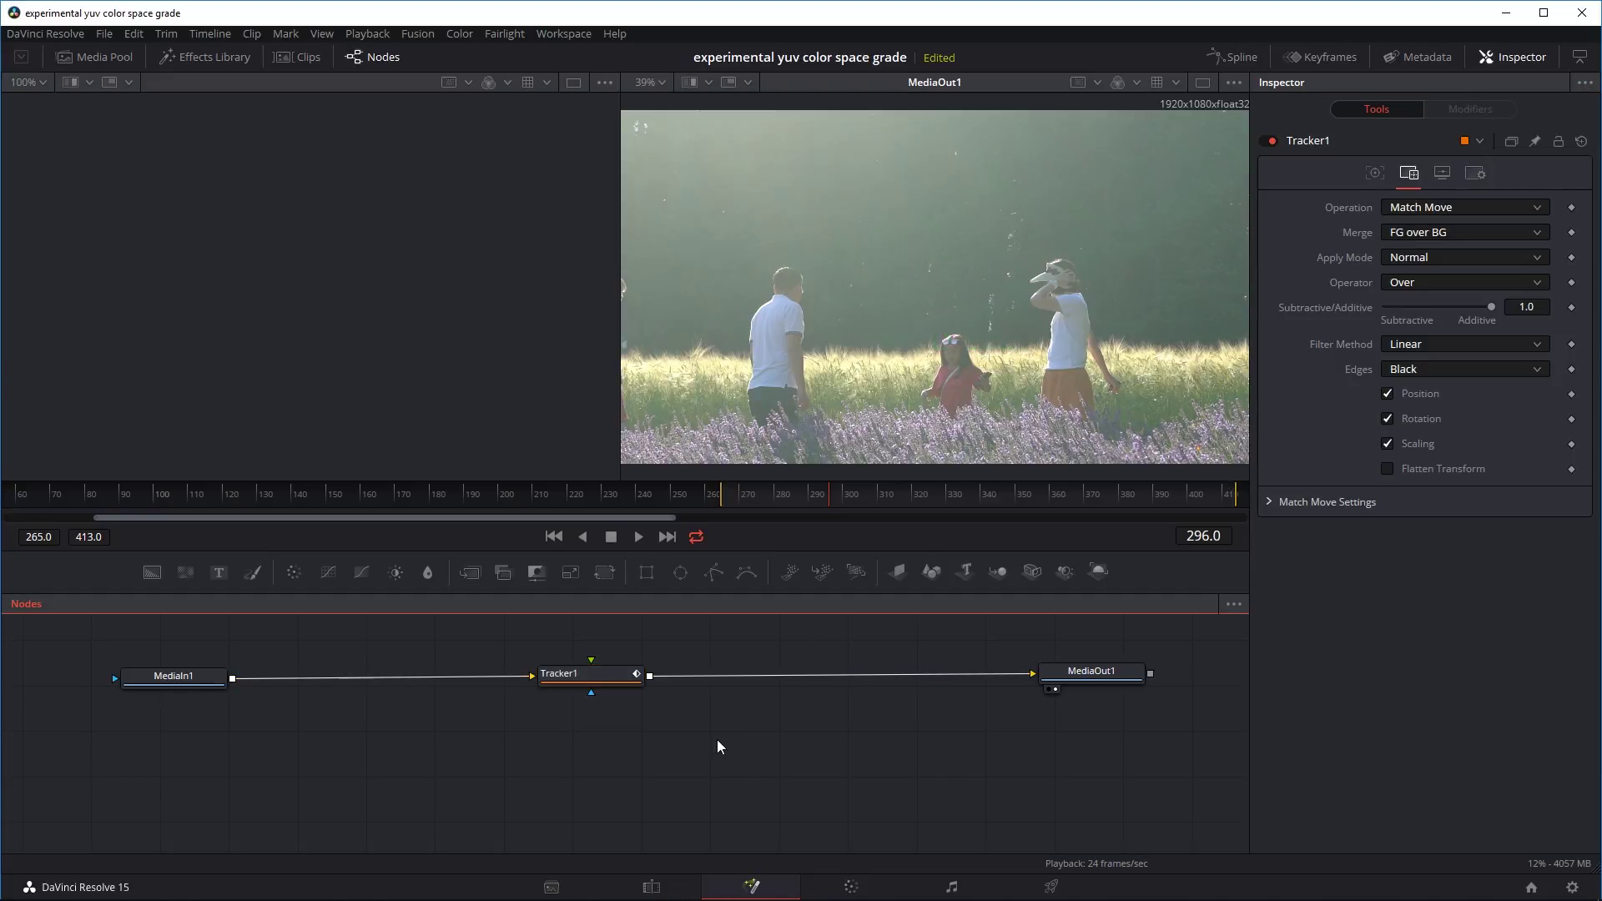
key("shift+space")
type("text")
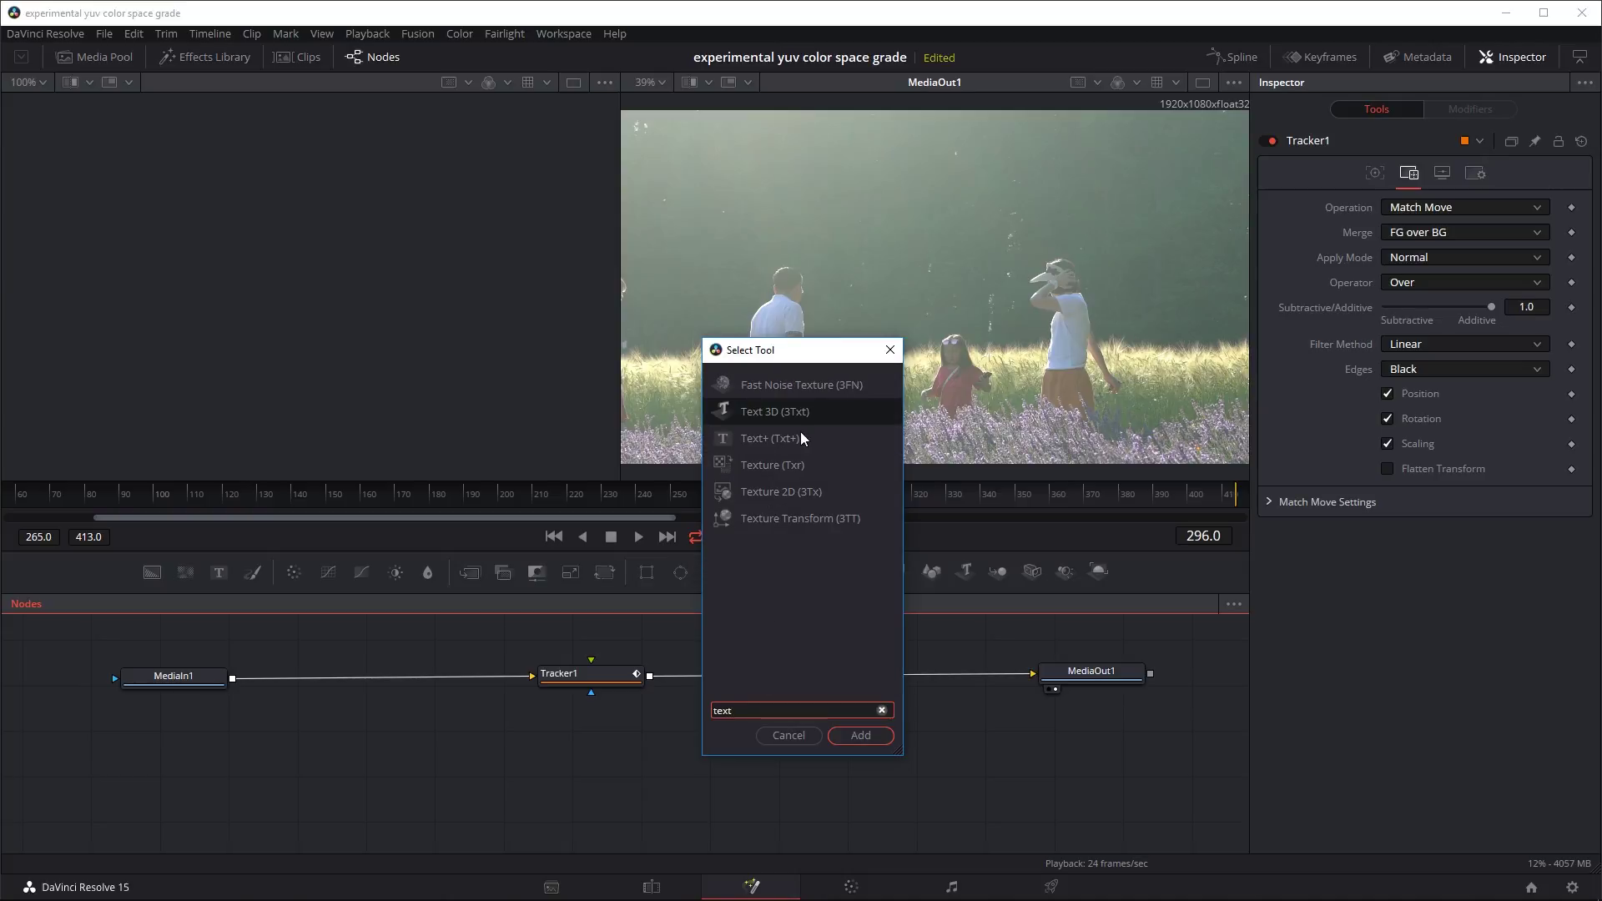
left_click(782, 436)
left_click(860, 735)
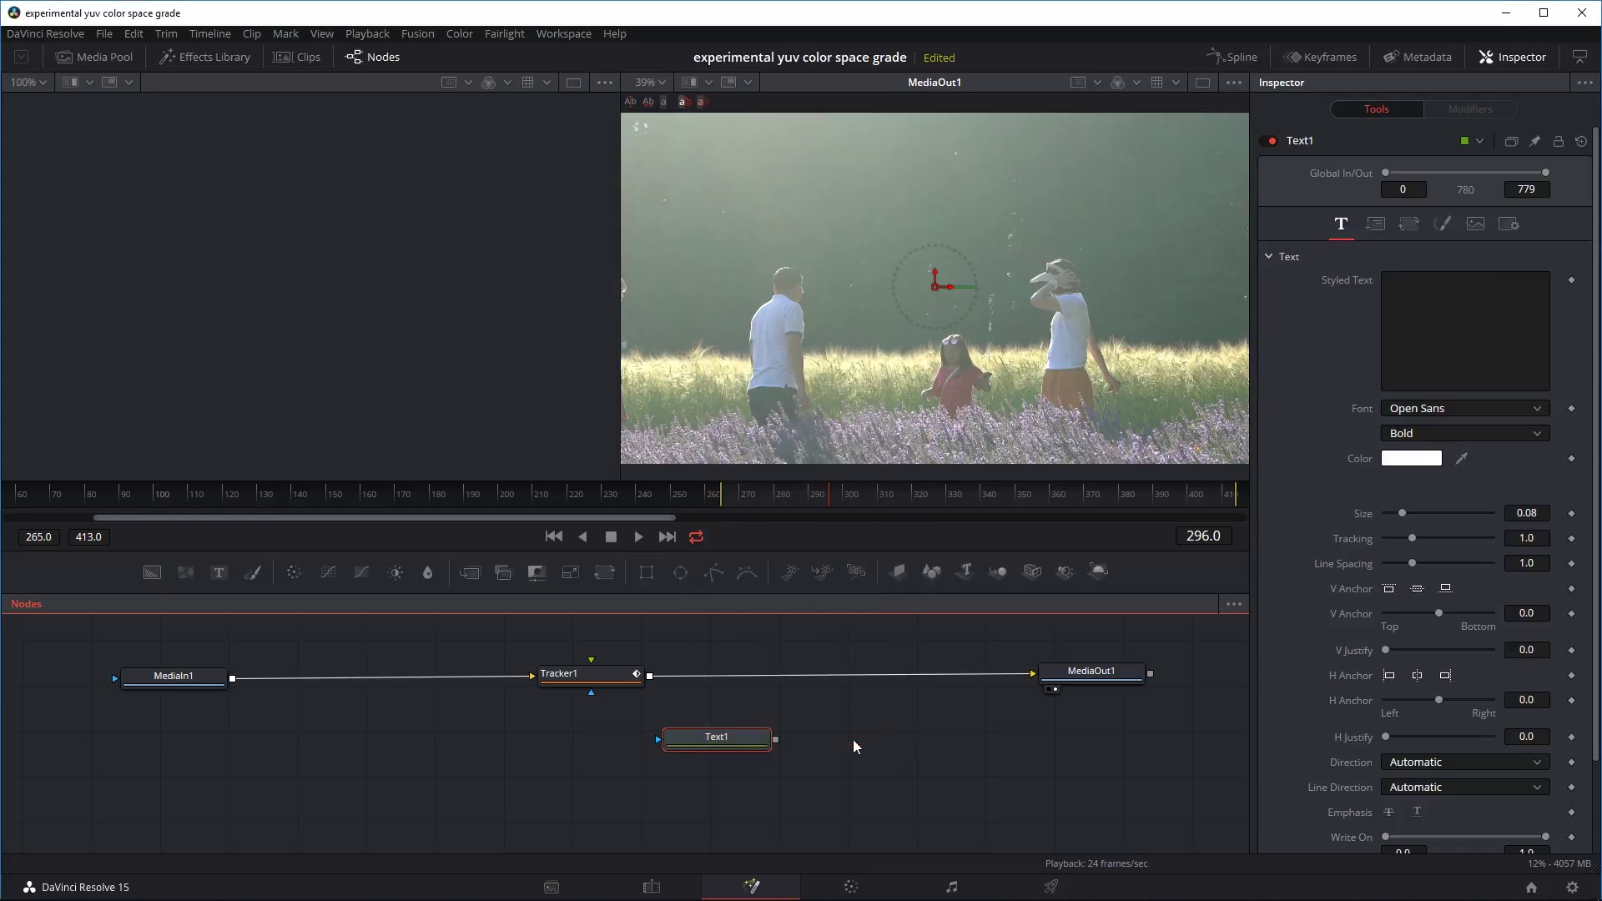
left_click_drag(680, 746, 601, 676)
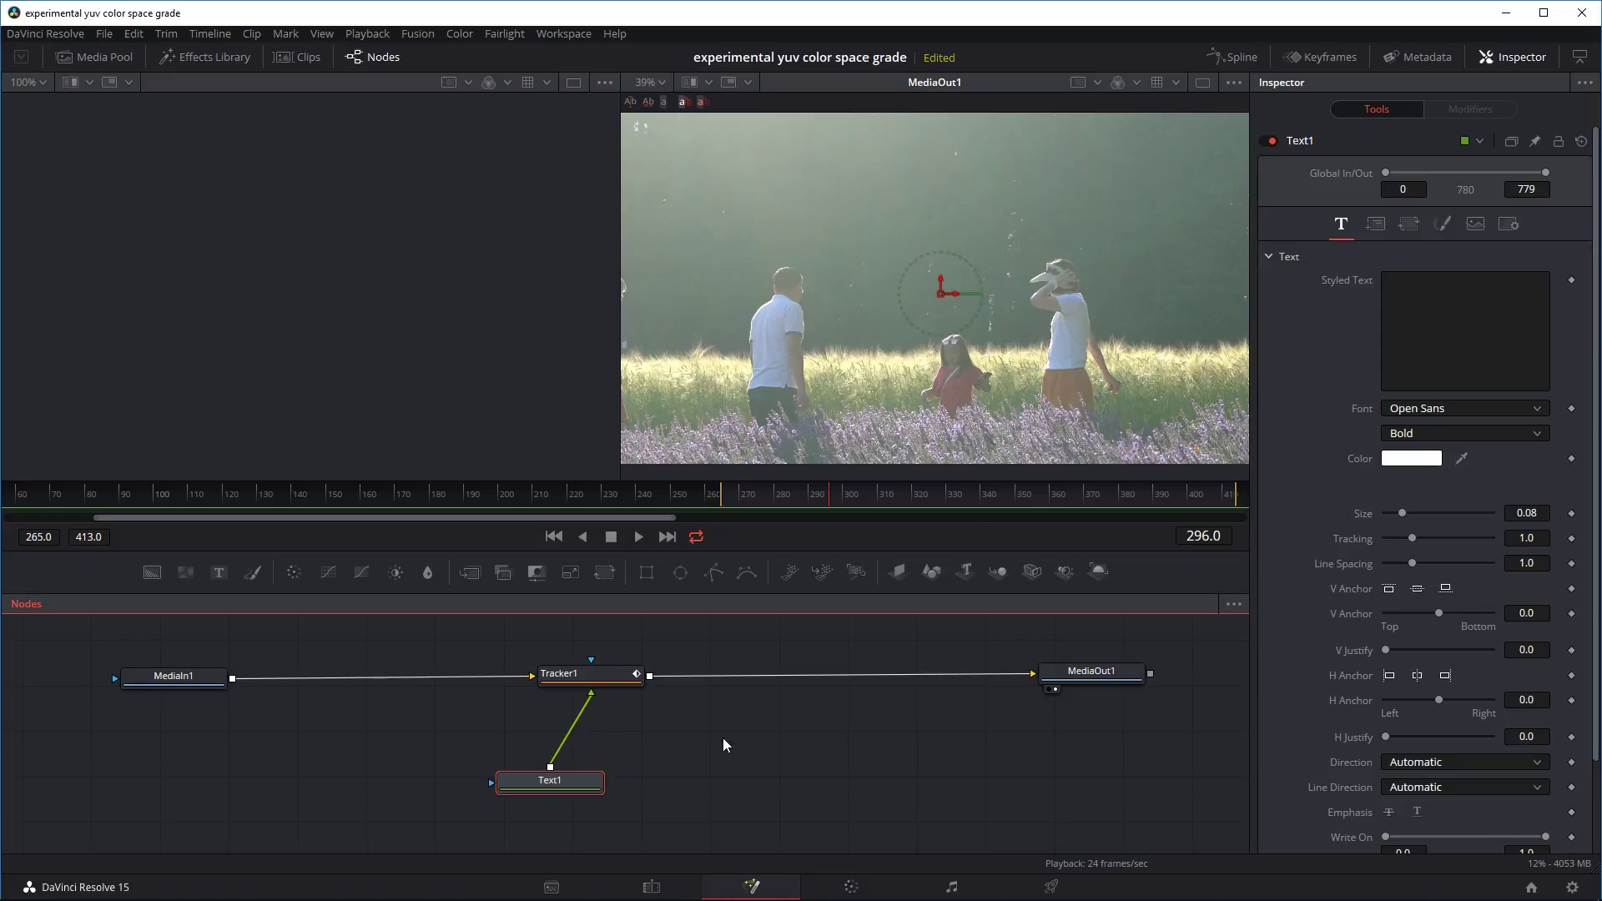
Enter "girl" as the styled text and play back the composition to check how it follows the track.
left_click(1453, 295)
type("girl")
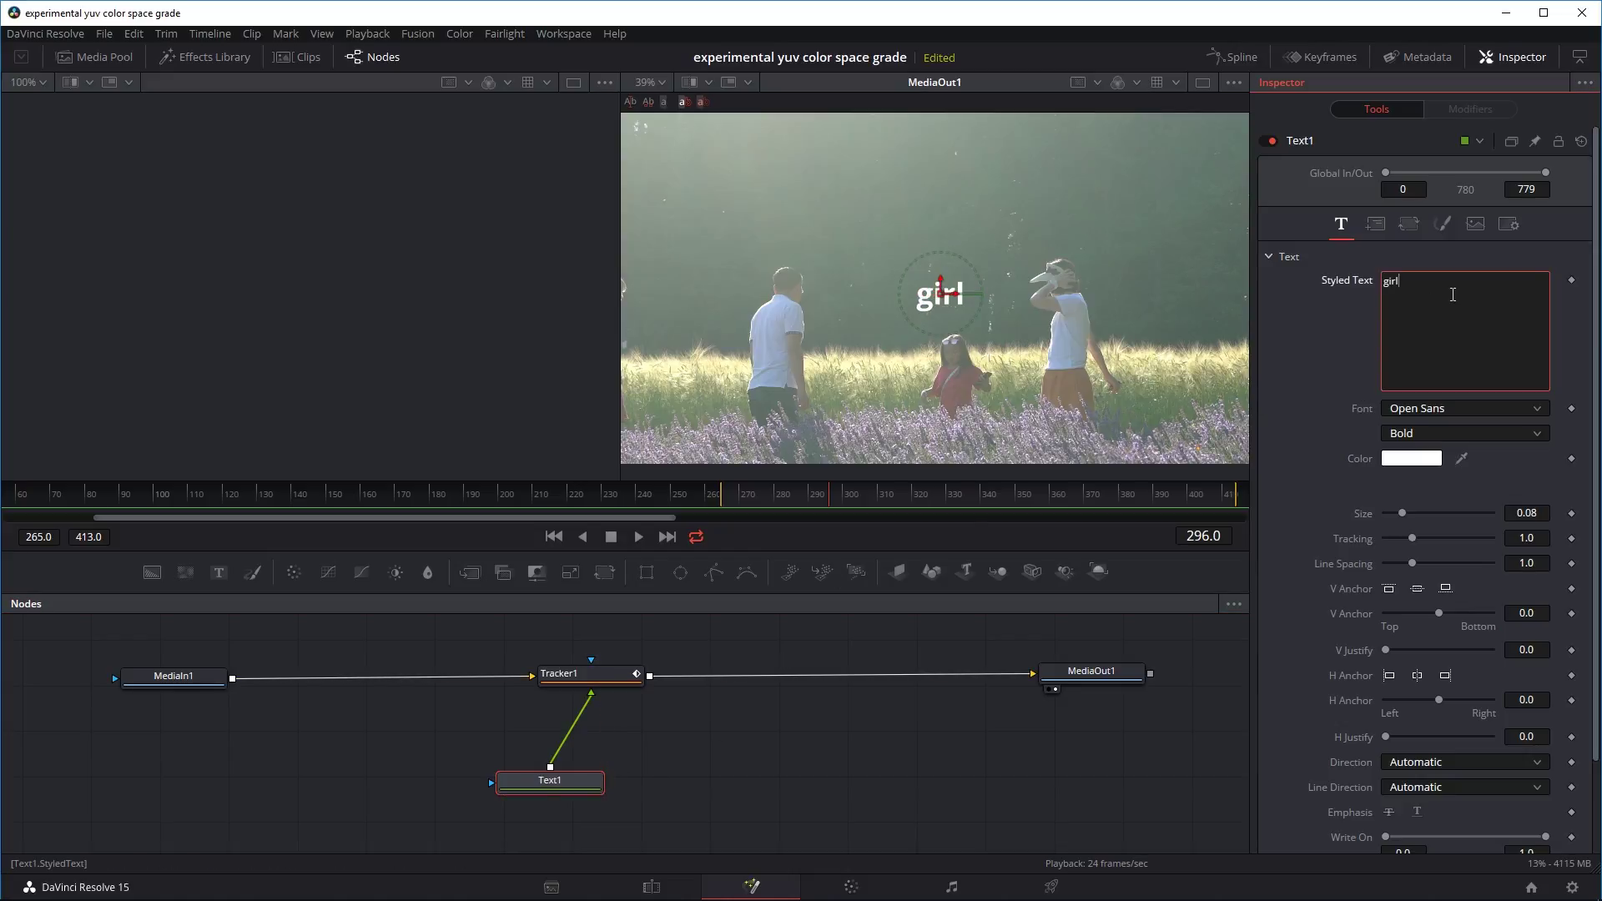
left_click(729, 503)
key("space")
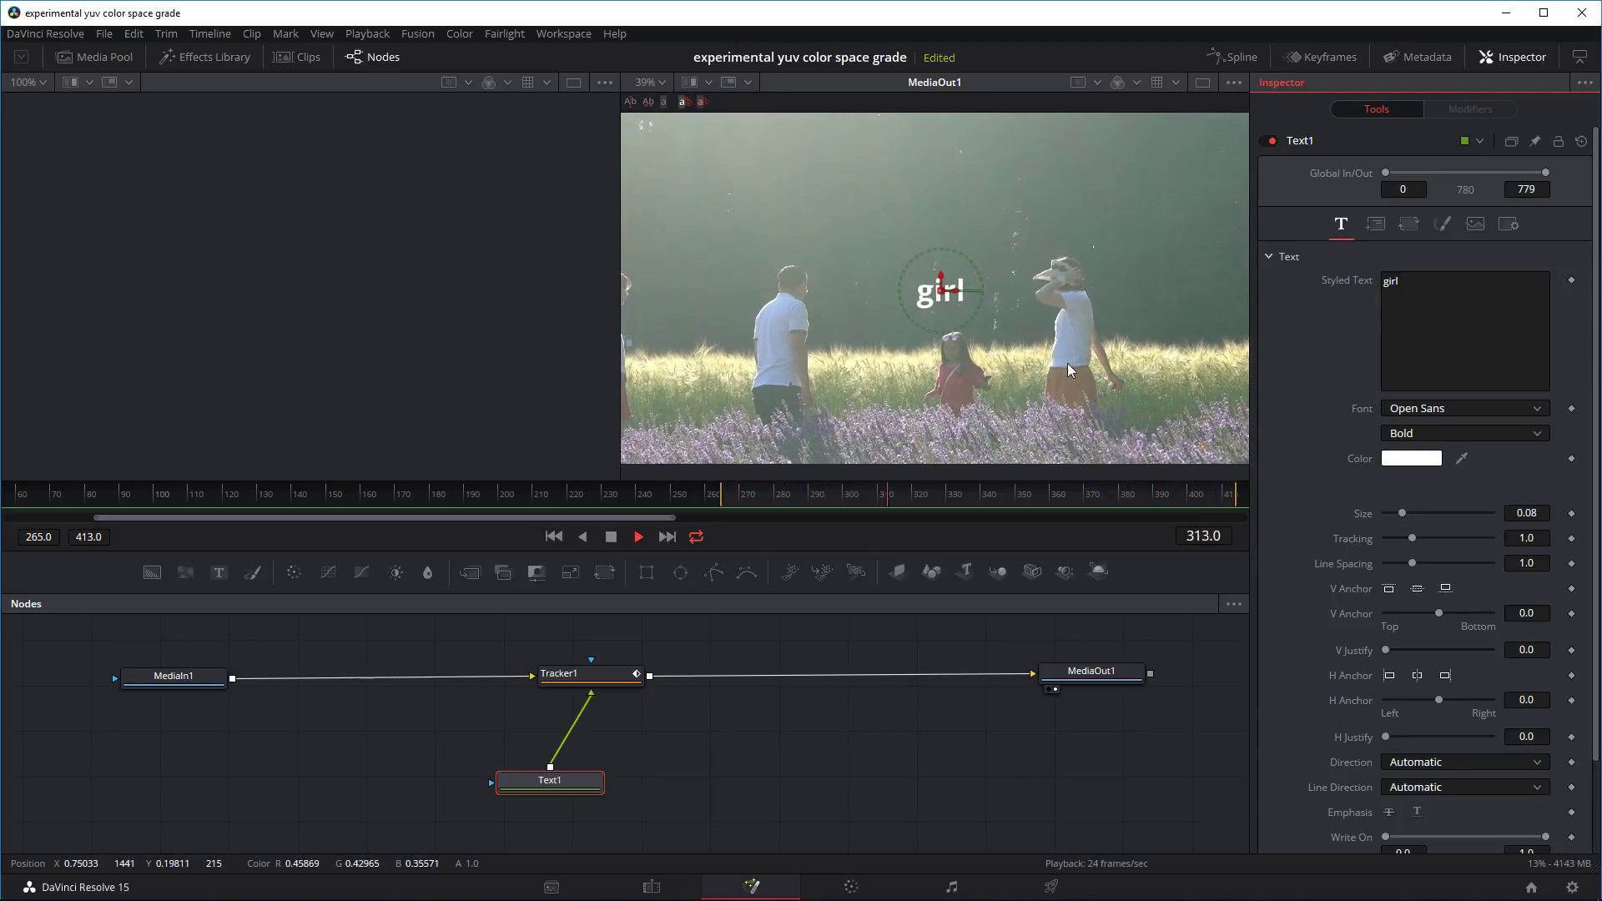
key("space")
Preview the "girl" title near the picture's upper-left corner in playback and delete the Text1 node.
left_click_drag(941, 283, 725, 187)
key("space")
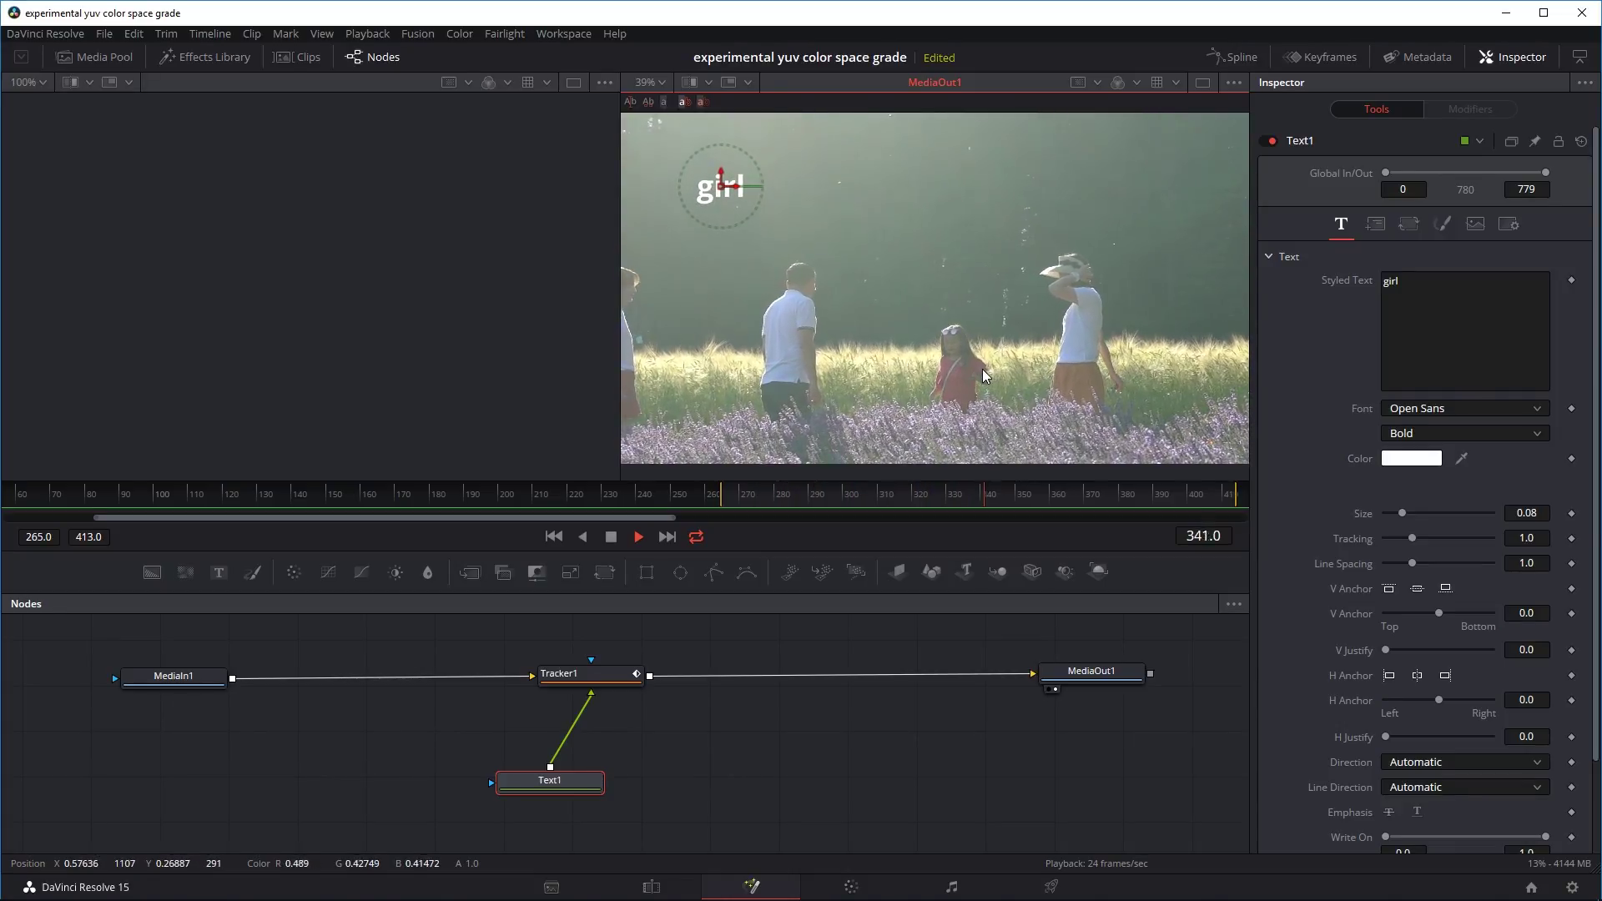
key("space")
left_click(489, 809)
key("Delete")
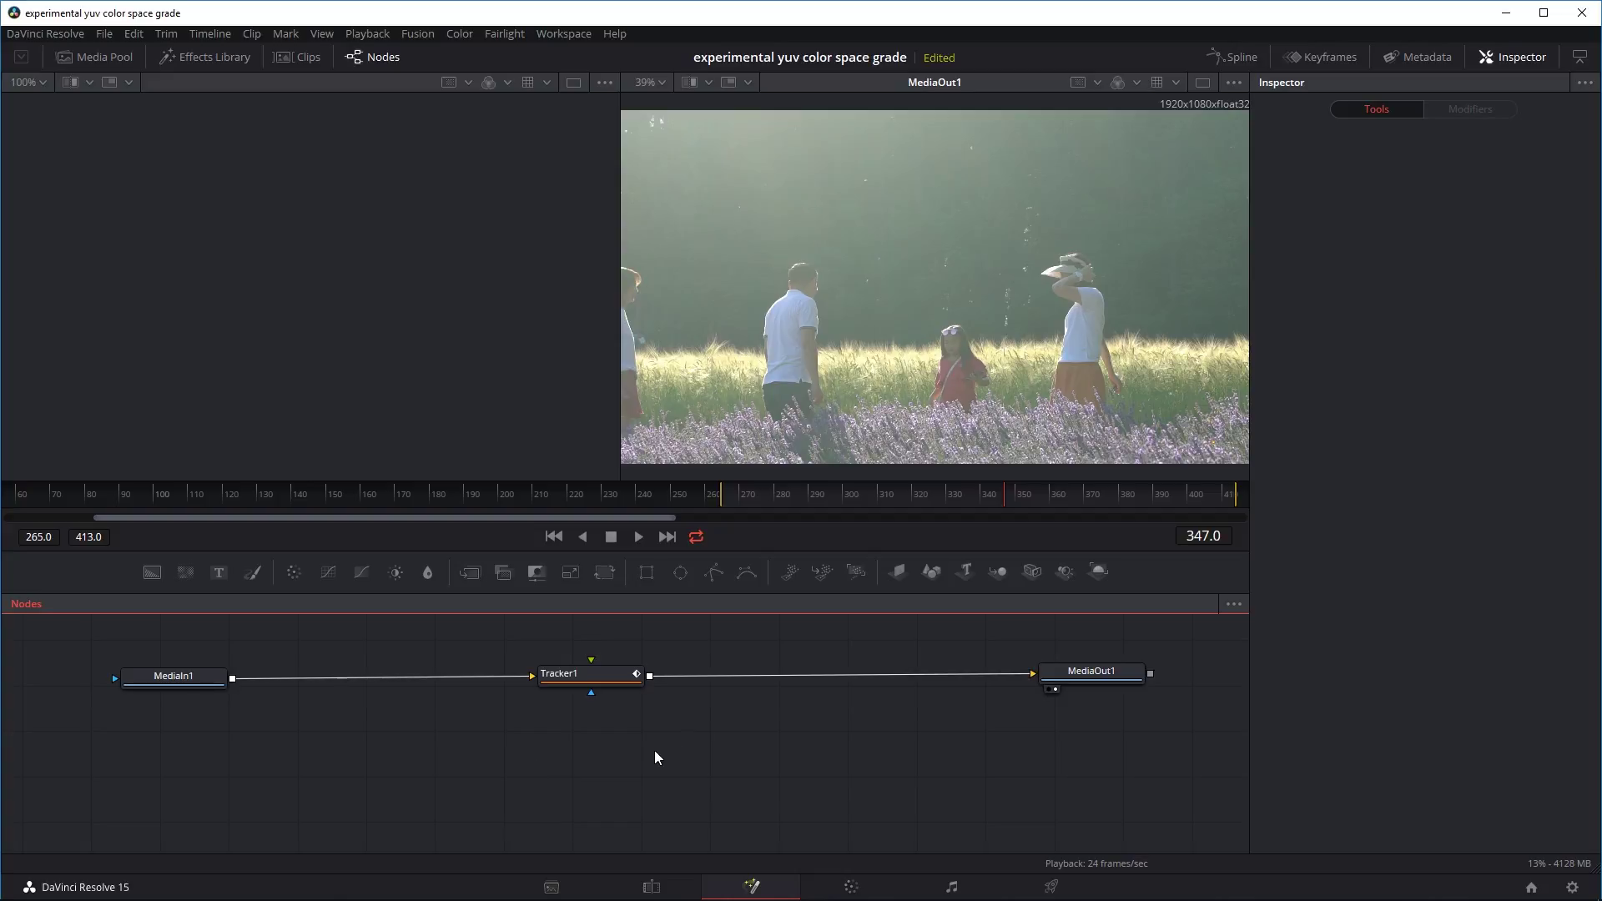
Add a Paint node and place it below Tracker1.
key("shift+space")
type("paint")
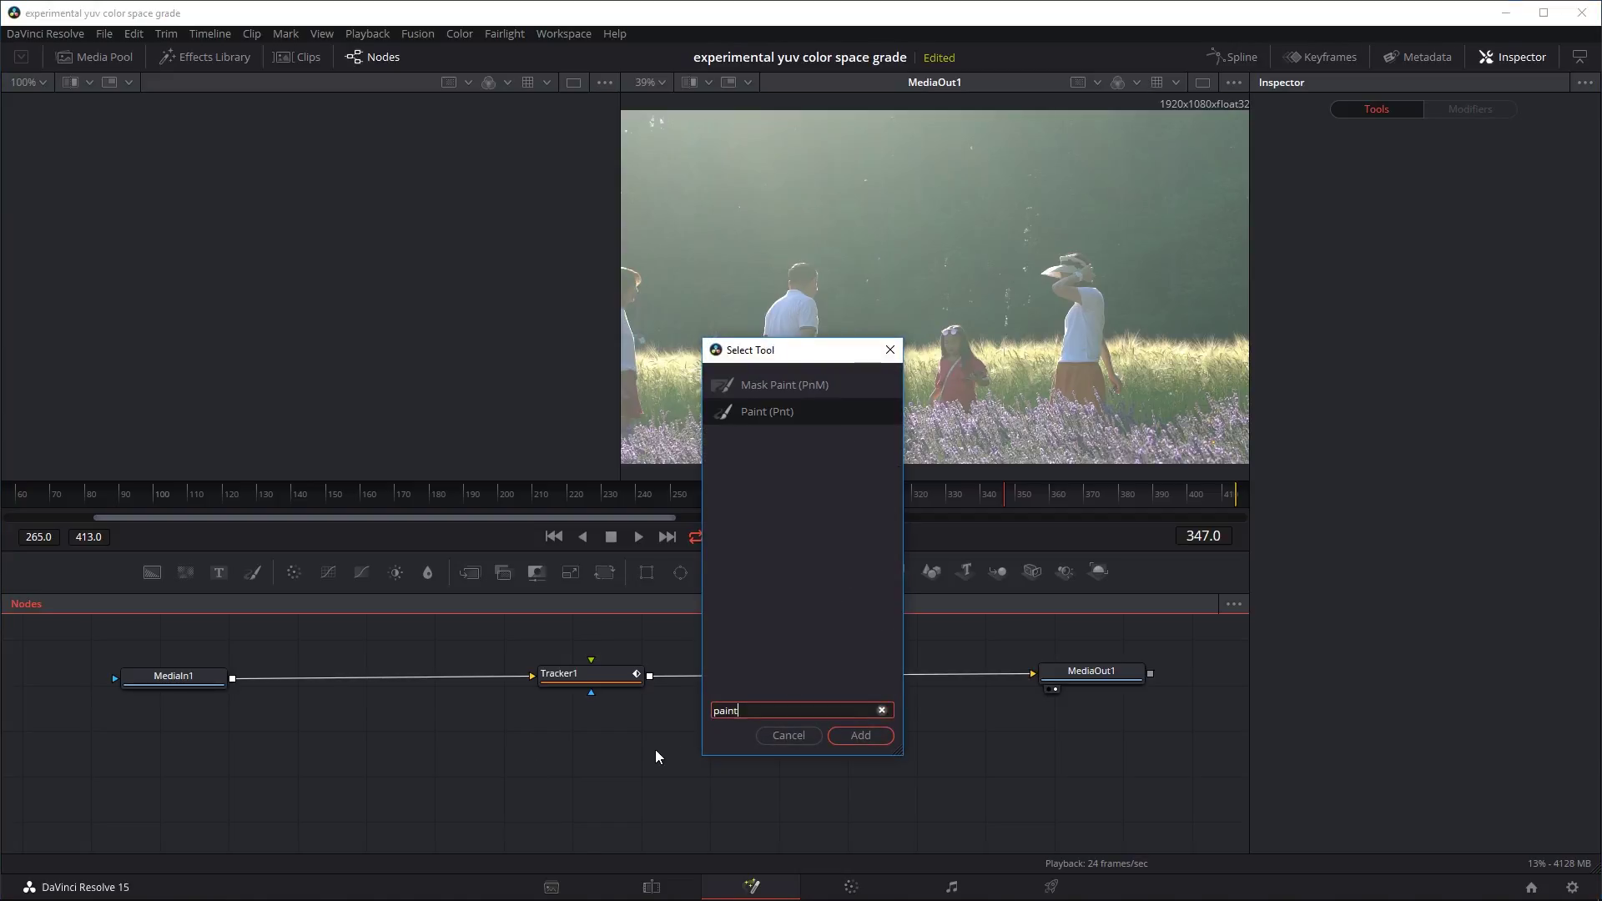
key("Return")
left_click_drag(634, 751, 560, 769)
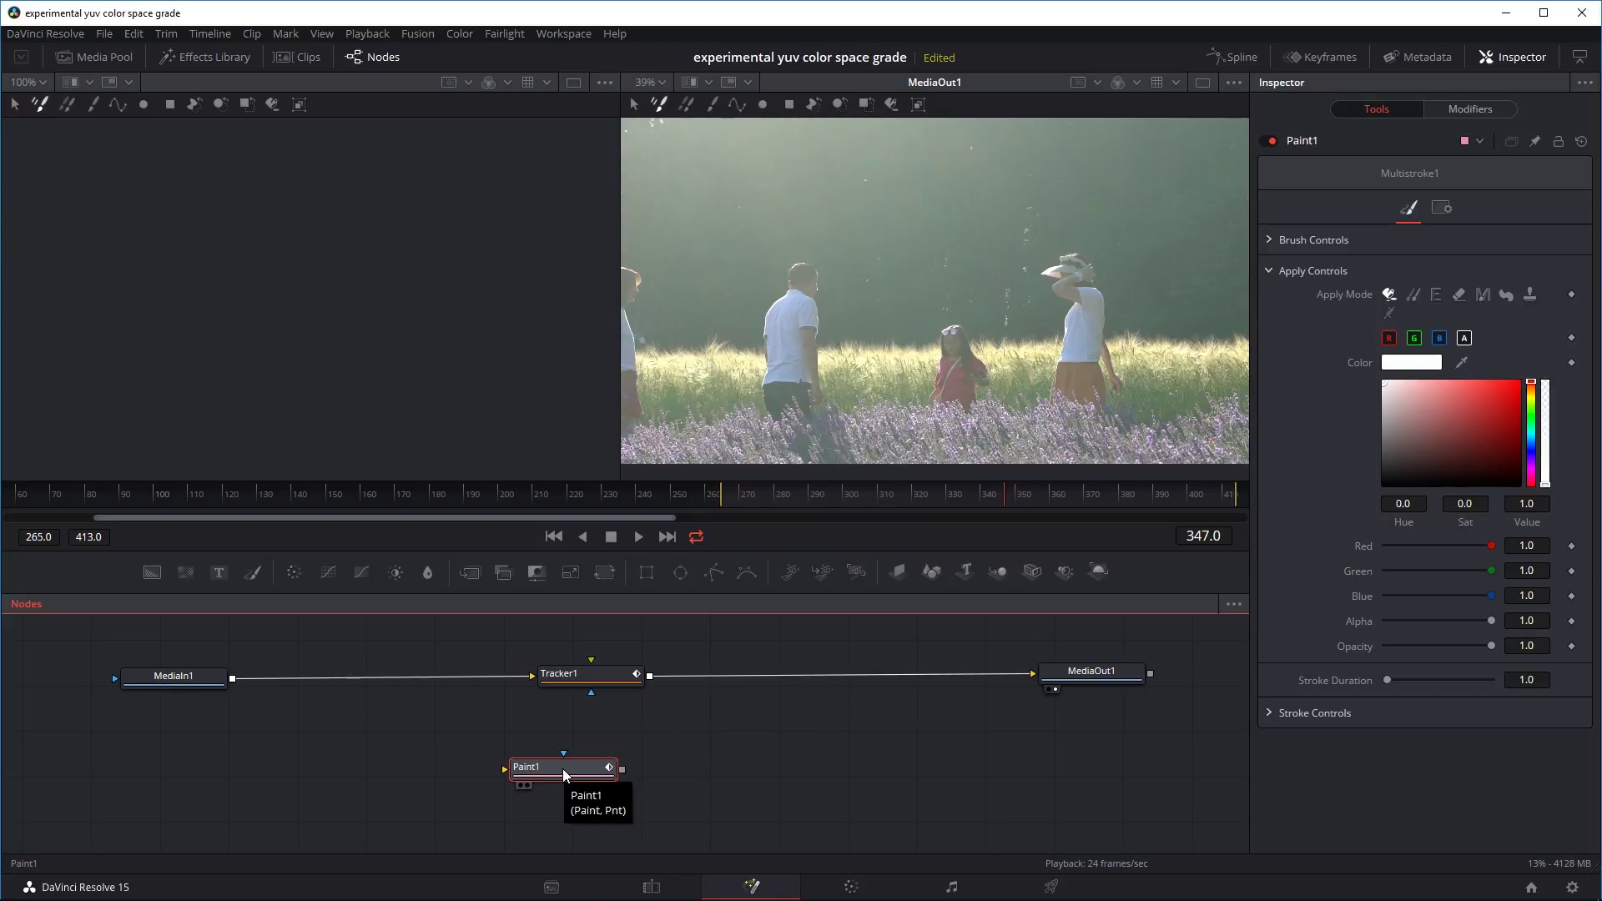
Add a Background node beside Paint1 and connect its output to Paint1's input.
left_click(691, 768)
key("shift+space")
type("back")
key("Return")
mouse_move(690, 768)
left_mouse_down()
mouse_move(804, 771)
mouse_move(364, 777)
left_mouse_up()
left_click_drag(545, 772, 524, 774)
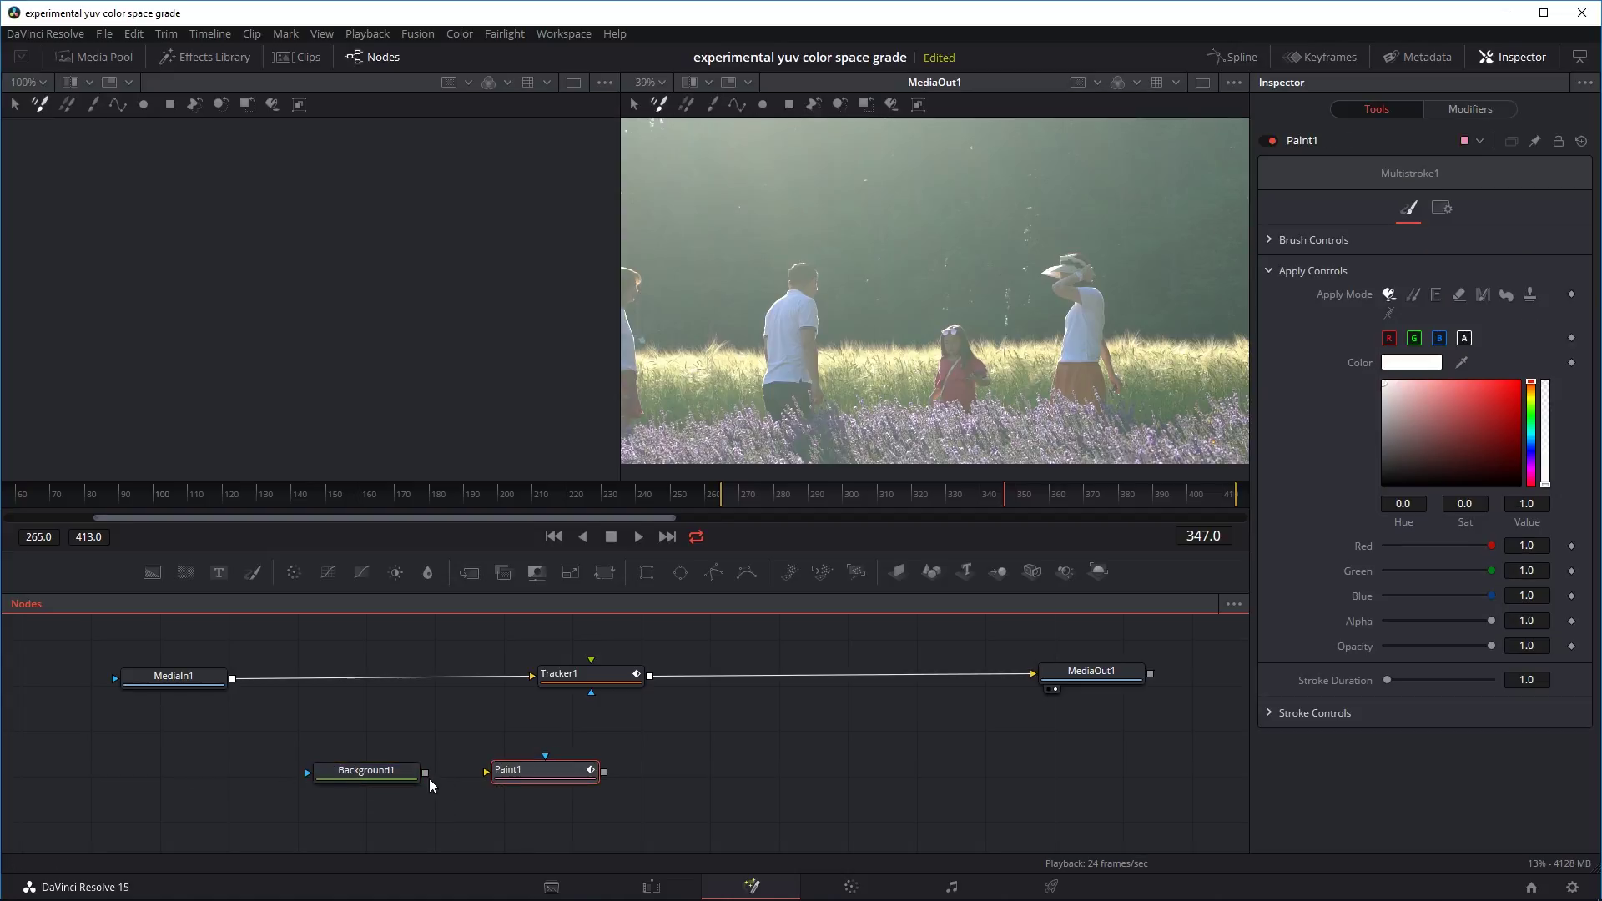
mouse_move(427, 774)
left_mouse_down()
mouse_move(508, 770)
mouse_move(486, 779)
left_mouse_up()
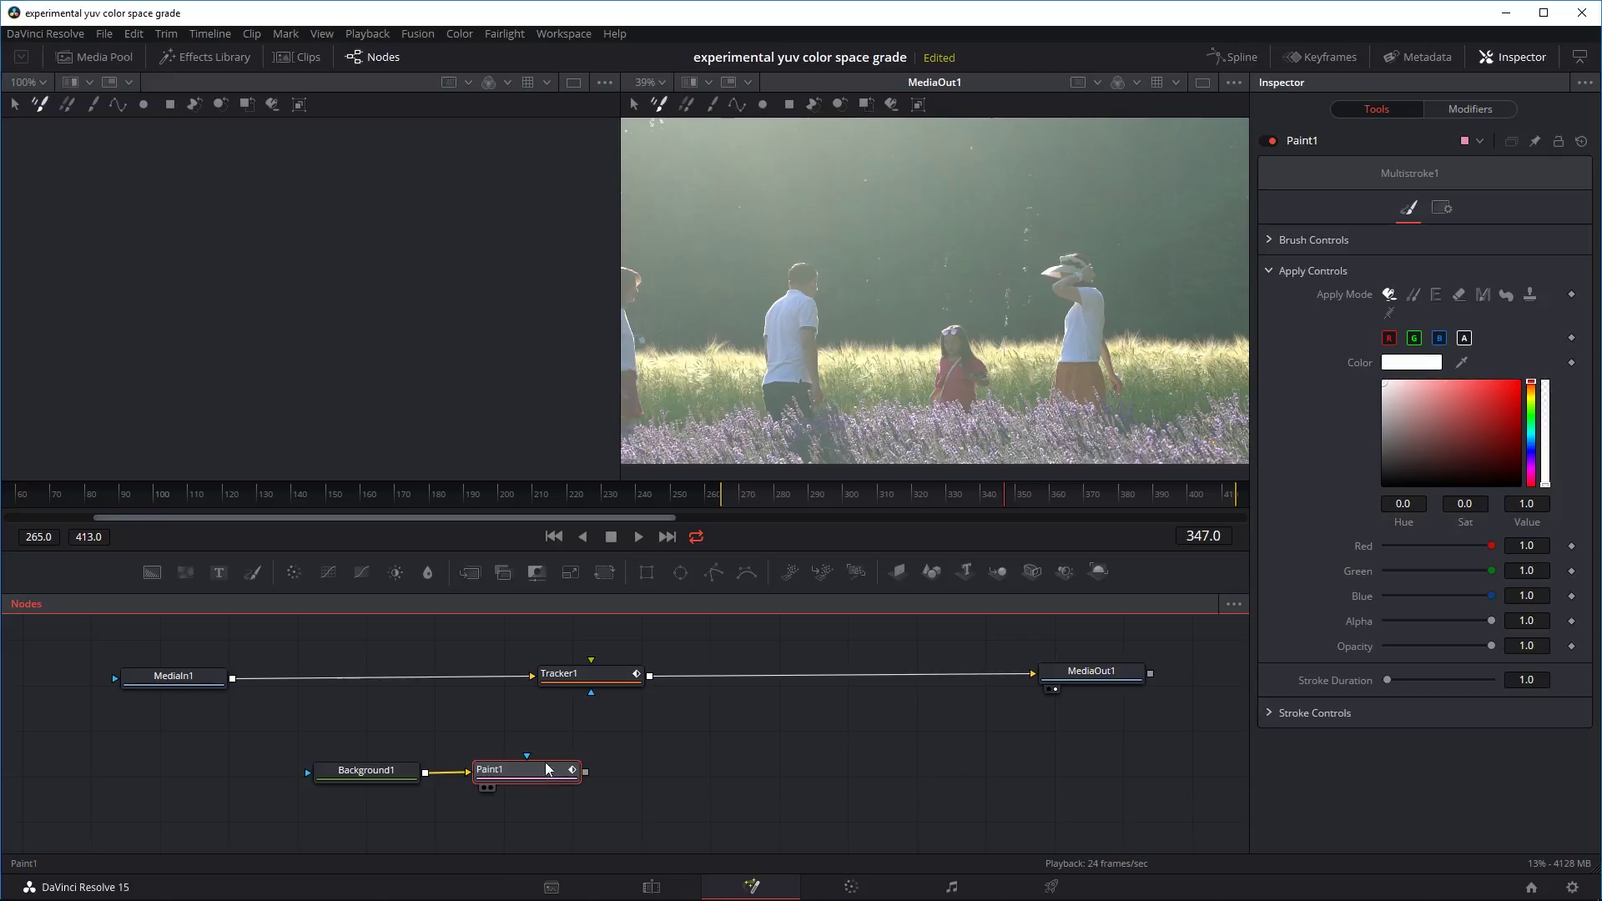
Show Paint1 in the empty viewer and draw a polyline stroke with a long horizontal segment and a segment rising diagonally from its right end.
left_click_drag(551, 769, 343, 341)
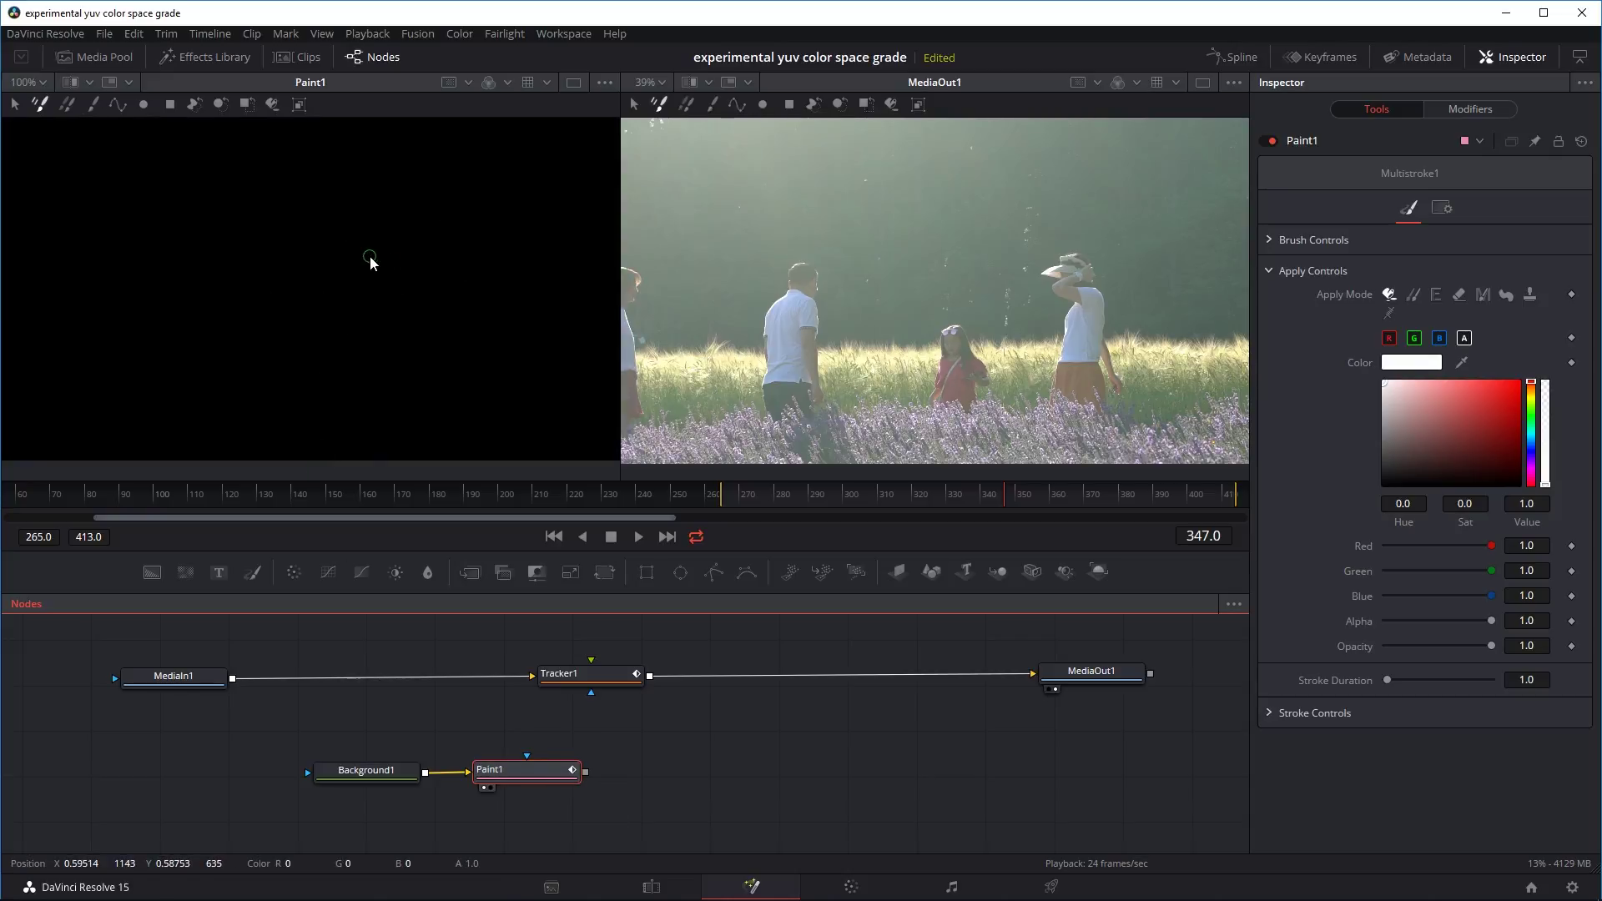
left_click(118, 107)
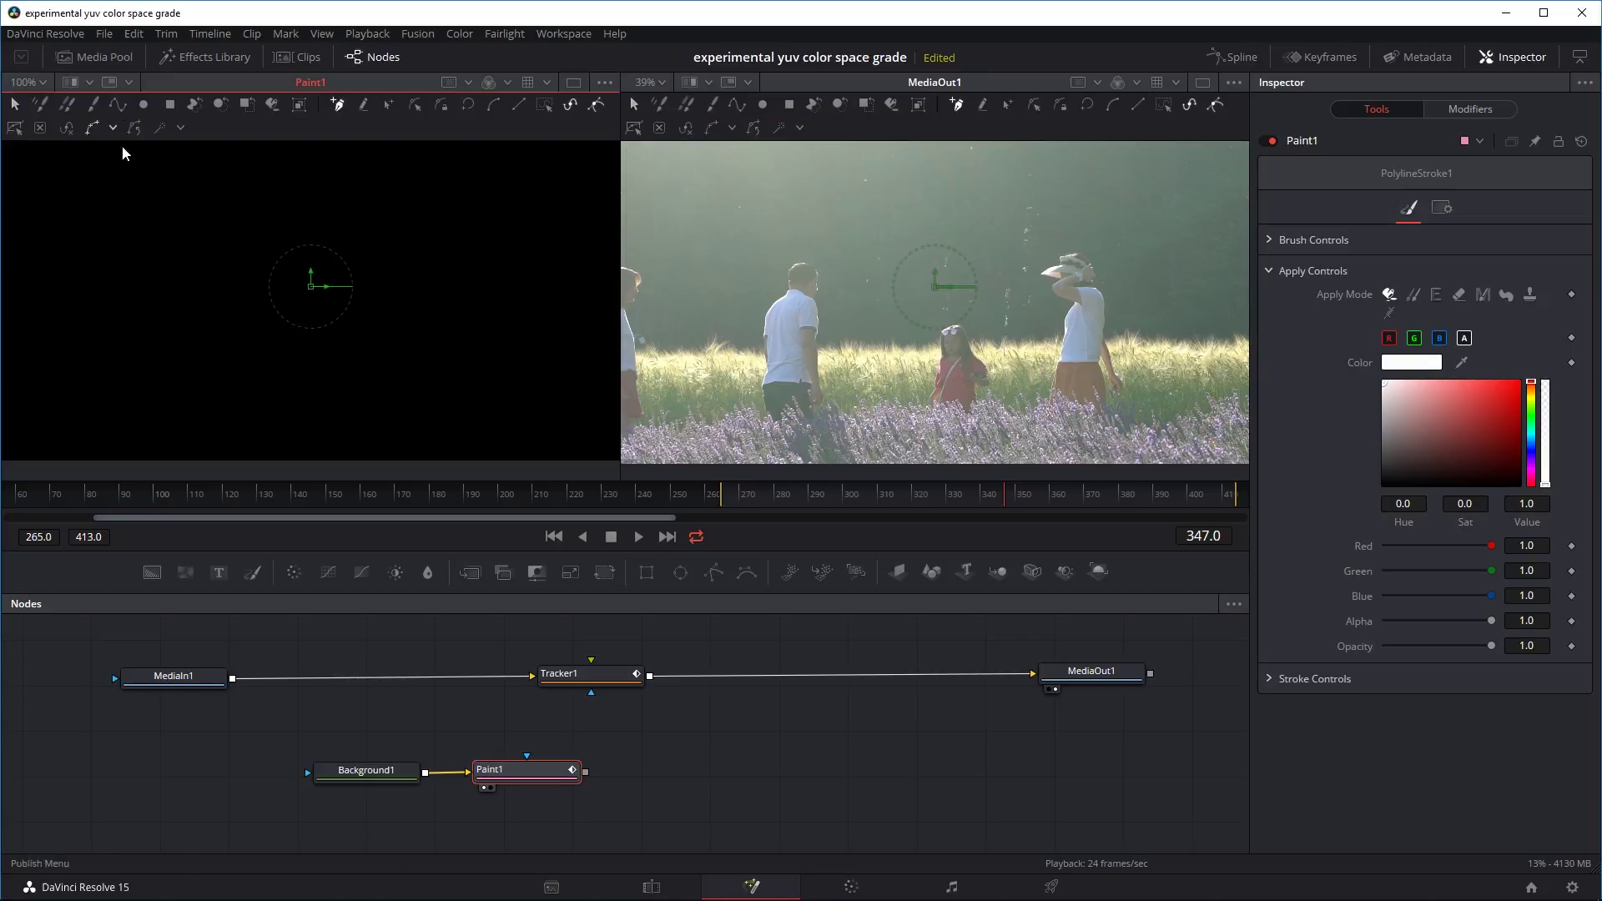
left_click(128, 371)
left_click(397, 367)
left_click(469, 228)
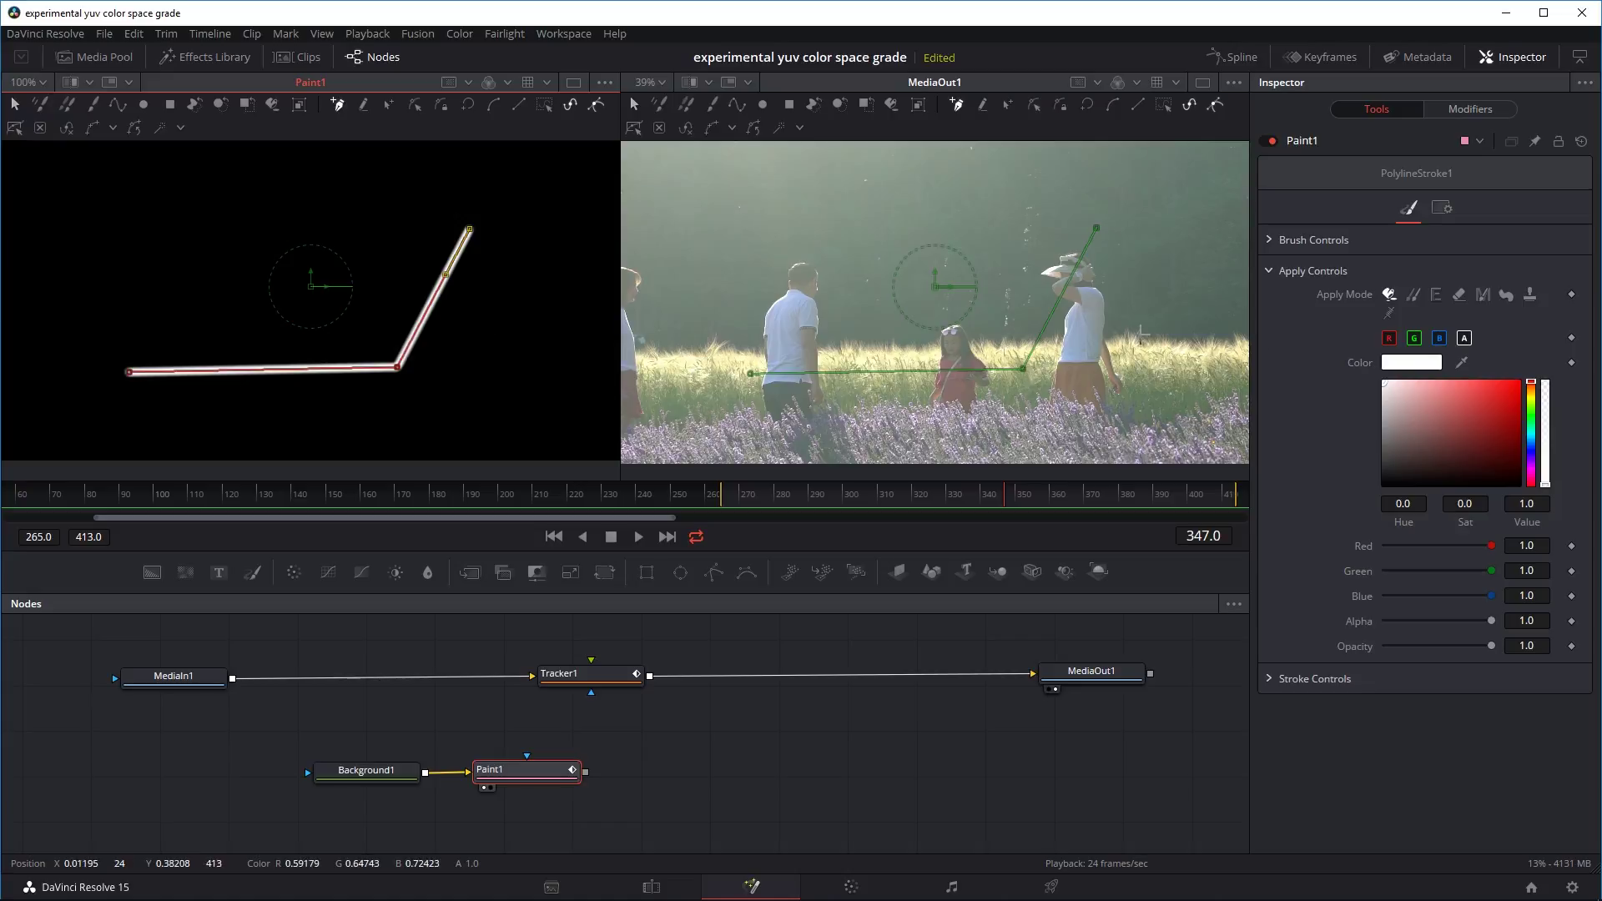
Set the polyline stroke's brush softness to 0.001 and its size to 0.0047.
left_click(553, 768)
mouse_move(1419, 406)
left_mouse_down()
mouse_move(1510, 392)
mouse_move(1421, 433)
mouse_move(1360, 373)
left_mouse_up()
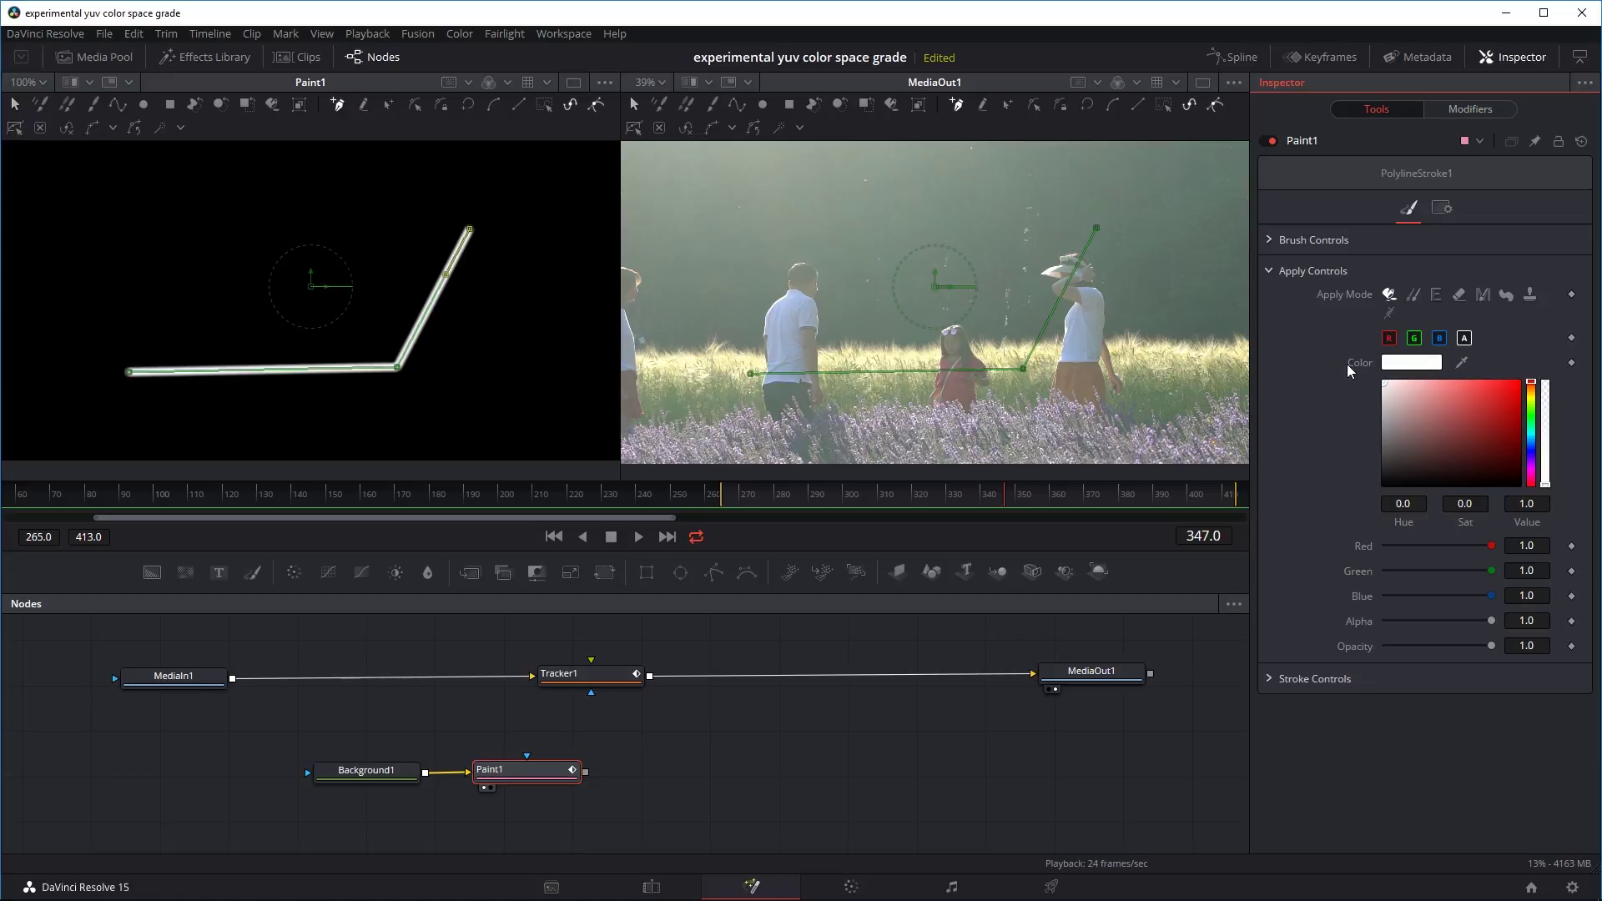
left_click(1270, 240)
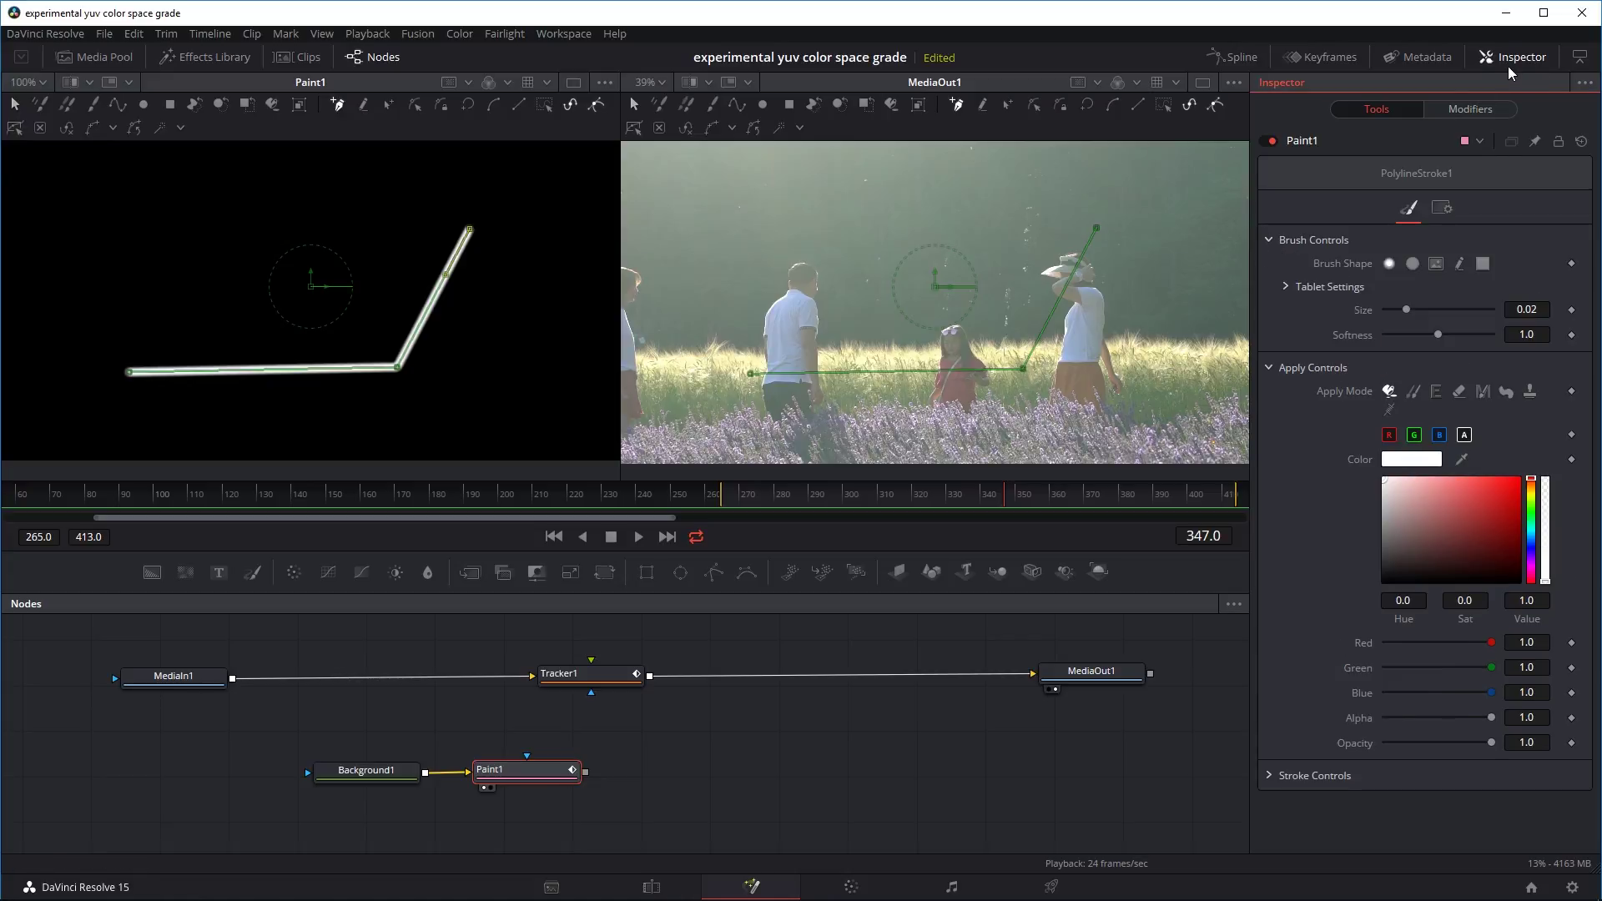
mouse_move(1406, 311)
left_mouse_down()
mouse_move(1433, 312)
mouse_move(1400, 310)
mouse_move(1400, 334)
mouse_move(1455, 327)
mouse_move(1340, 325)
left_mouse_up()
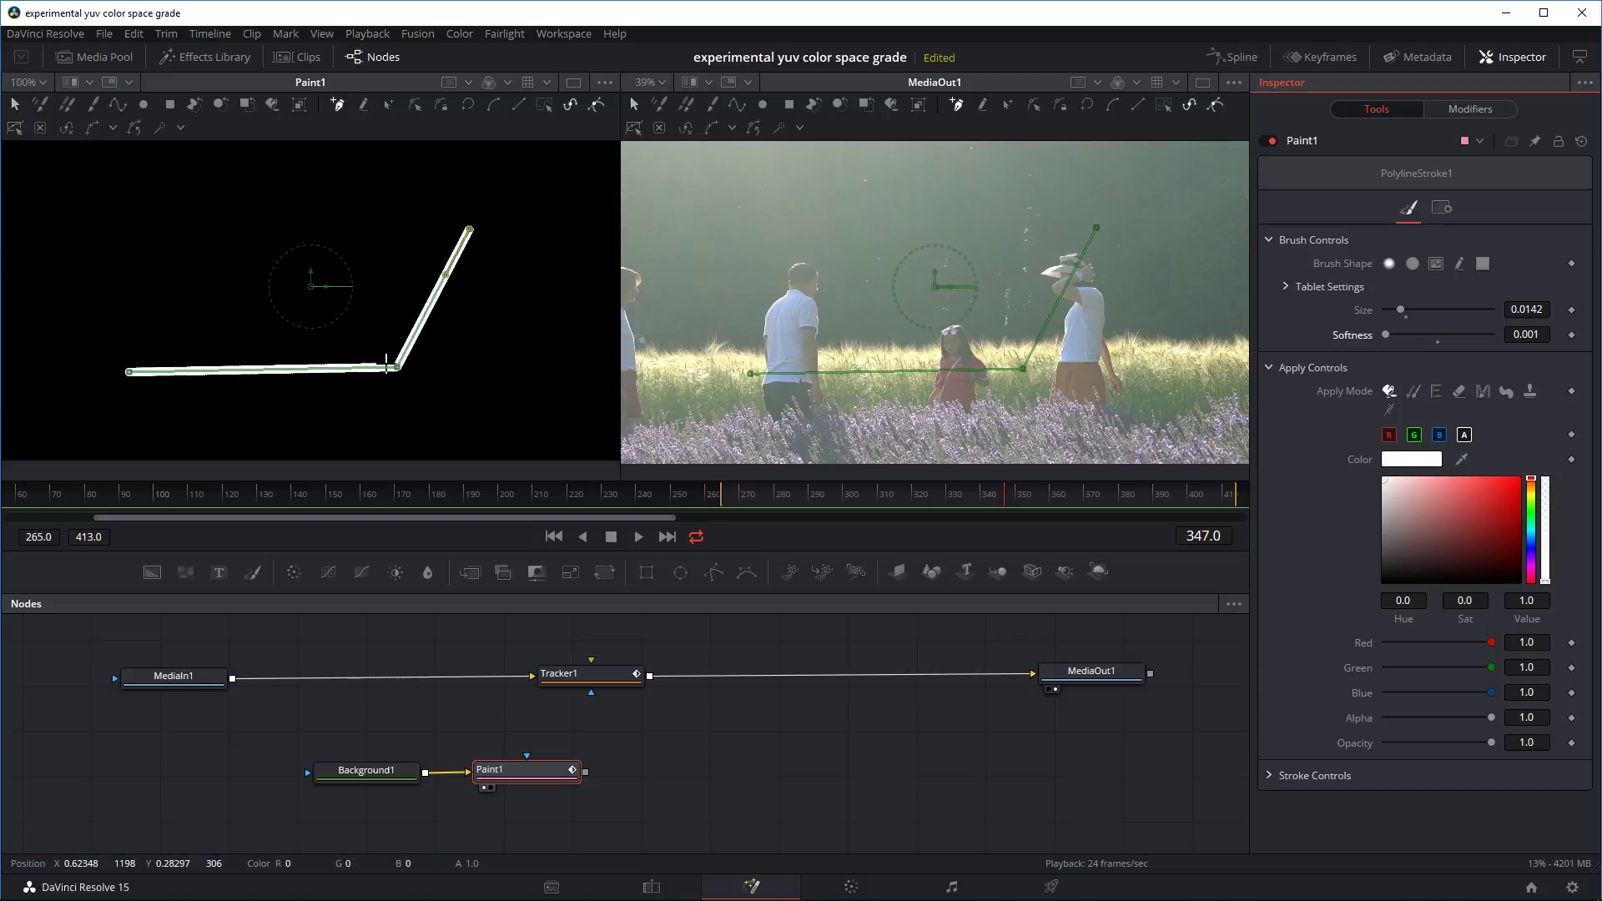
left_click_drag(1399, 307, 1390, 307)
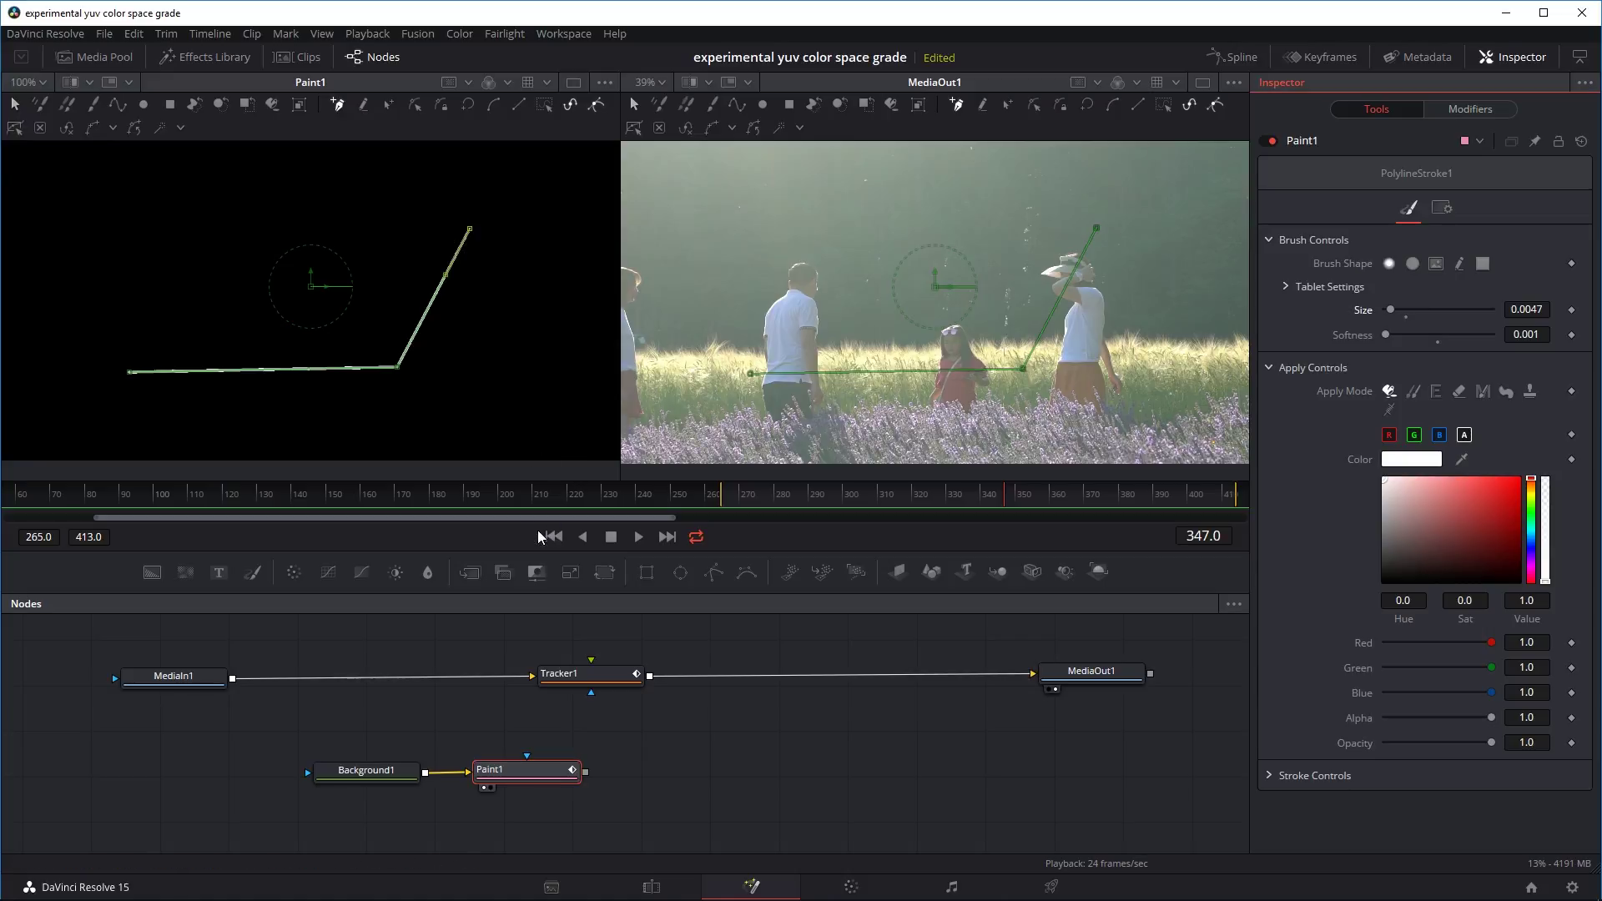
Connect Paint1's output to Tracker1's foreground input and set Background1's alpha to 0.0.
left_click_drag(539, 768, 589, 673)
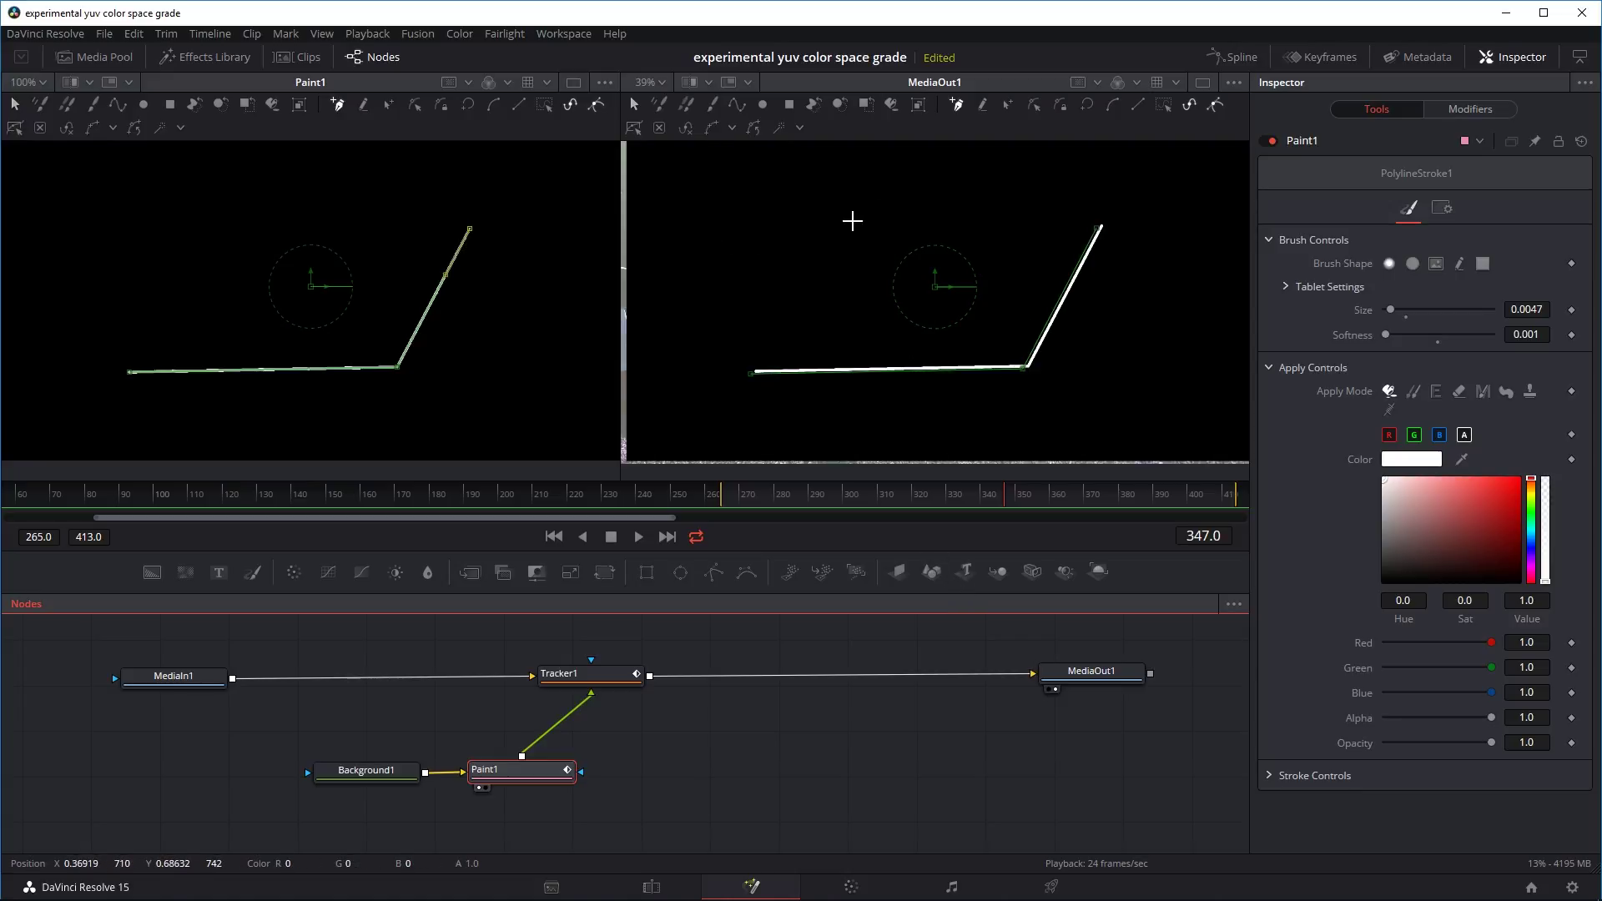
left_click(377, 771)
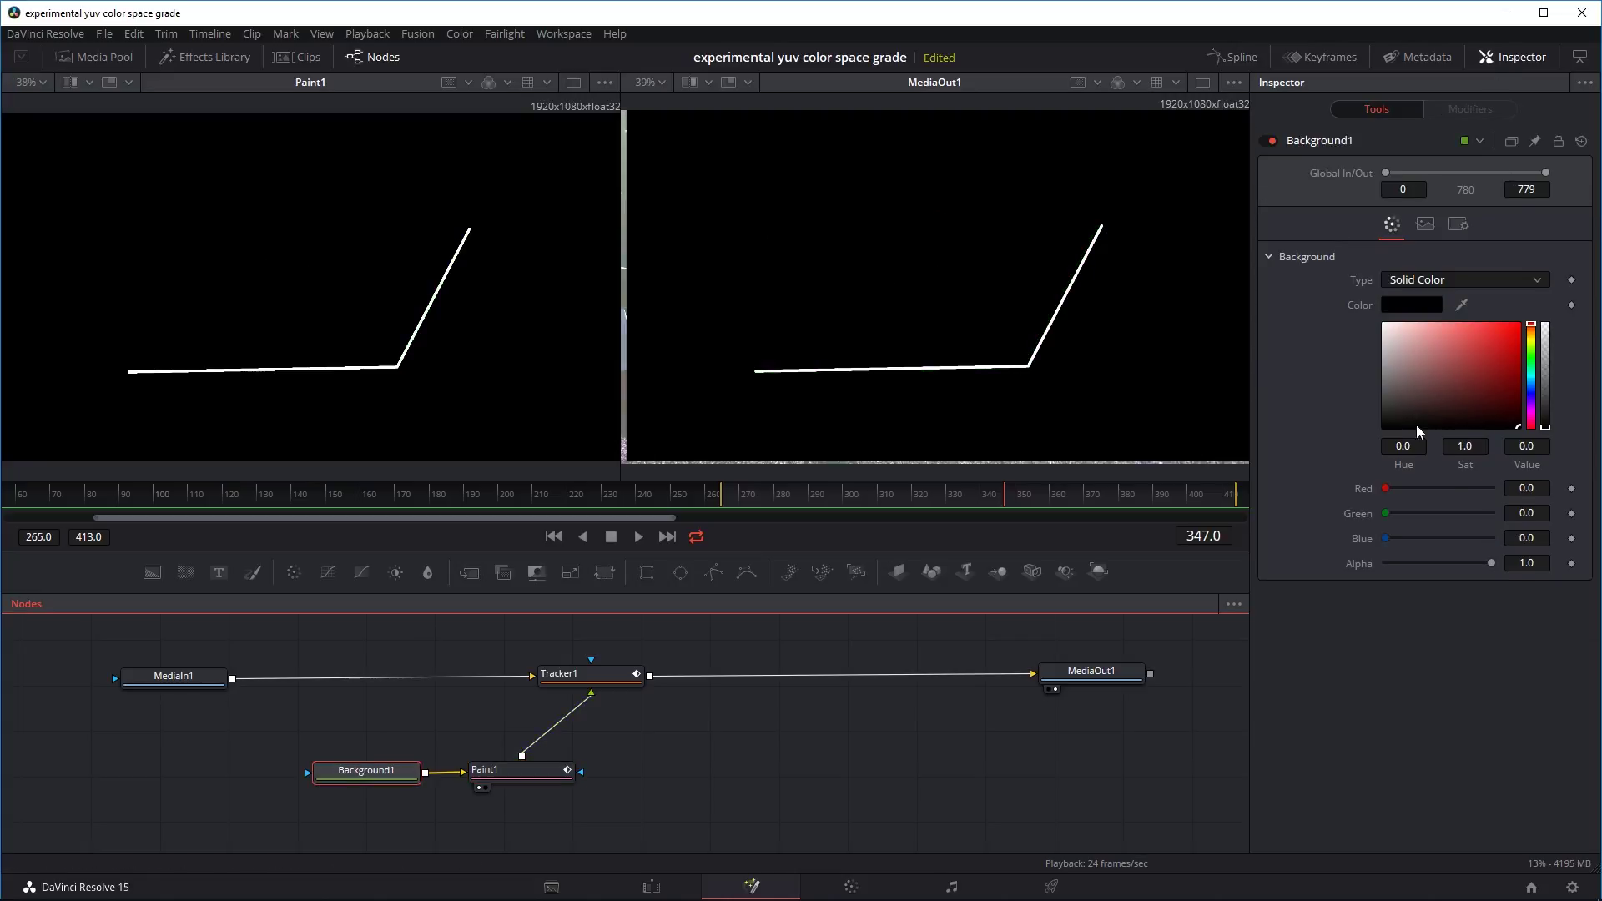
left_click_drag(1491, 564, 1365, 567)
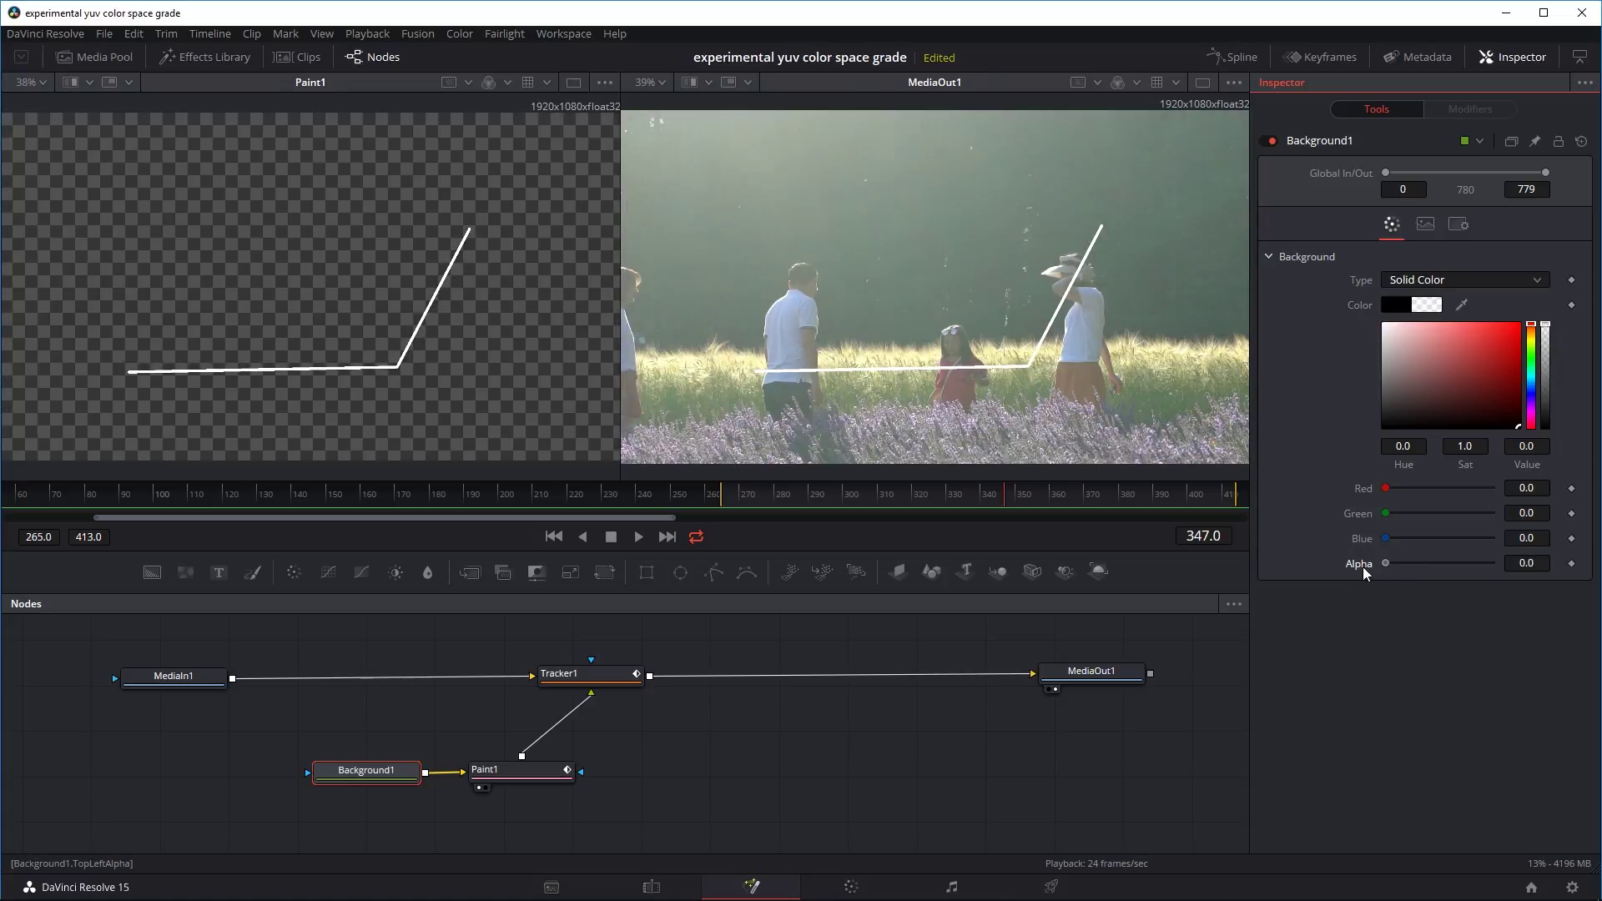
Try raising Background1's red value with alpha at 0.0, and set red back to 0.0.
left_click_drag(1386, 488, 1334, 533)
left_click_drag(1460, 513, 1318, 512)
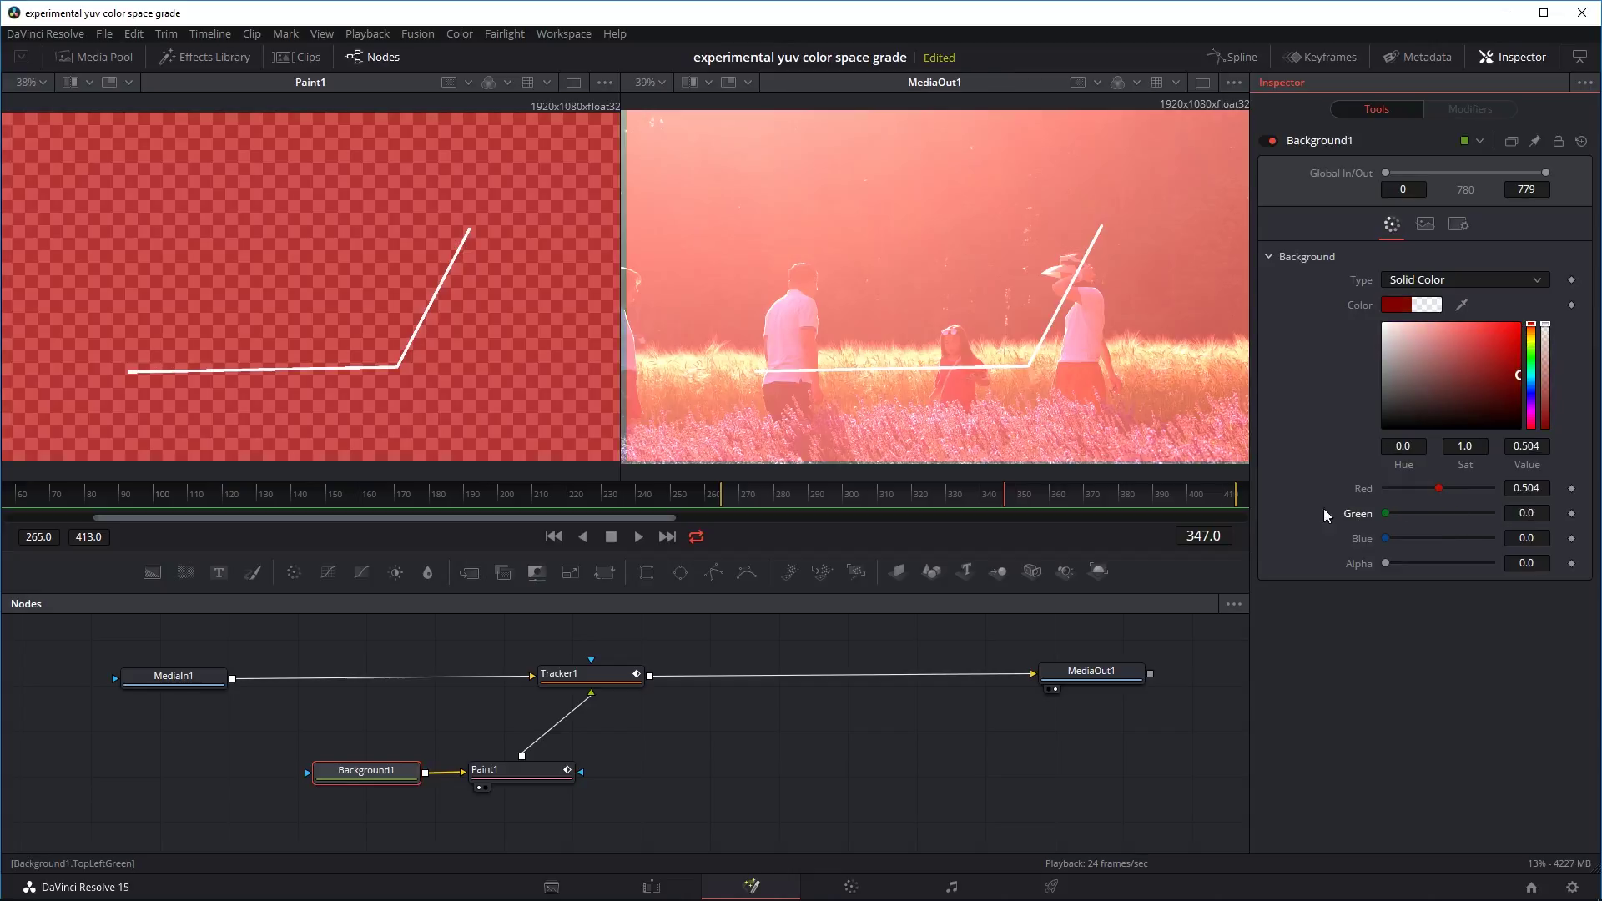
left_click_drag(1438, 488, 1349, 489)
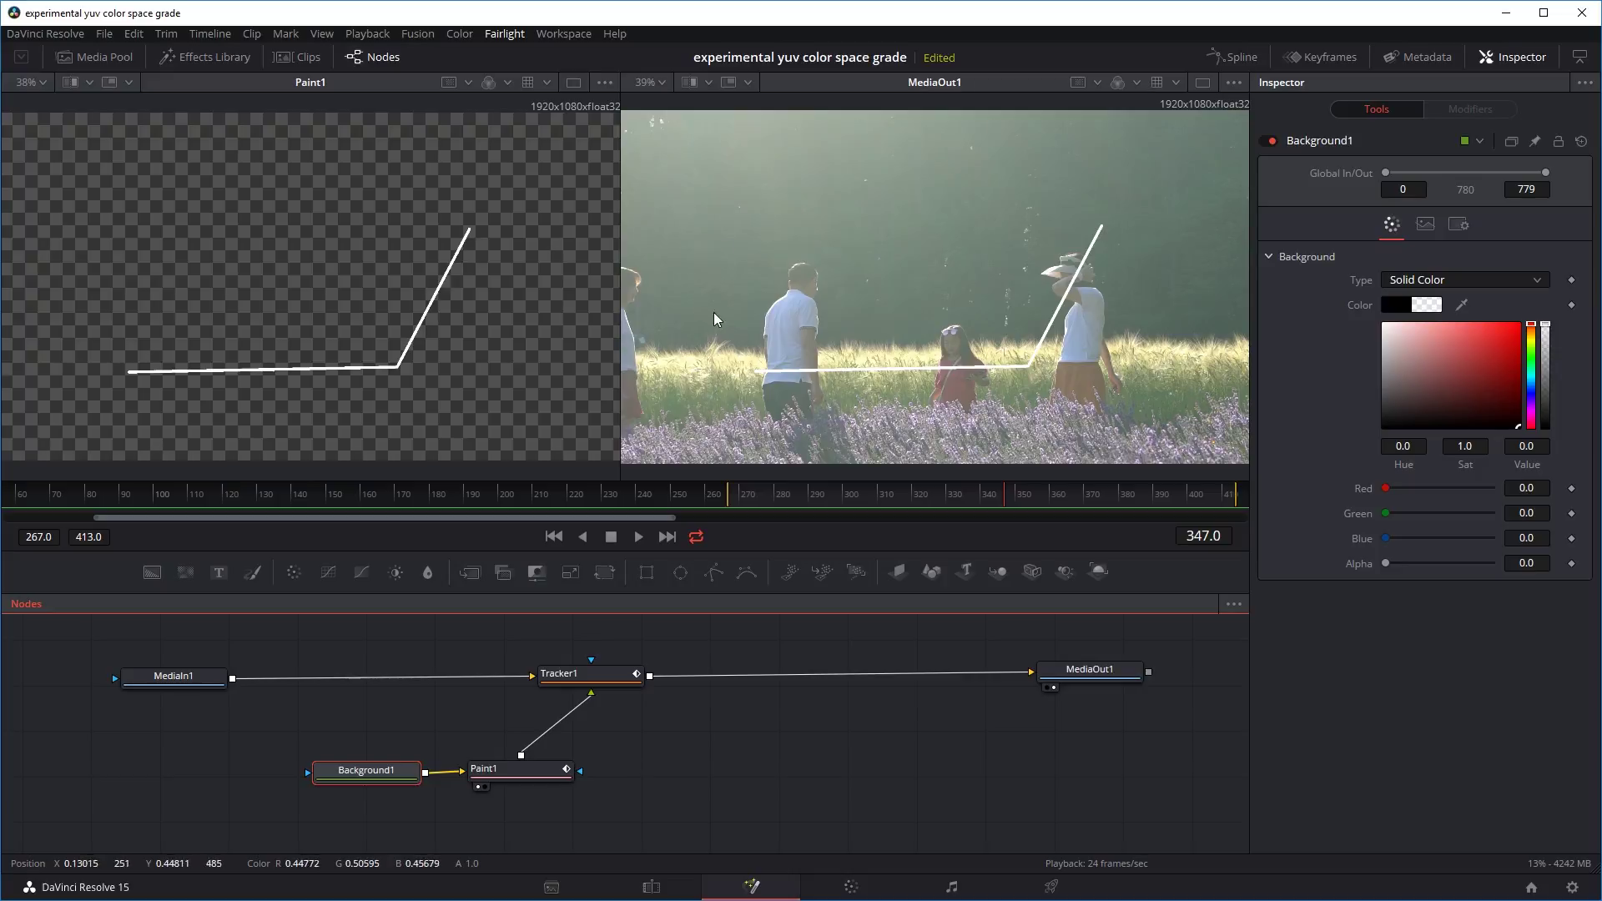
Reshape Paint1's stroke to run horizontally above the man and slope down to just above the girl's head, and play back the clip.
left_click(532, 768)
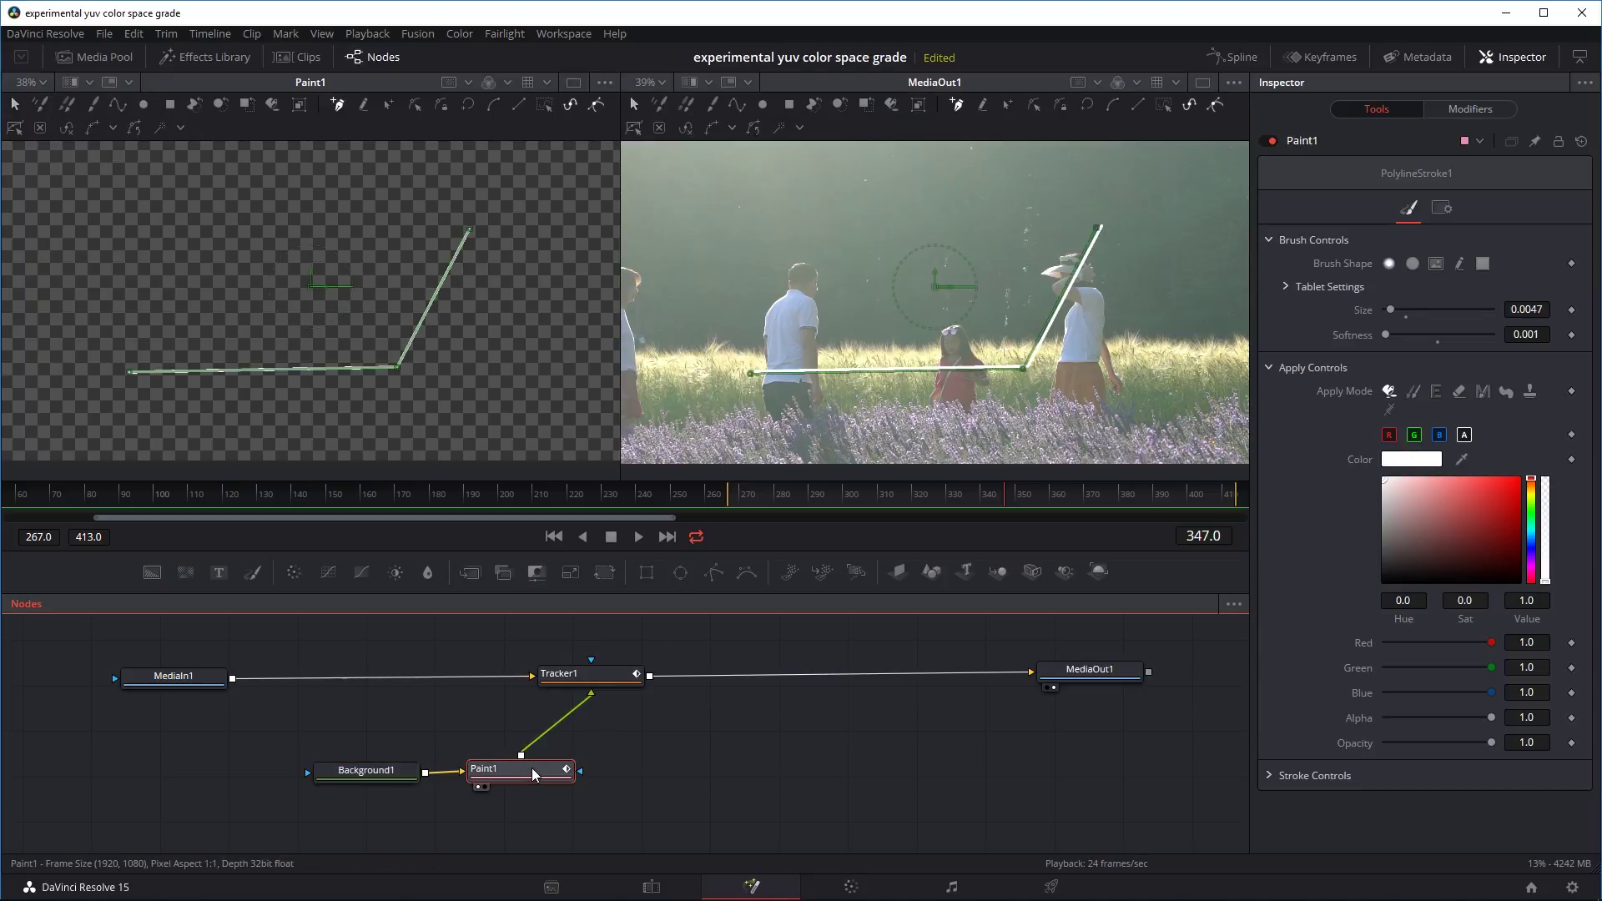
left_click(634, 105)
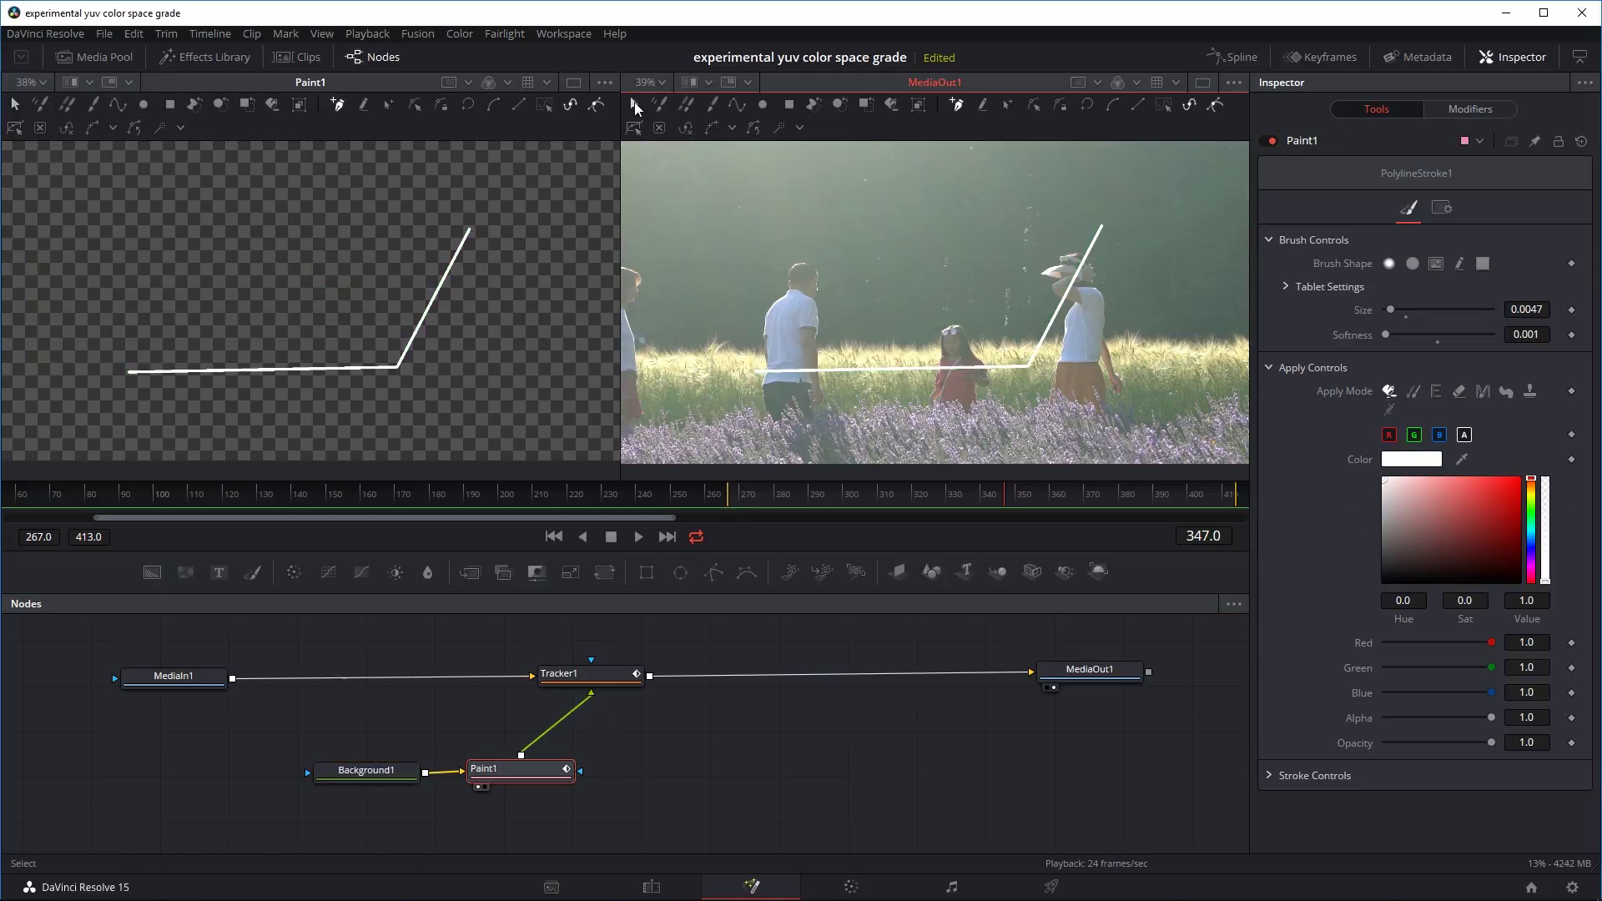
mouse_move(1139, 189)
left_mouse_down()
mouse_move(690, 413)
mouse_move(941, 315)
left_mouse_up()
mouse_move(1027, 370)
left_mouse_down()
mouse_move(959, 334)
mouse_move(857, 227)
left_mouse_up()
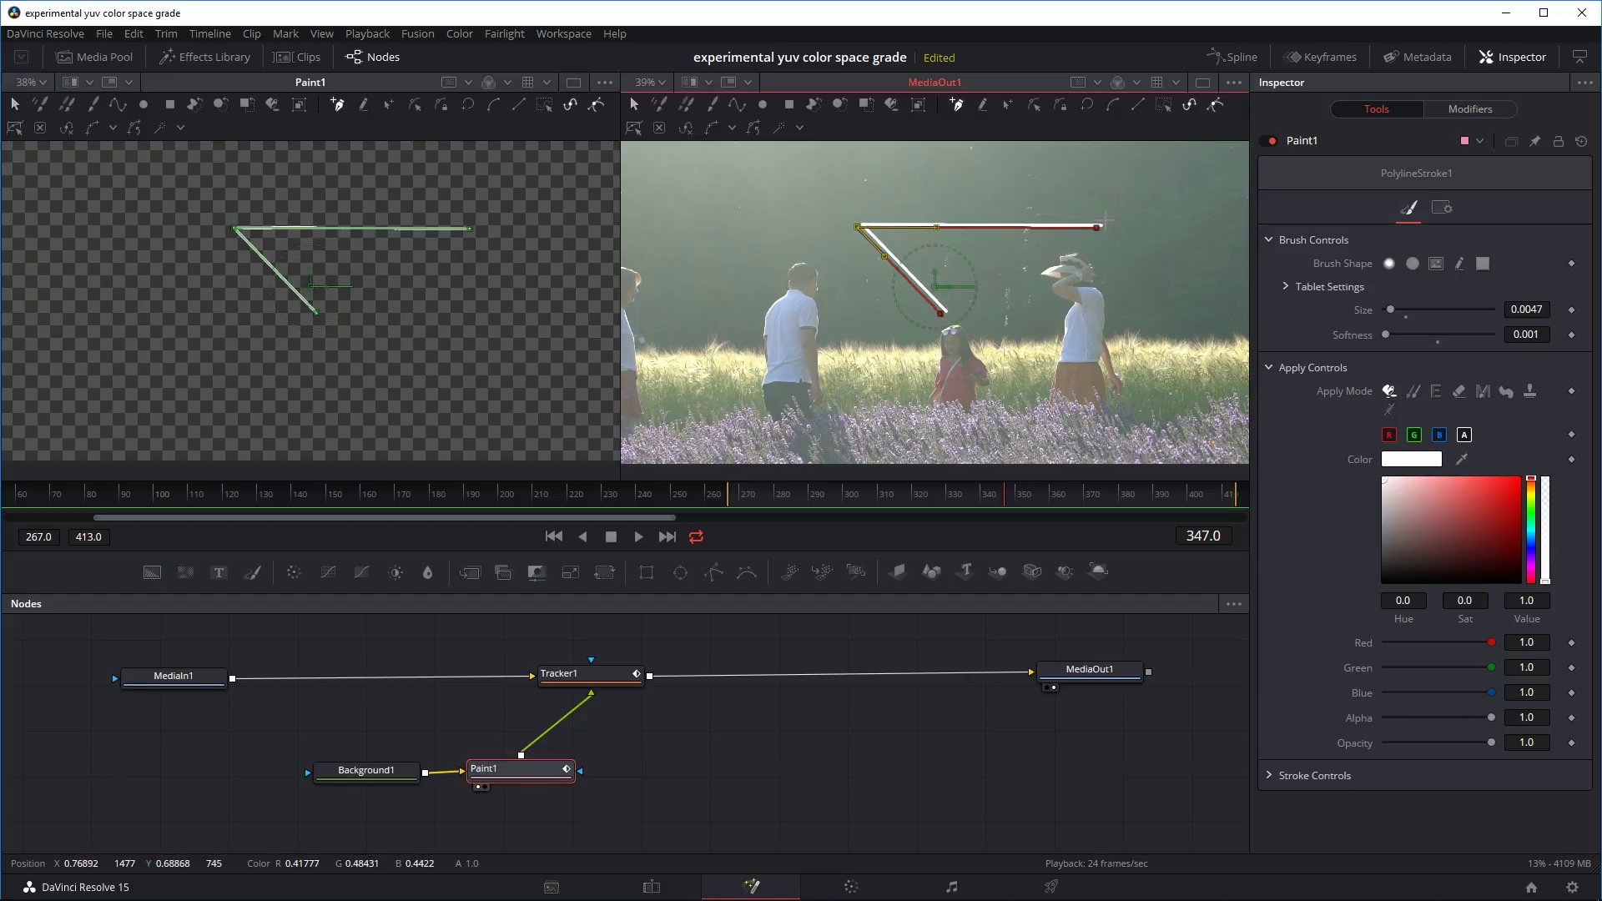
left_click_drag(1097, 227, 678, 227)
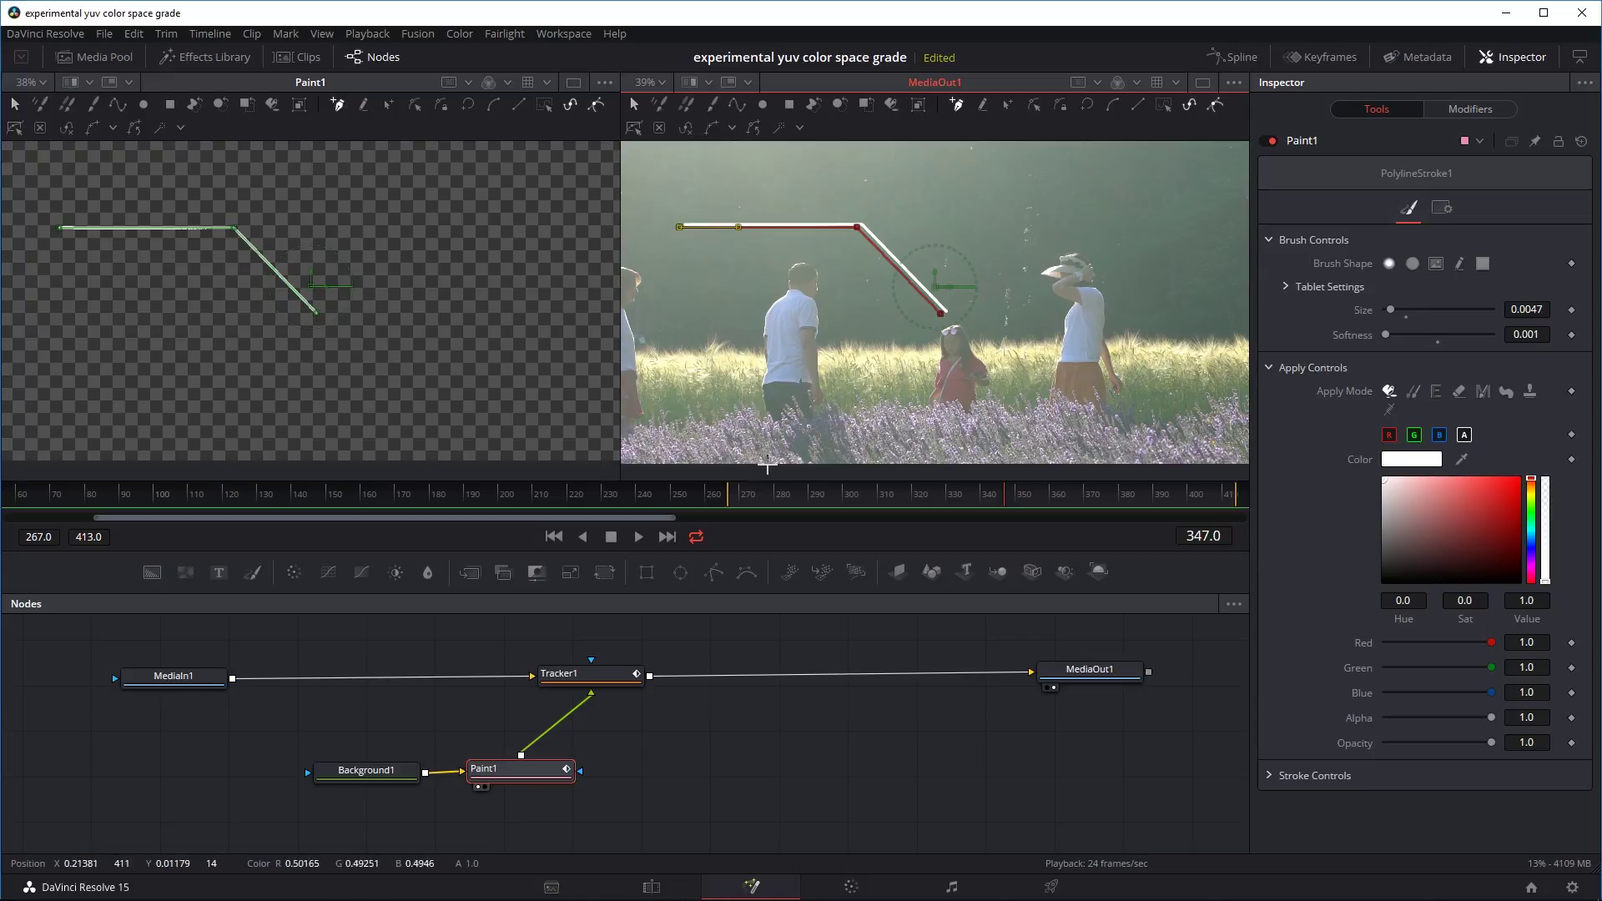
left_click(314, 497)
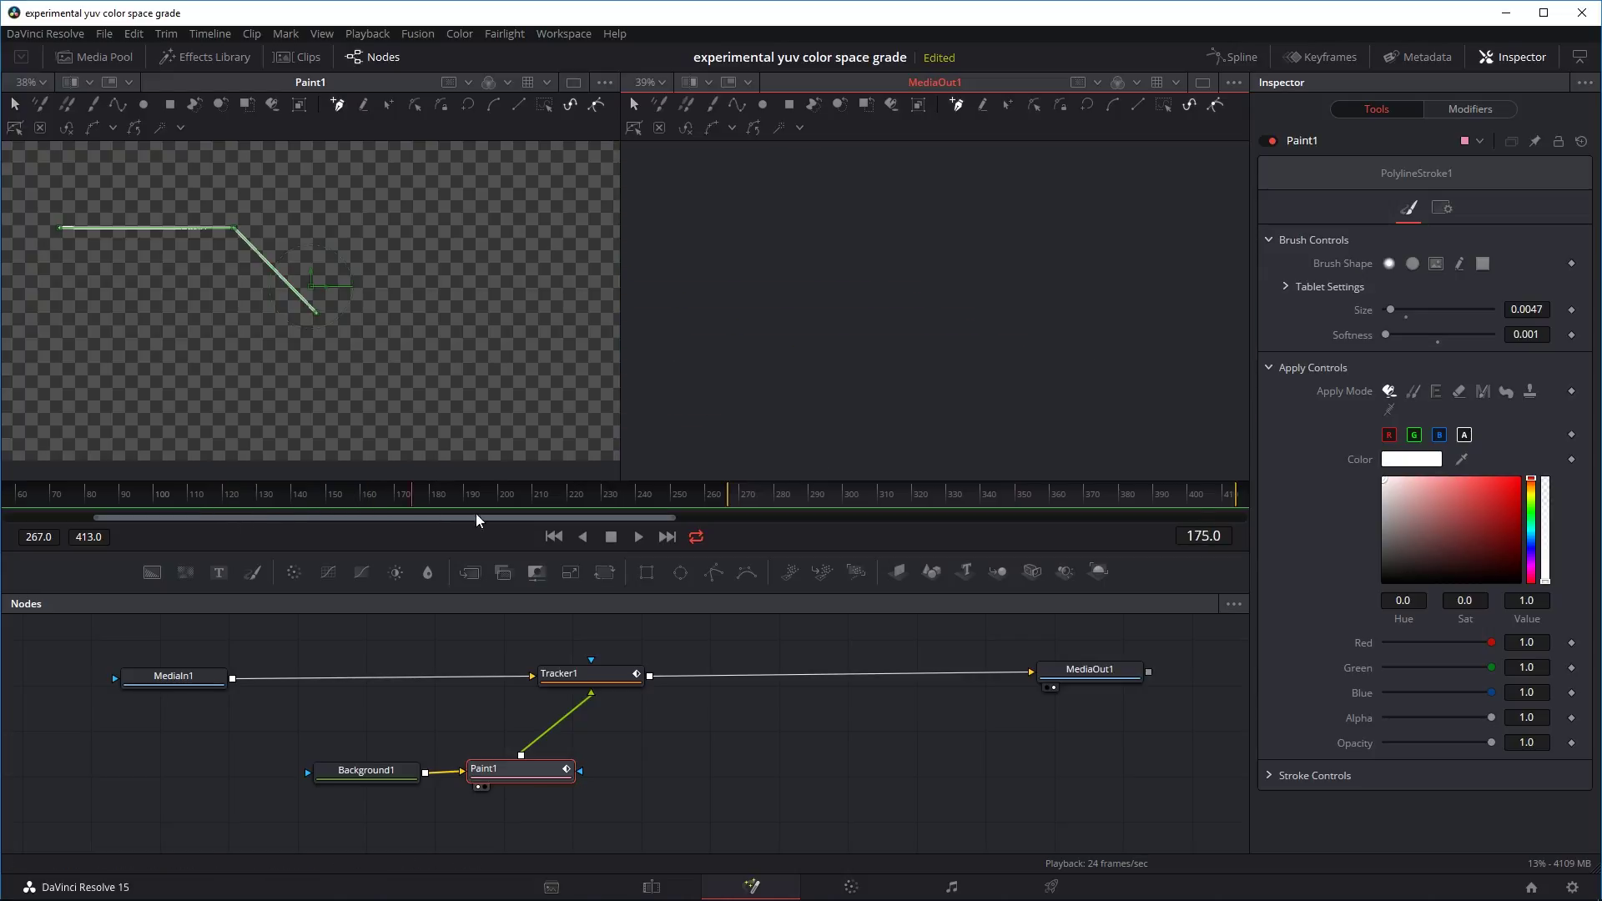
key("space")
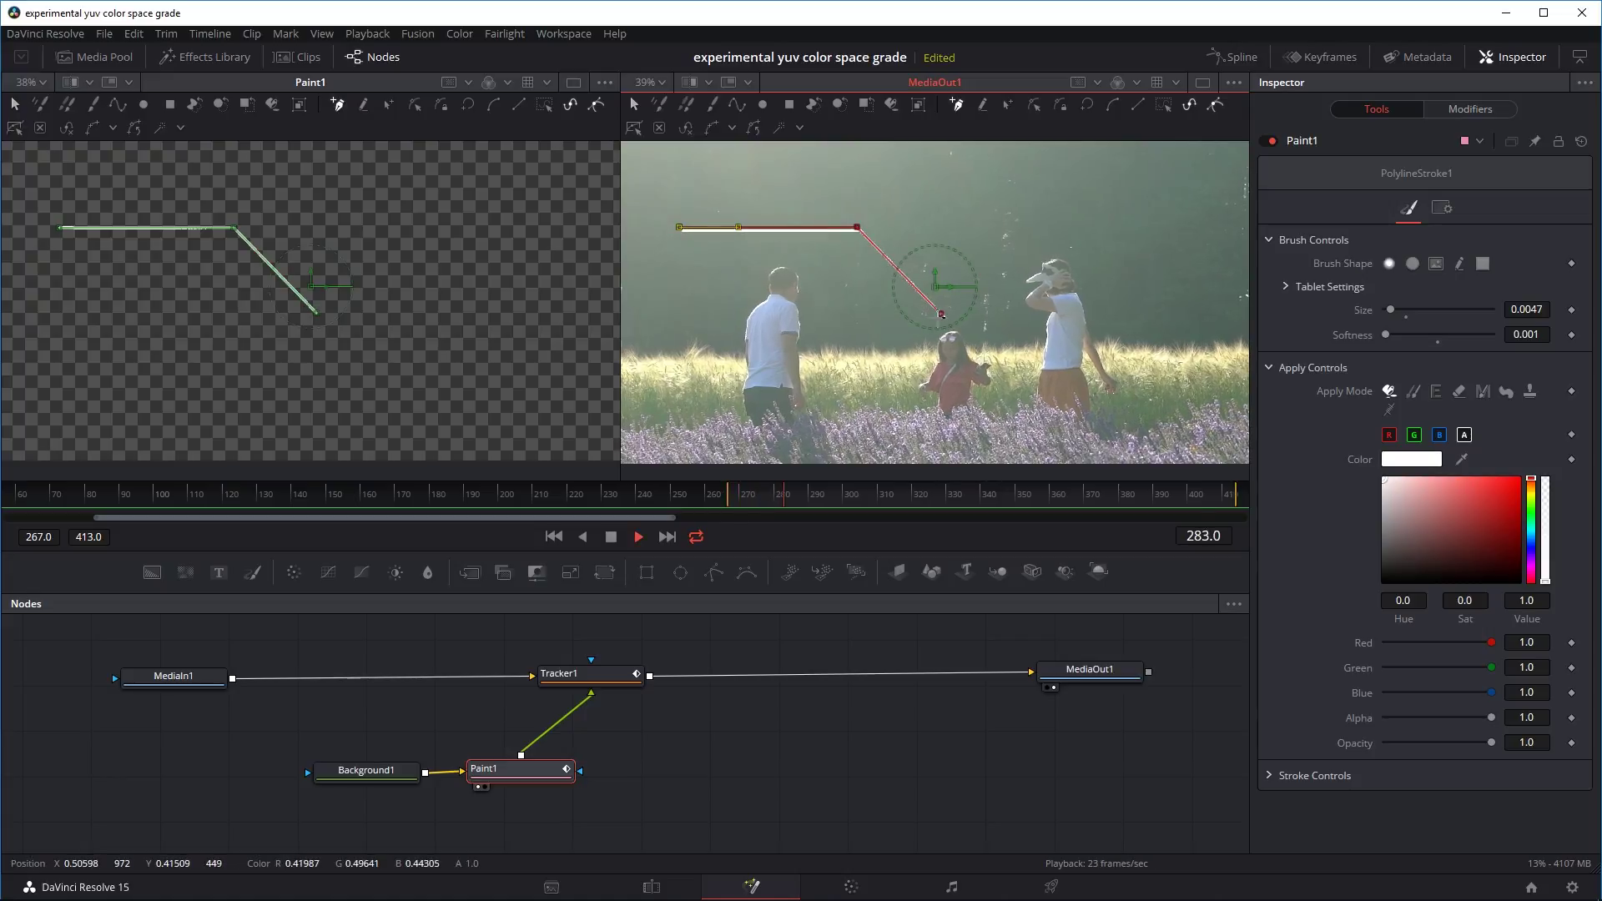
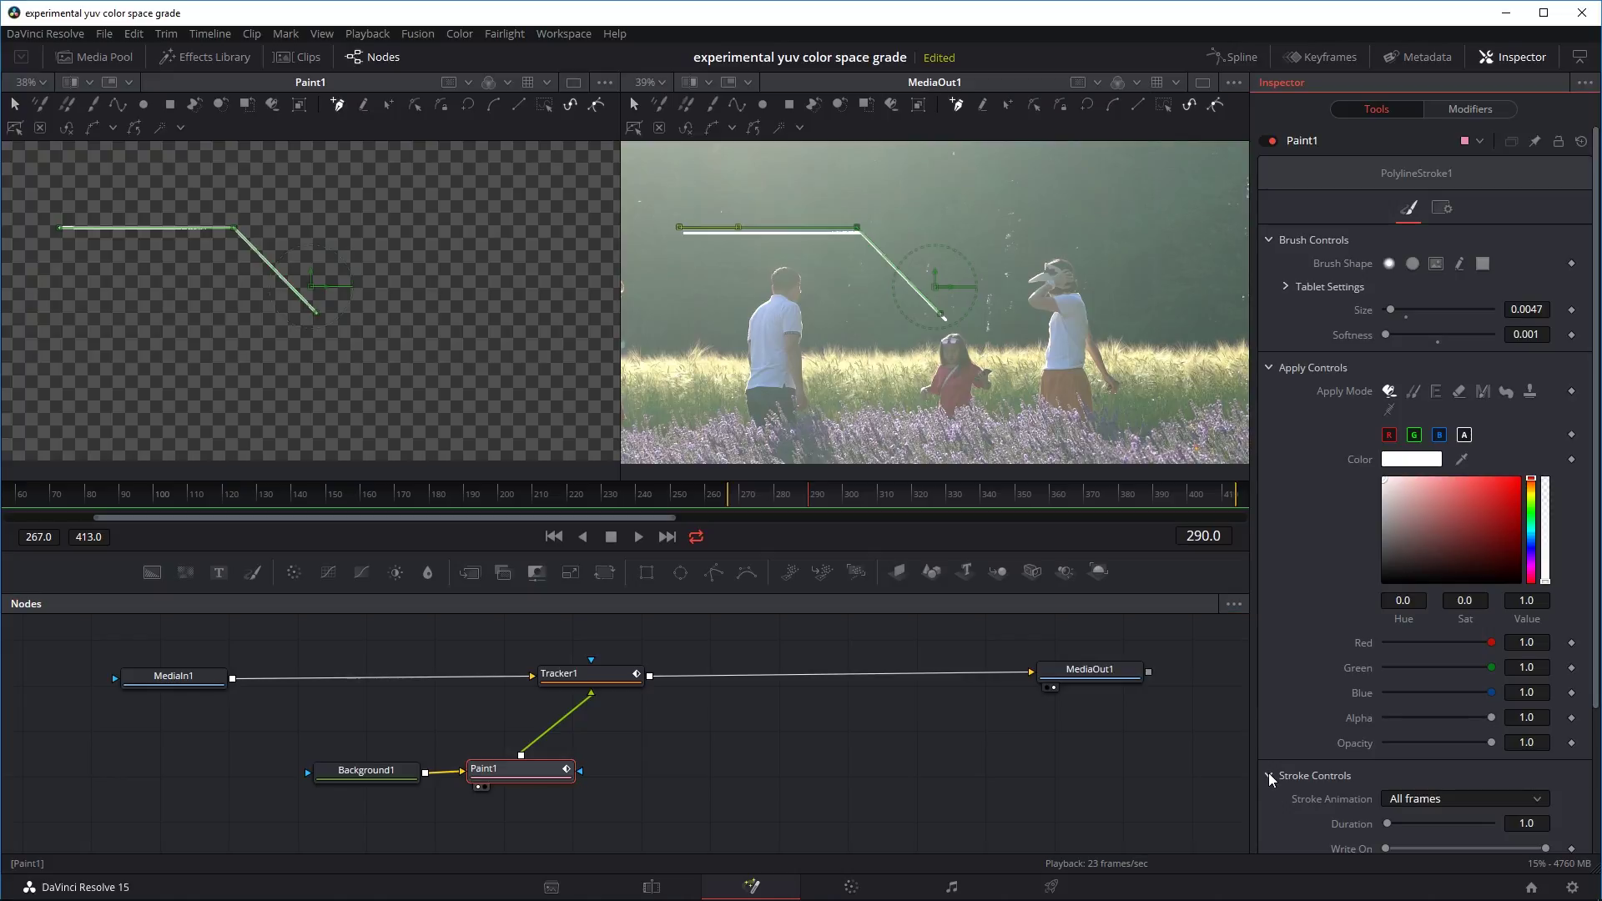
Animate the stroke's Write On End with keyframes of 0.0 at frame 290 and 1.0 at frame 300.
left_click_drag(1595, 397, 1590, 576)
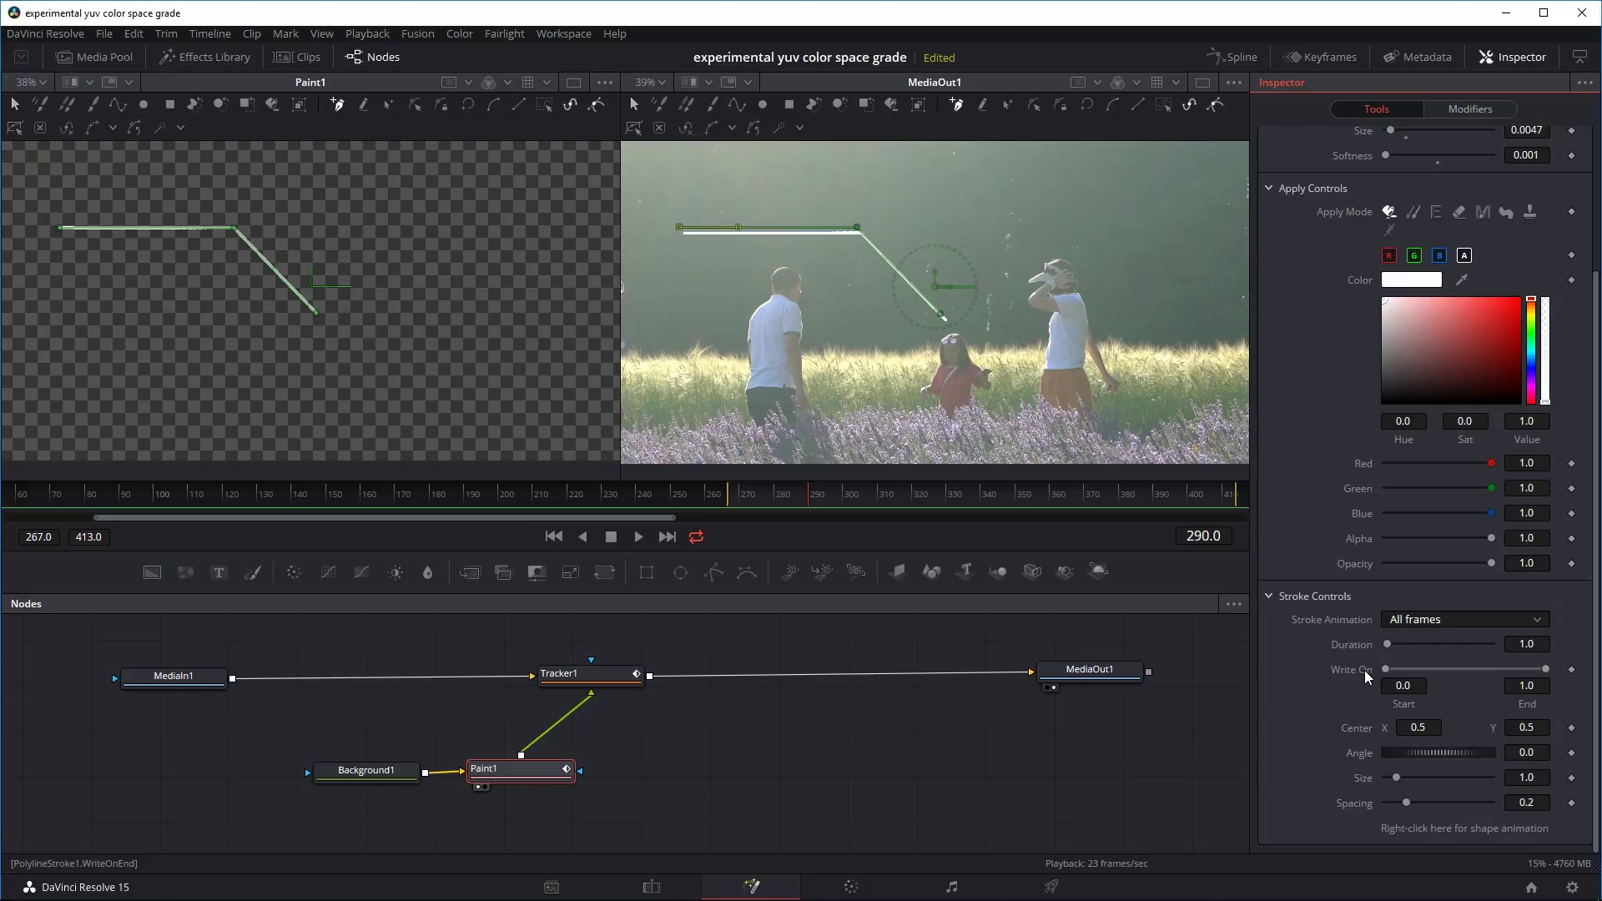
mouse_move(1392, 674)
left_mouse_down()
mouse_move(1429, 672)
mouse_move(1366, 676)
left_mouse_up()
left_click_drag(1547, 676, 1373, 671)
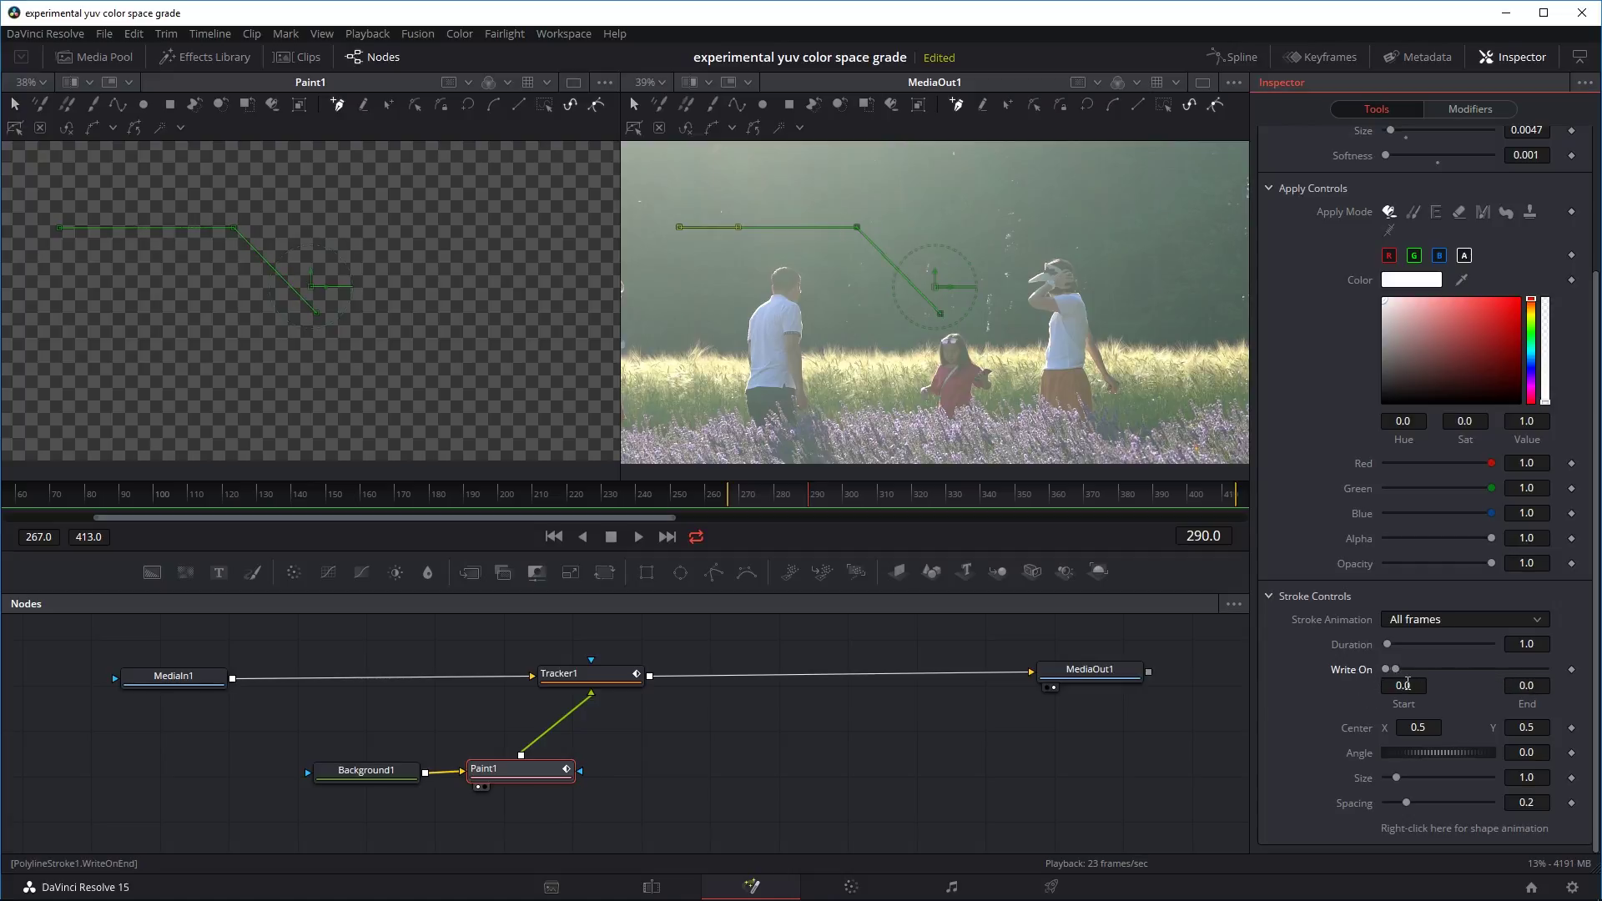
left_click(1572, 670)
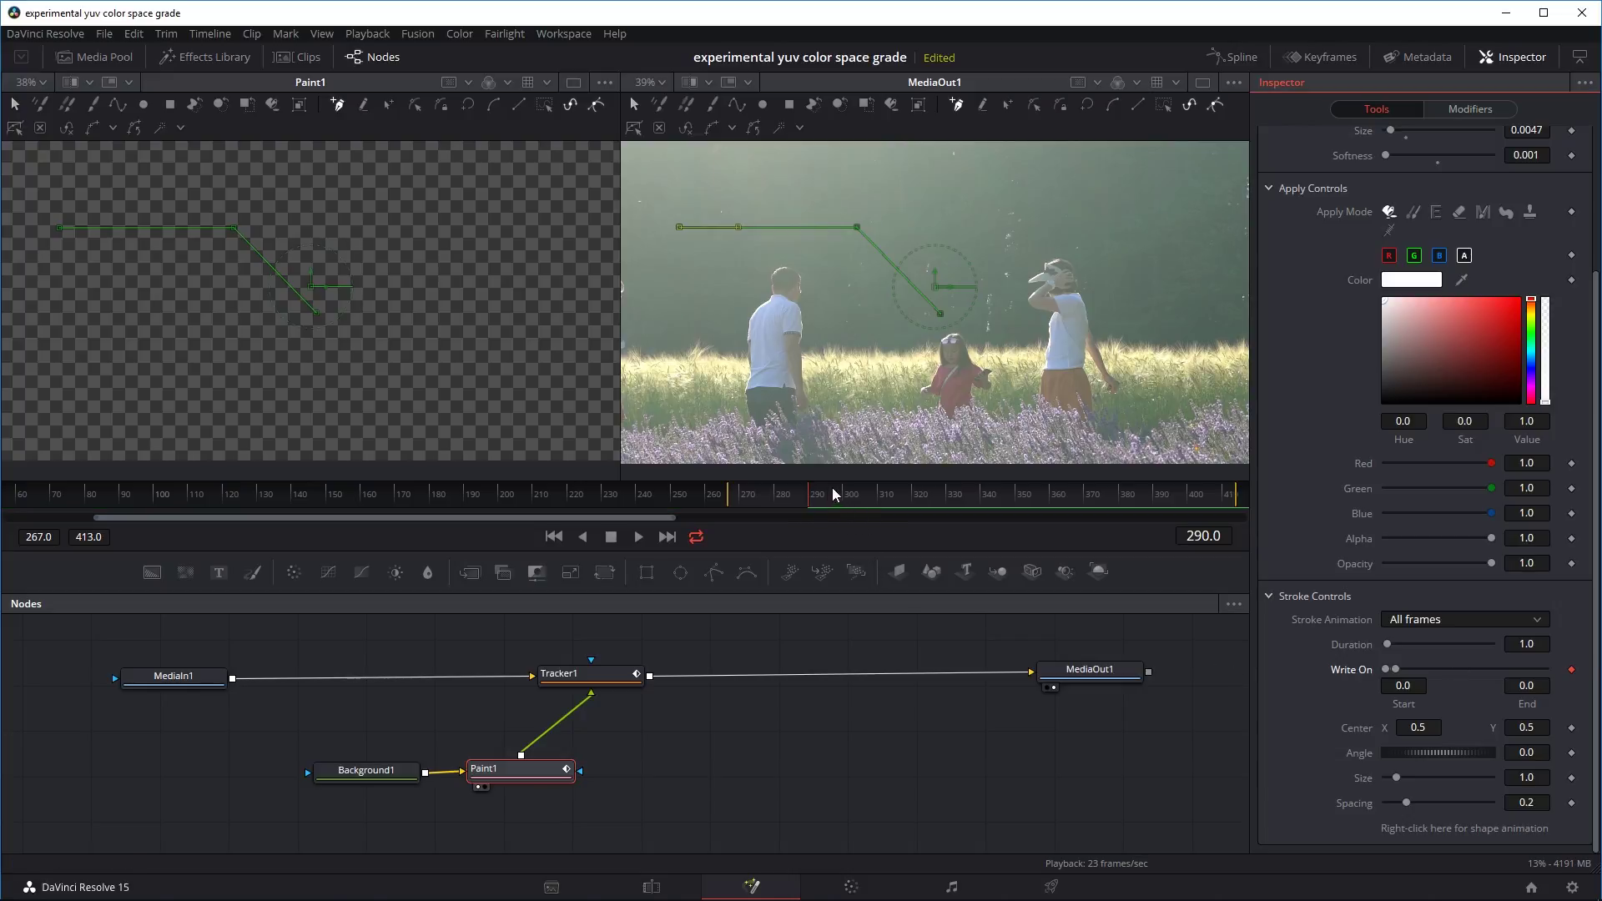
left_click_drag(815, 492, 829, 496)
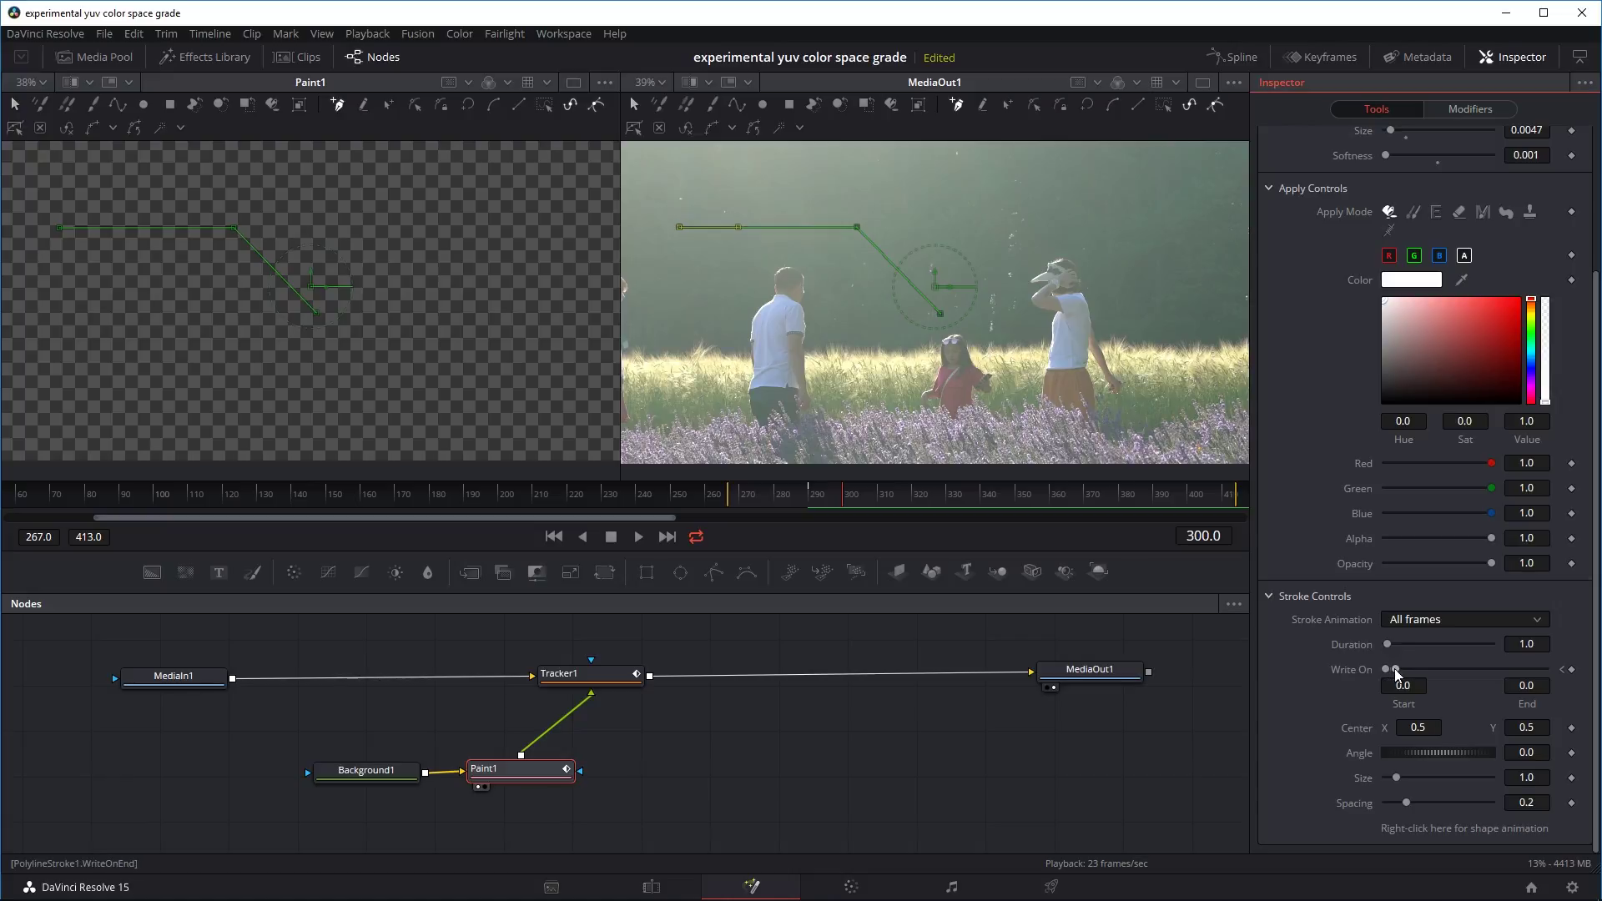
left_click_drag(1398, 674, 1548, 673)
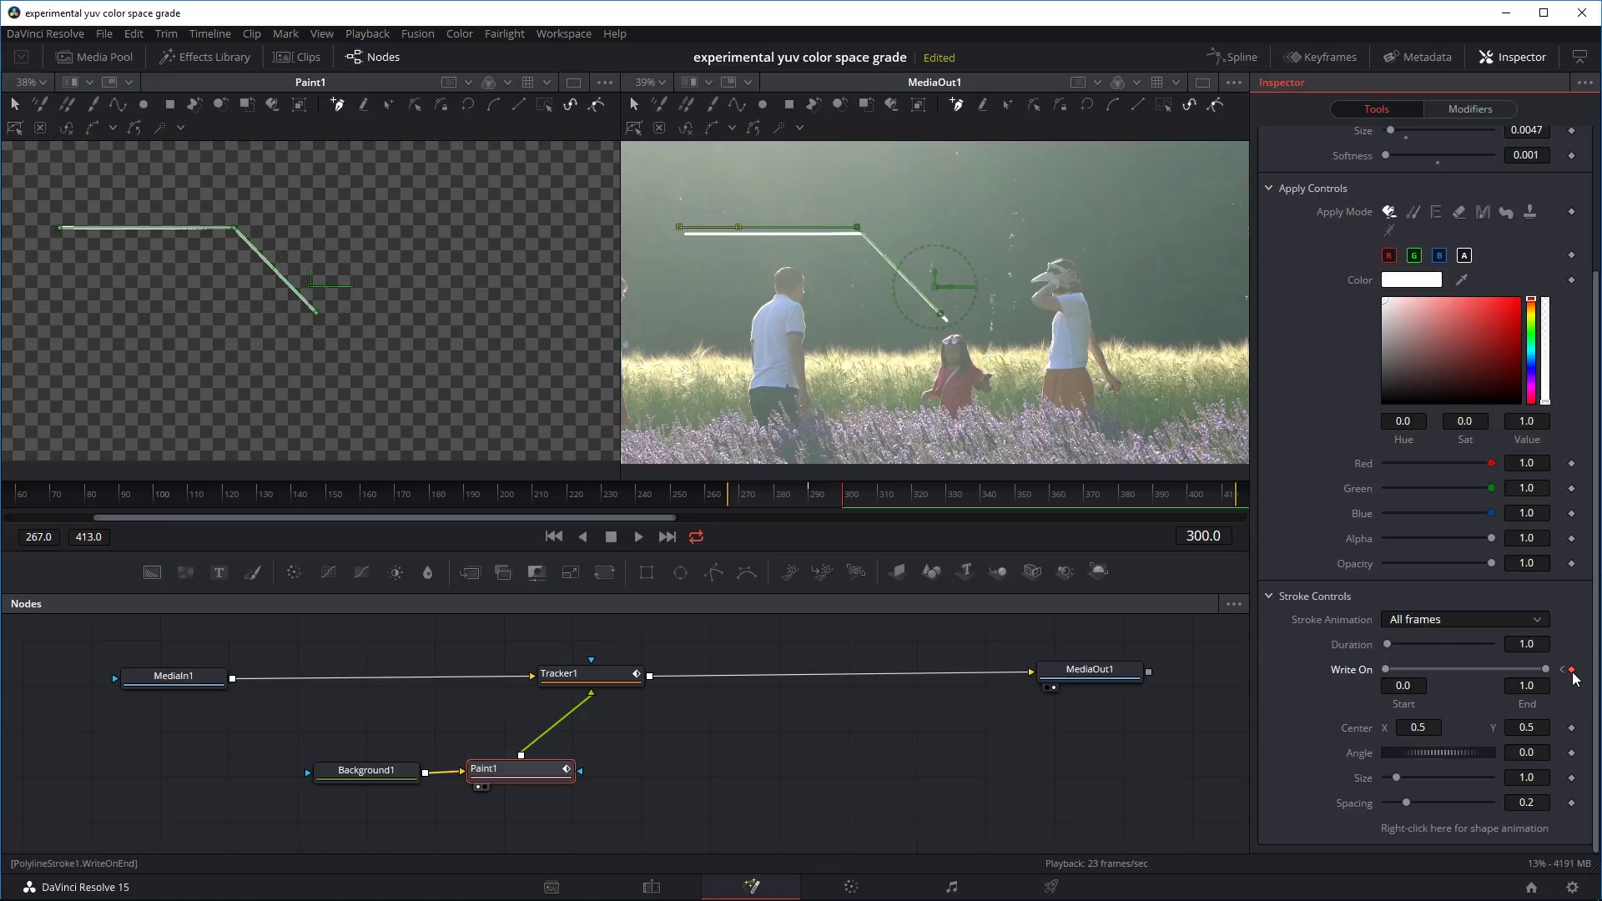
Play back the clip from frame 279 to check the stroke's write-on animation.
left_click(776, 497)
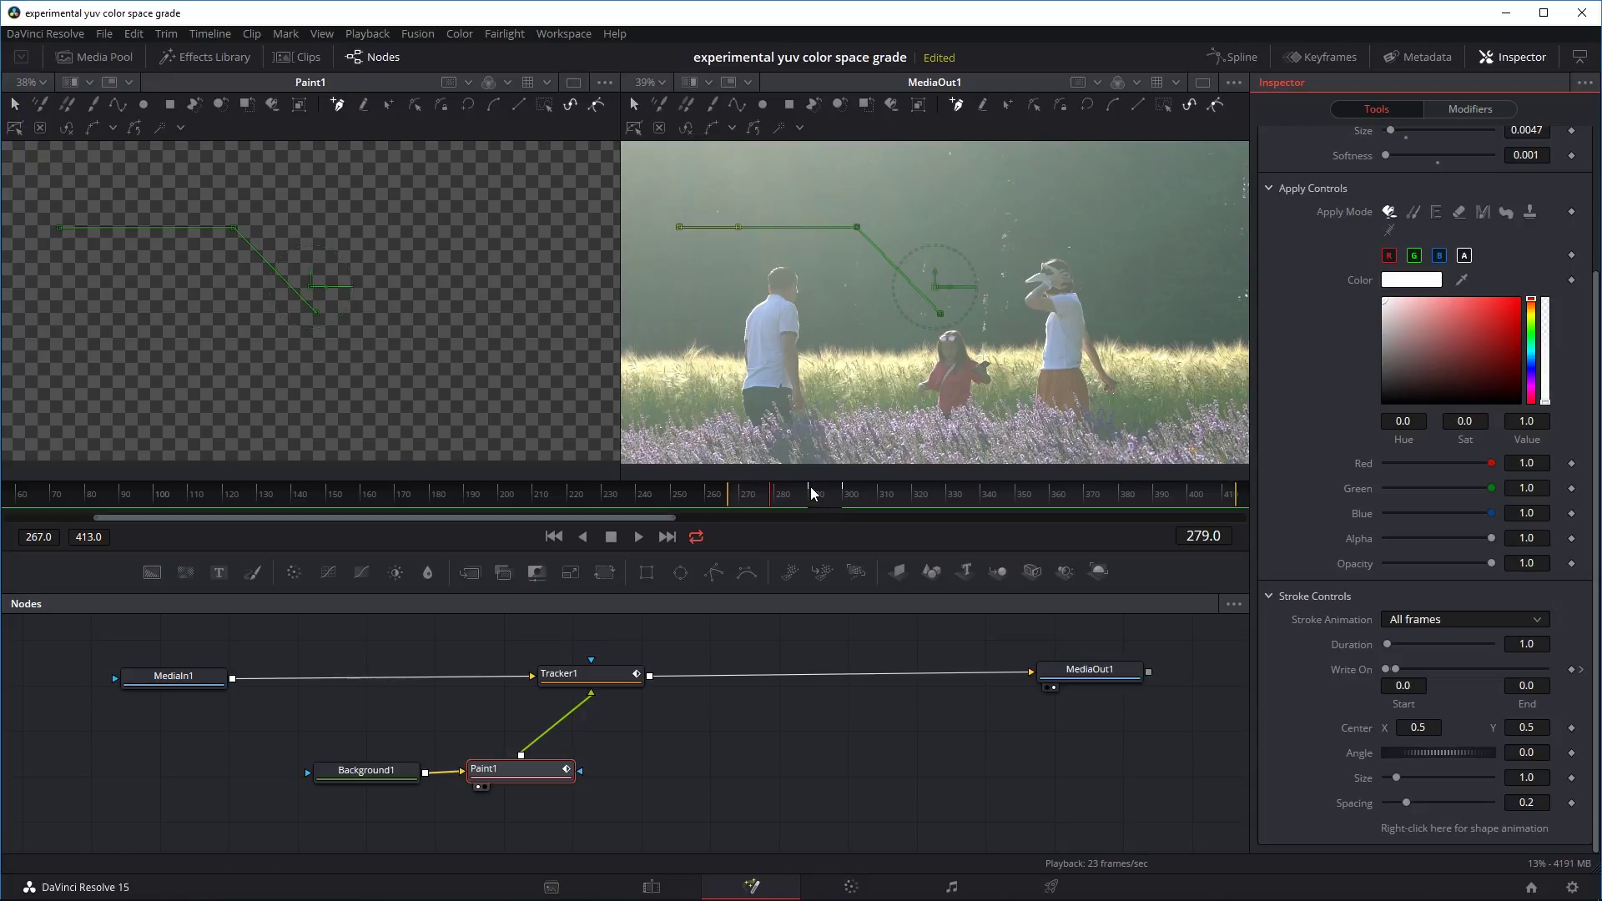
key("space")
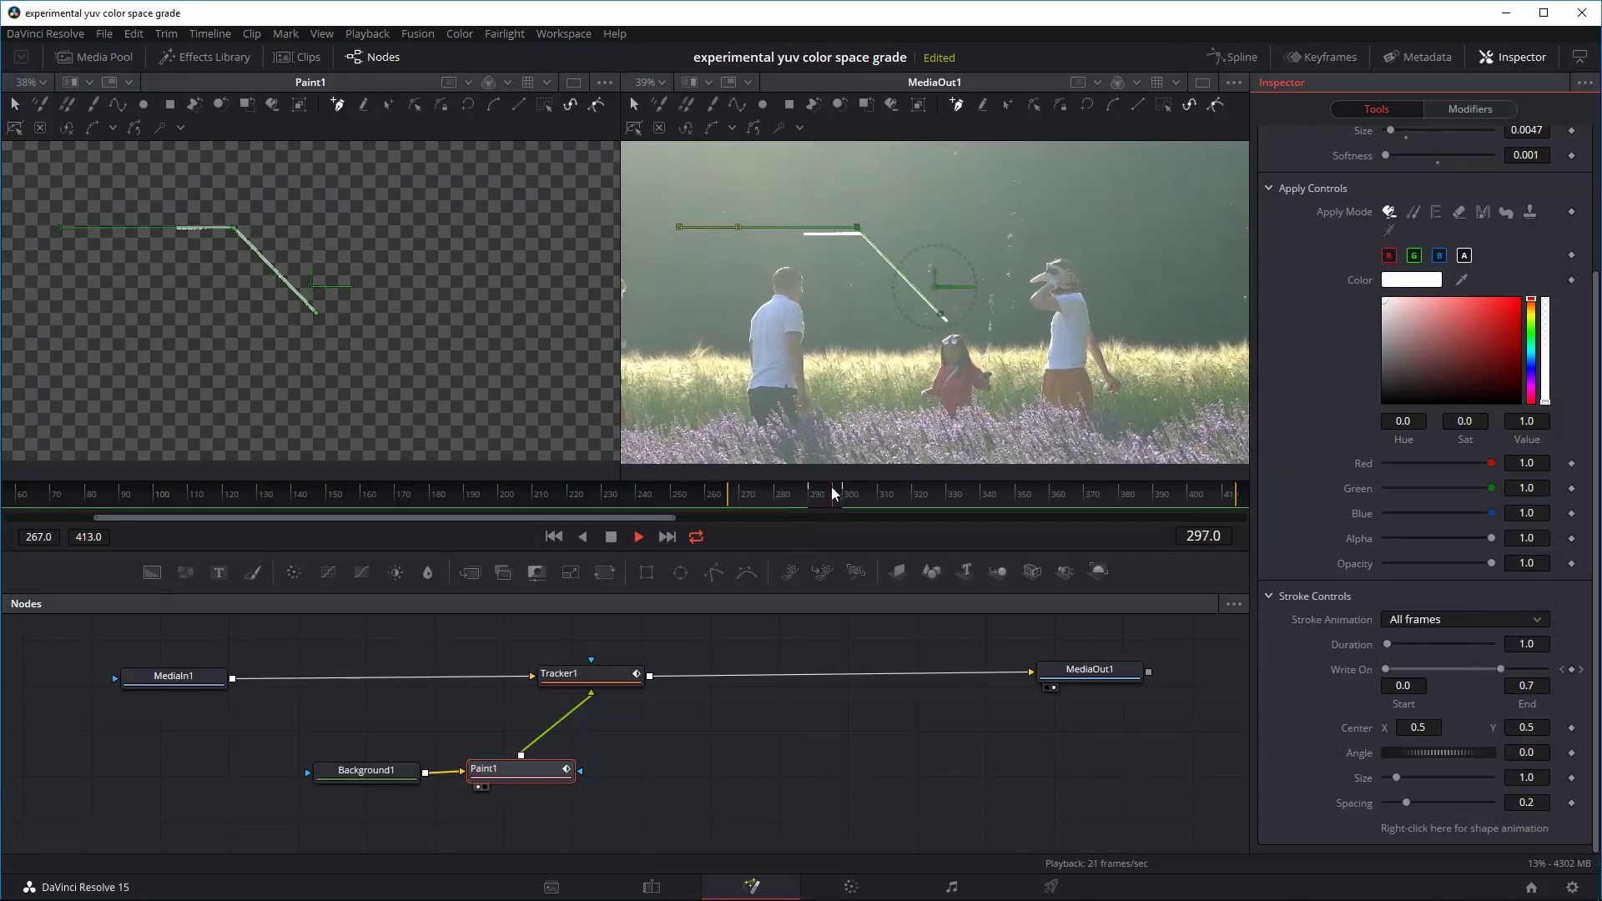
left_click(769, 500)
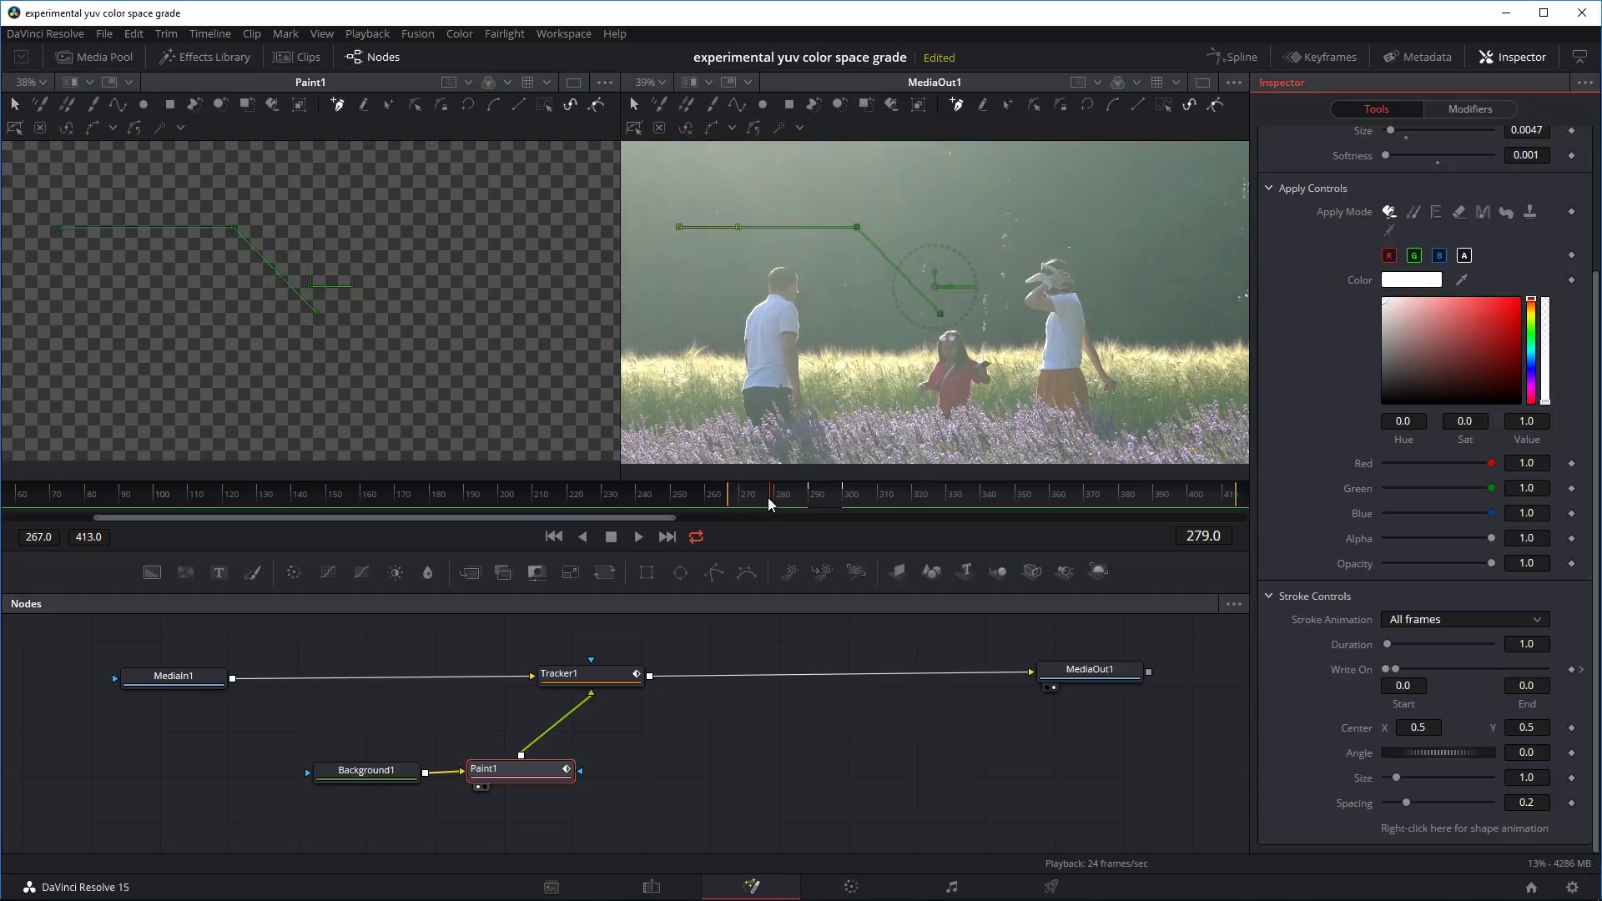
key("space")
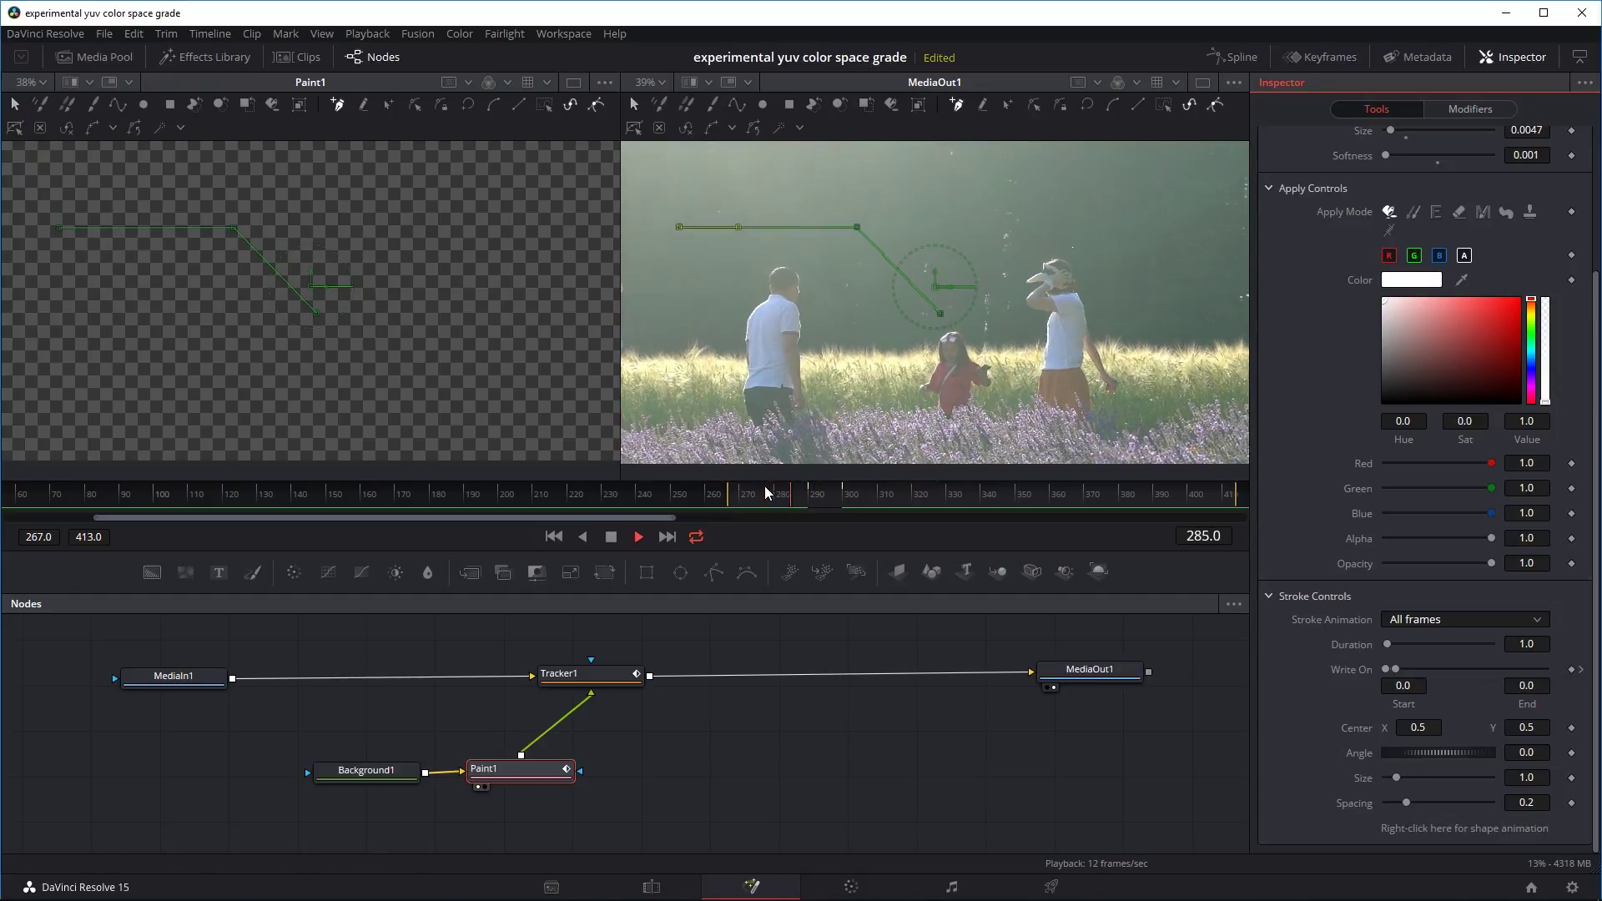
key("space")
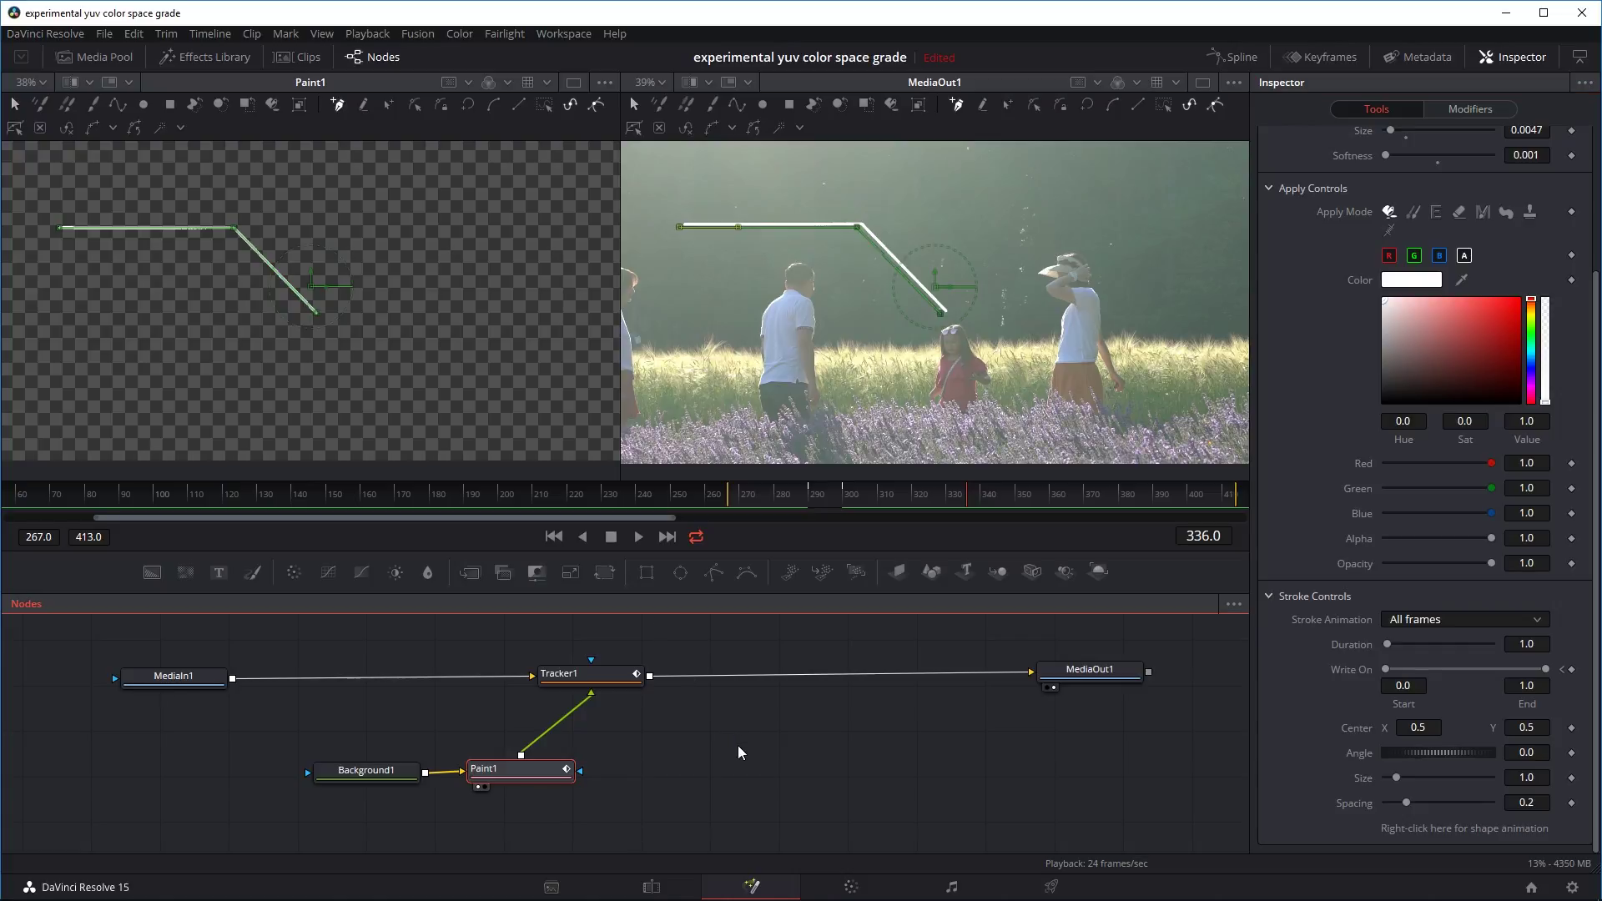
Add a Text+ node in the empty area of the node graph below the Tracker1 to MediaOut1 connection.
left_click(786, 748)
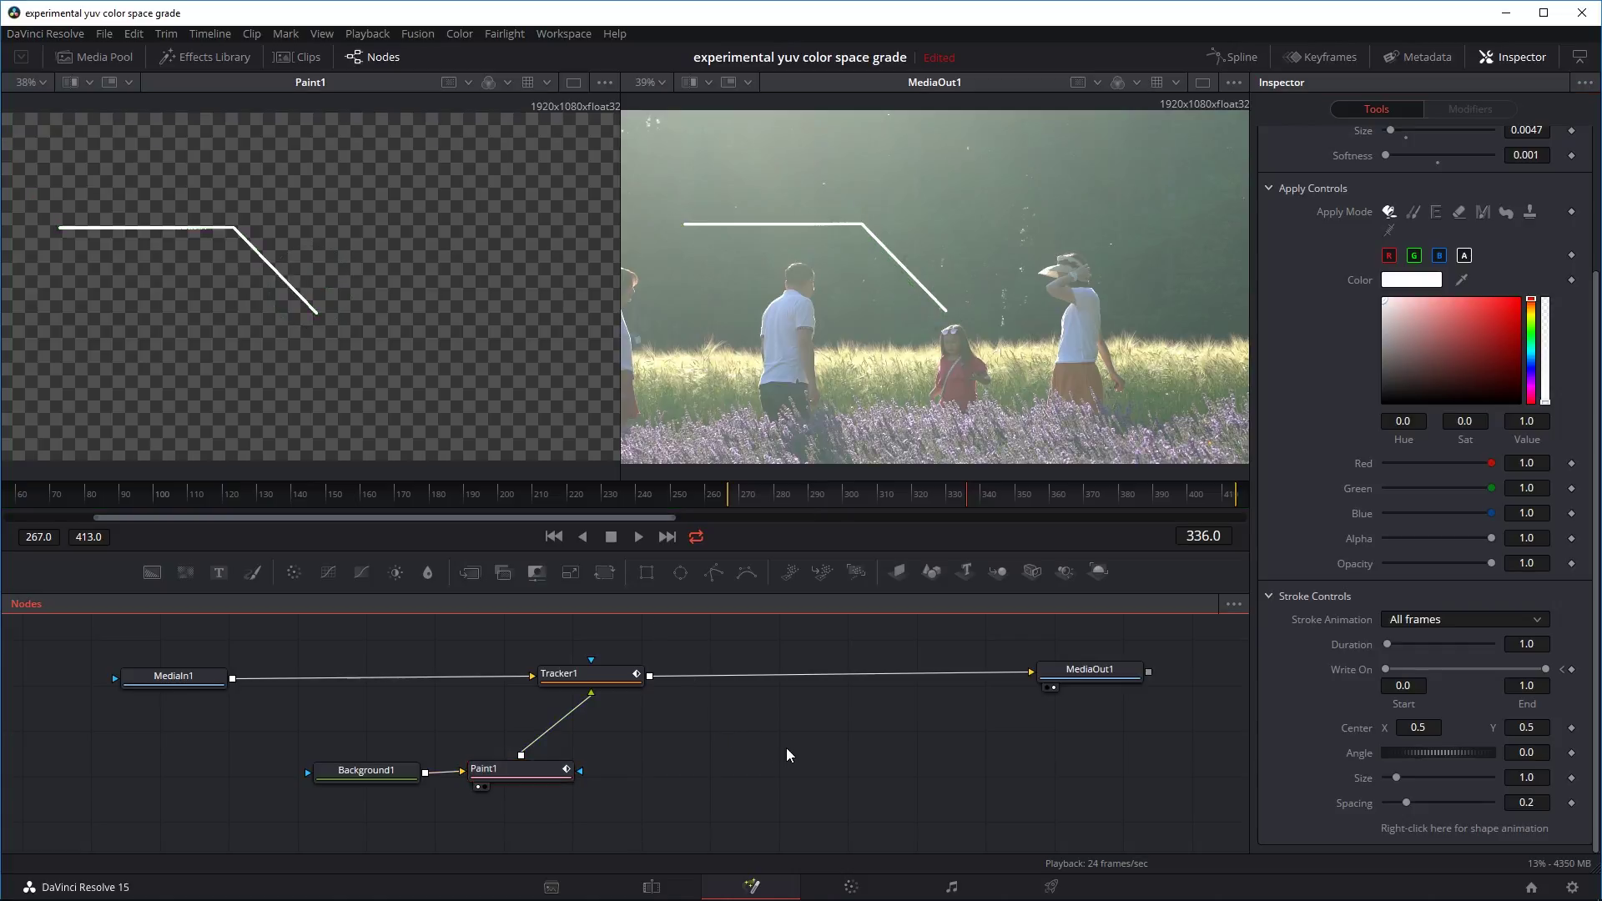
key("shift+space")
type("back")
key("BackSpace")
key("BackSpace")
key("BackSpace")
key("BackSpace")
type("text")
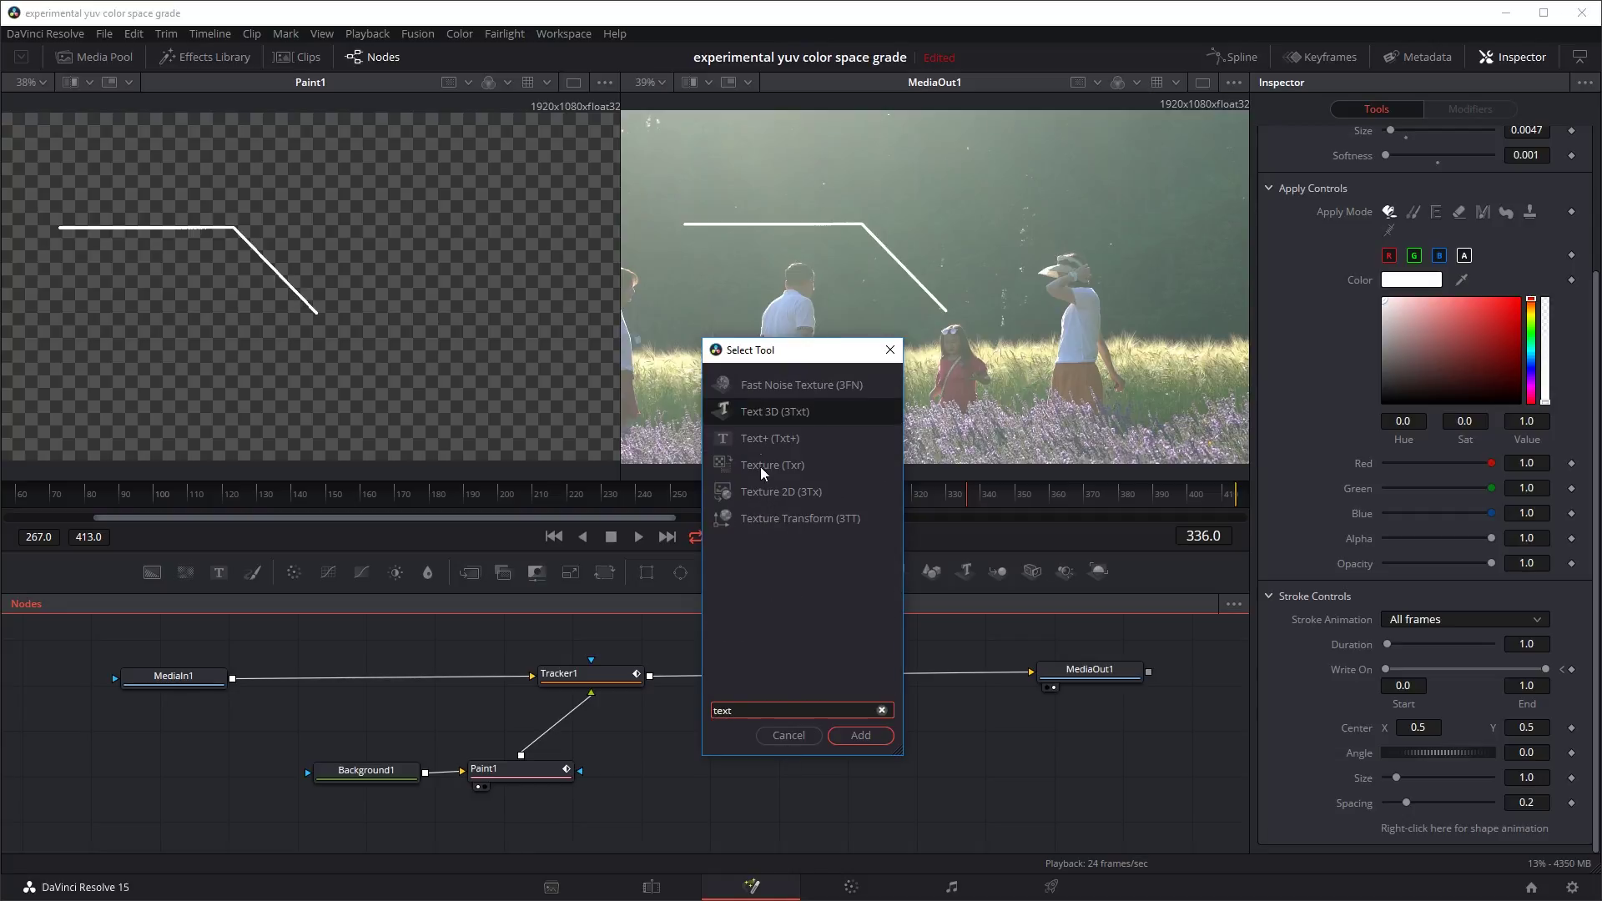
type("+")
left_click(868, 736)
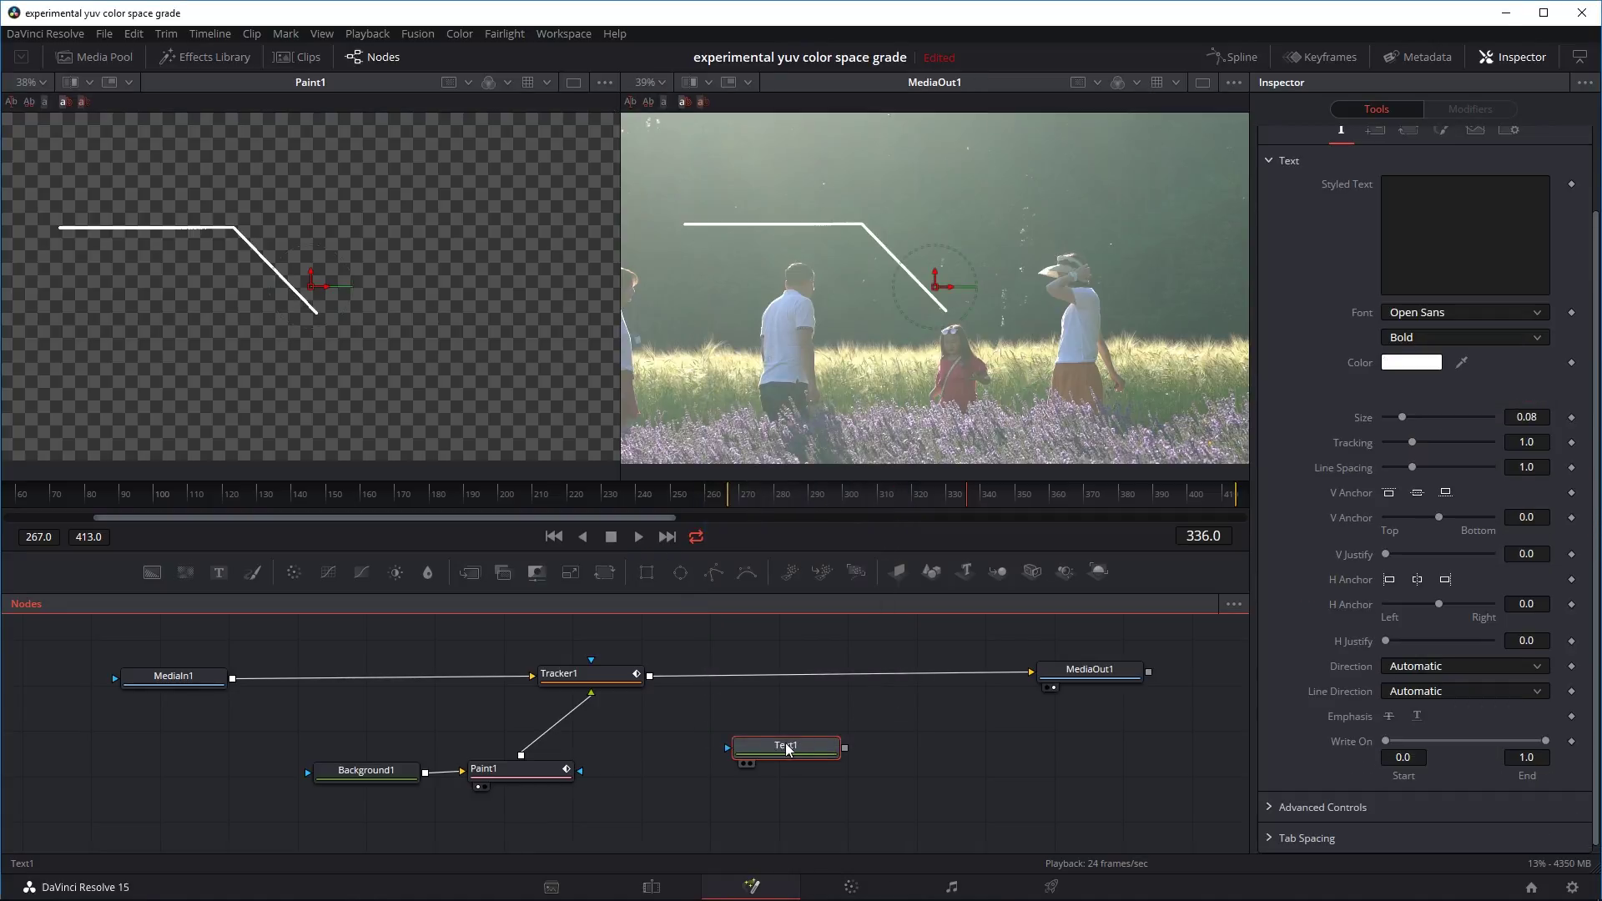
Rearrange the nodes by moving Background1 and Paint1 further left and placing Text1 in line to their right.
left_click_drag(784, 749, 664, 785)
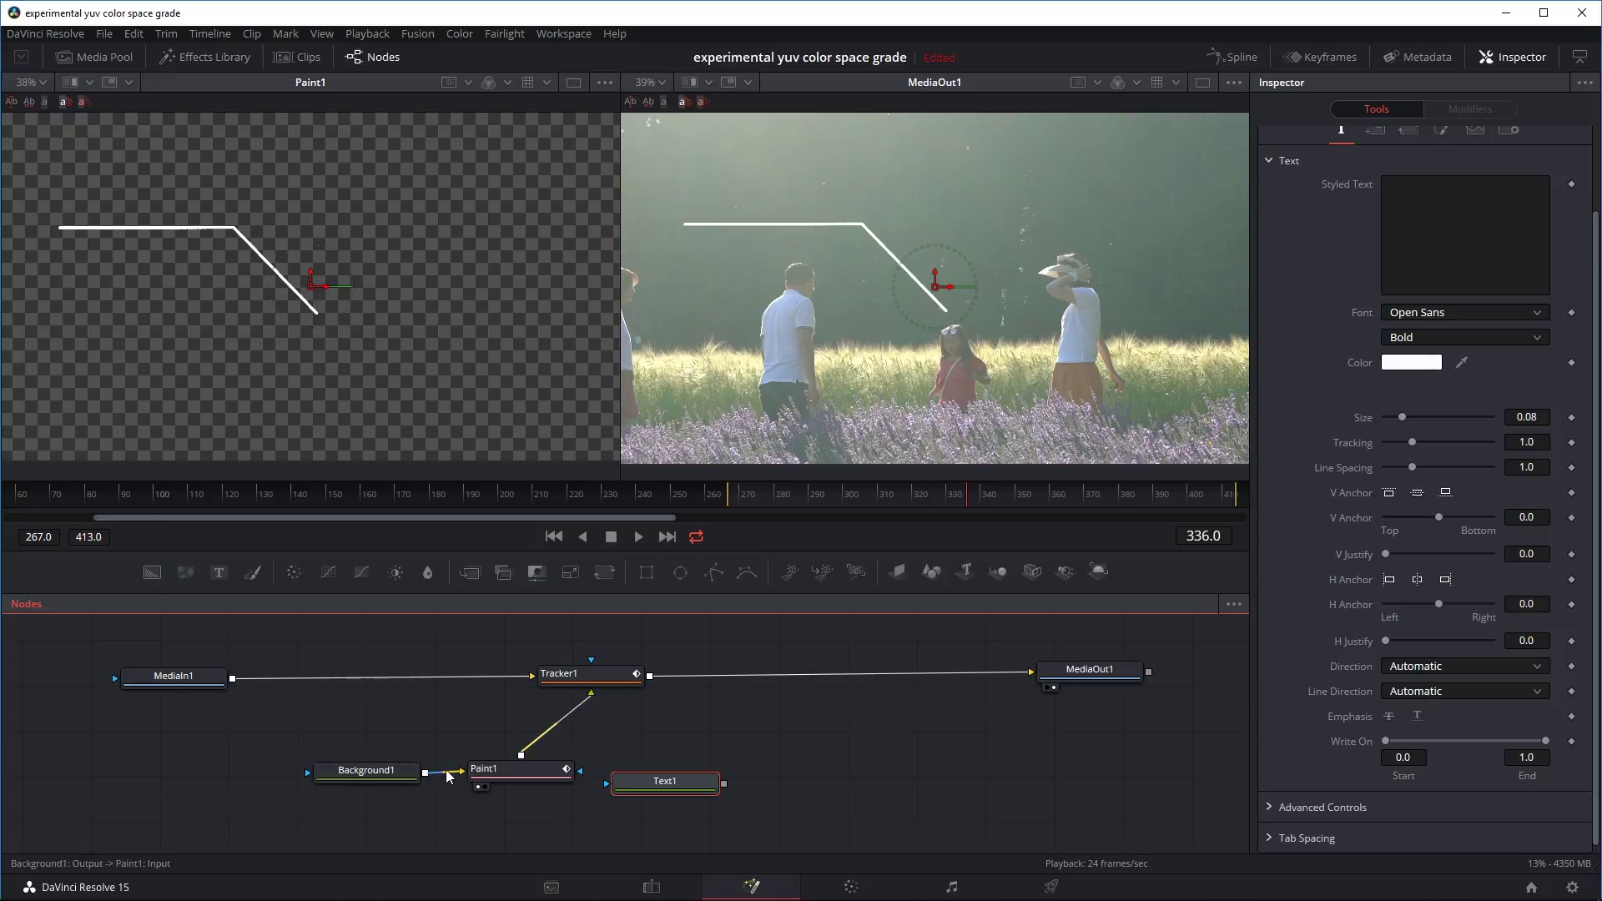
mouse_move(305, 740)
left_mouse_down()
mouse_move(568, 805)
mouse_move(357, 780)
left_mouse_up()
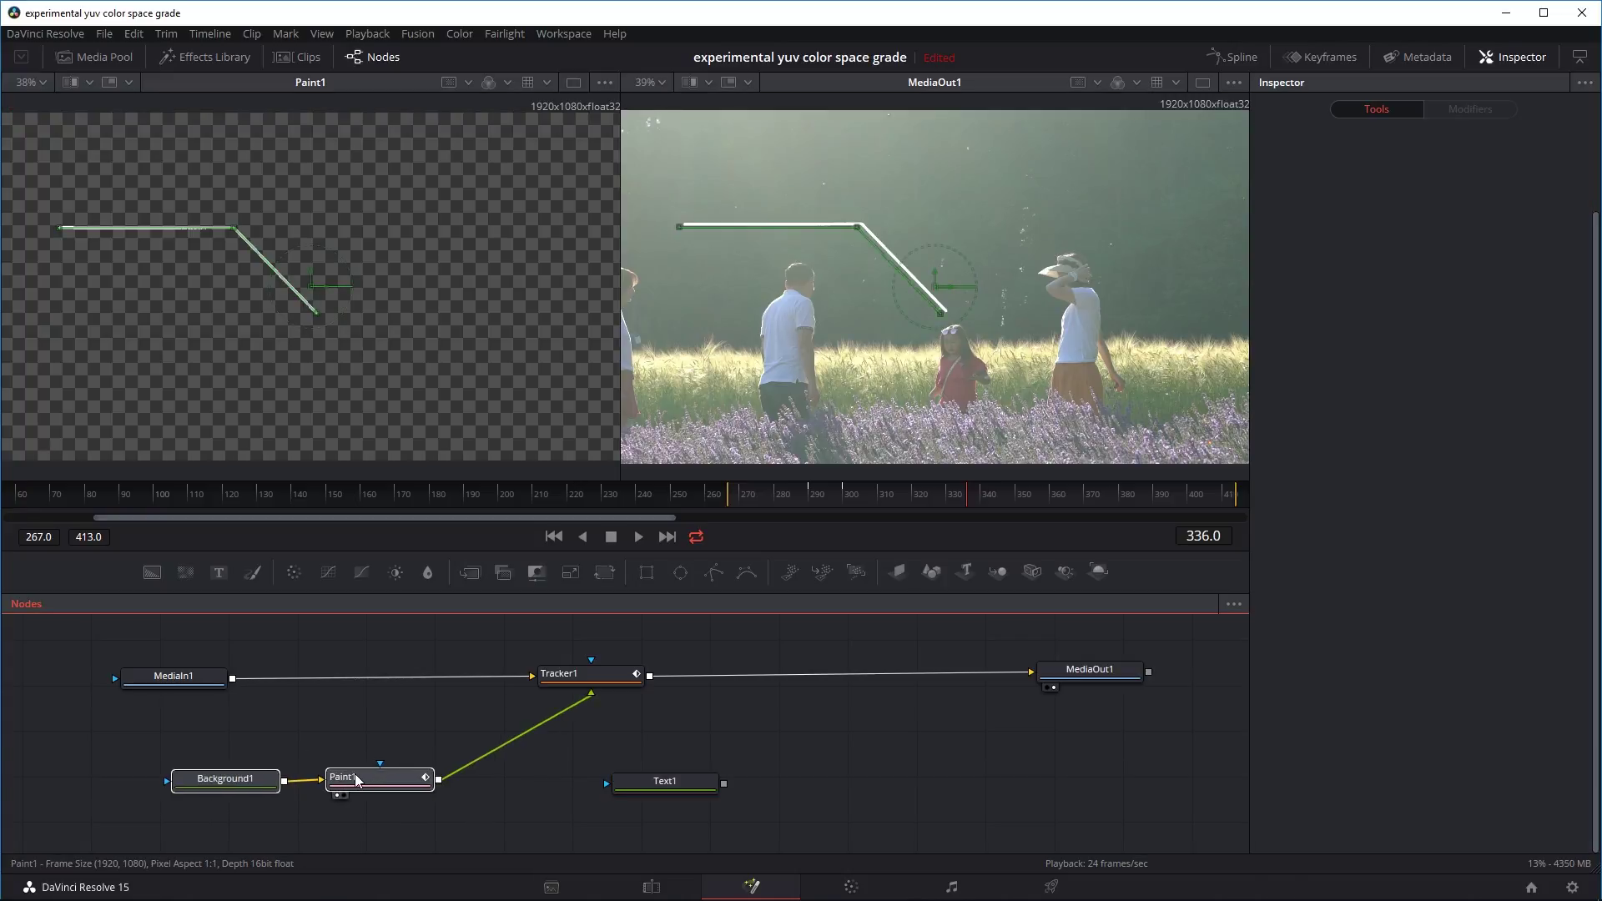
left_click(356, 780)
left_click_drag(663, 781, 694, 779)
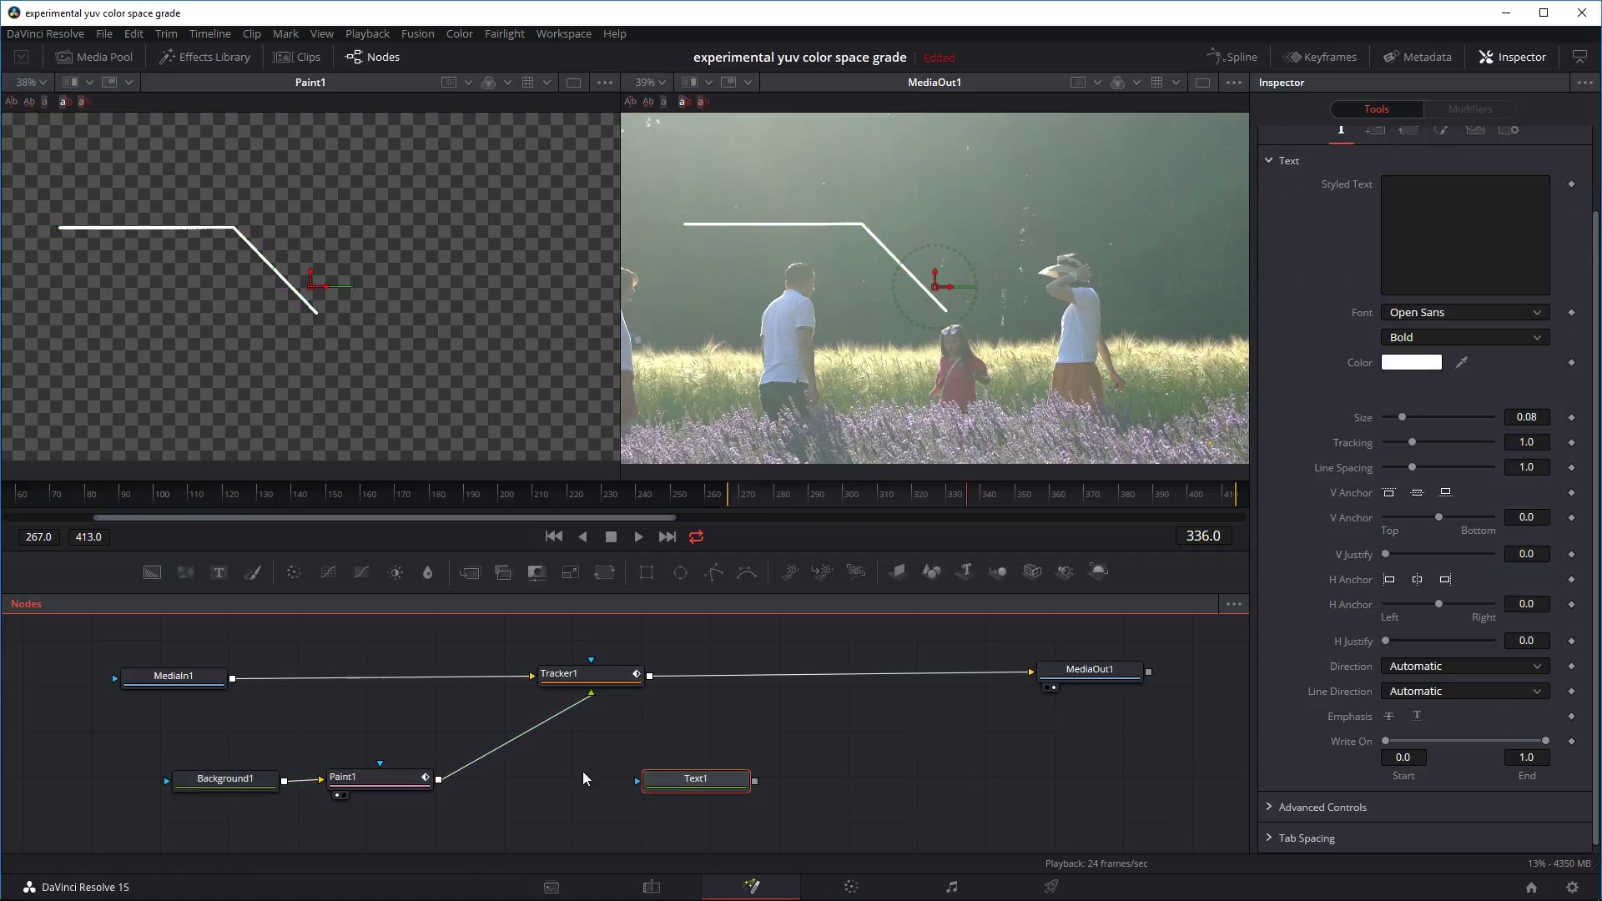
Add a Merge node and insert it into the connection between Paint1 and Tracker1.
left_click(581, 772)
key("shift+space")
type("merc")
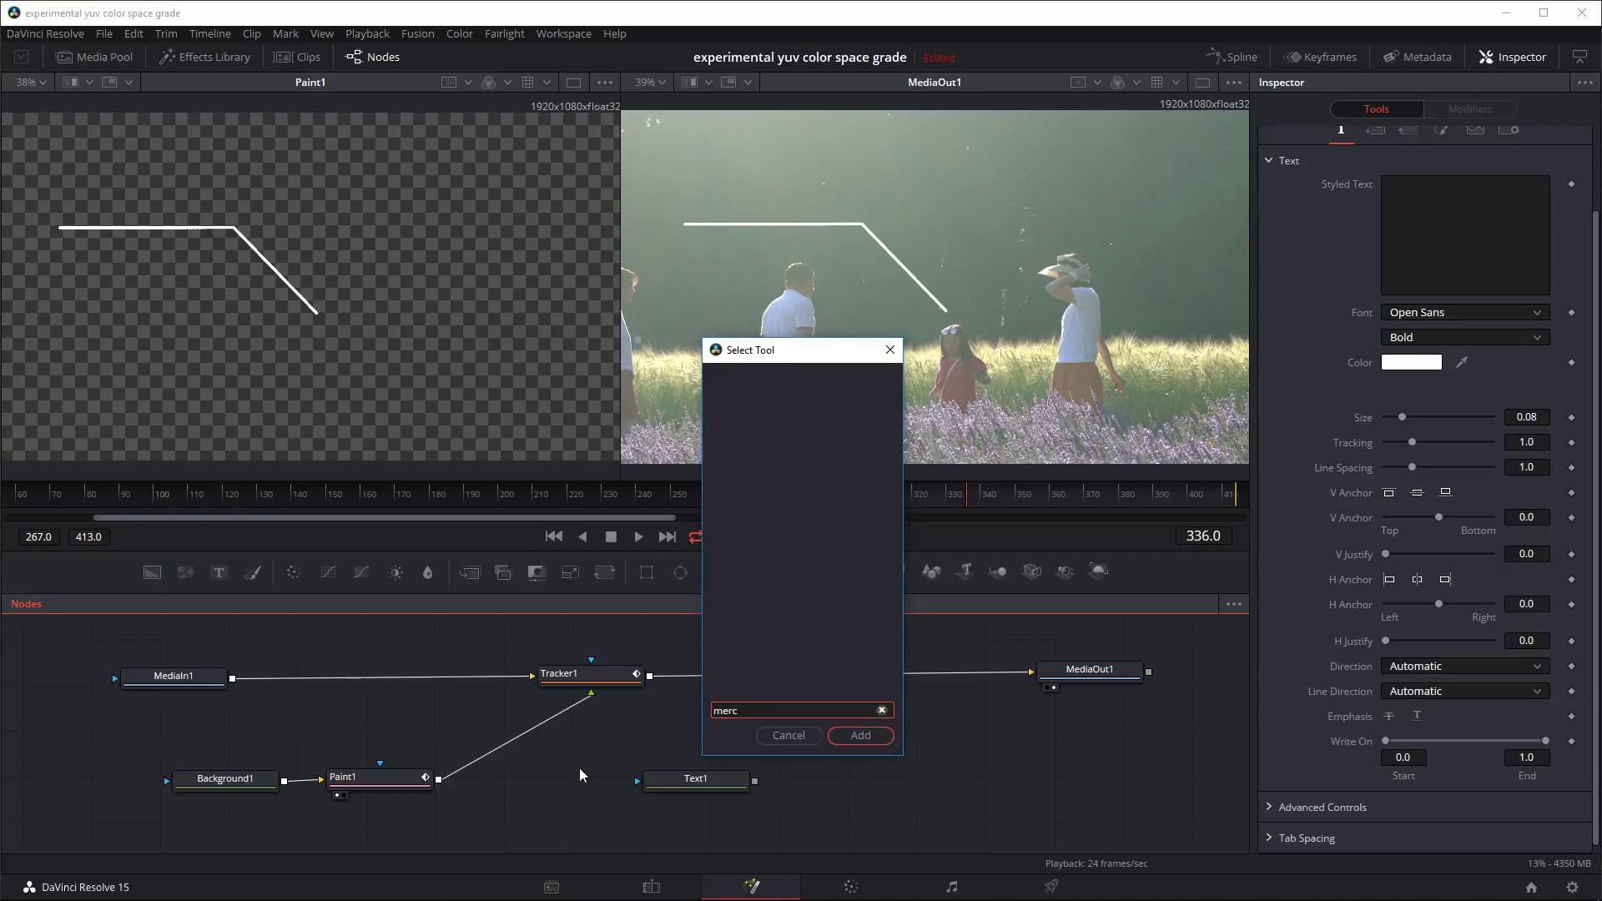
key("BackSpace")
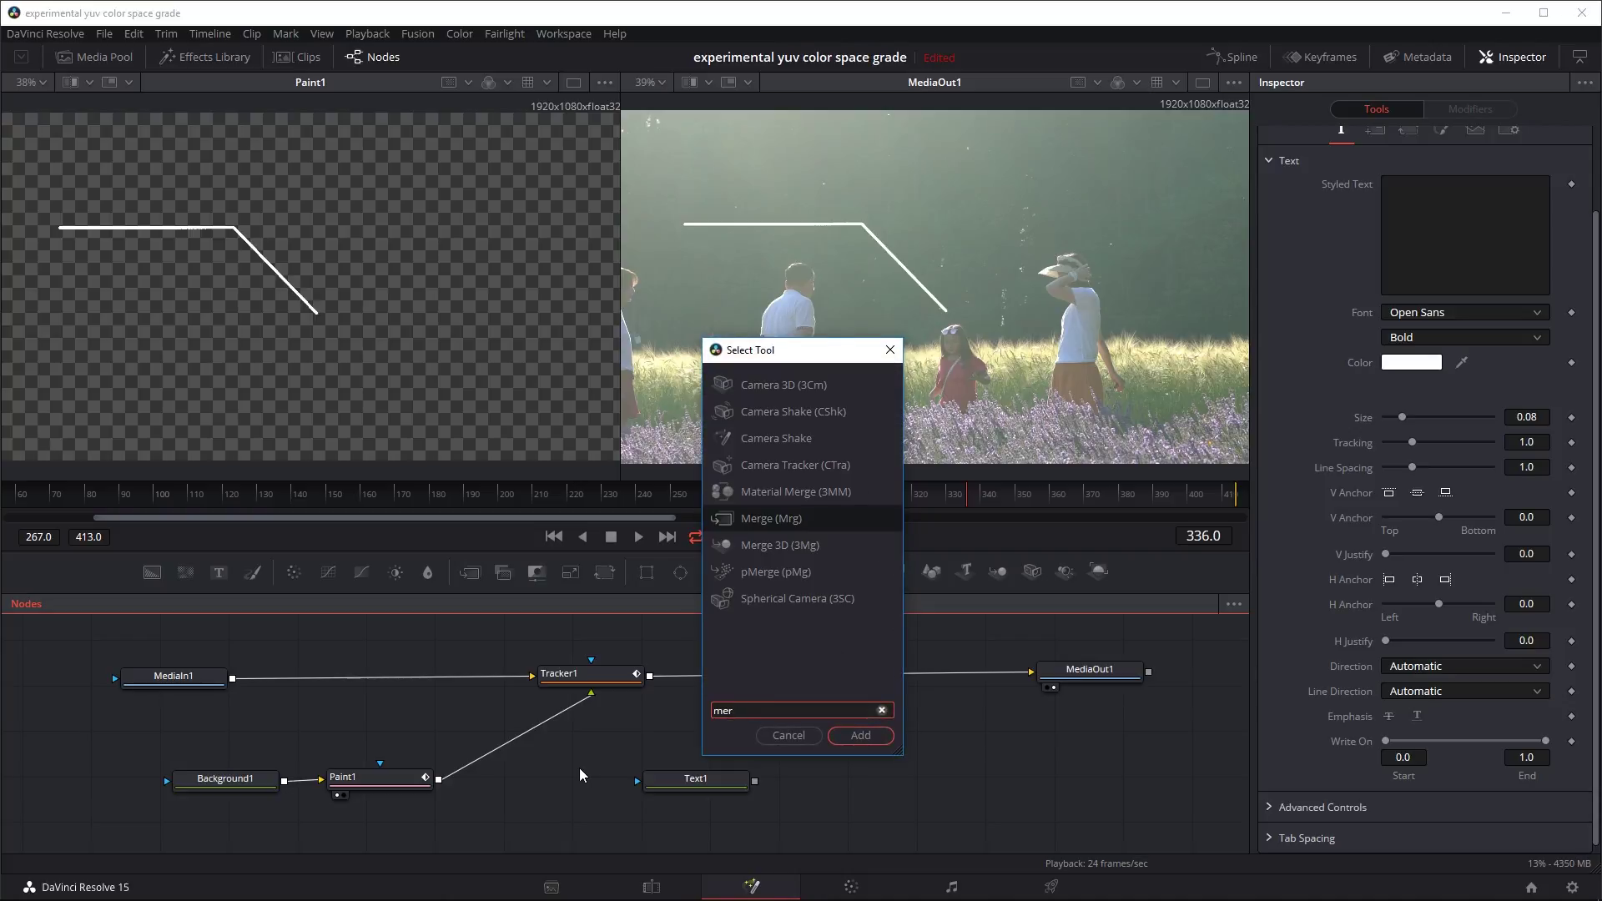
type("ge")
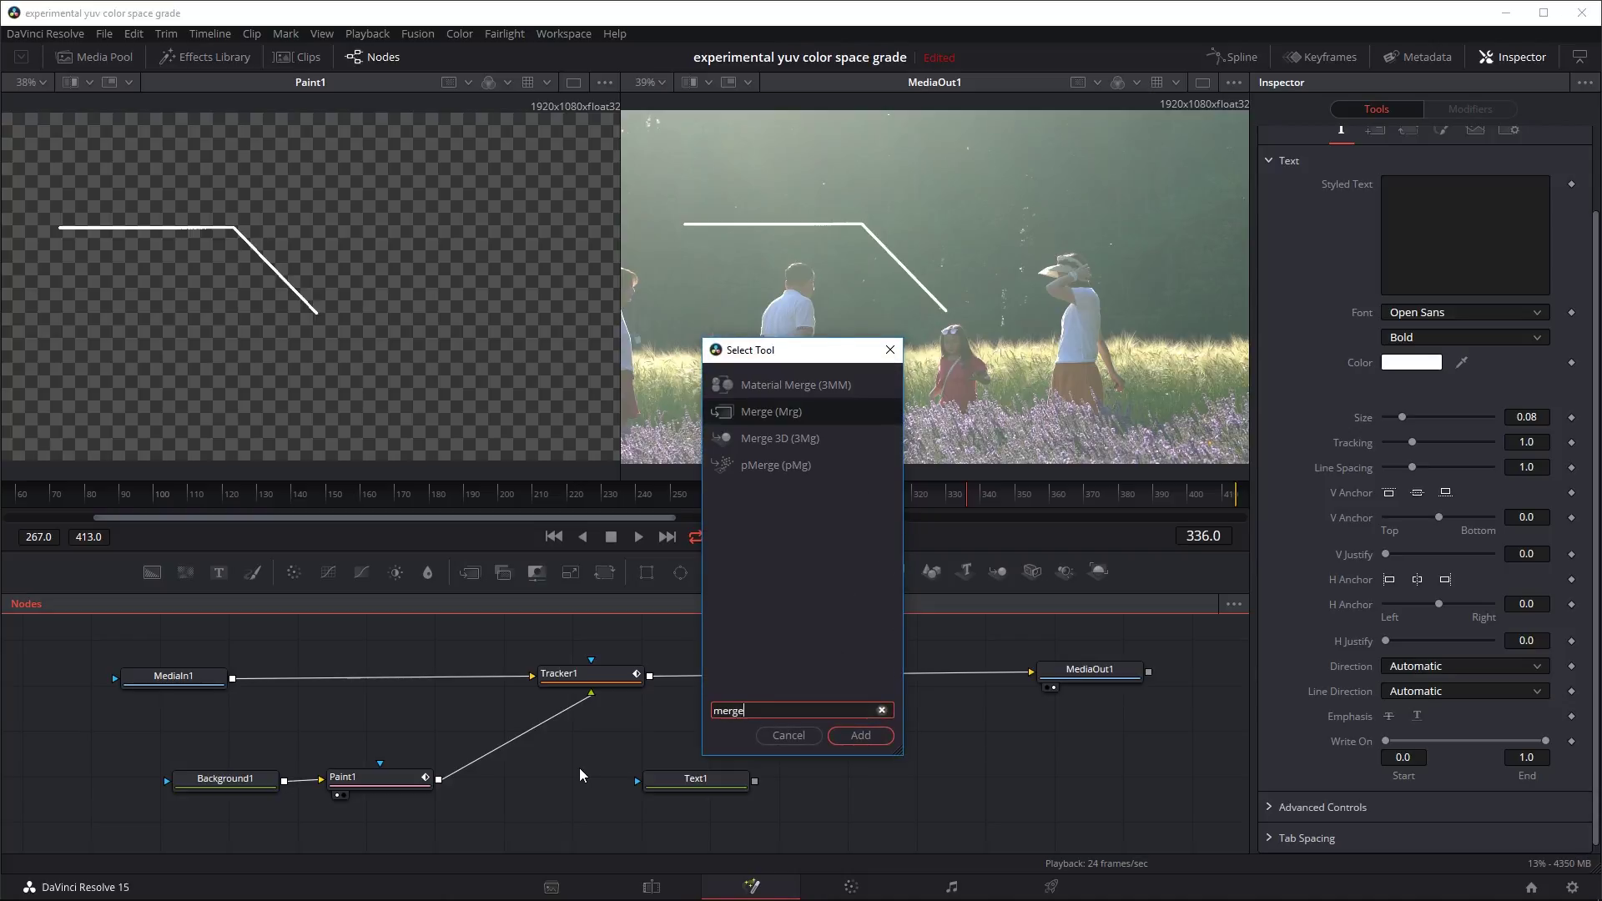
key("Return")
mouse_move(582, 774)
left_mouse_down()
mouse_move(611, 719)
mouse_move(608, 745)
mouse_move(551, 725)
left_mouse_up()
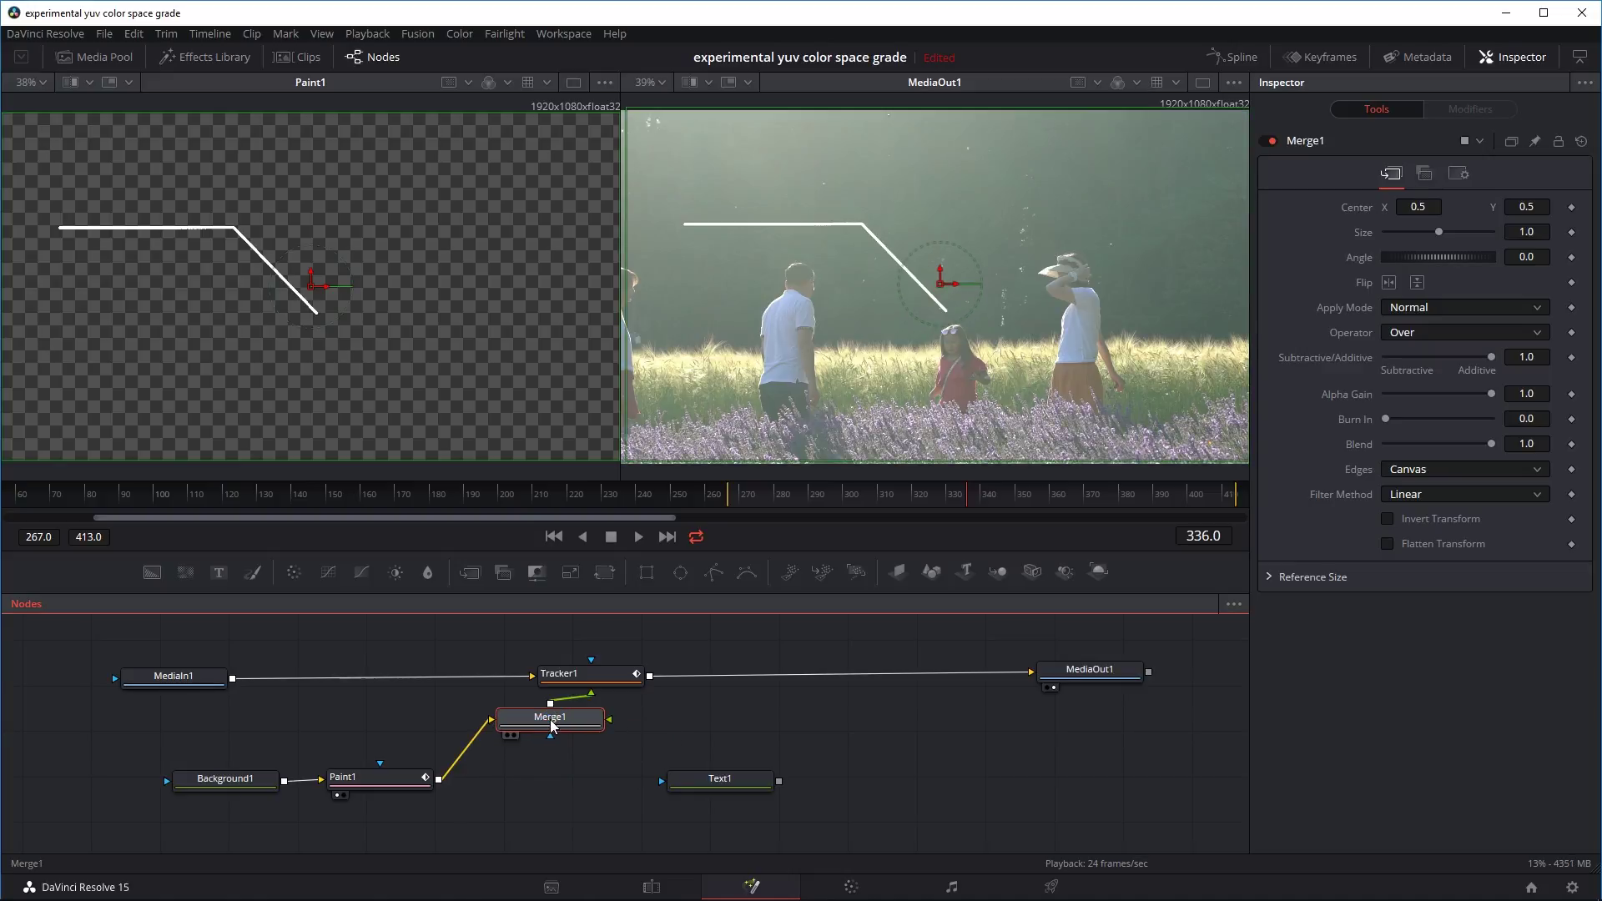
Connect Text1's output to Merge1's foreground input and leave Merge1 selected.
left_click_drag(734, 779, 555, 739)
left_click(493, 751)
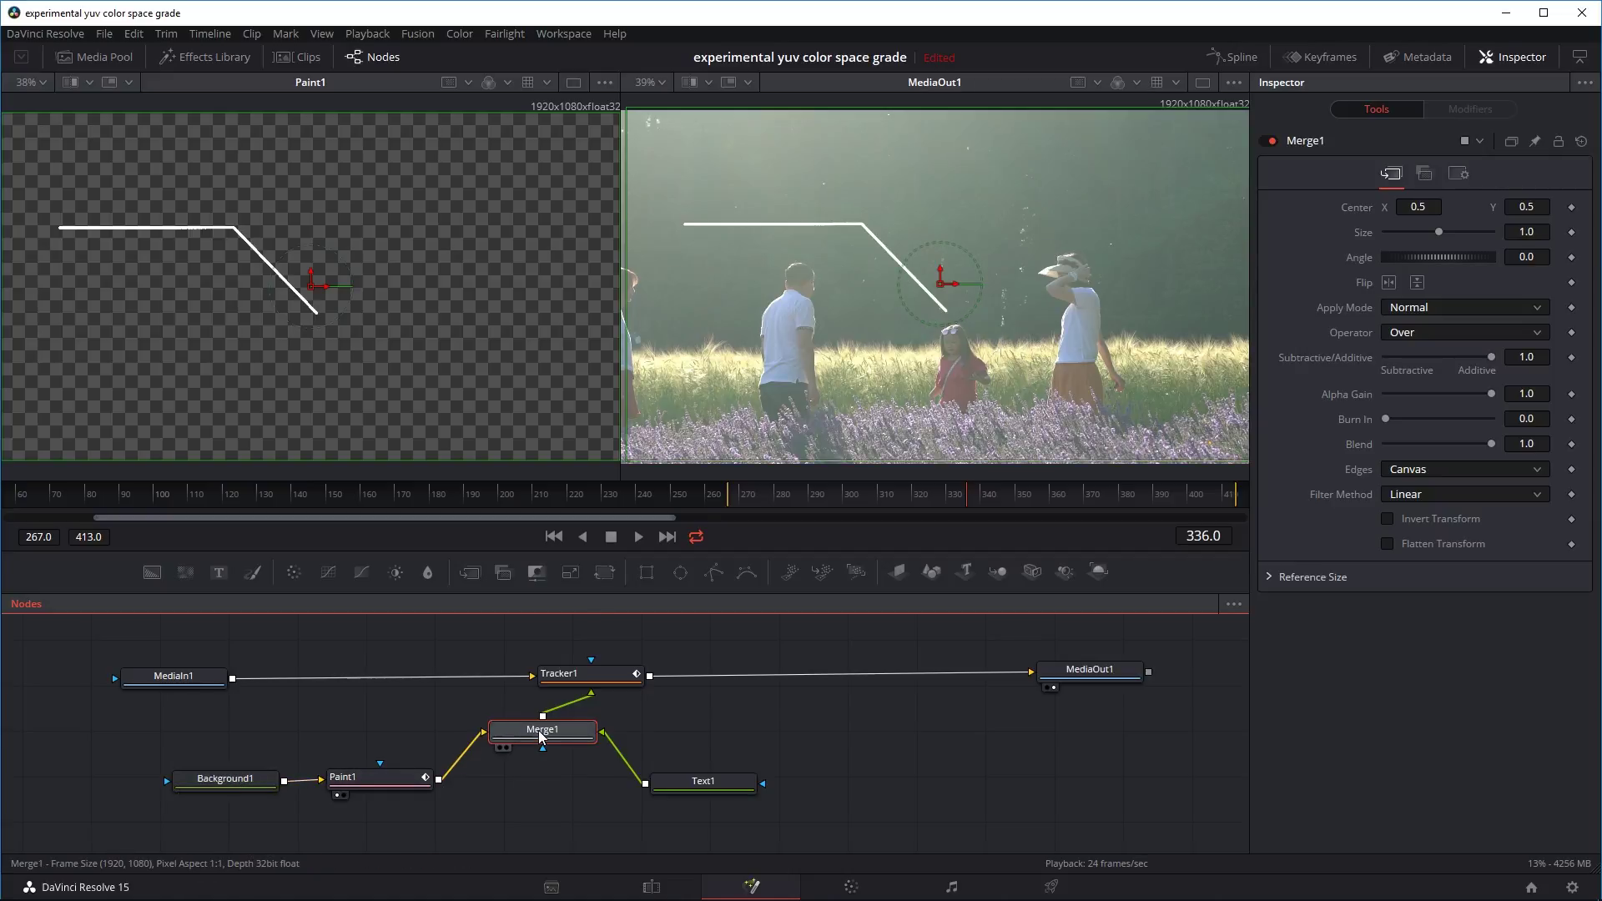
left_click(697, 777)
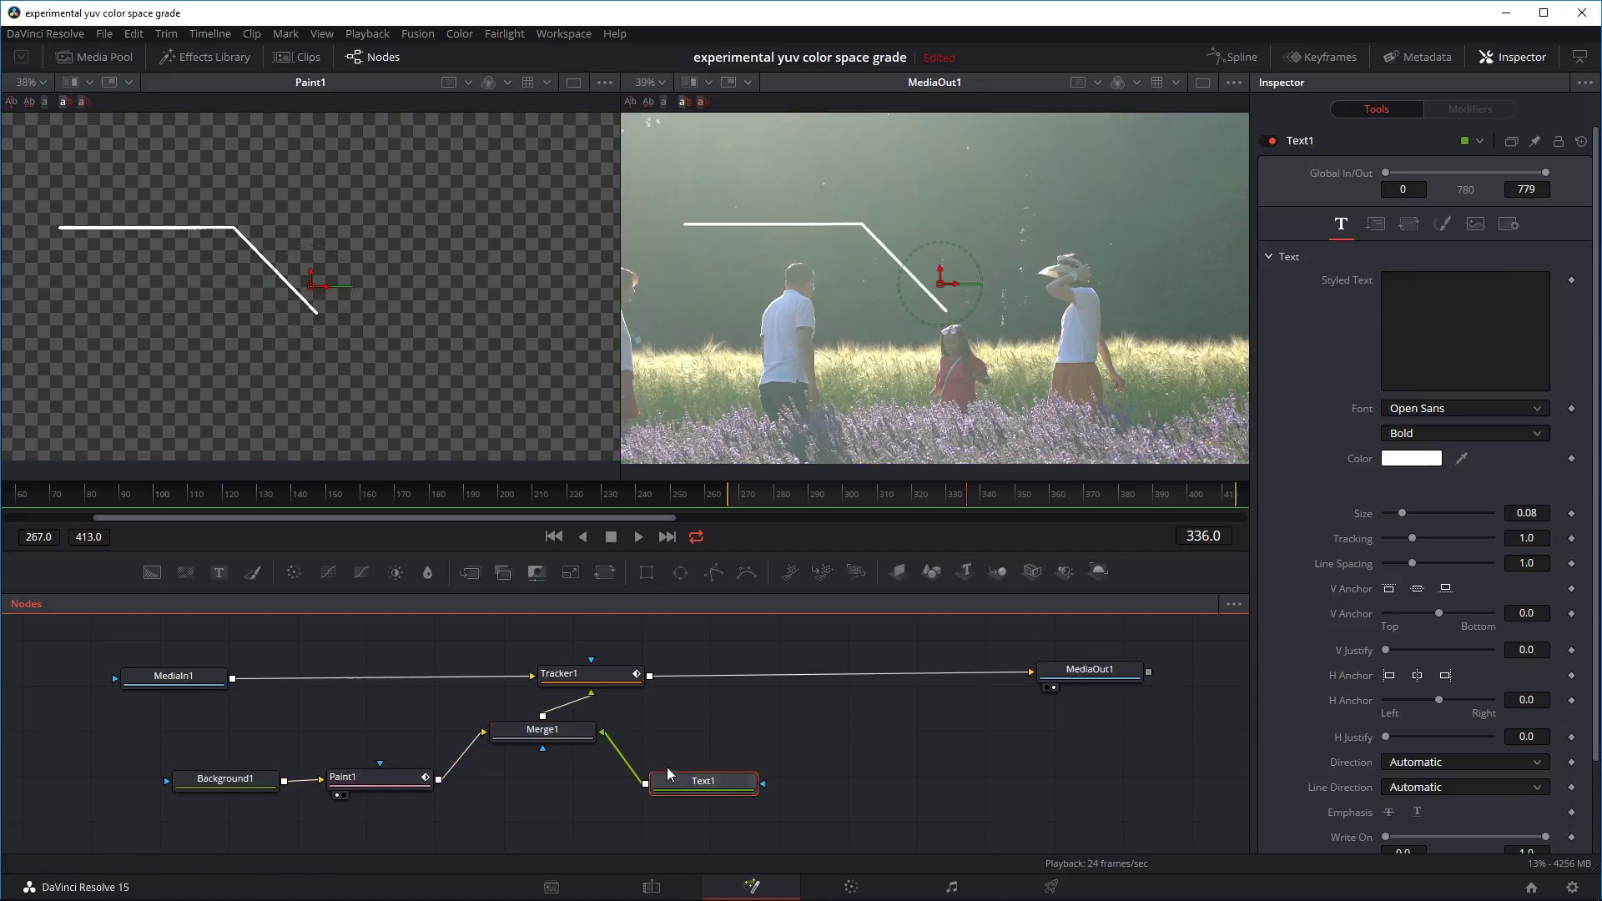
left_click(543, 736)
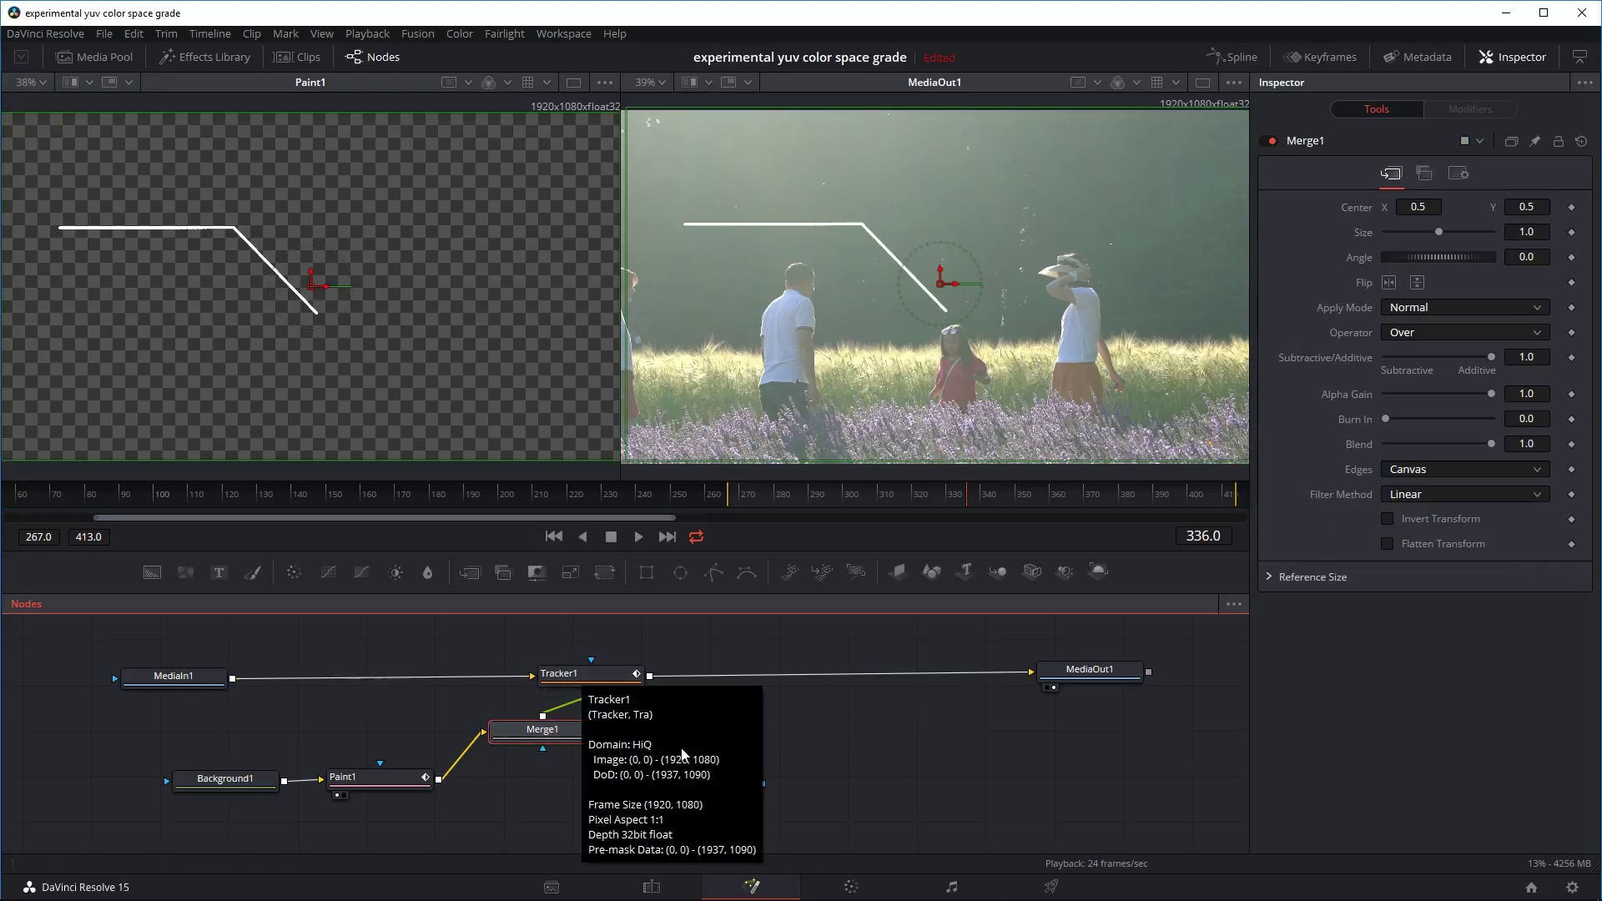
Enter "girl" as Text1's styled text and set its font to Gang of Three.
left_click(718, 781)
left_click(1437, 314)
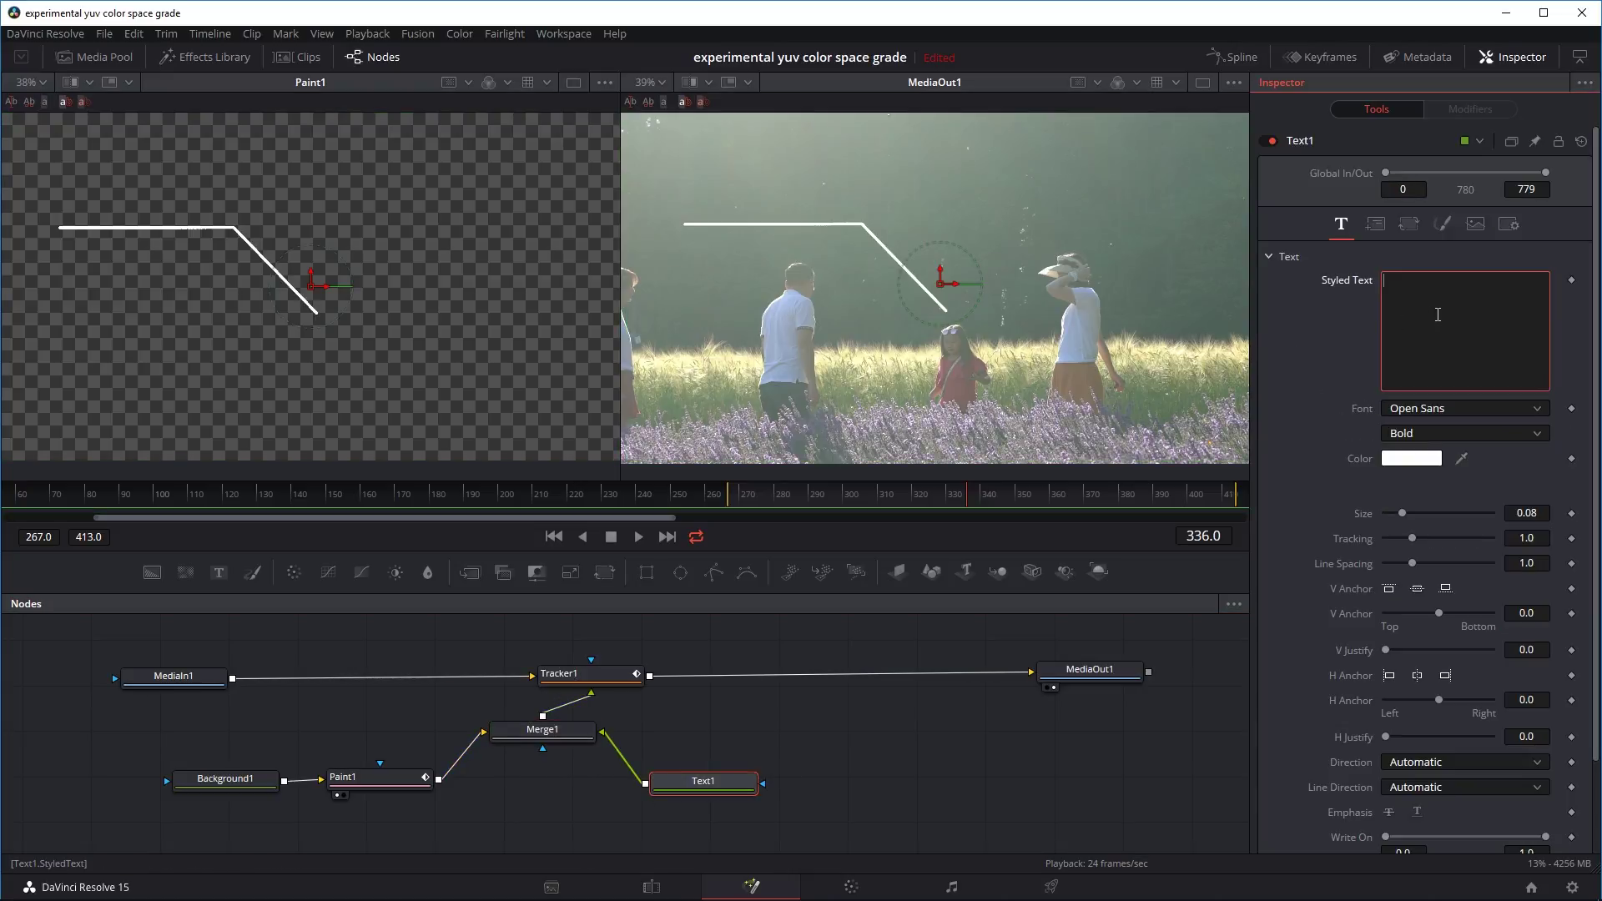
type("girl")
left_click(1464, 404)
key("g")
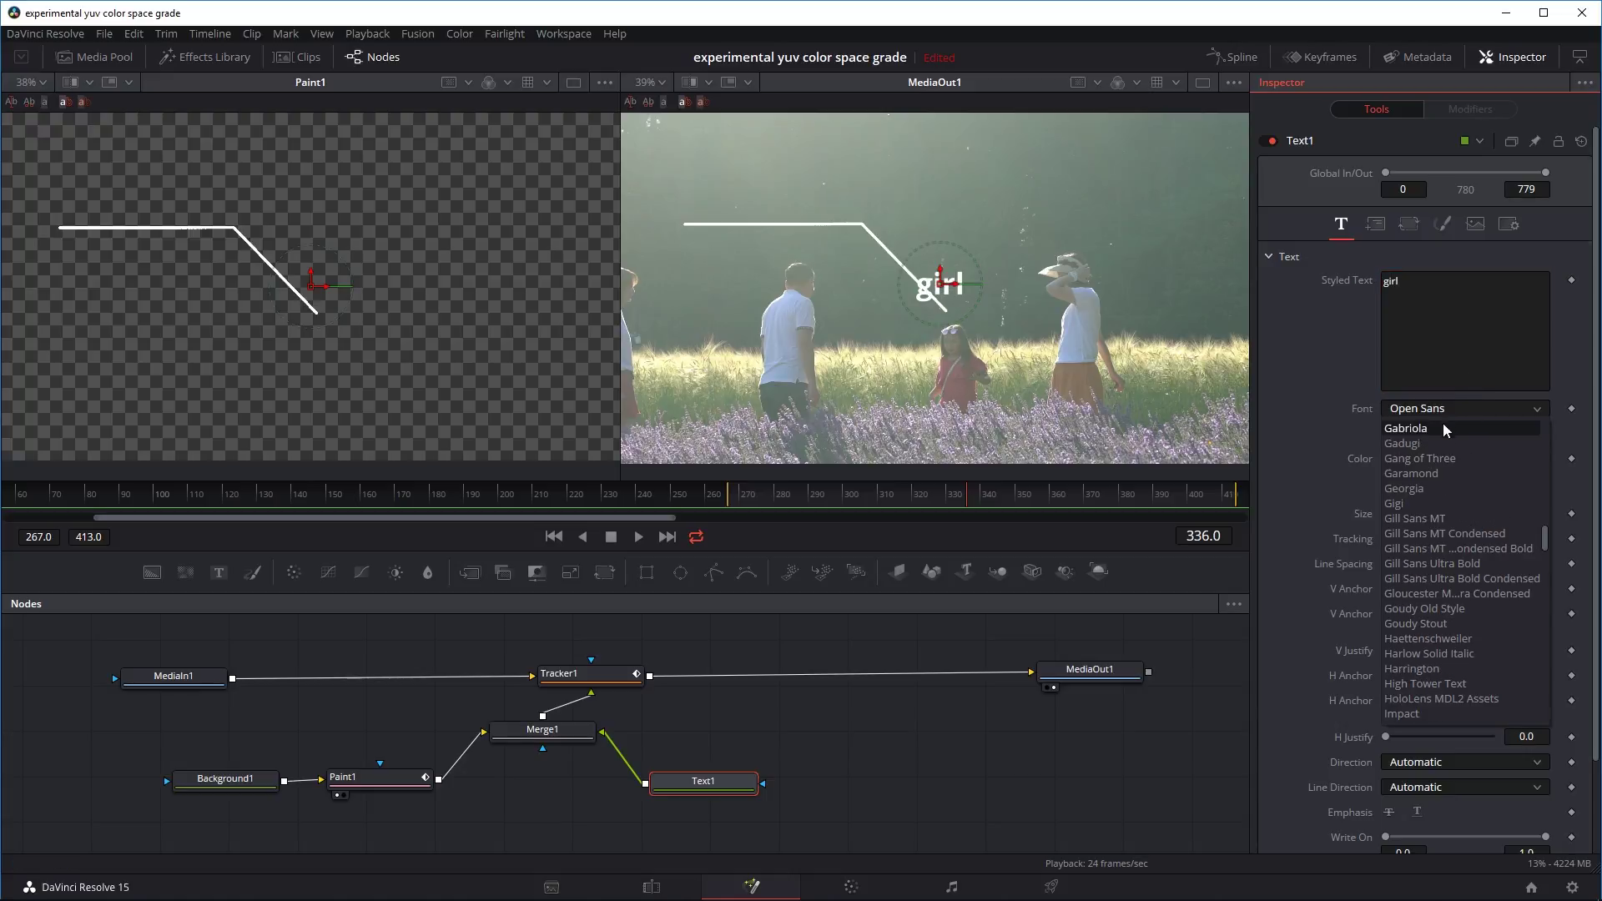
left_click(1438, 461)
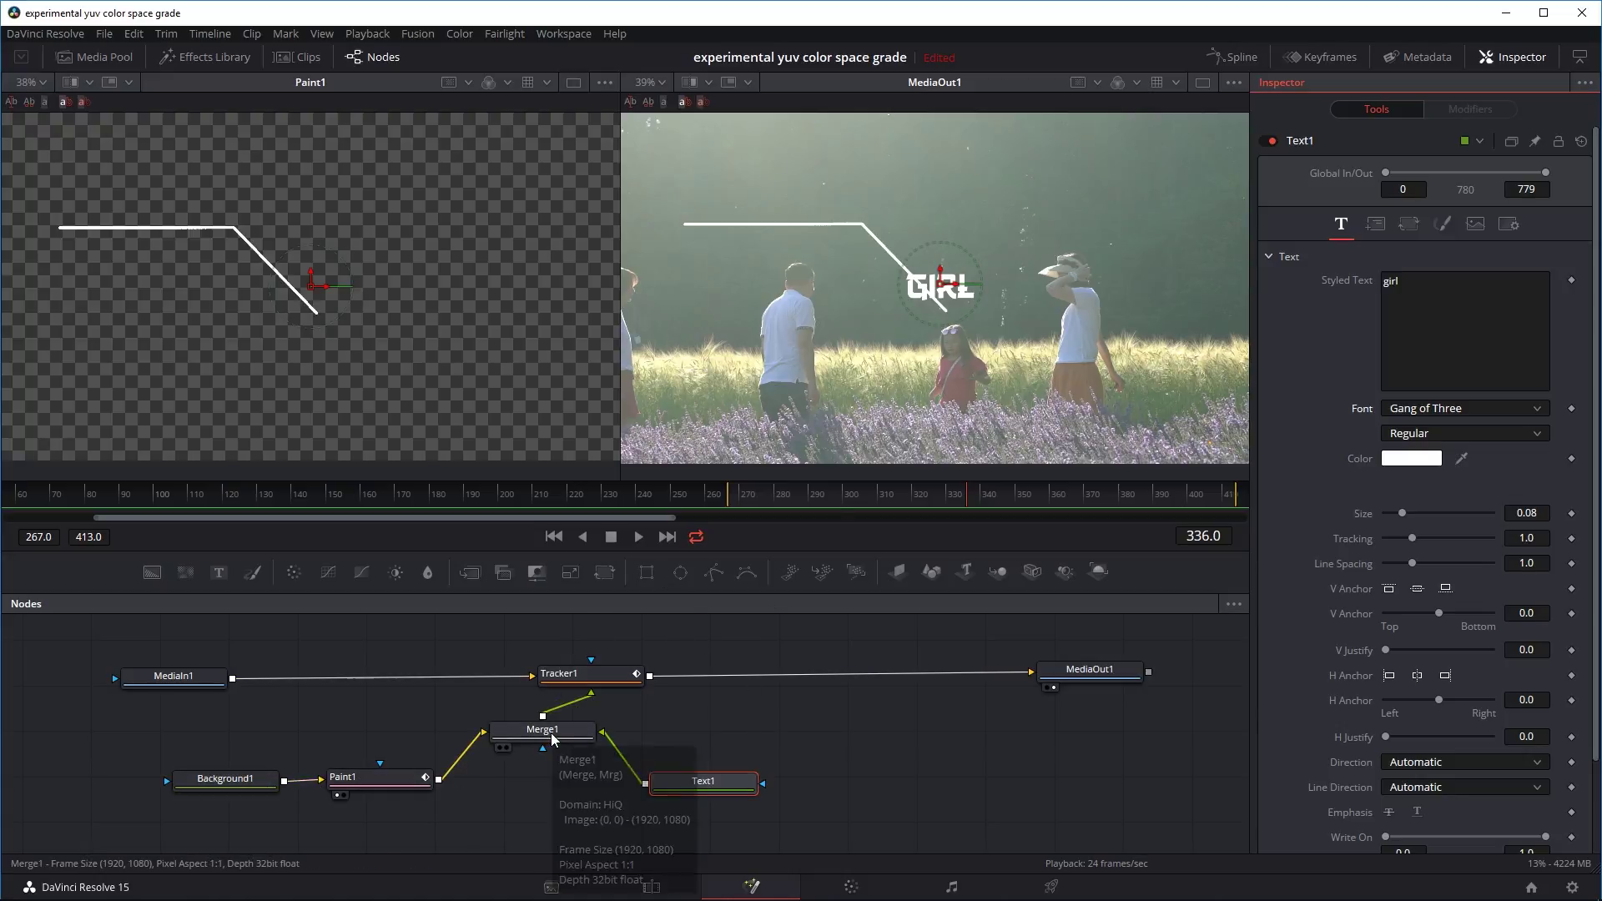
Move the girl text just above the left end of the callout line's horizontal segment.
key("space")
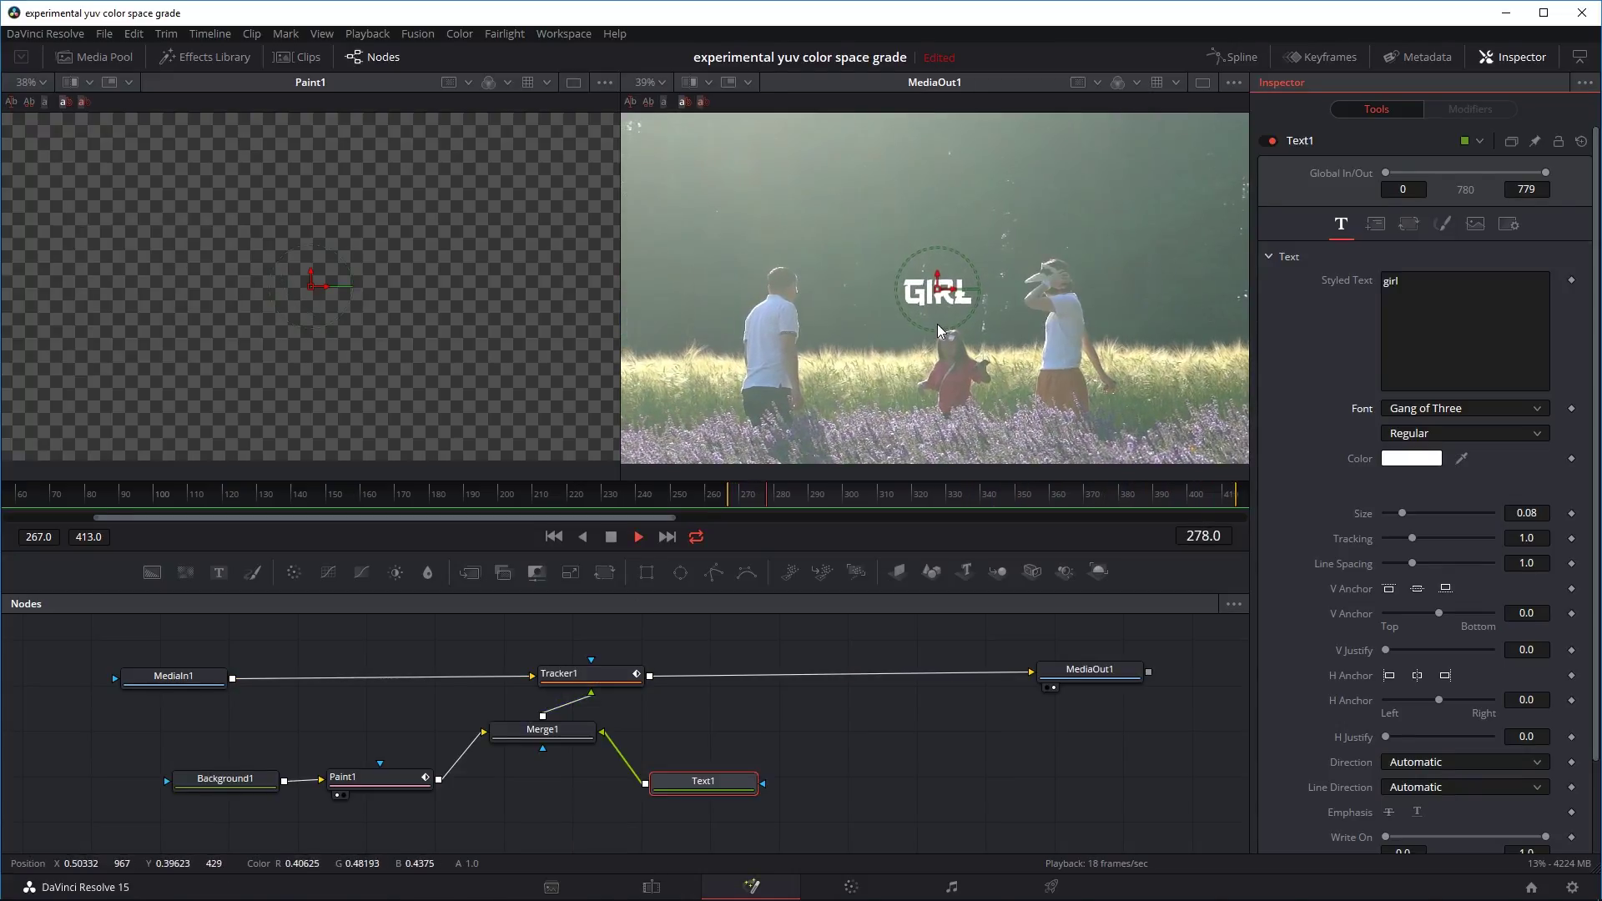
key("space")
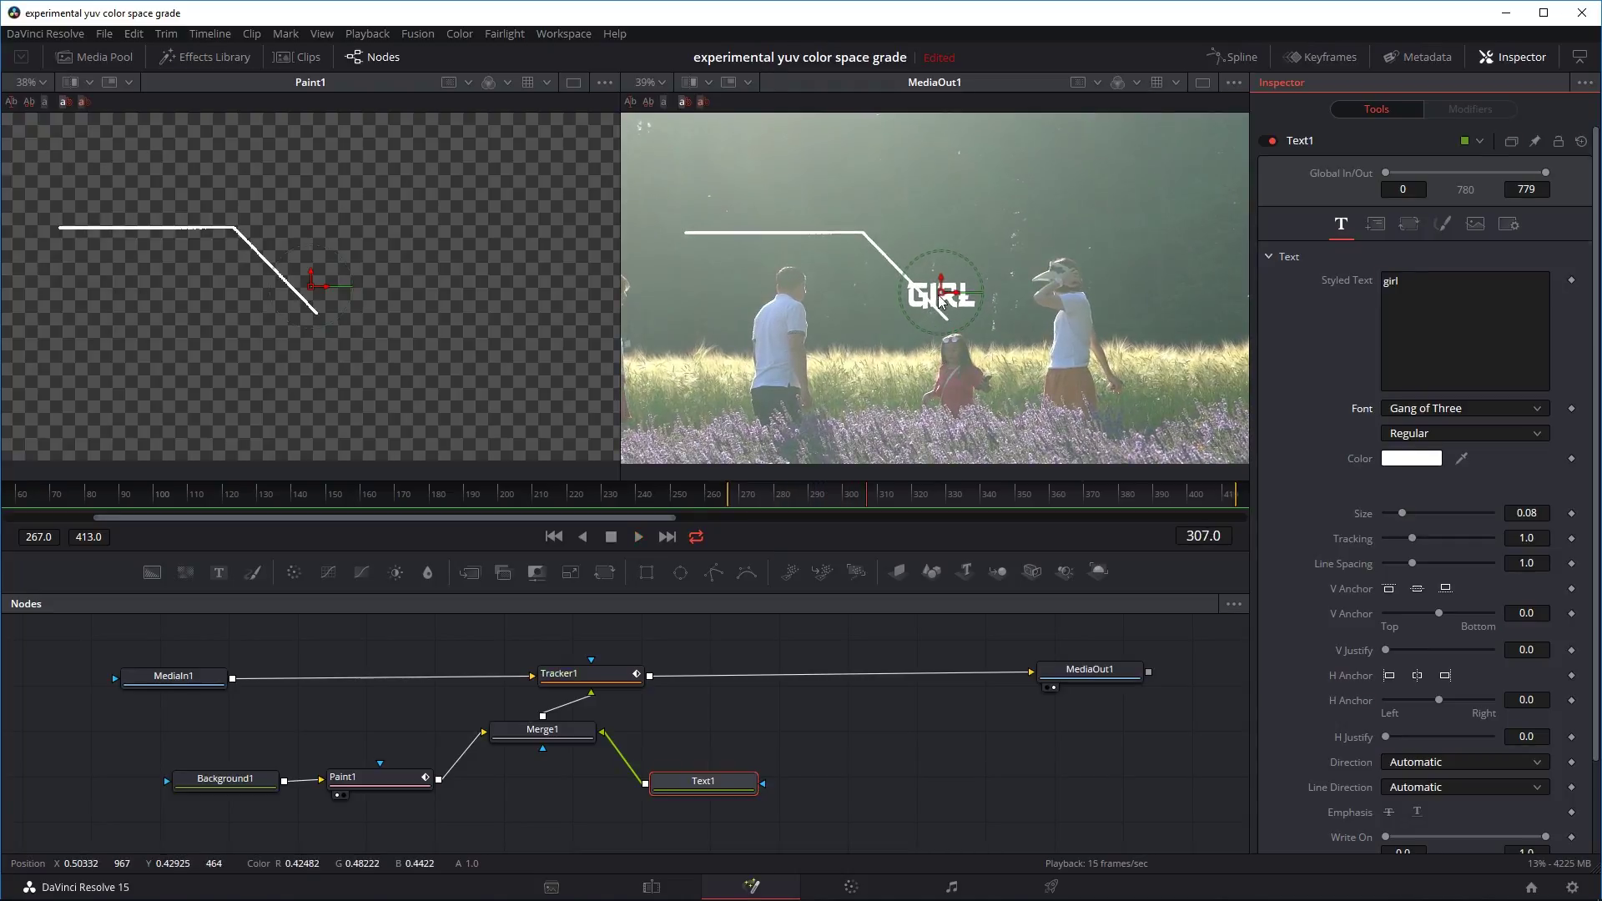
left_click(930, 284)
mouse_move(930, 283)
left_mouse_down()
mouse_move(791, 214)
mouse_move(724, 217)
left_mouse_up()
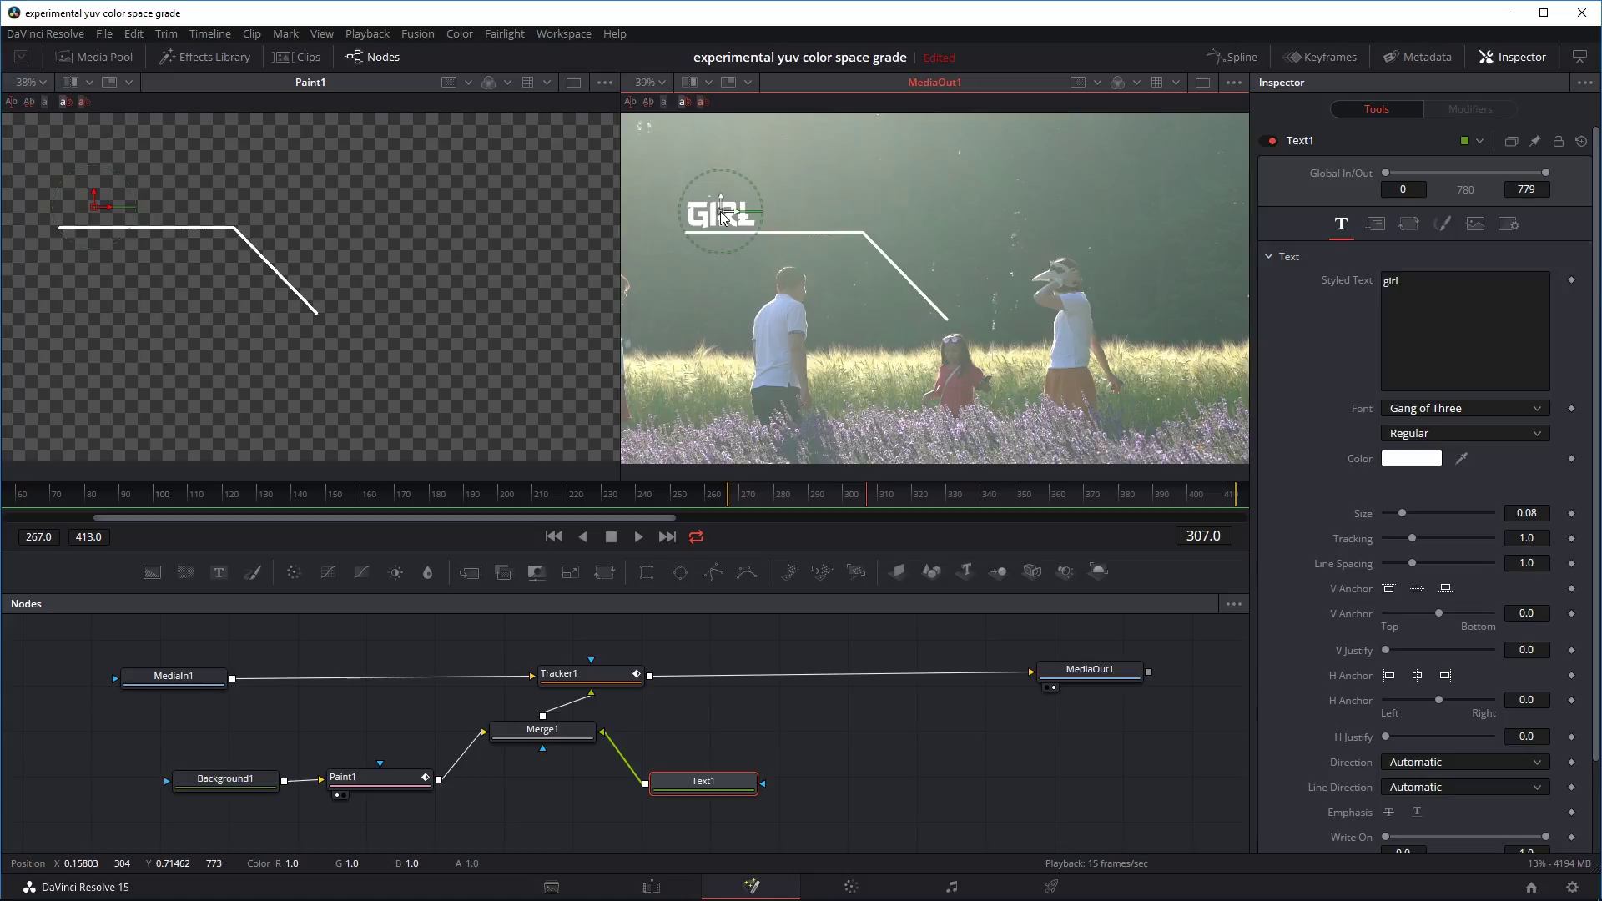
Play back the clip to check how the text and callout line follow the tracked girl.
left_click(639, 536)
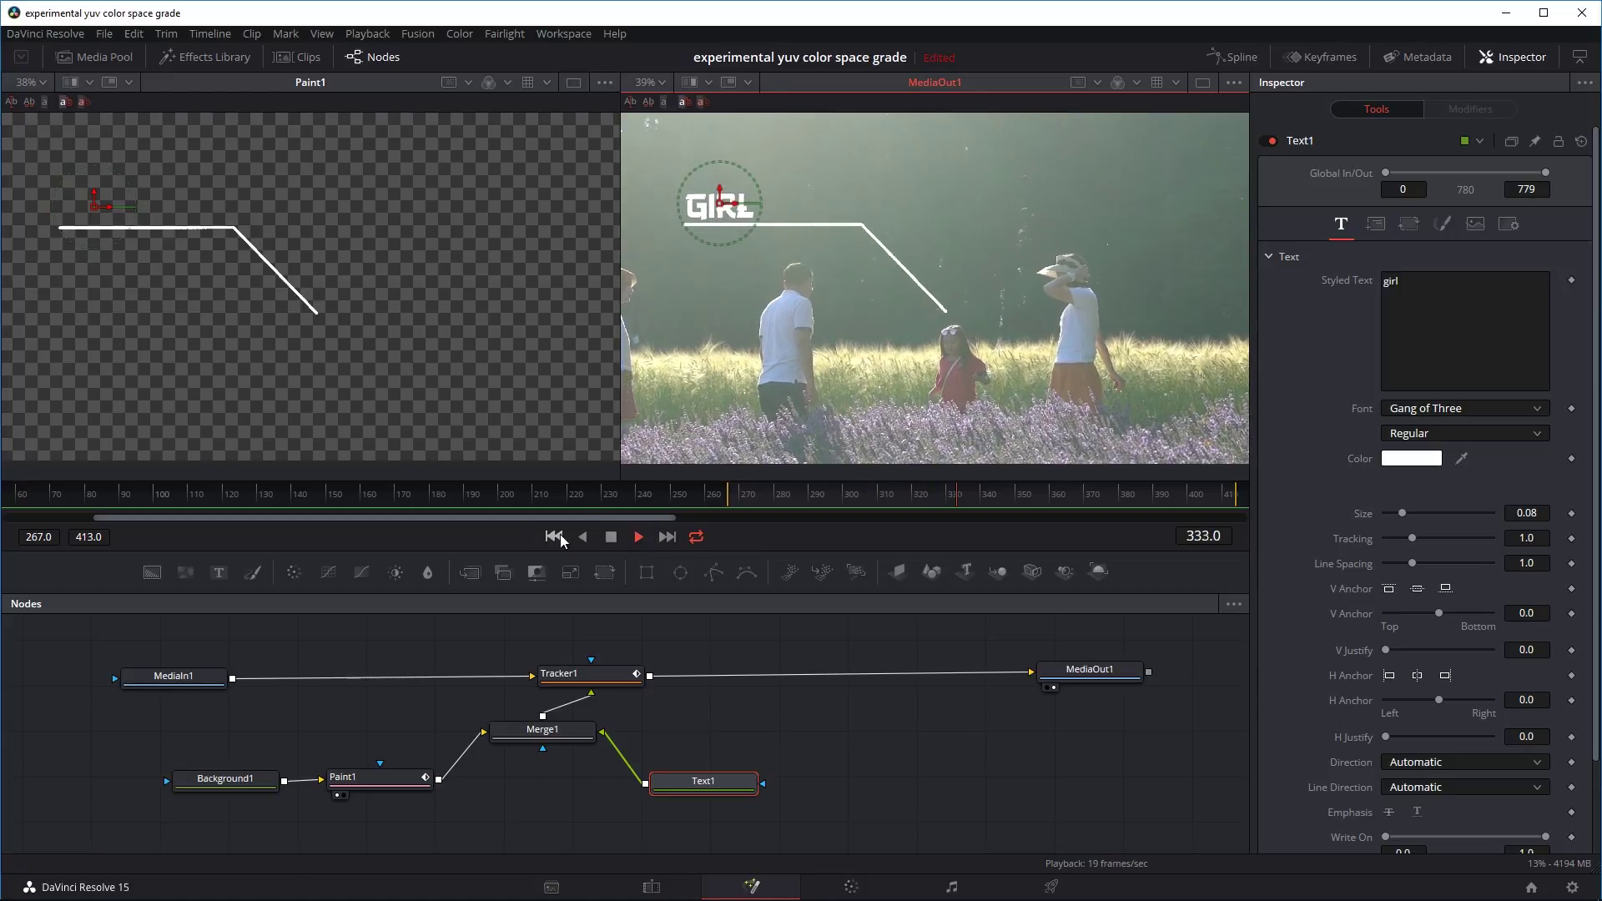
left_click(664, 484)
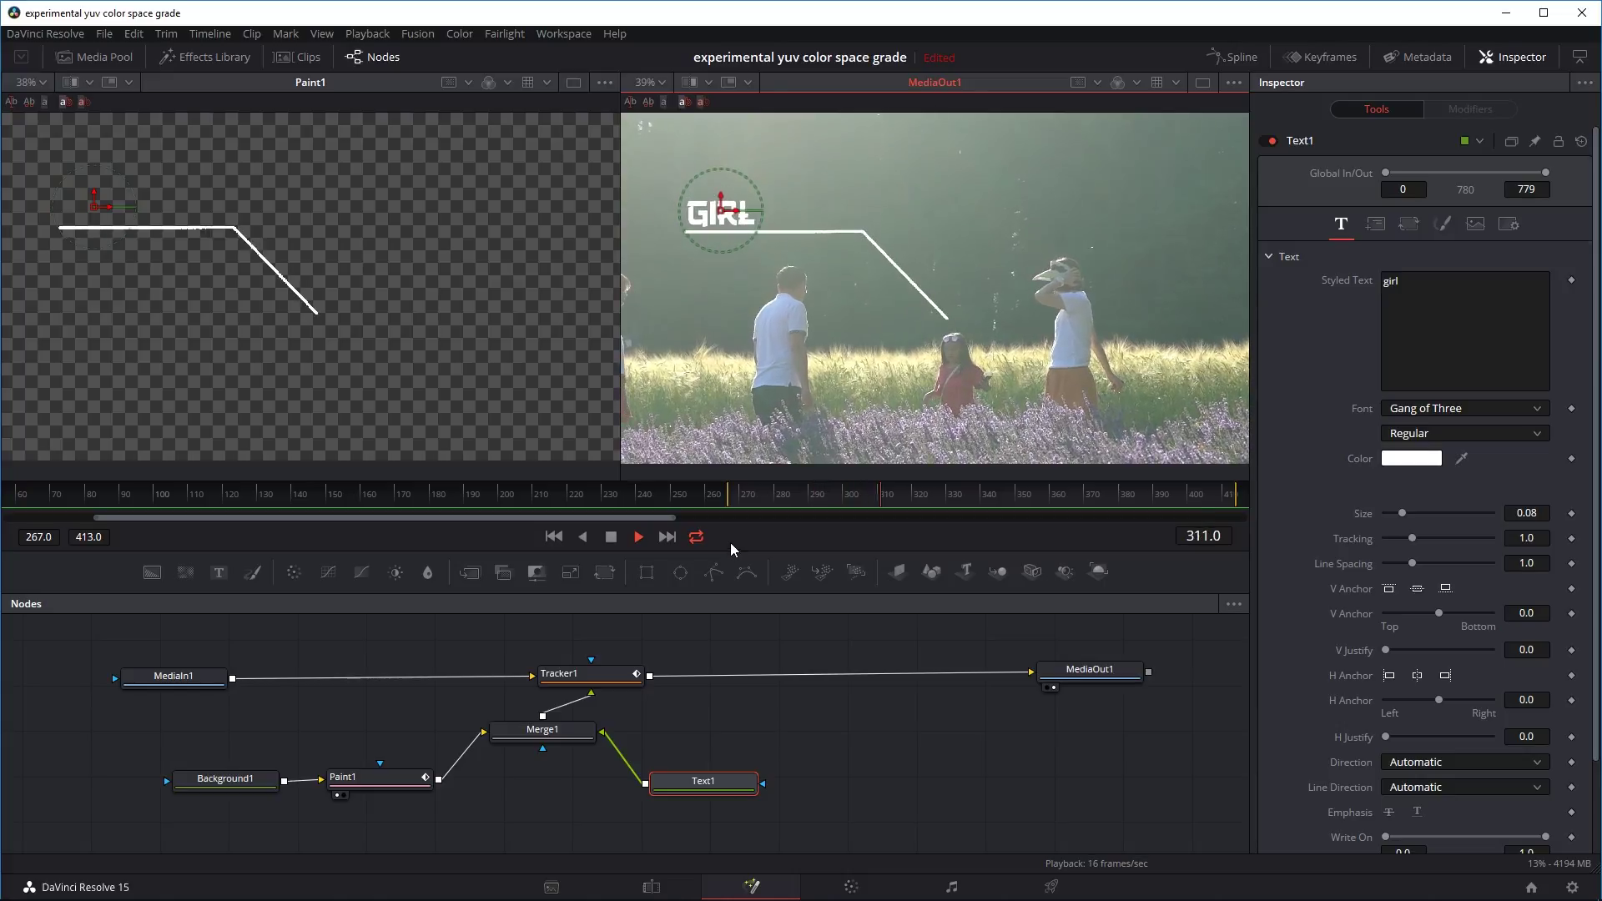
key("space")
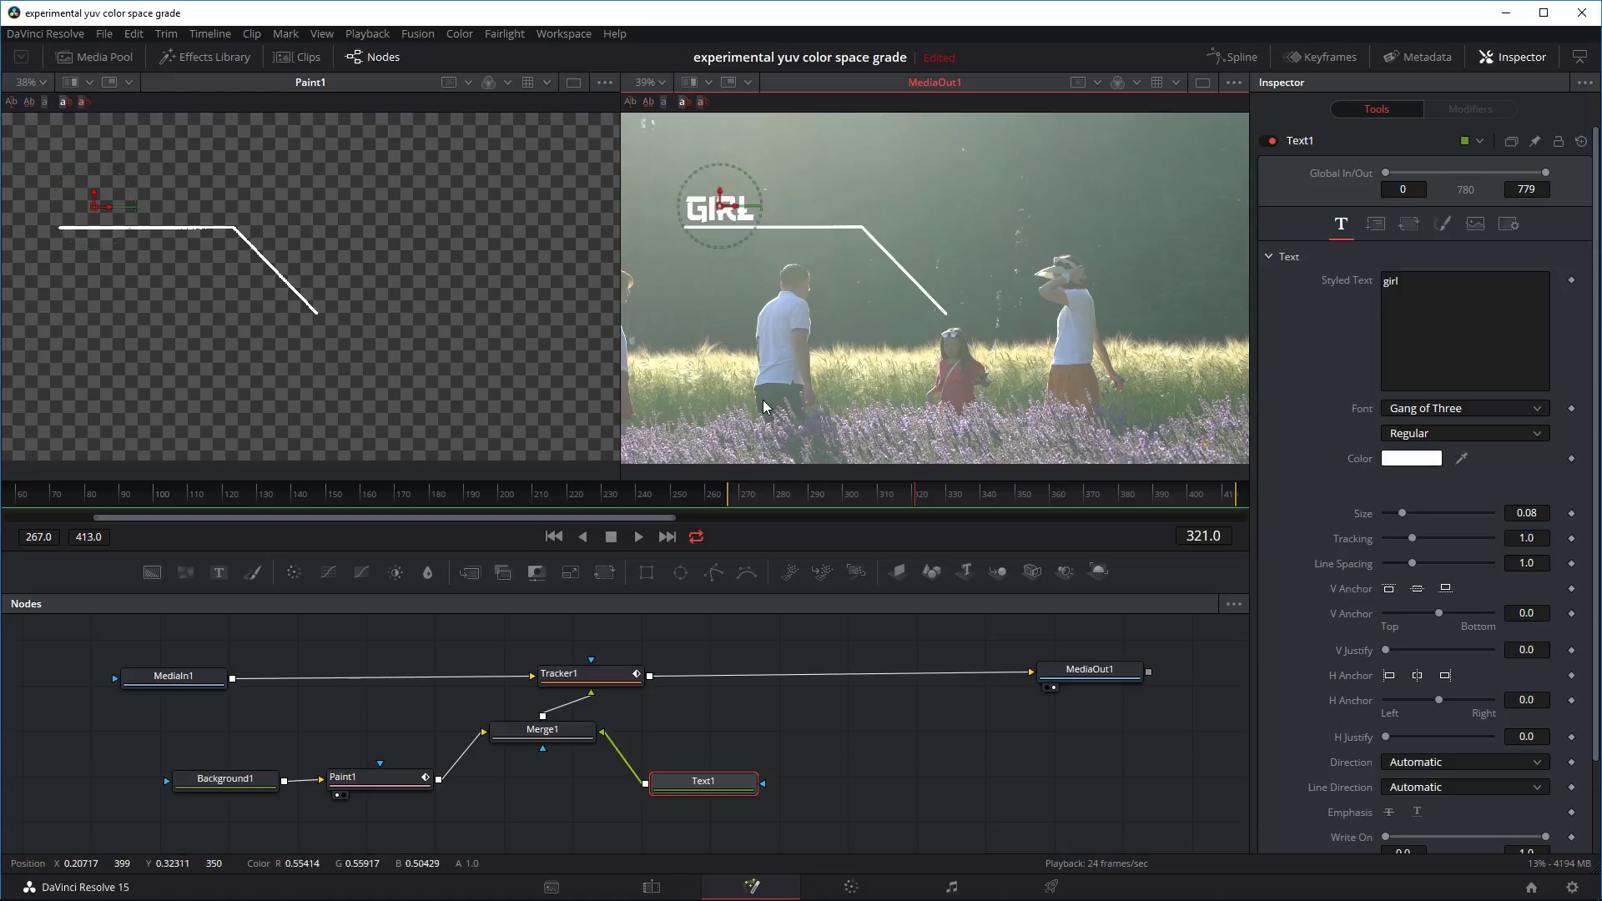
left_click(752, 491)
key("space")
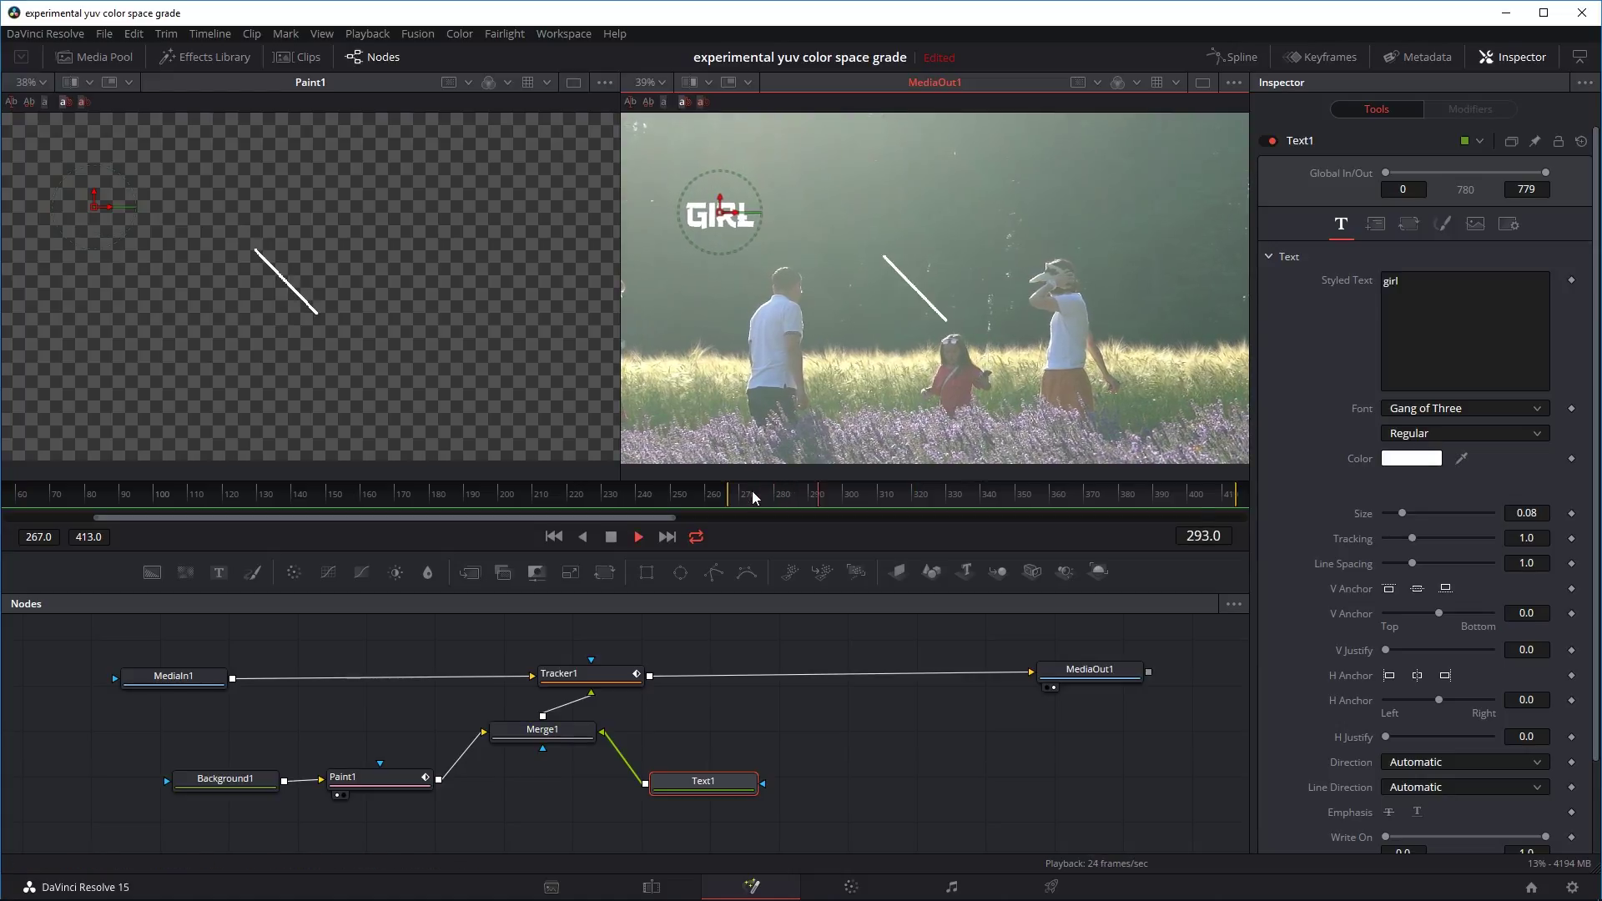
Step through the frames around the end of the line's drawing animation and park the playhead at frame 301.
key("space")
key("Left")
key("Left")
key("Left")
key("Left")
key("Left")
key("Left")
key("Left")
key("Right")
key("Right")
key("Right")
key("Right")
key("Right")
key("Right")
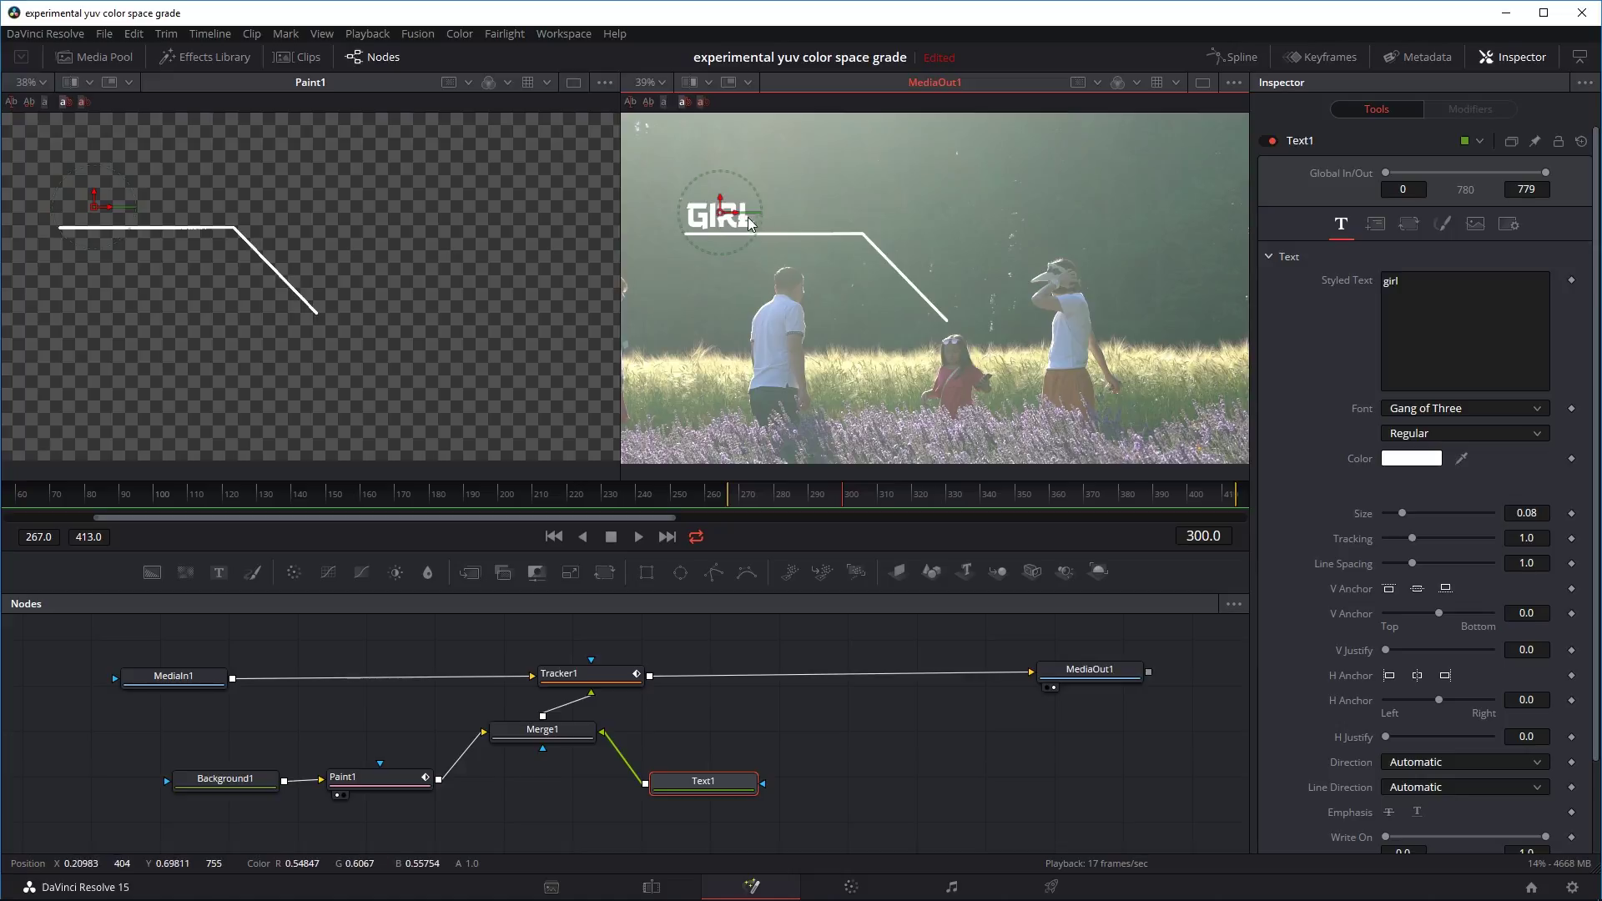
key("Left")
key("Right")
key("Right")
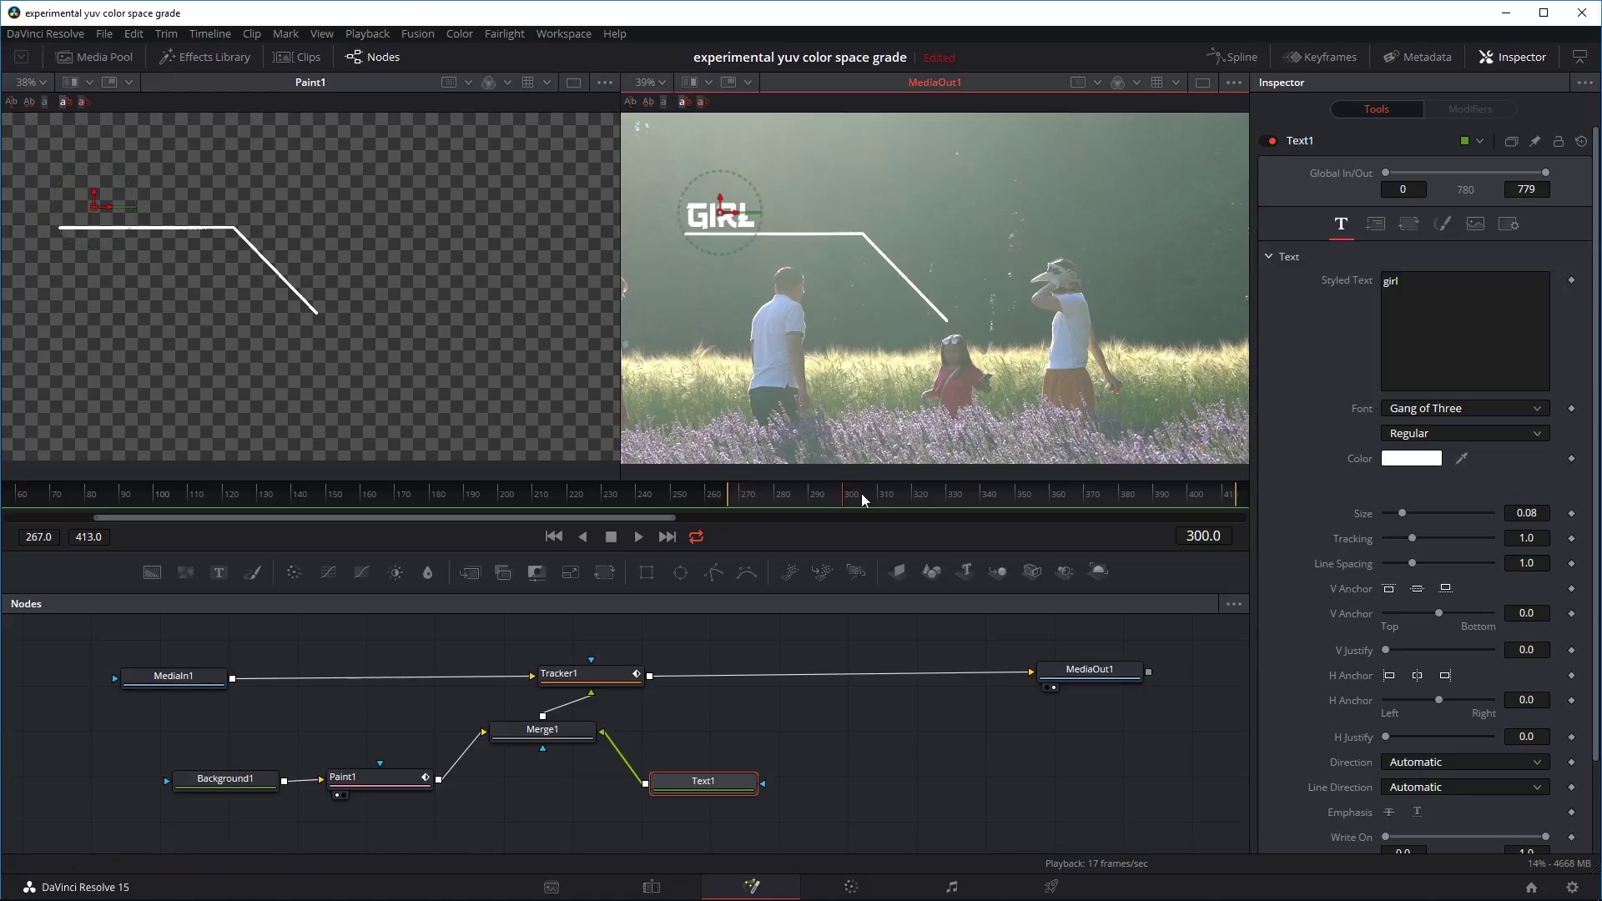
key("Left")
key("Left")
key("Right")
key("Right")
key("Left")
key("Left")
key("Right")
key("Left")
key("Right")
key("Left")
key("Right")
key("Right")
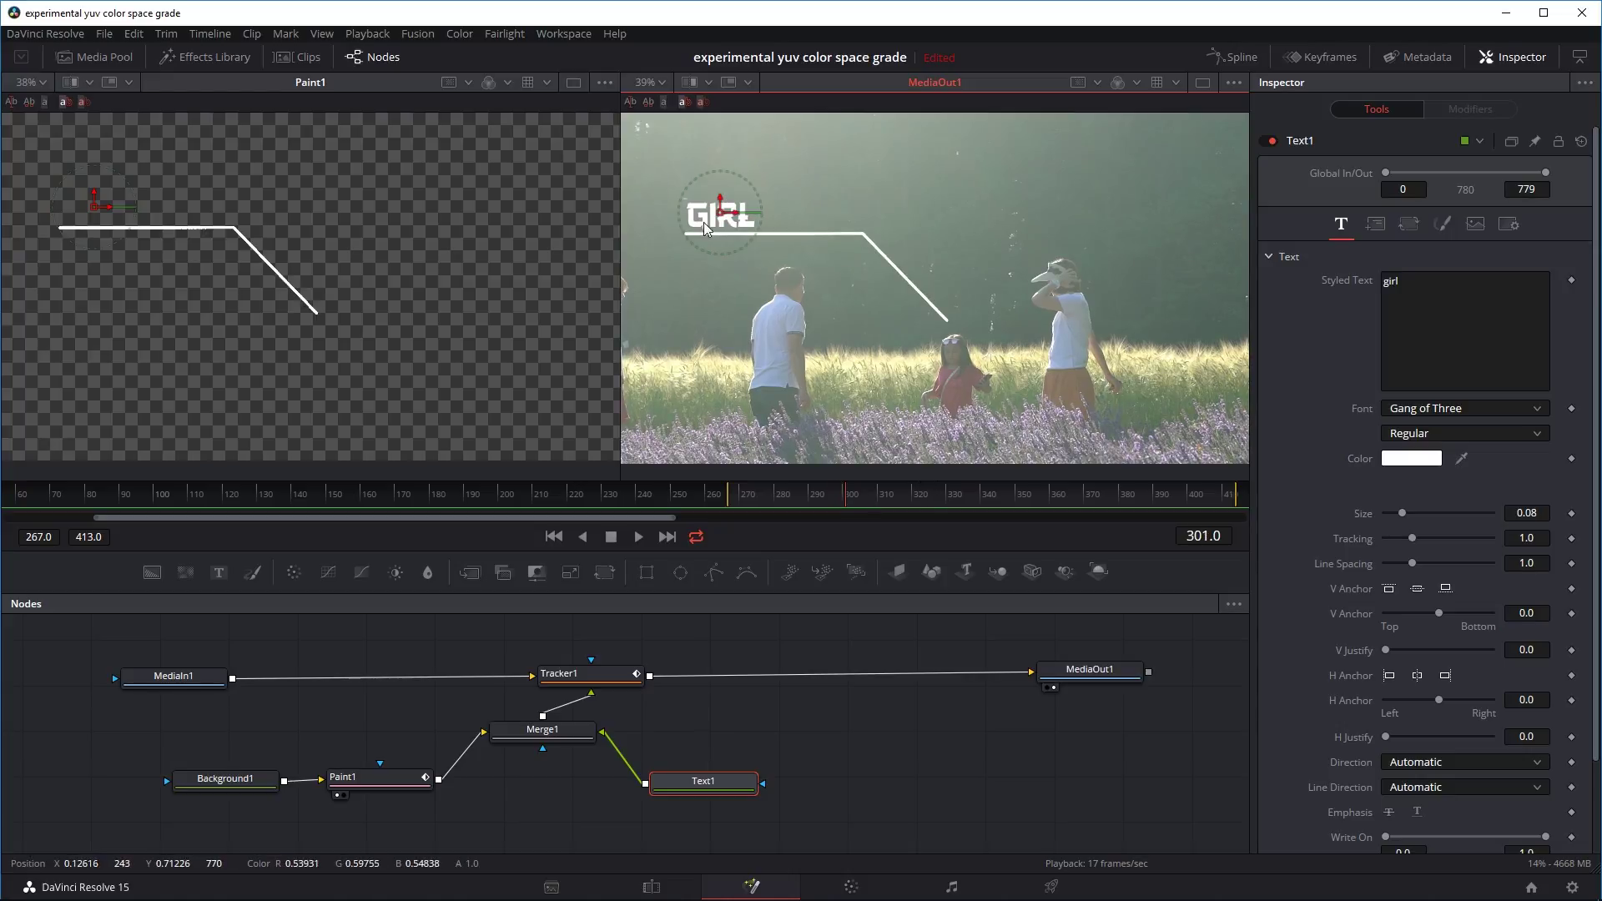
Keyframe Text1's Write On at frame 301 with its End value set to 0.0.
left_click(705, 788)
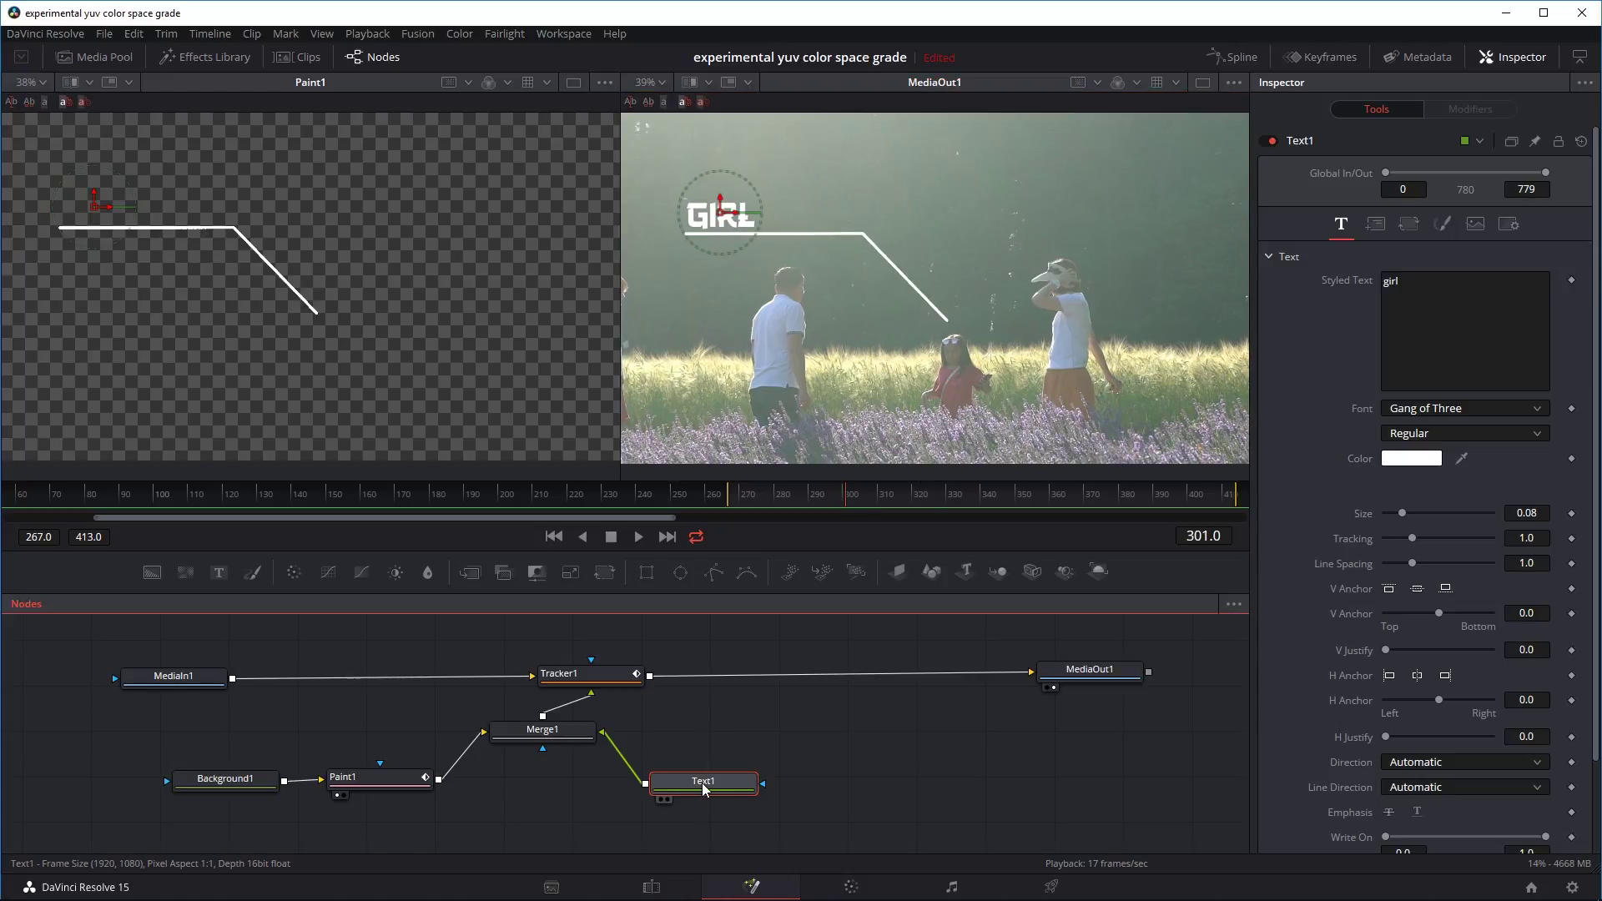
left_click_drag(1595, 180, 1572, 273)
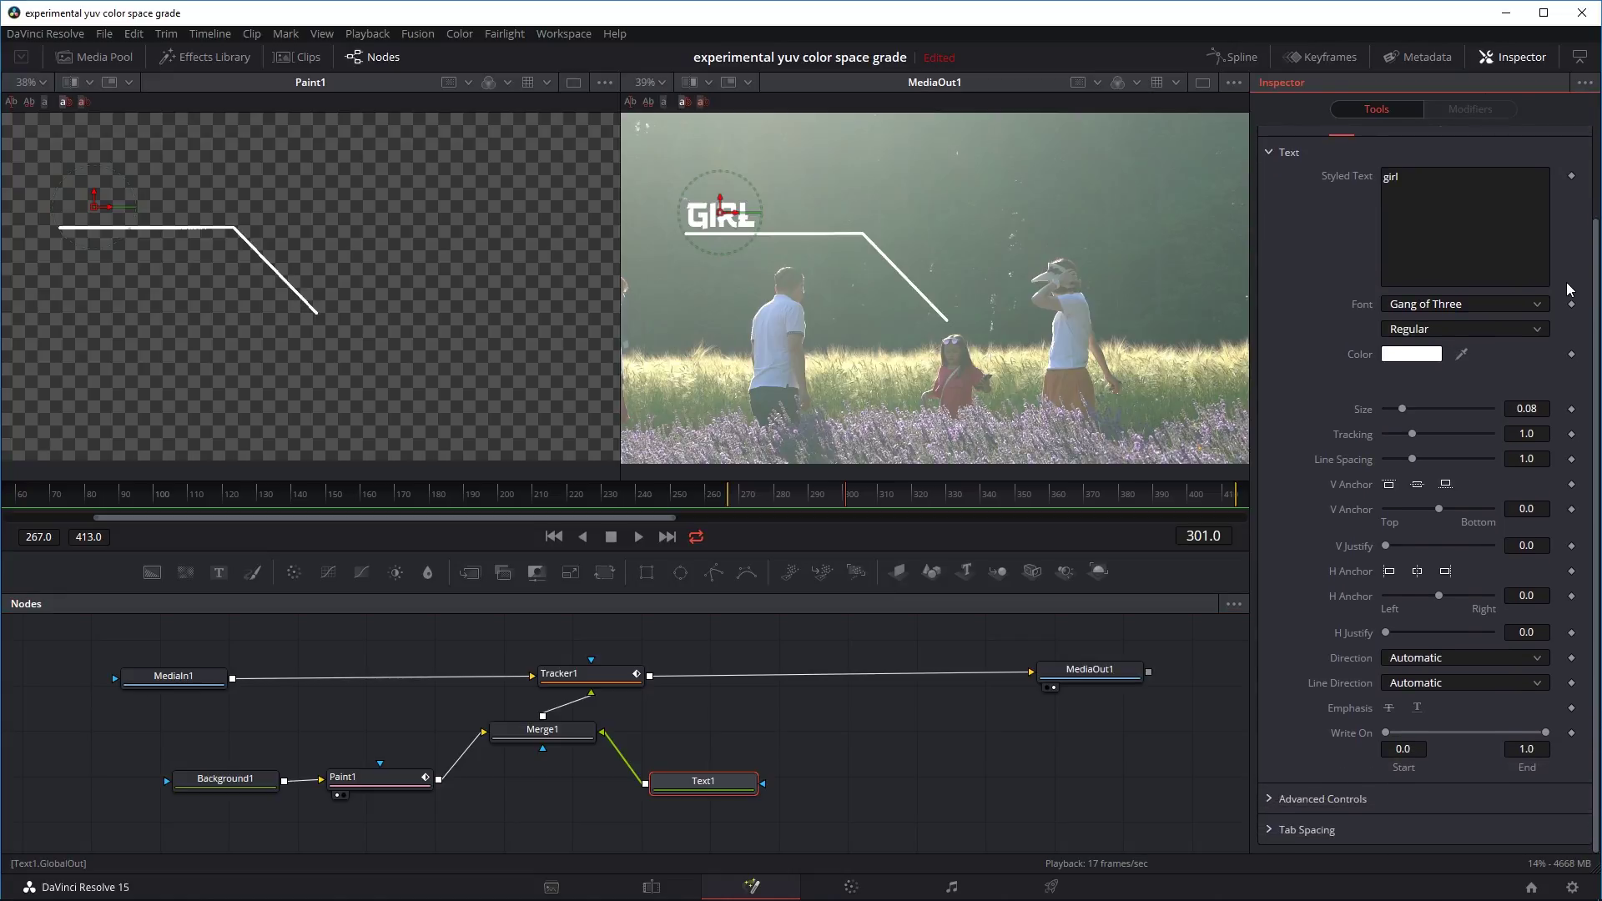
scroll(1560, 301, "up", 2)
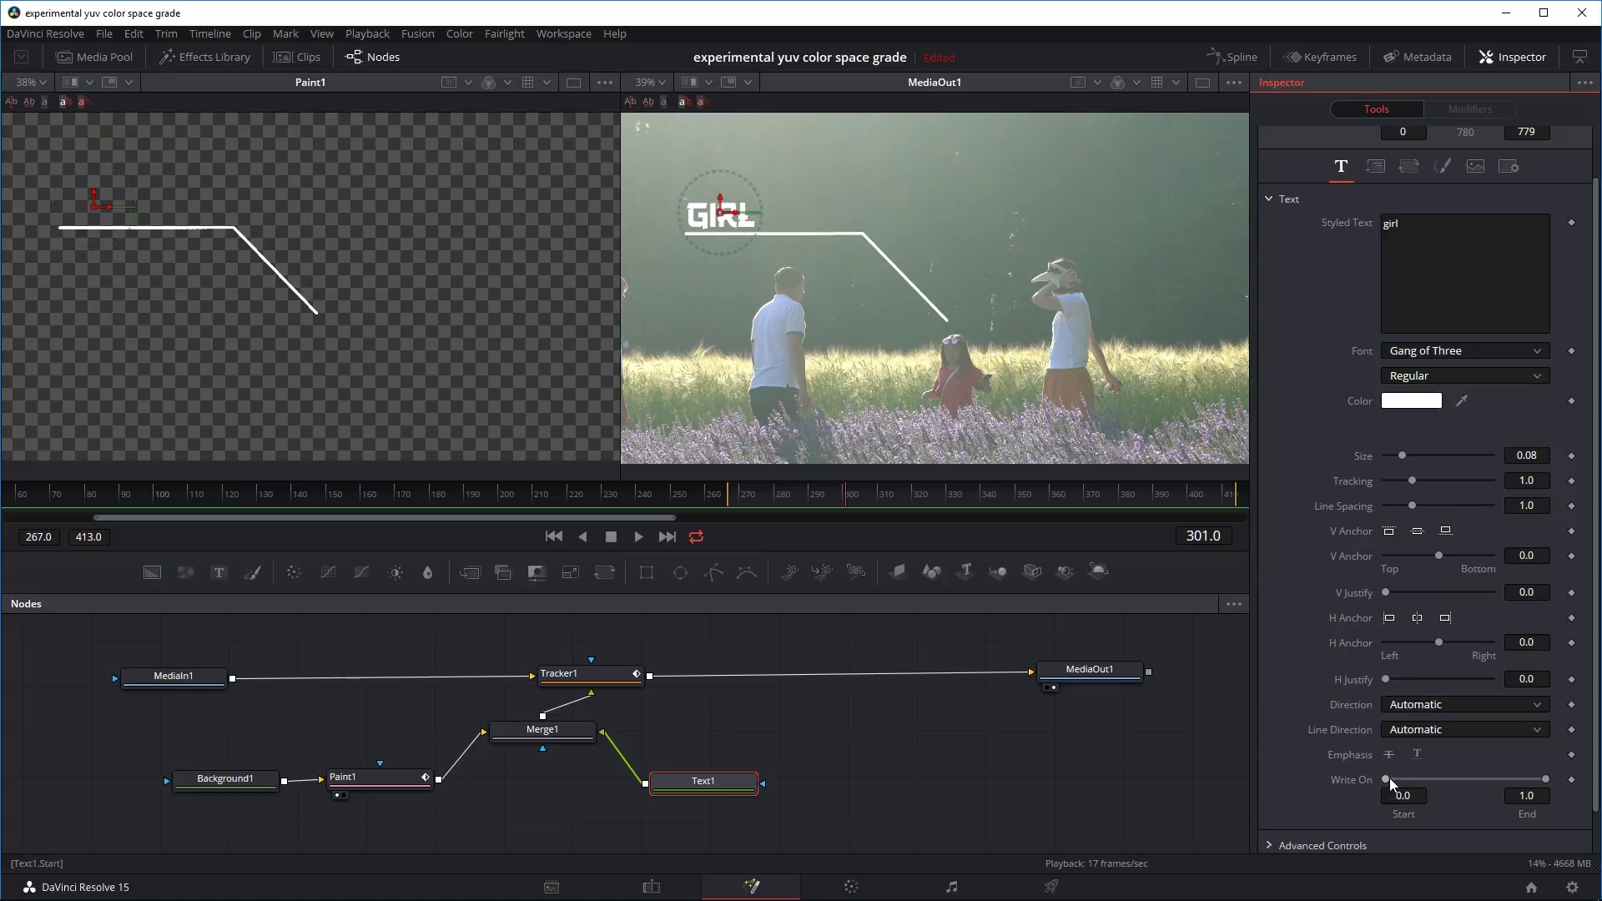
left_click_drag(1542, 780, 1386, 779)
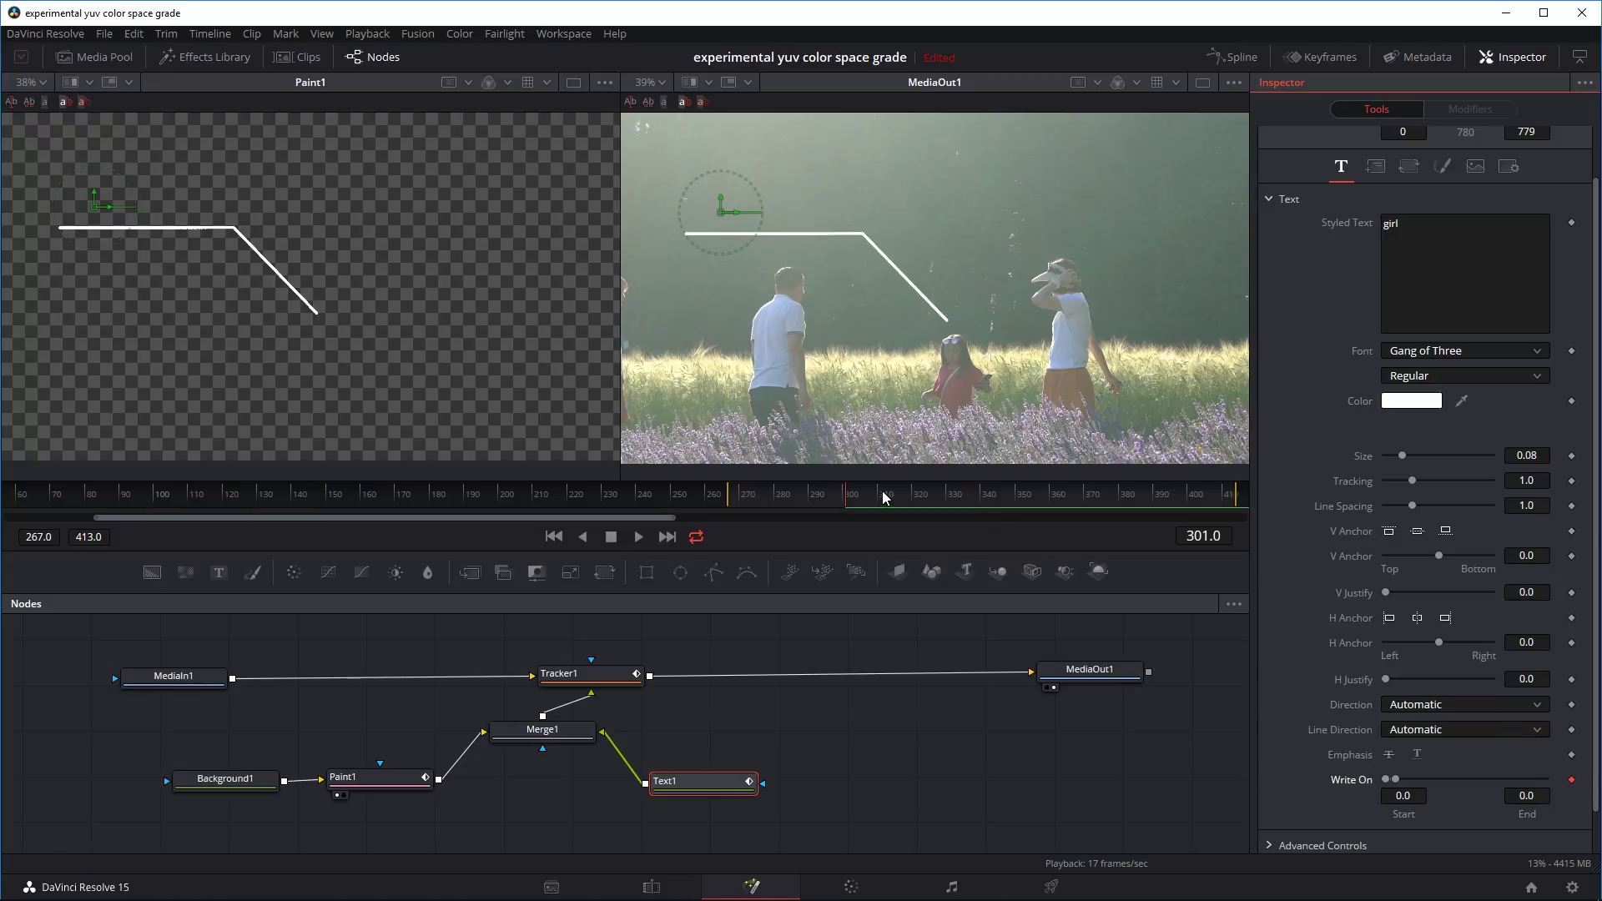
Go to frame 308 and set Text1's Write On End to 1.0.
left_click(852, 499)
left_click_drag(860, 498, 871, 499)
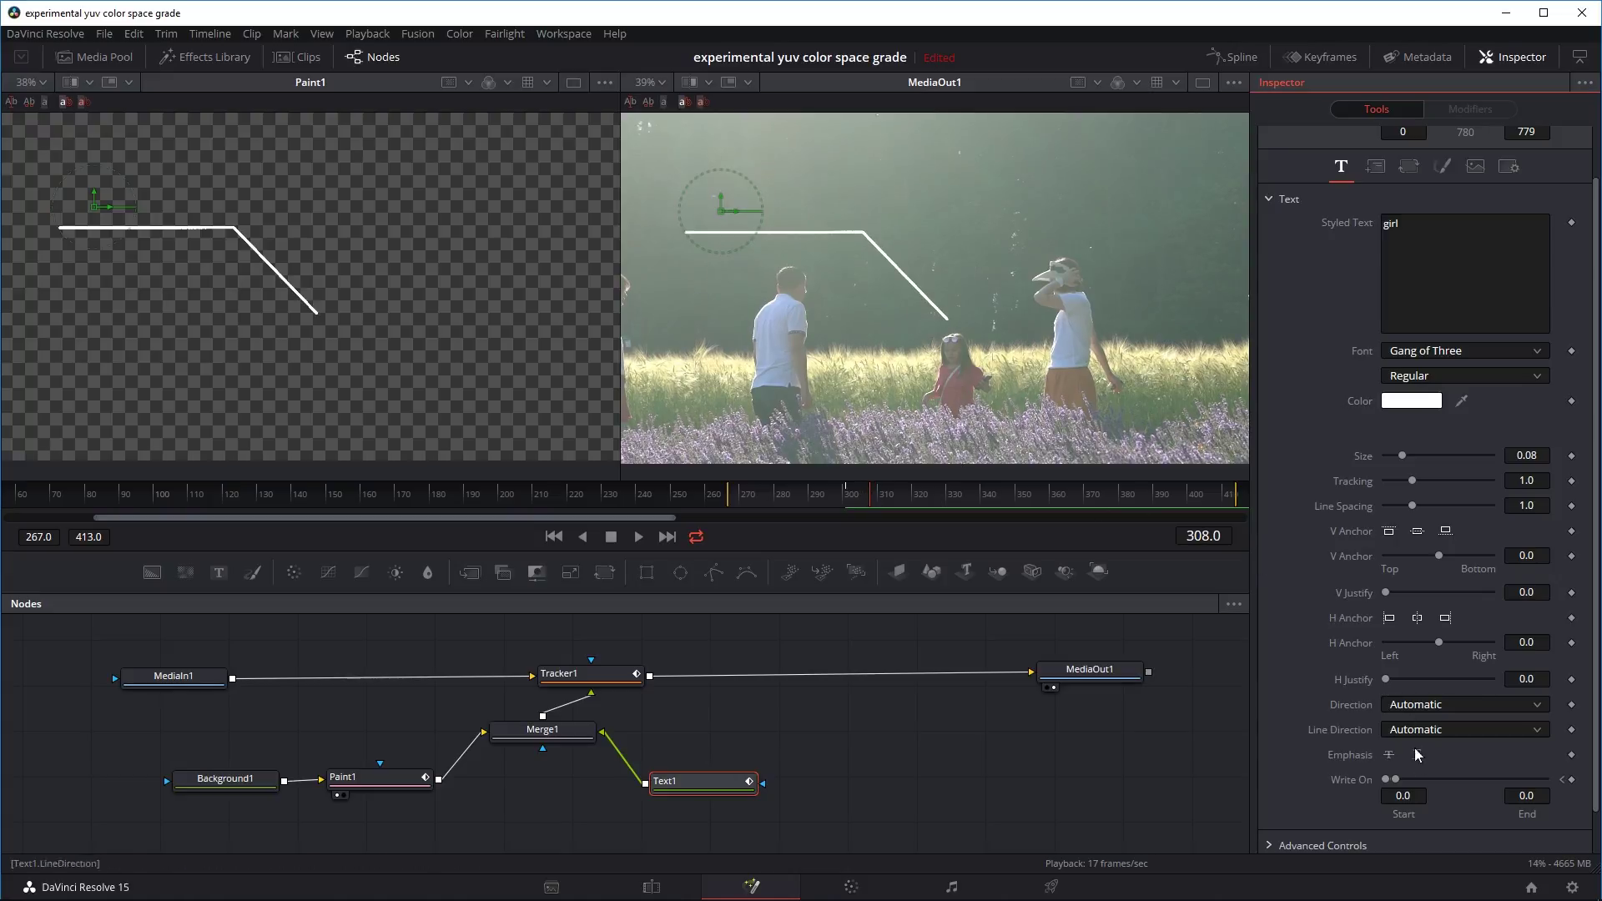
left_click_drag(1398, 778, 1511, 778)
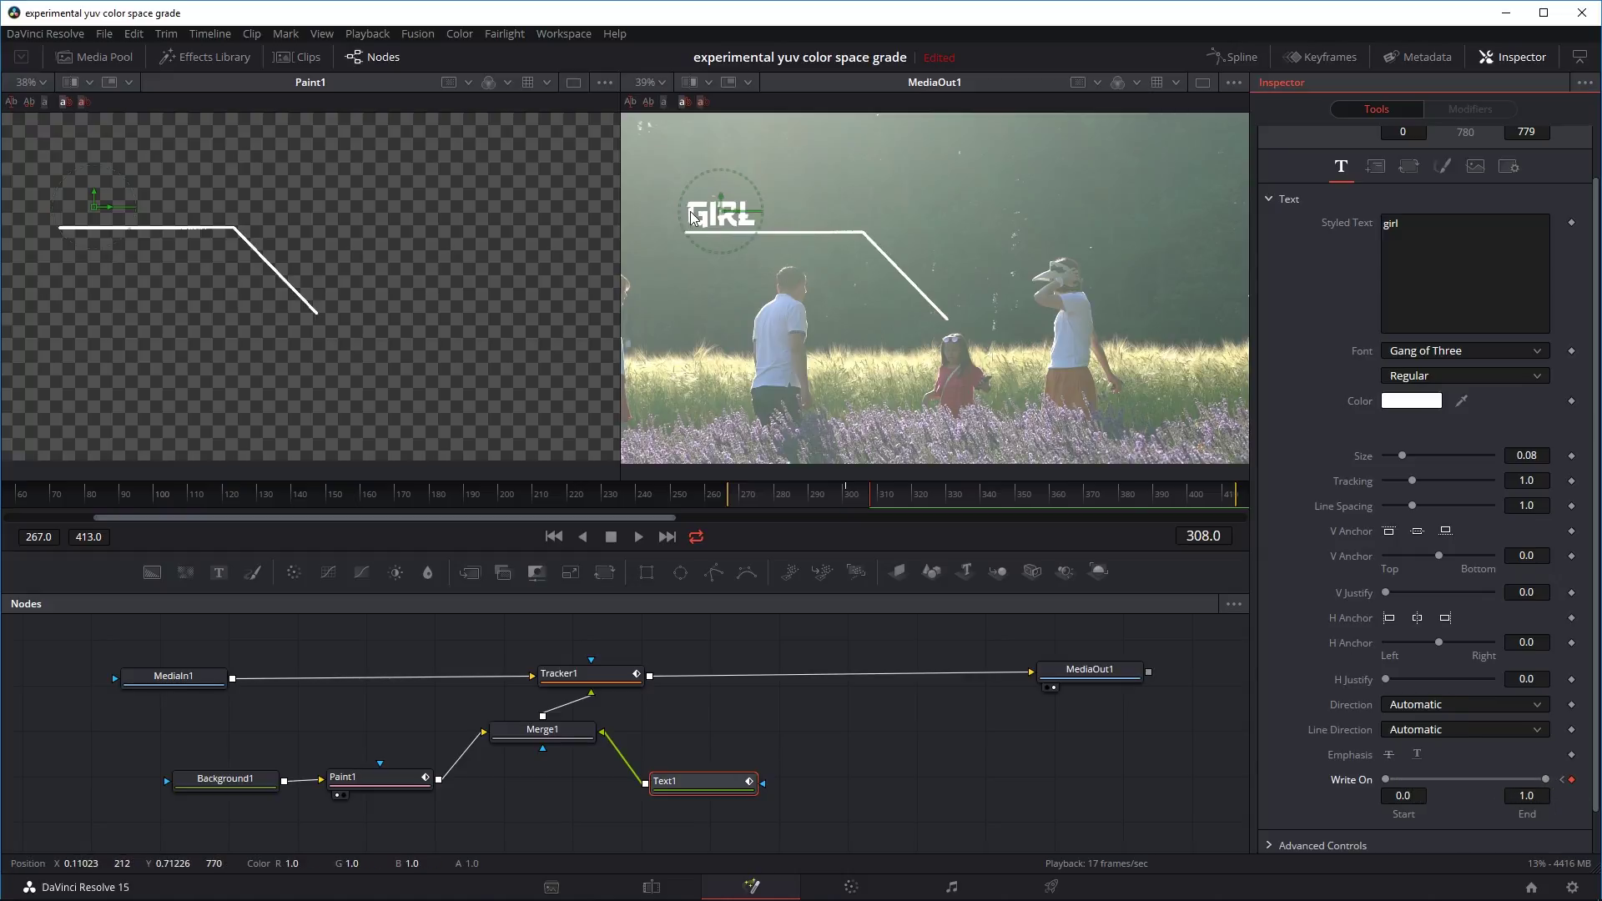
Play and step frame by frame from the line's drawing through the text's write-on to examine their timing.
key("space")
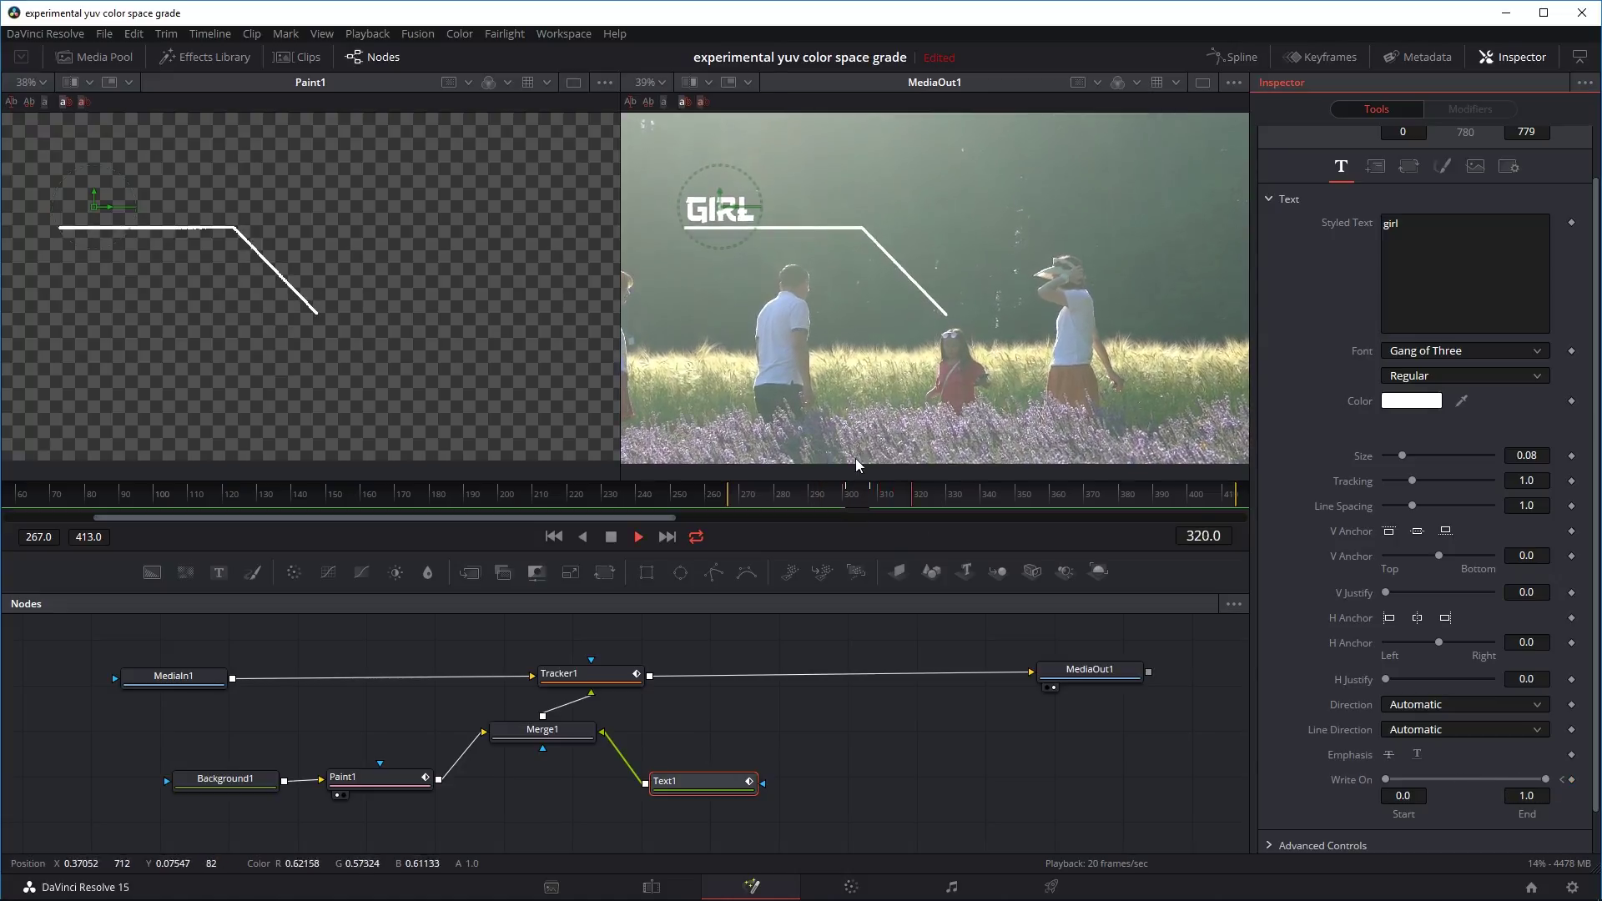
left_click_drag(851, 492, 824, 508)
key("Left")
key("Left")
key("Left")
key("Left")
key("Left")
key("Left")
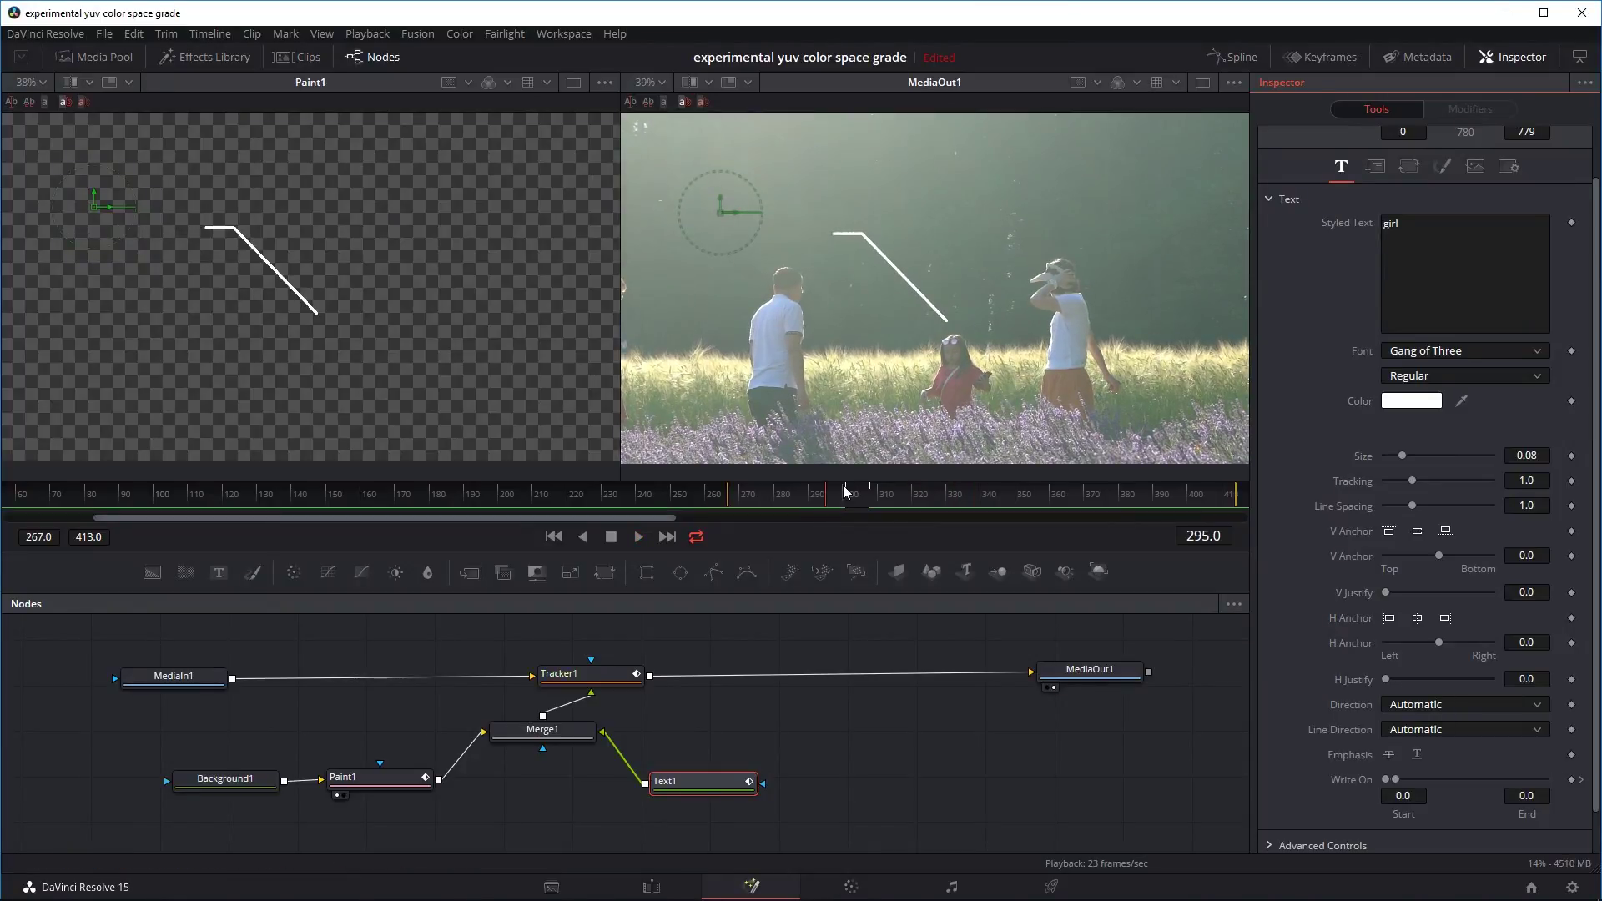
key("Right")
key("Right")
key("Right")
key("Right")
key("Right")
key("Right")
key("Right")
key("Right")
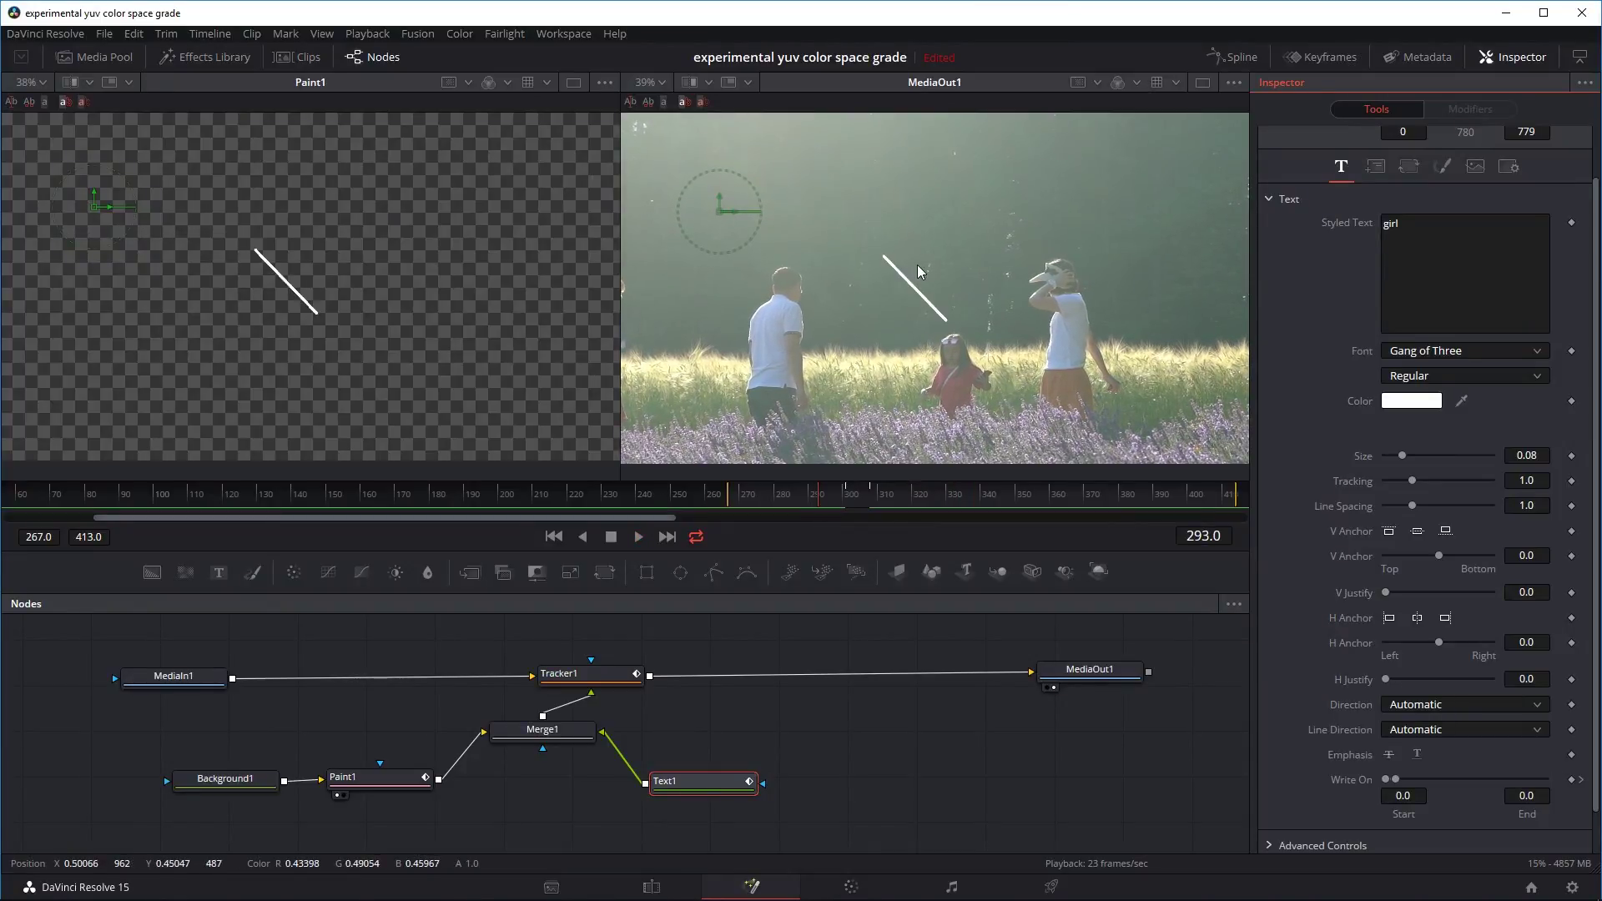
key("Right")
key("Right")
key("Right")
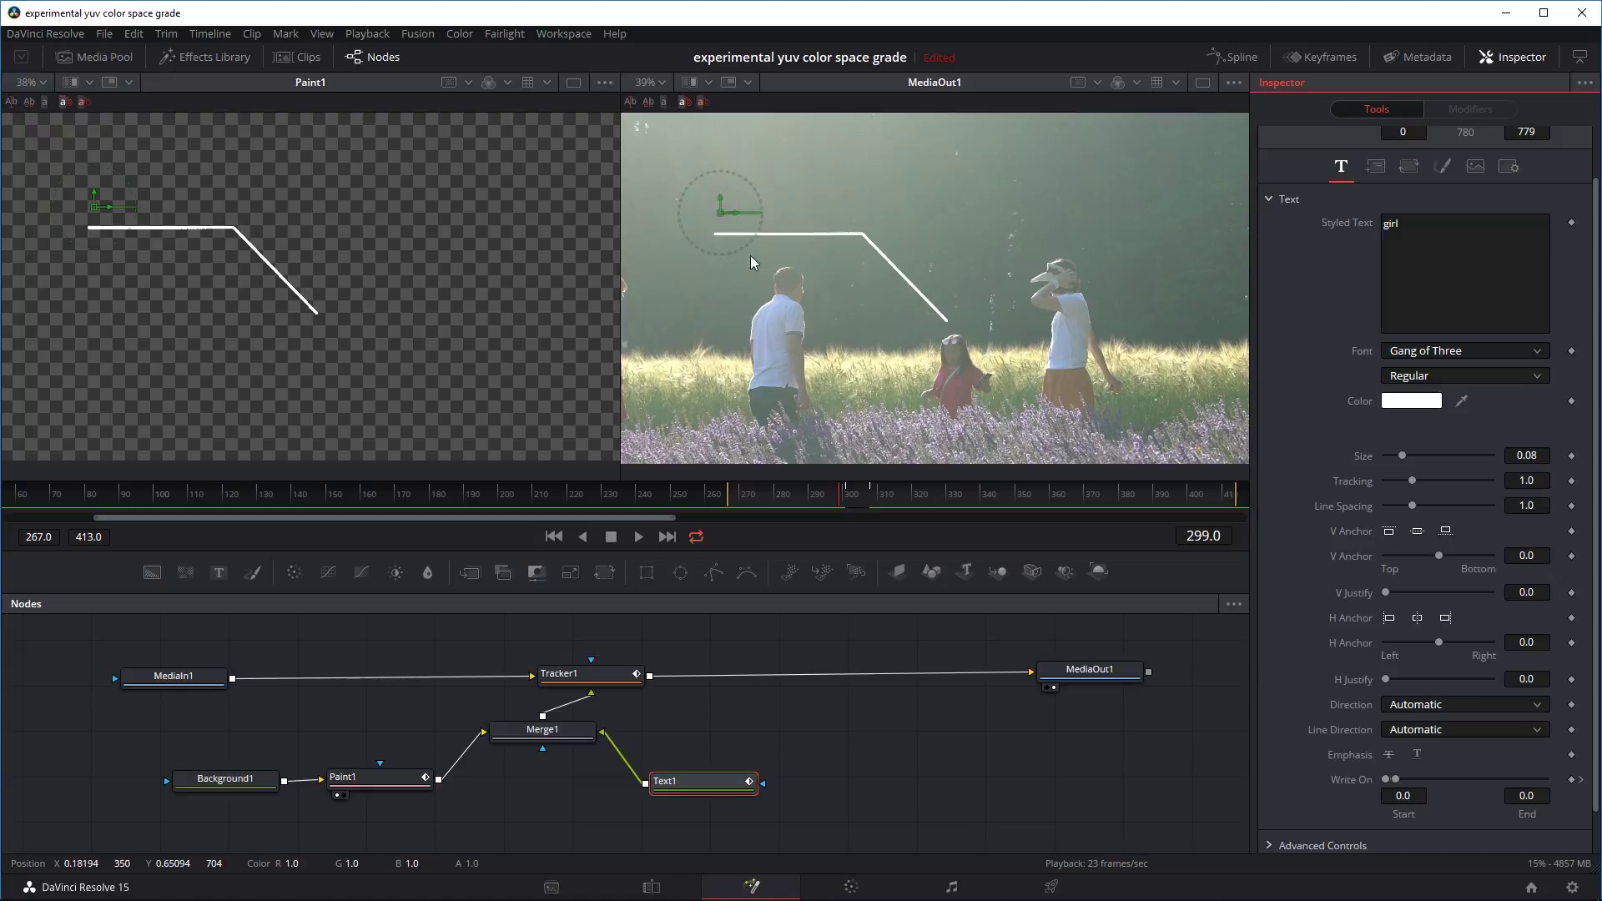
key("Right")
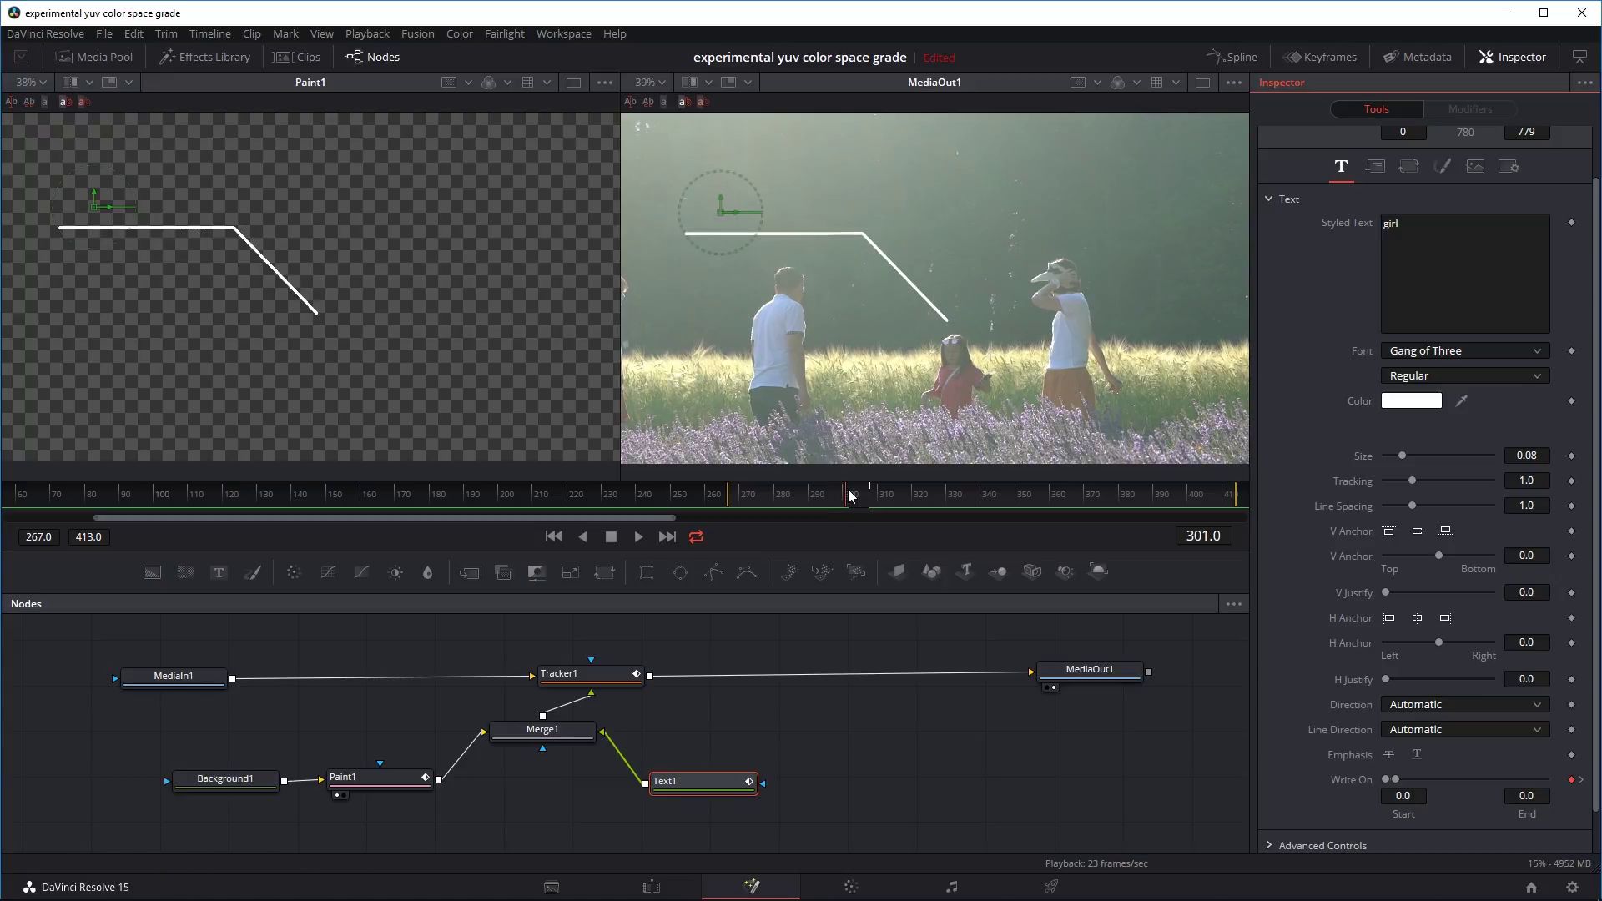
key("Right")
key("Right")
key("Right")
key("Right")
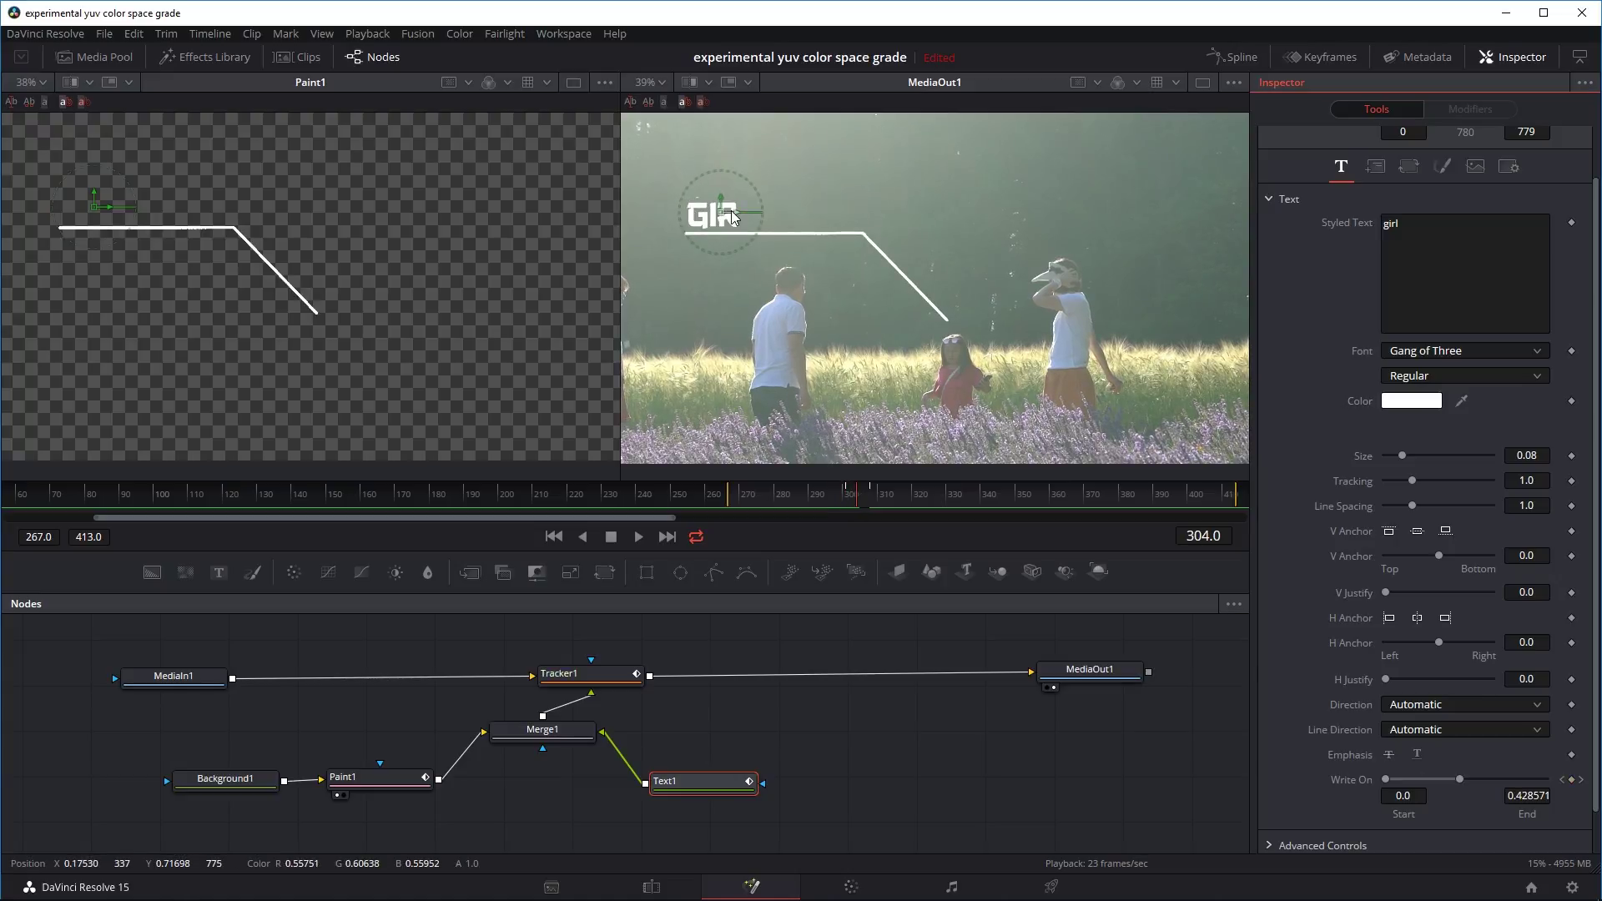
Replay the finished callout from before the line starts drawing to review the full animation.
left_click(835, 497)
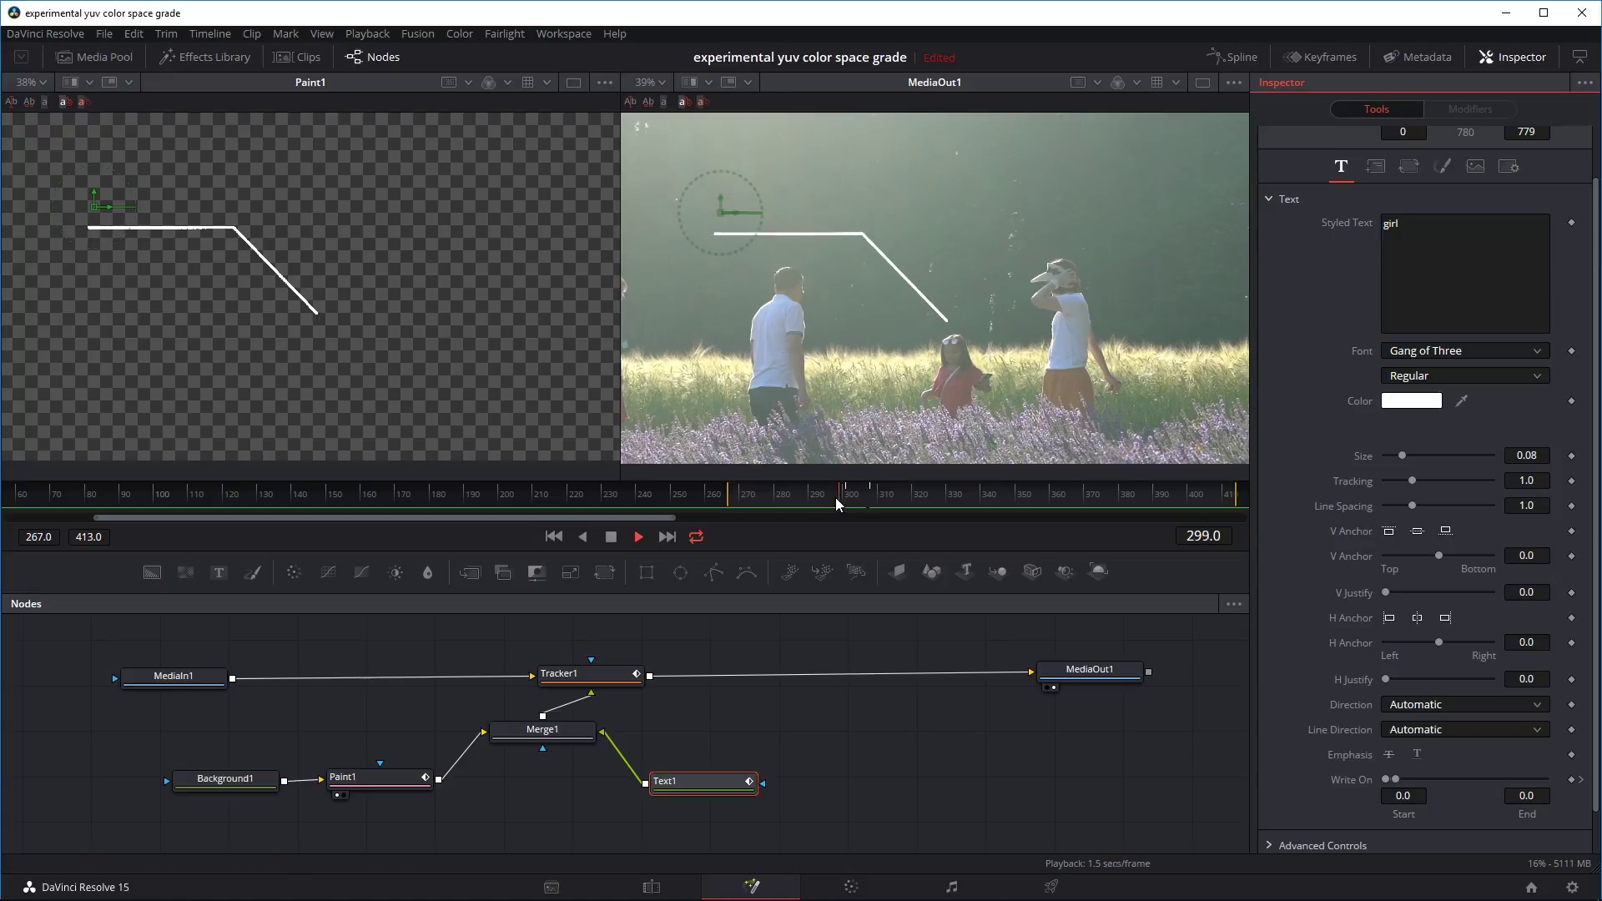
key("space")
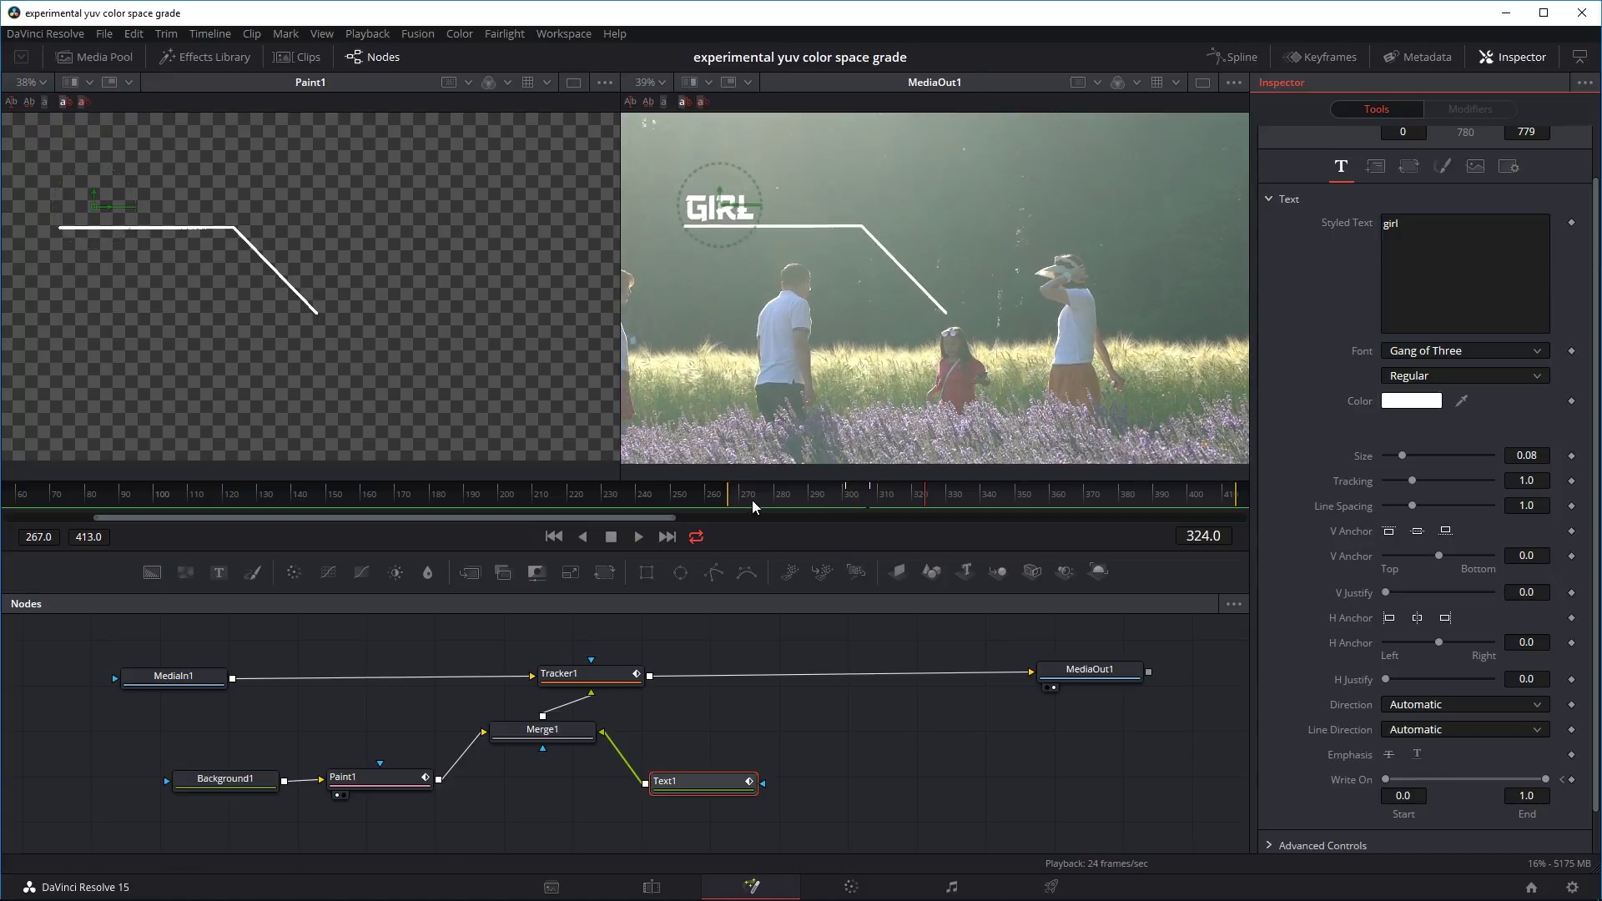
left_click(750, 499)
key("space")
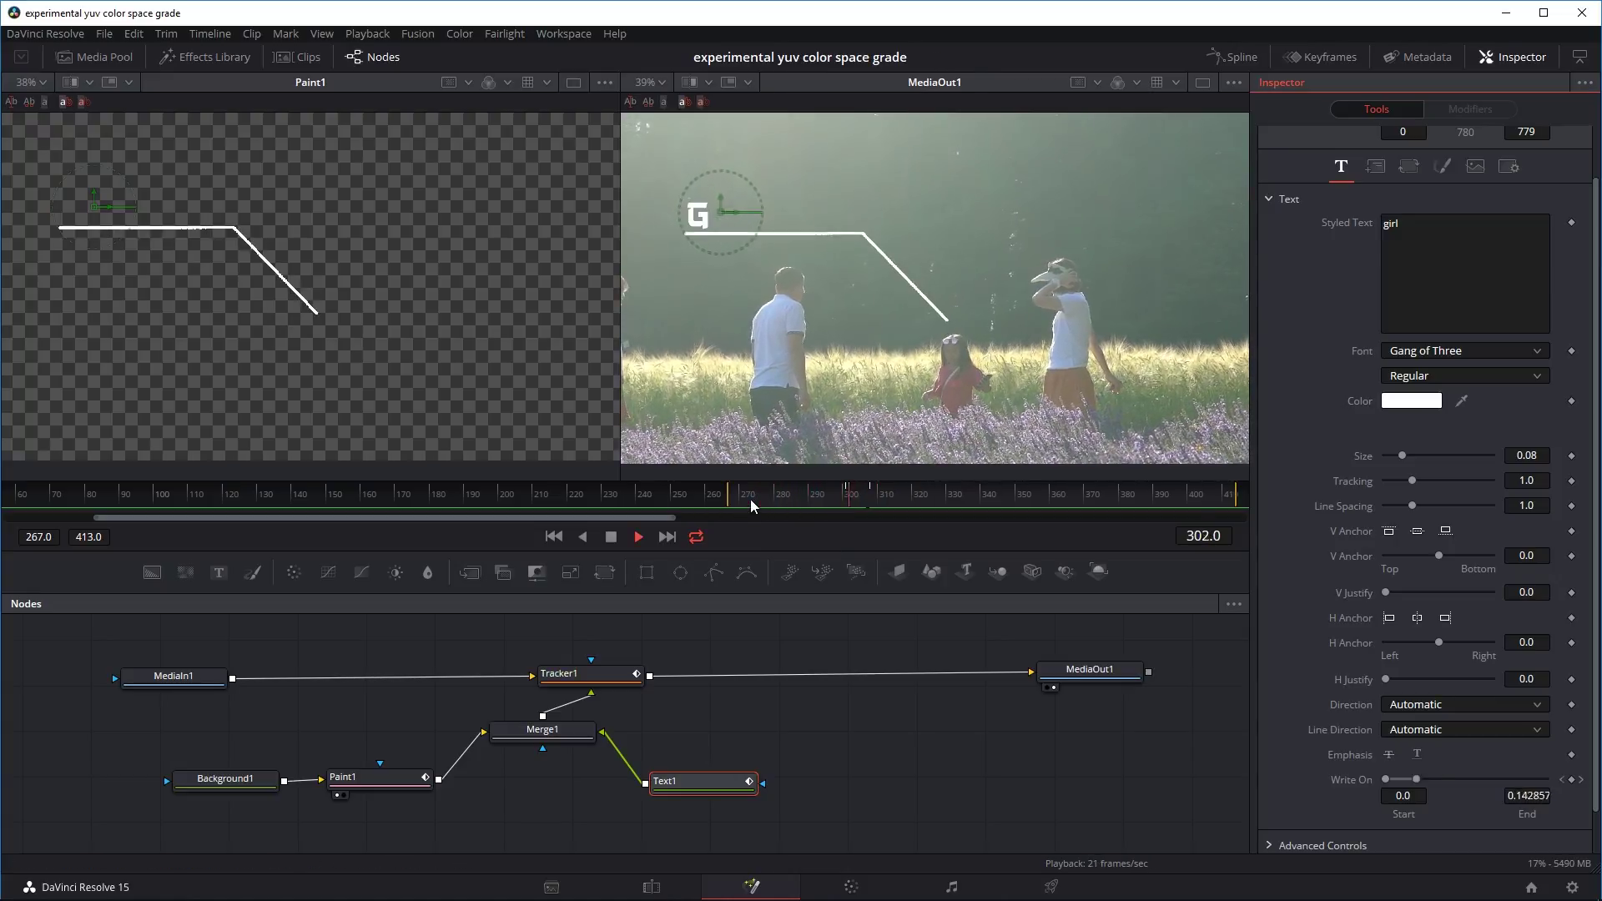
key("space")
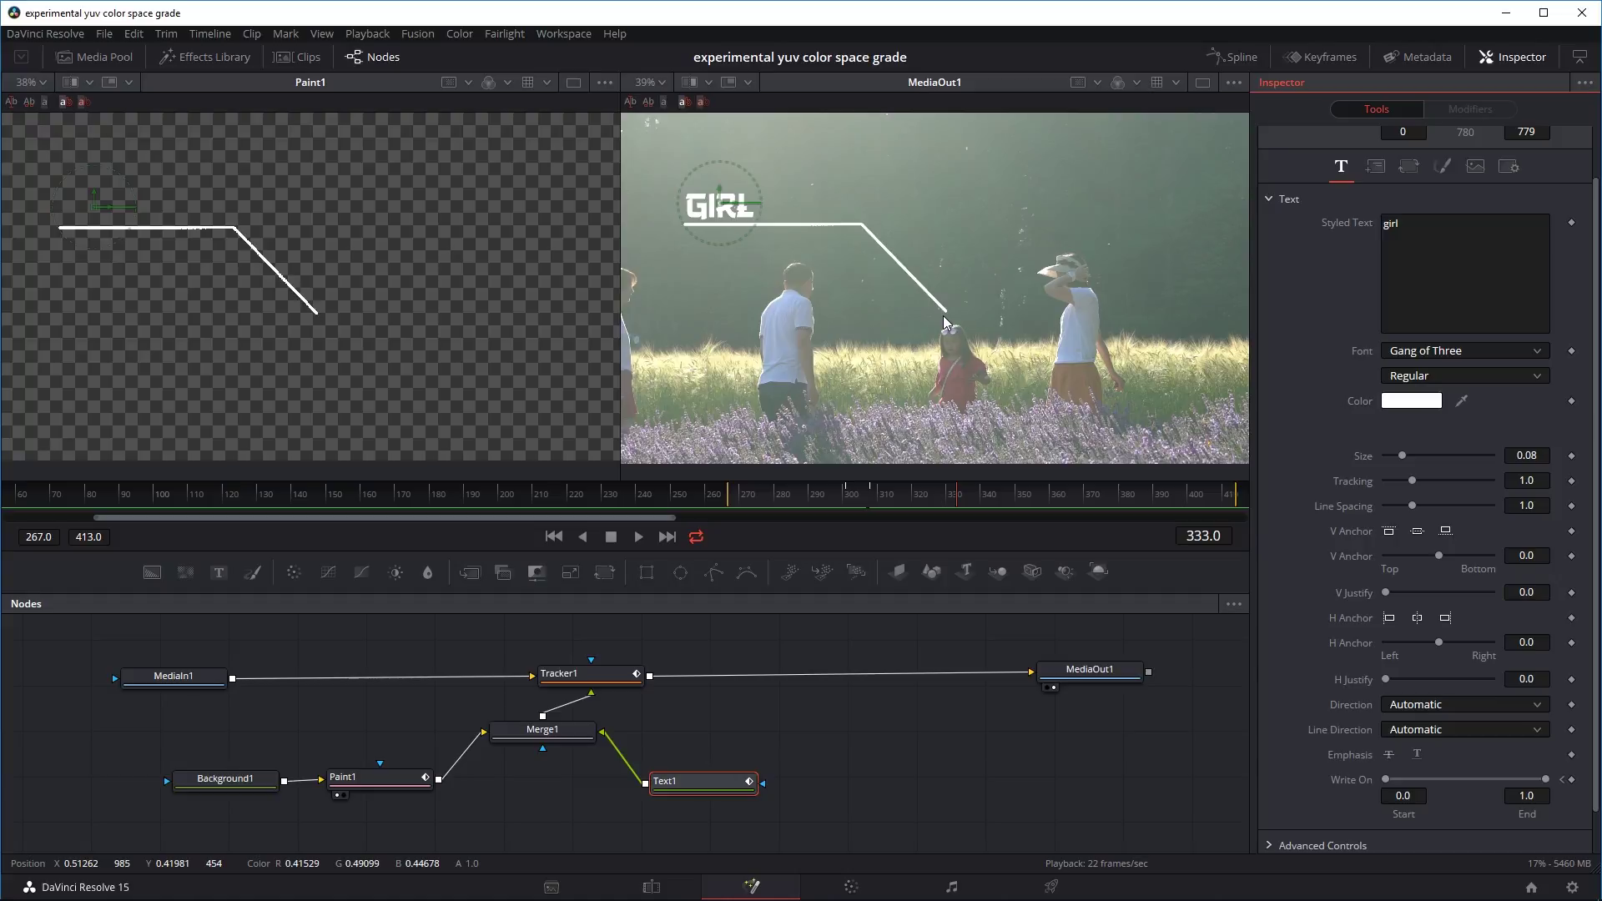
Move the Background1, Paint1, Merge1 and Text1 nodes together slightly down and left, then deselect them.
mouse_move(782, 719)
left_mouse_down()
mouse_move(418, 815)
mouse_move(170, 843)
left_mouse_up()
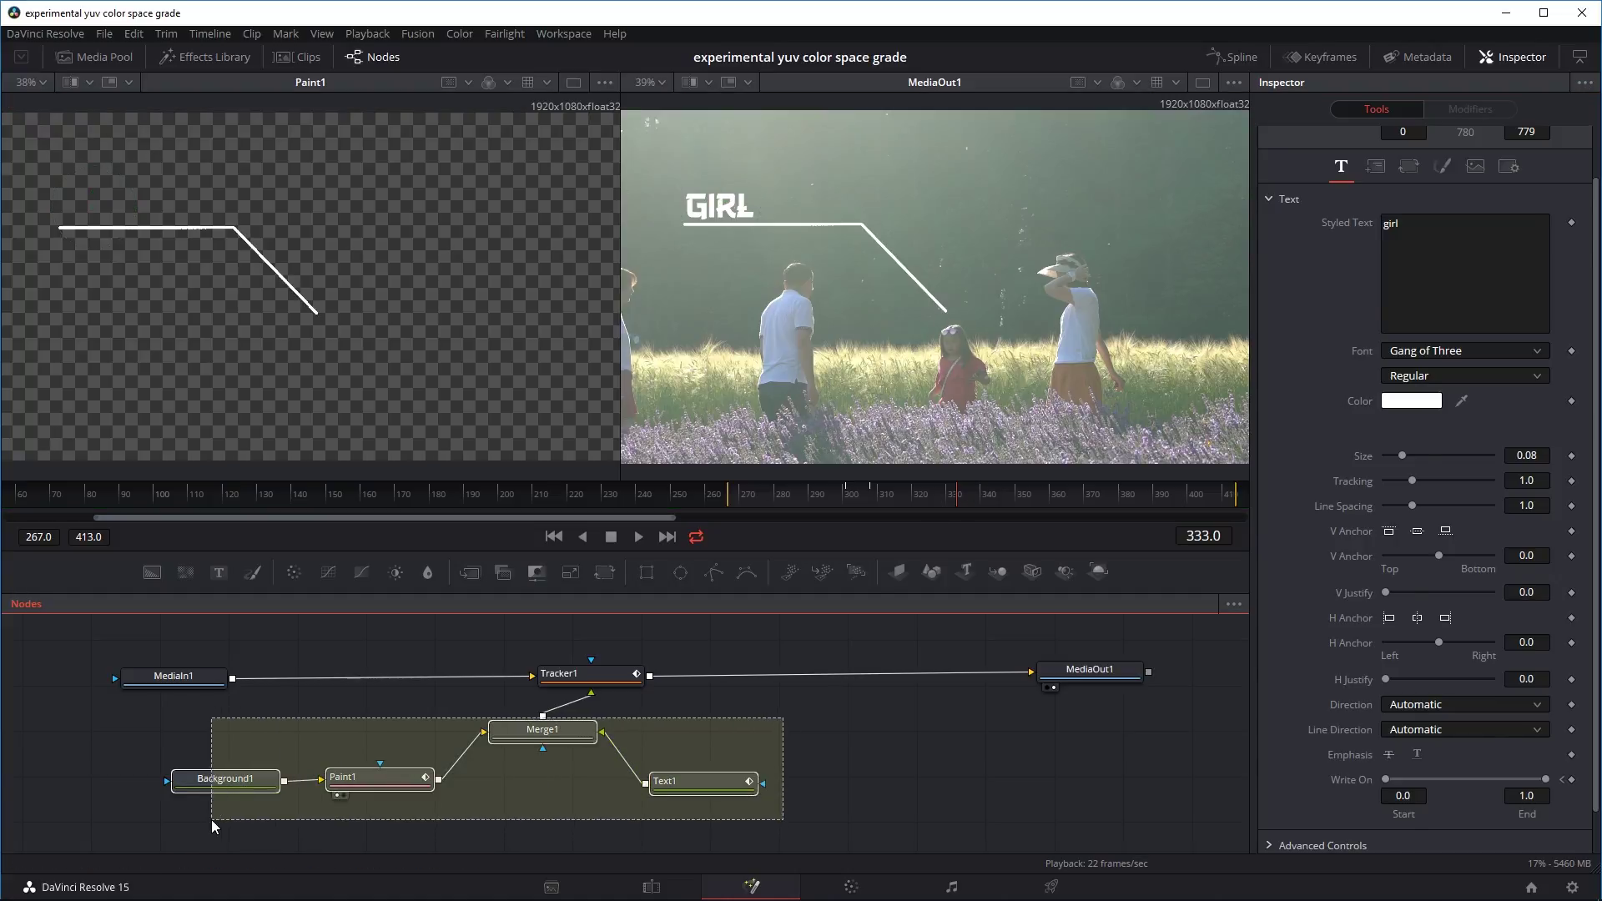
left_click_drag(545, 740, 477, 760)
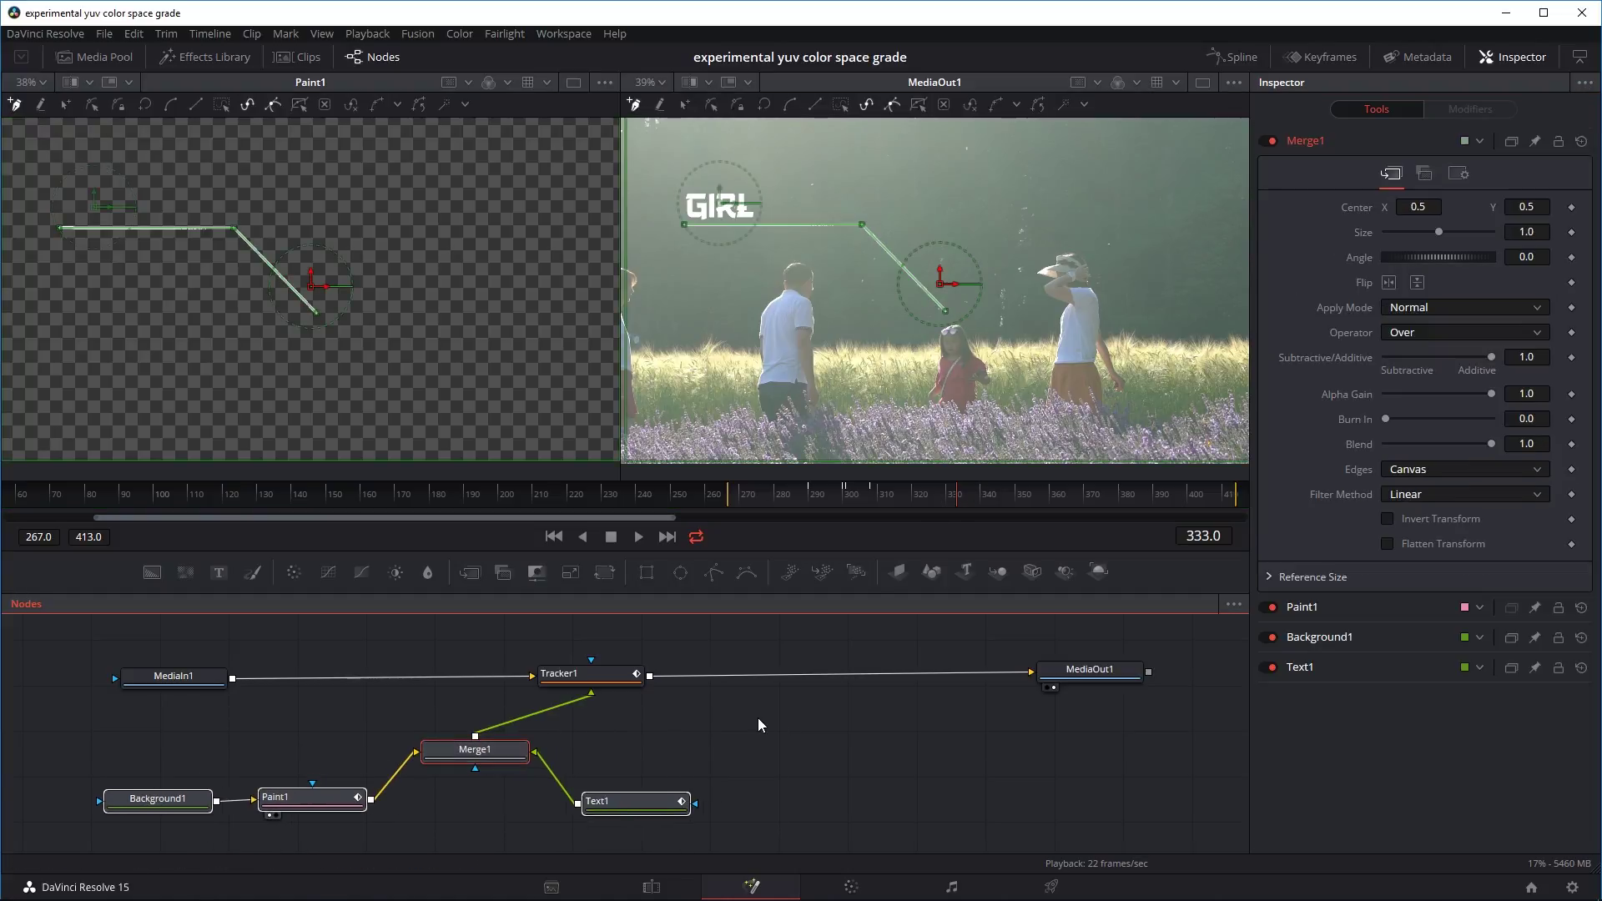
left_click(888, 753)
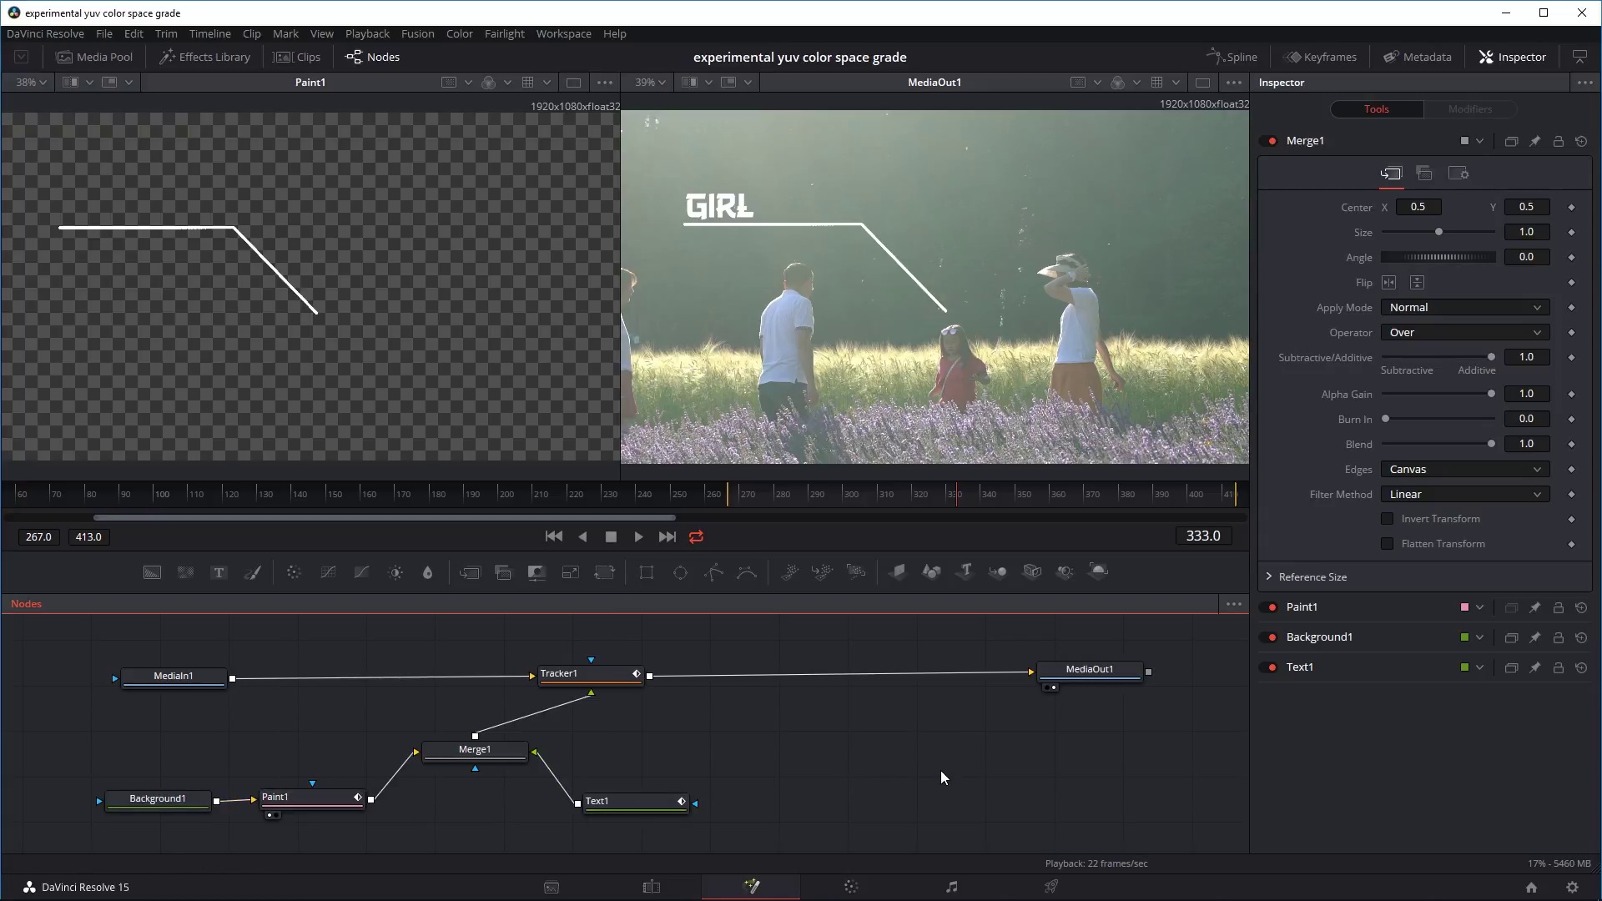
Add a second Paint node, unconnected, in the empty graph area below the Tracker1 to MediaOut1 connection.
key("shift+space")
type("paint")
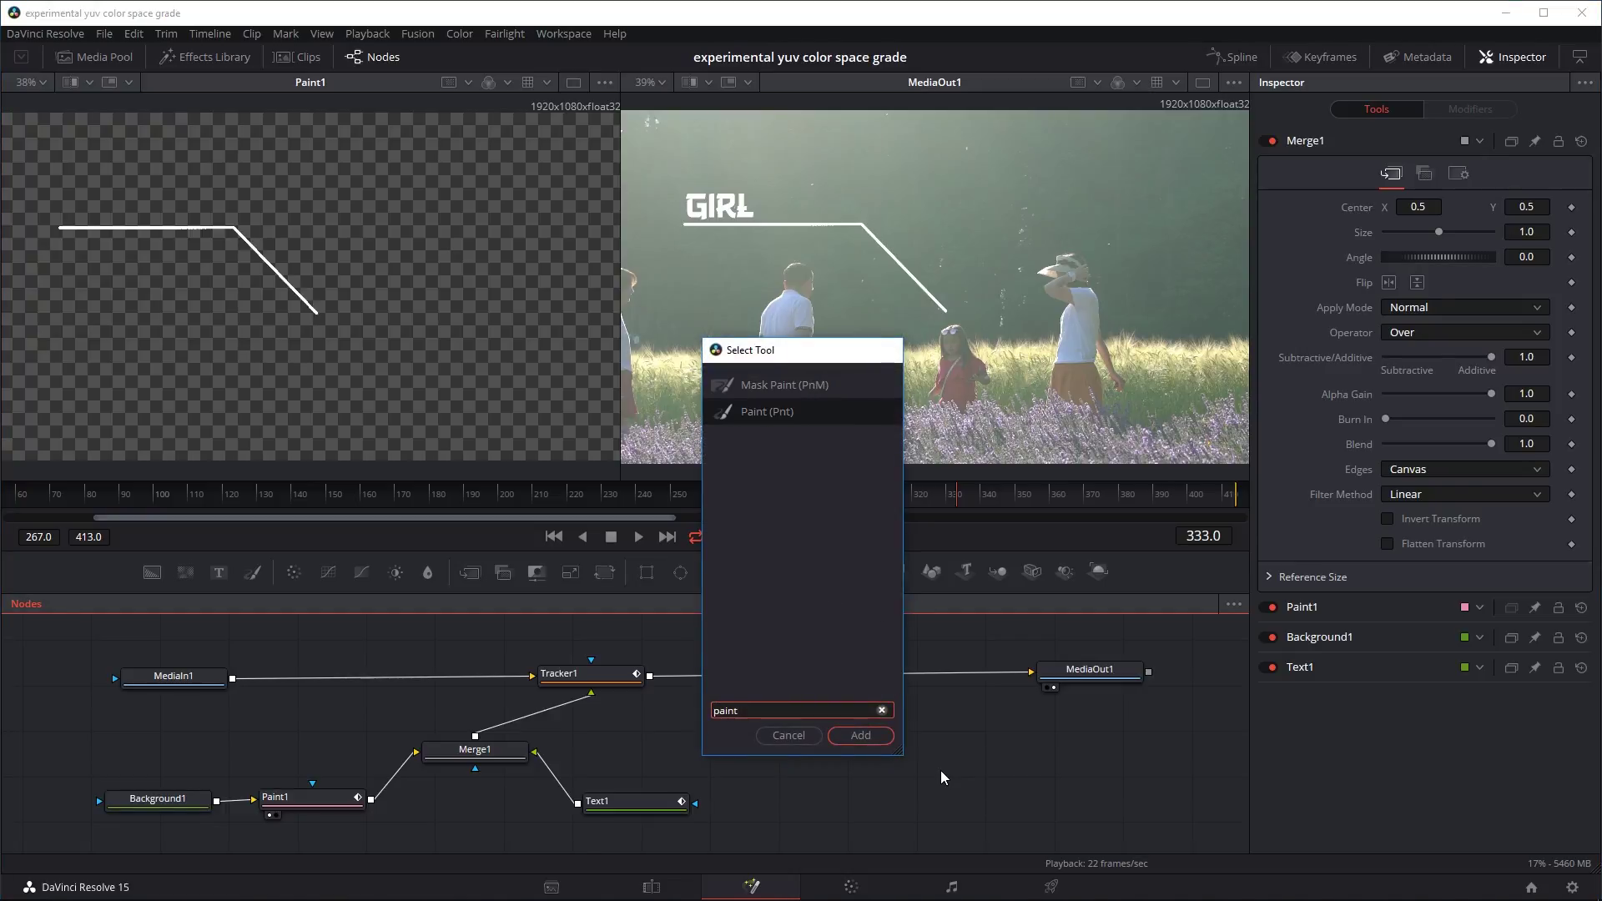
key("Return")
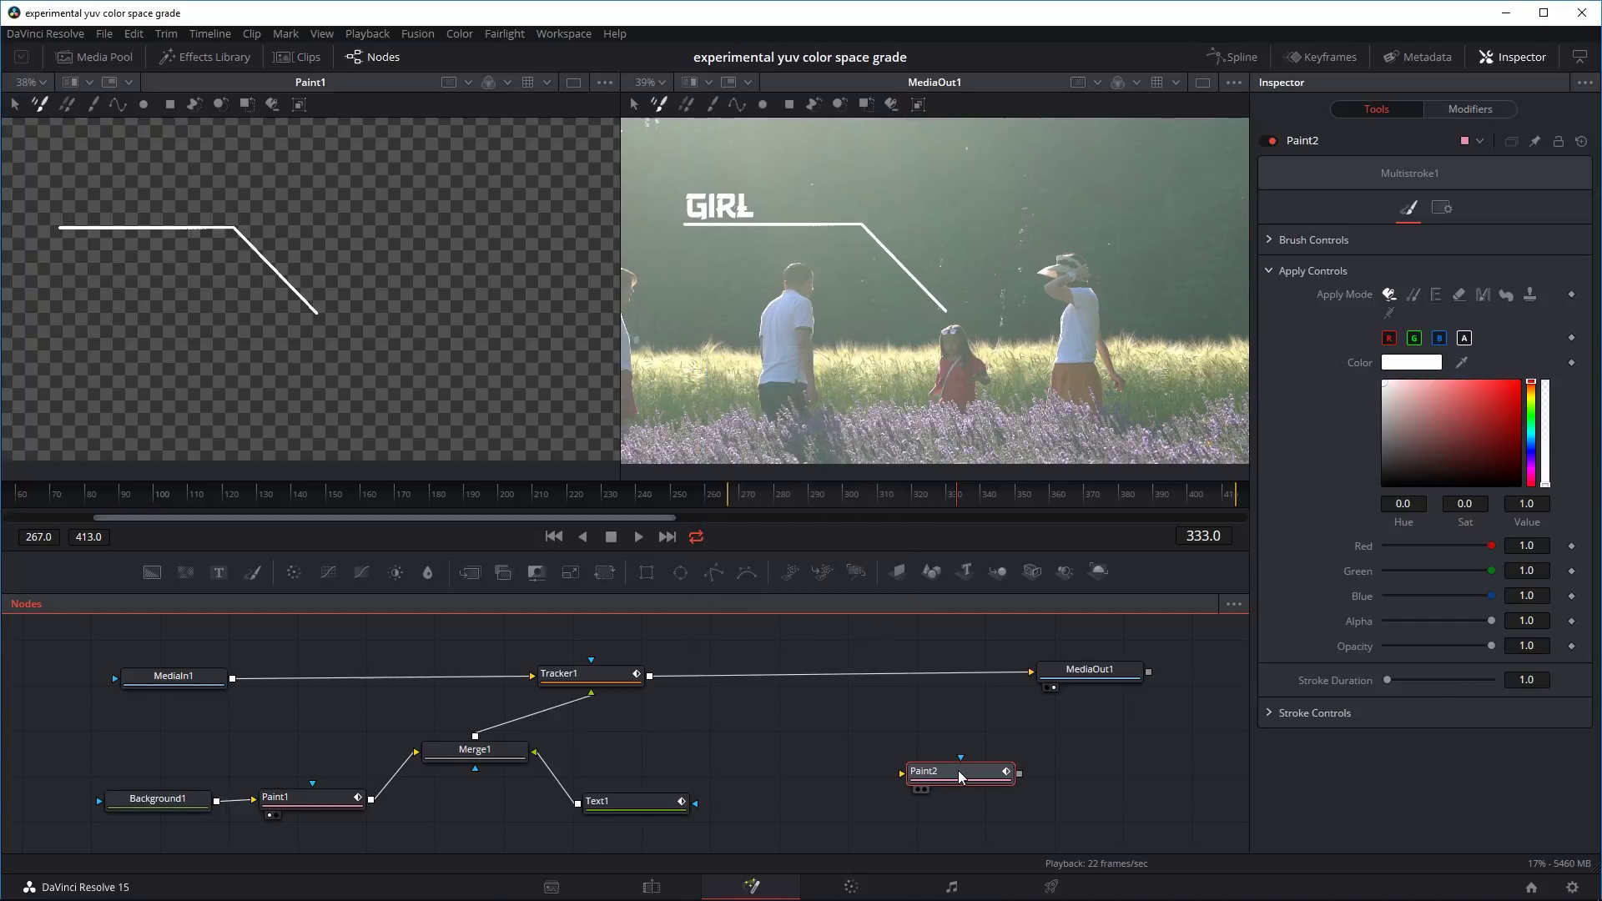
Add a Background node, place it just before Paint2 and connect its output to Paint2's input.
key("shift+space")
type("back")
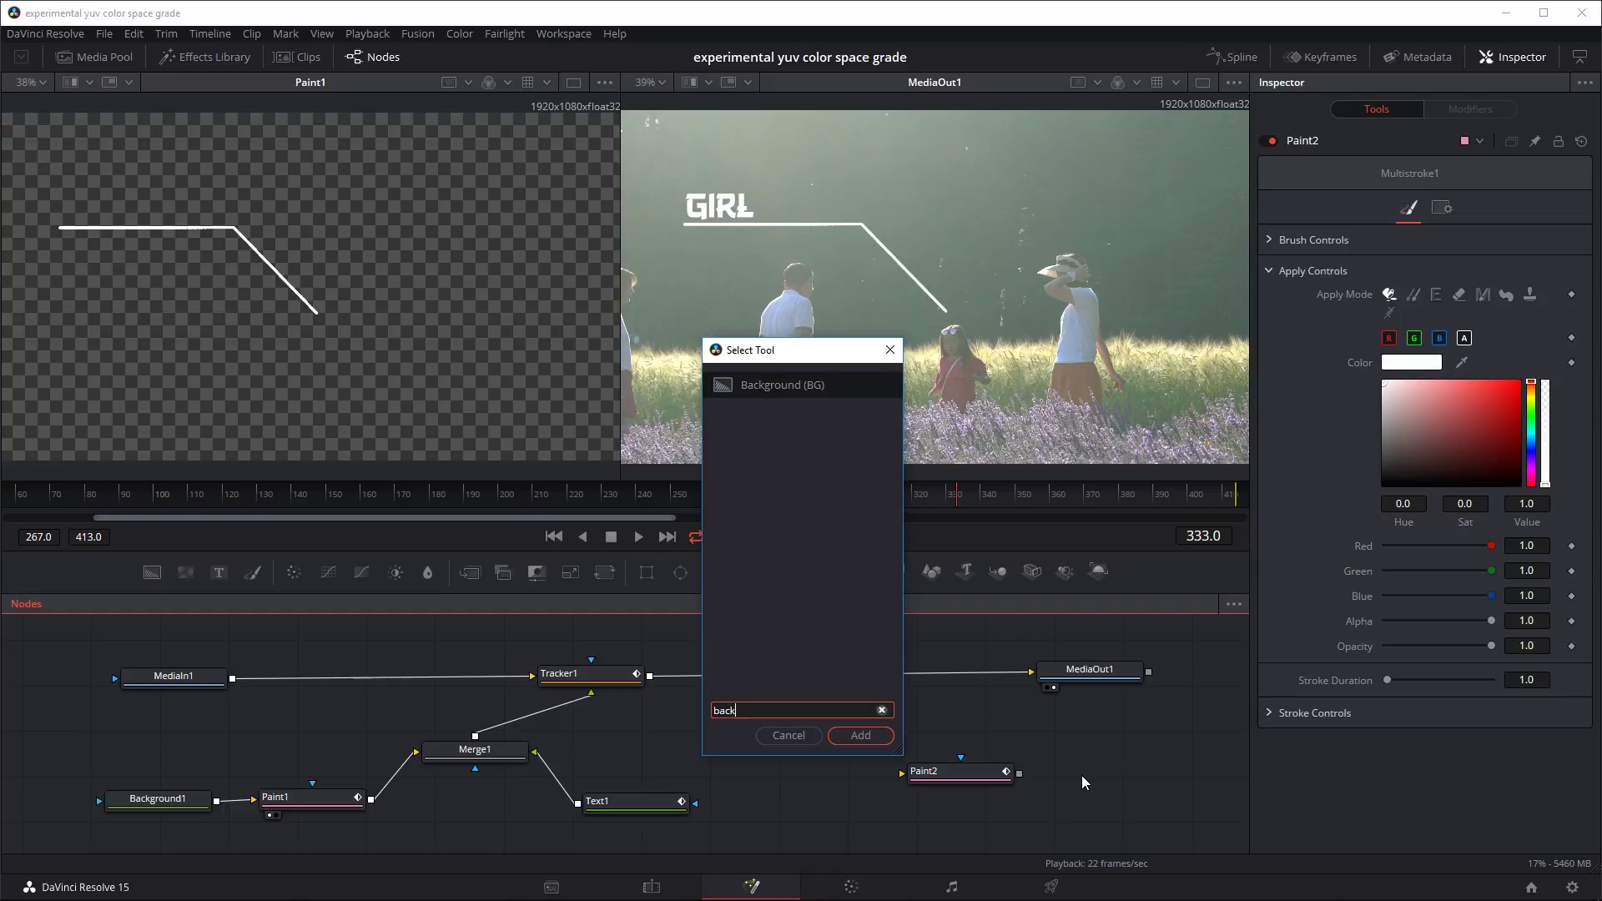
key("Return")
mouse_move(1081, 774)
left_mouse_down()
mouse_move(1046, 747)
mouse_move(789, 773)
left_mouse_up()
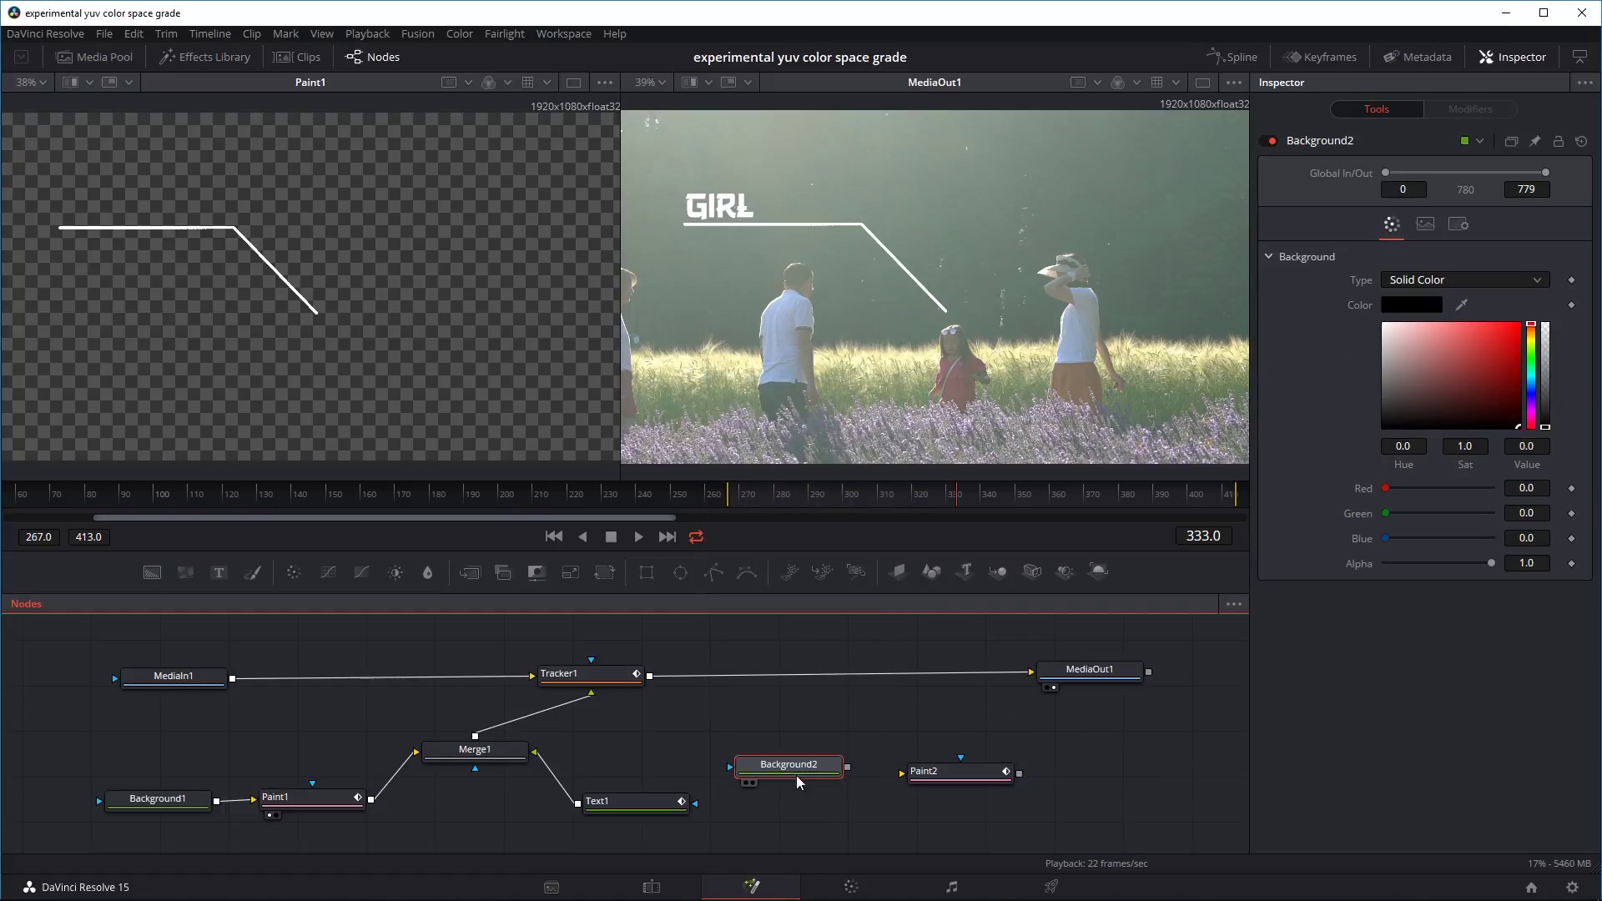
left_click_drag(963, 784, 1086, 792)
left_click_drag(800, 777, 1122, 791)
left_click(1095, 792)
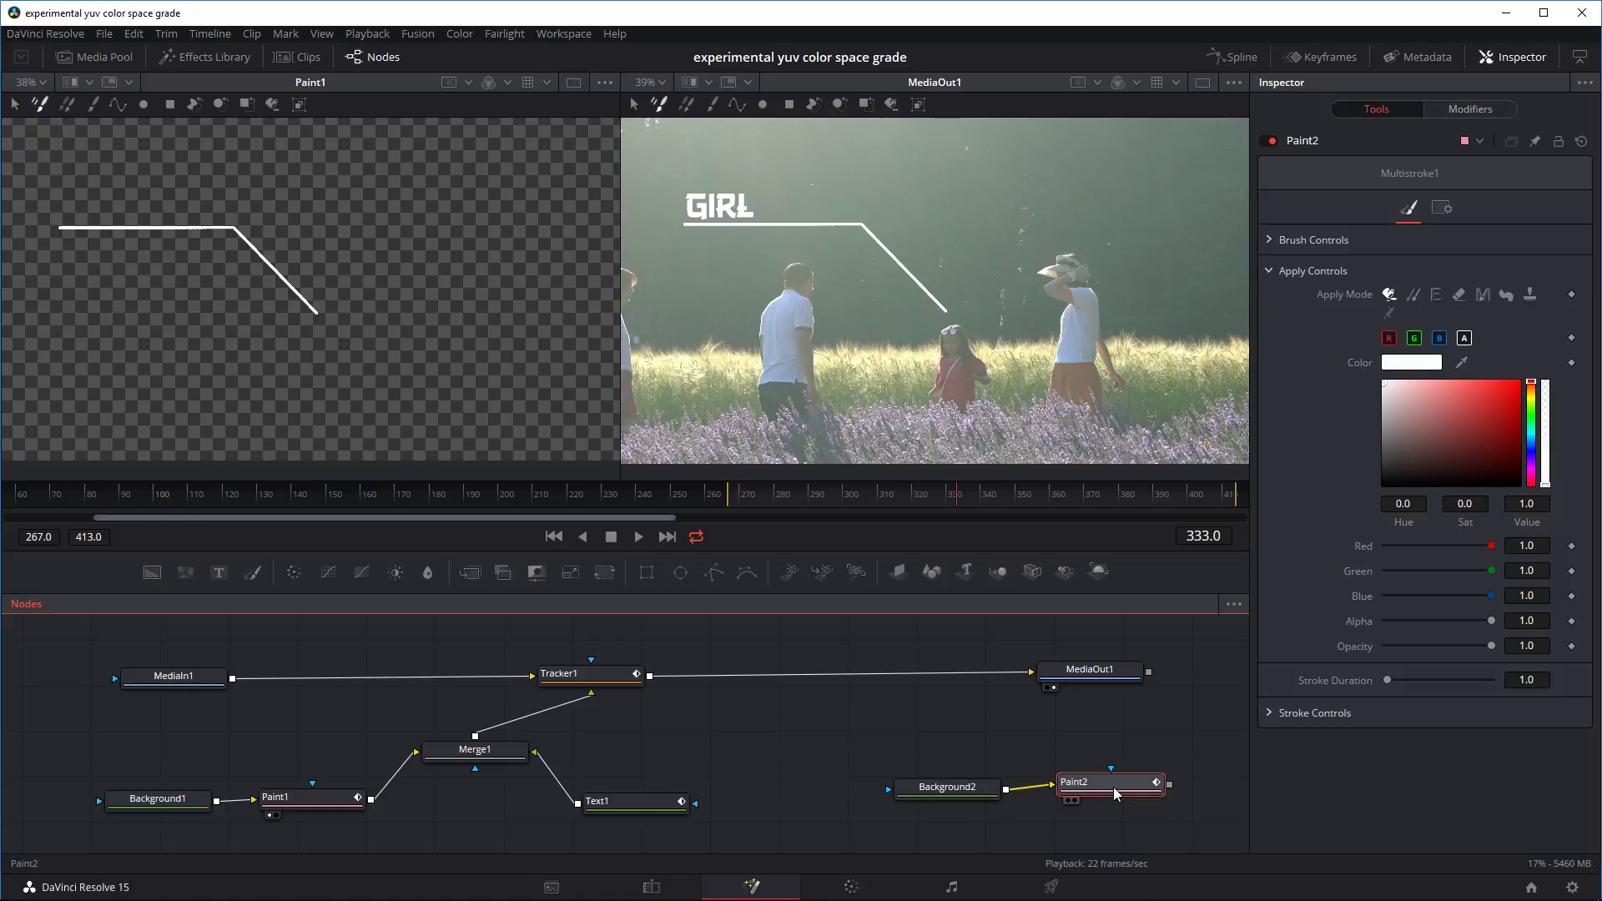
Display Paint2 in the viewer that was showing Paint1, and bring the Background2 and Paint2 nodes closer together.
mouse_move(1115, 795)
left_mouse_down()
mouse_move(655, 612)
mouse_move(340, 412)
left_mouse_up()
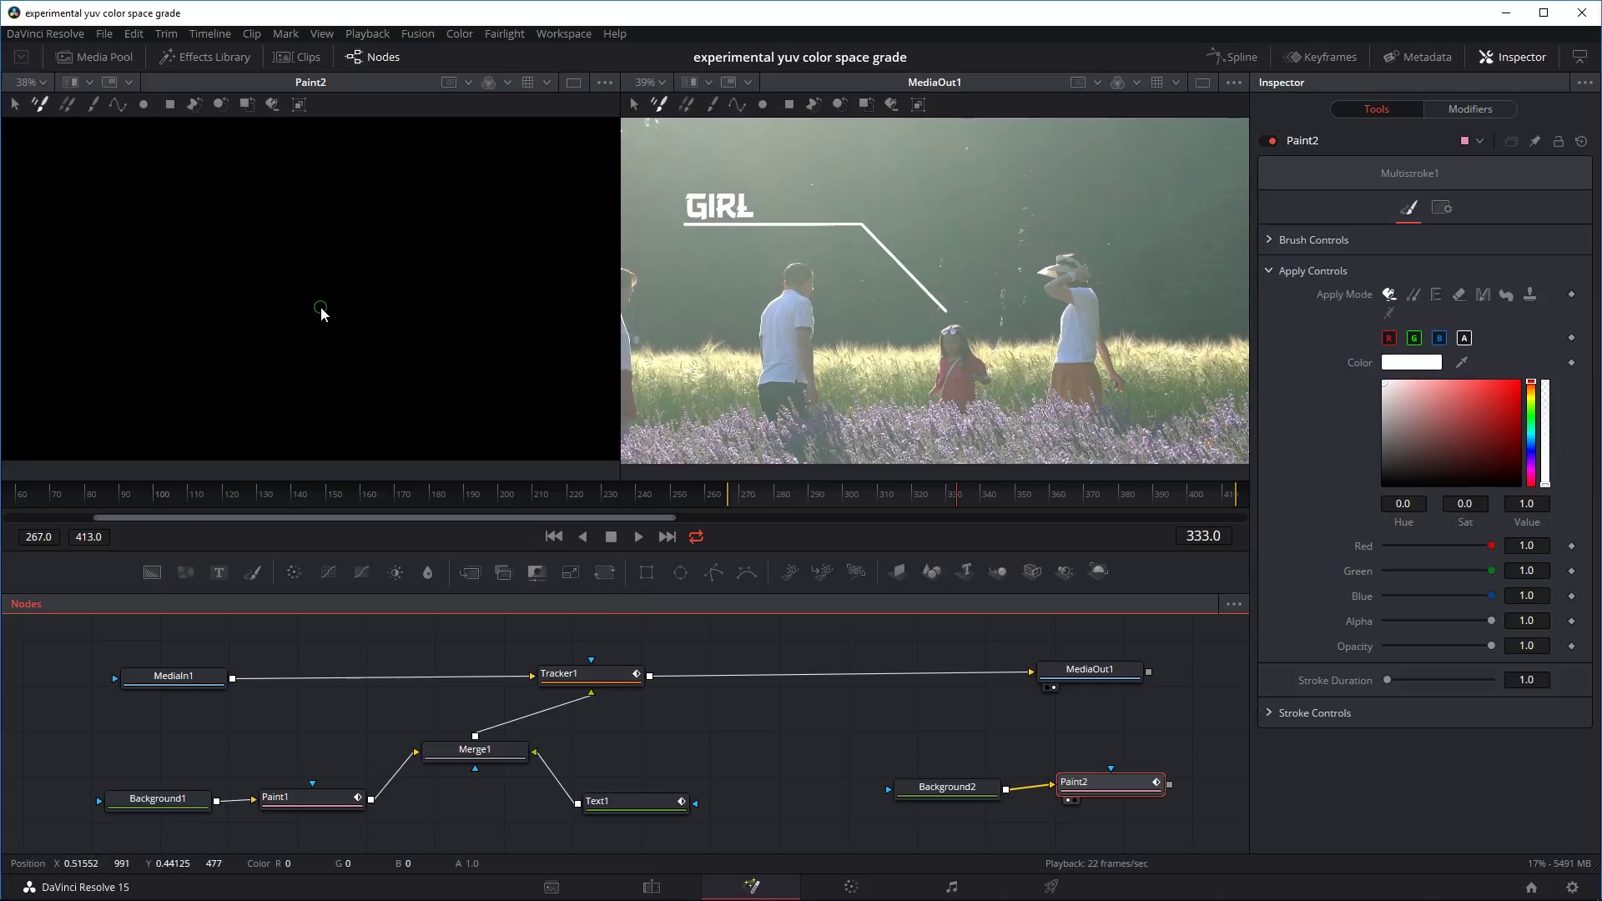
left_click(995, 794)
left_click_drag(1110, 781, 1106, 785)
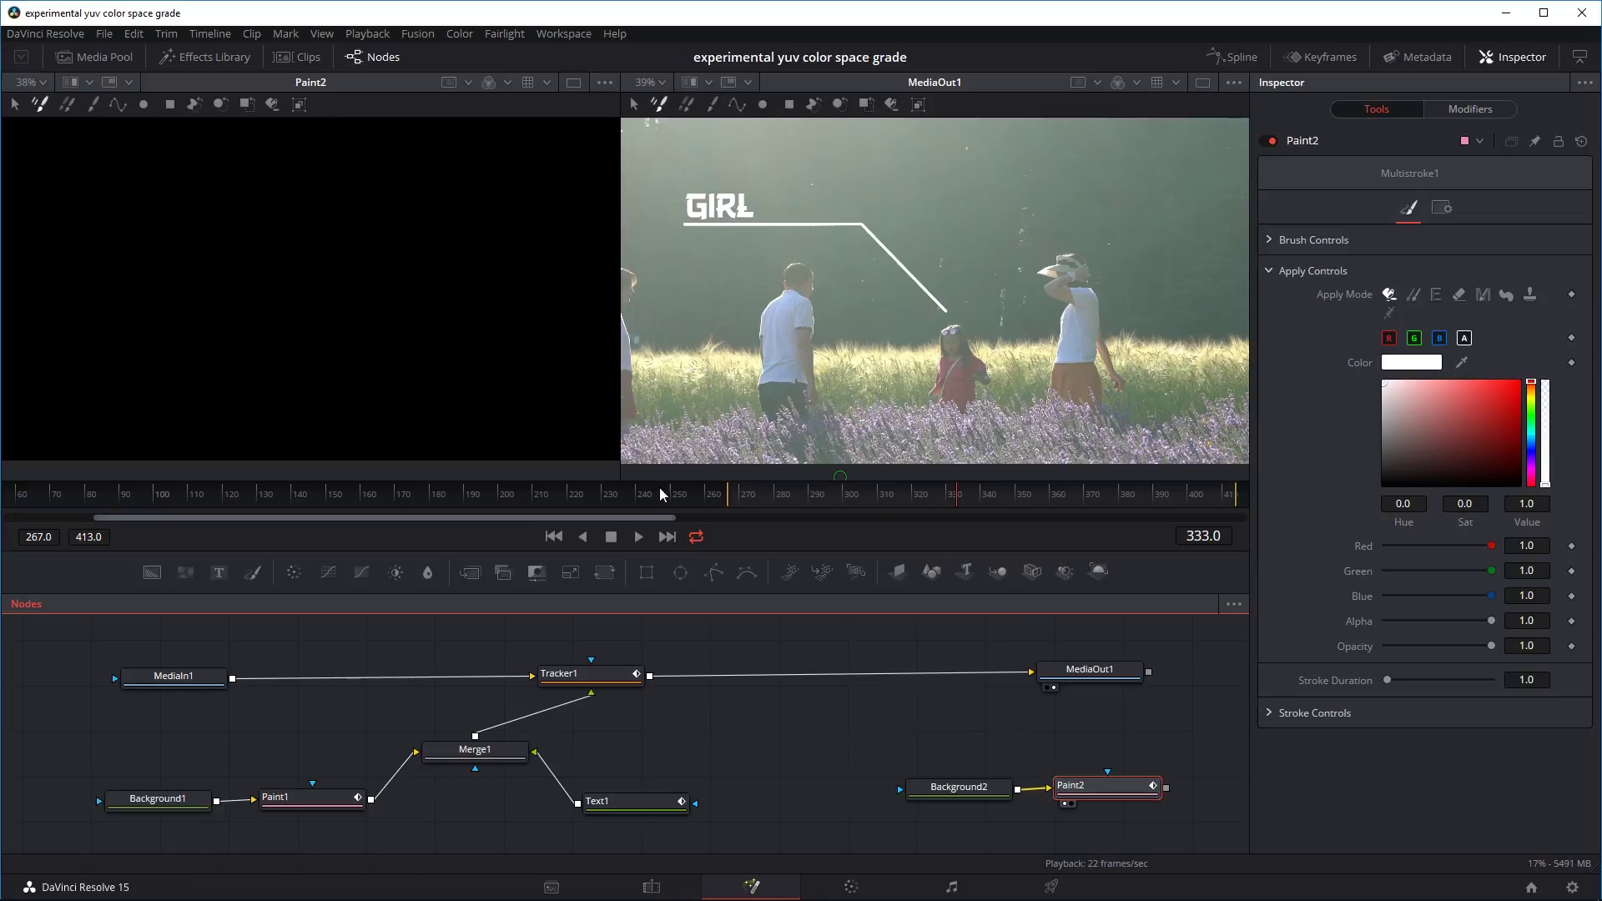
Draw a small white circle near the centre of Paint2 with the Circle paint tool, and set Background2's alpha to 0.
left_click(143, 105)
left_click_drag(293, 289, 298, 302)
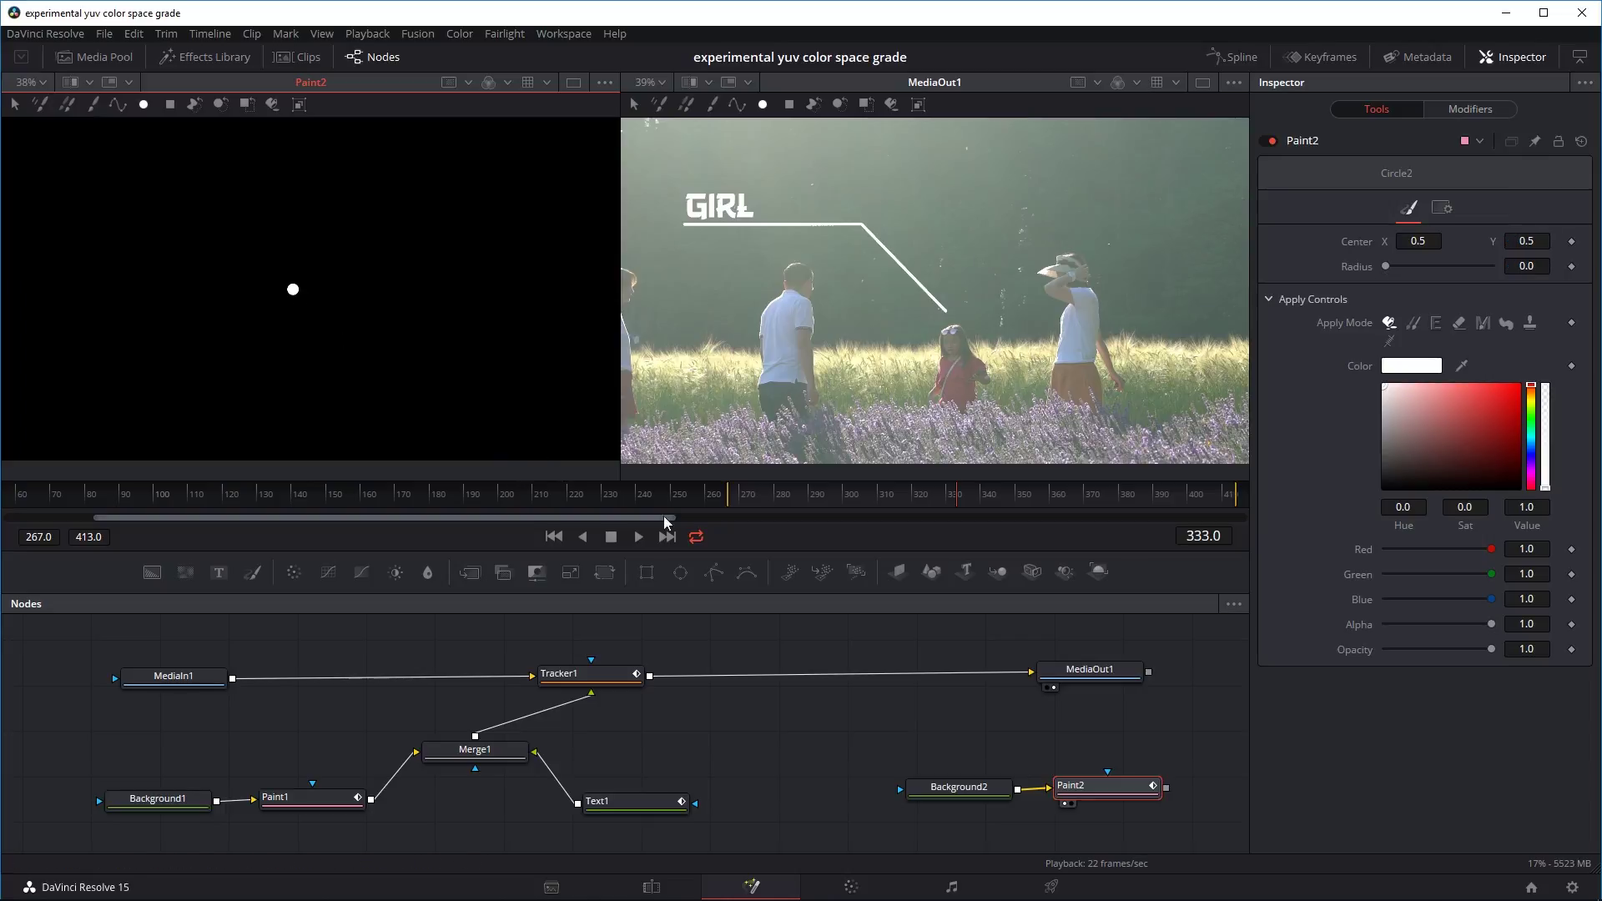
left_click(959, 787)
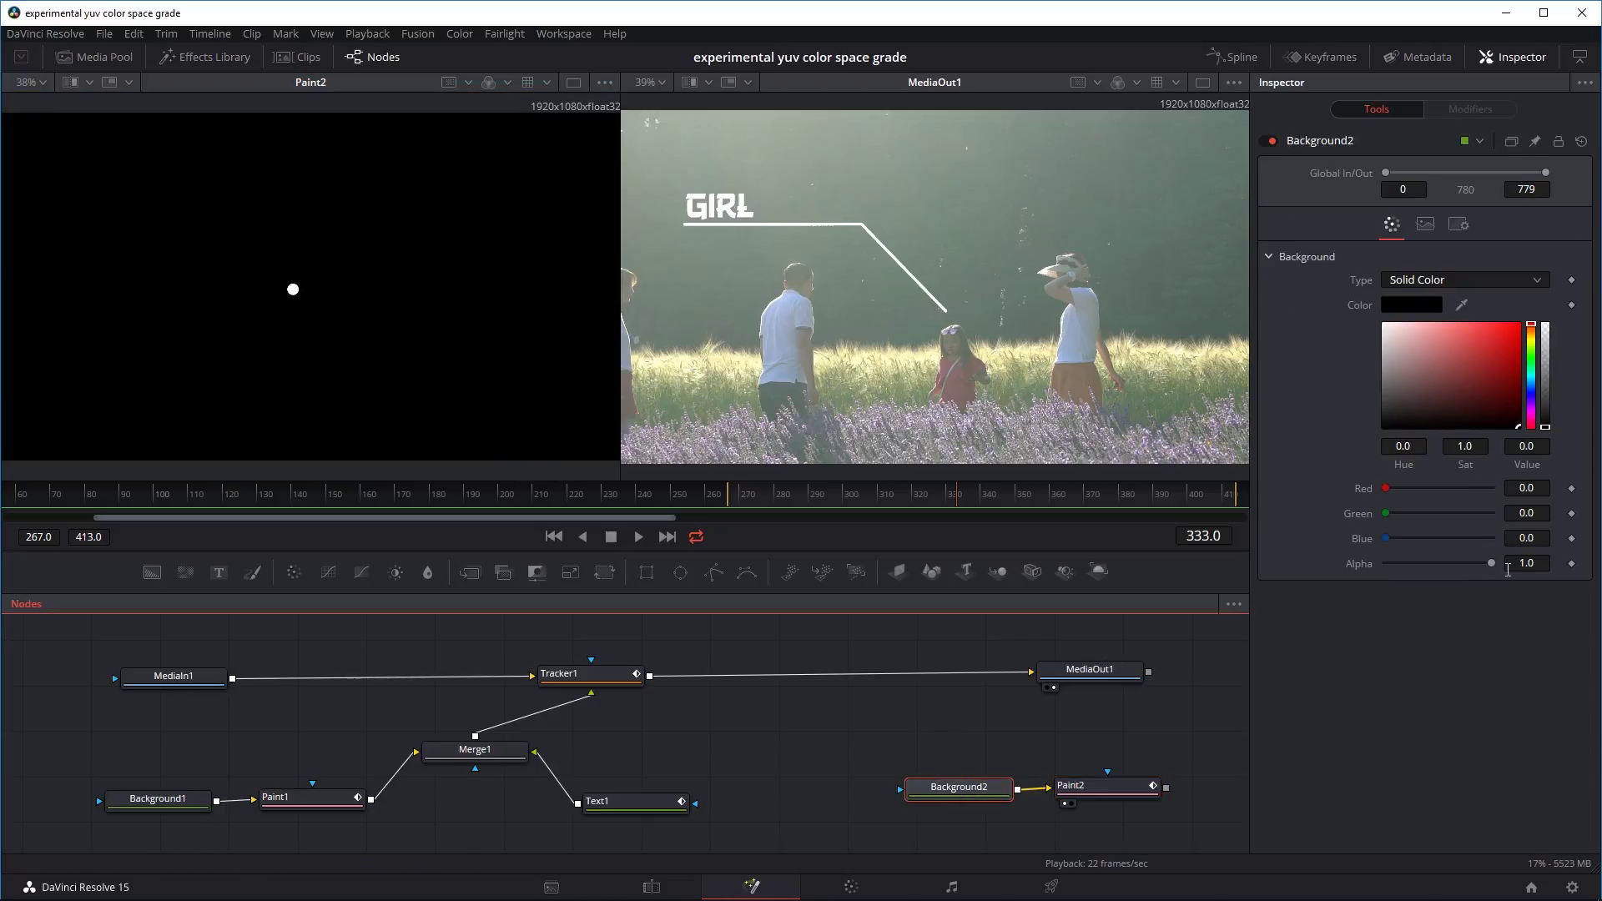
left_click_drag(1493, 564, 1368, 565)
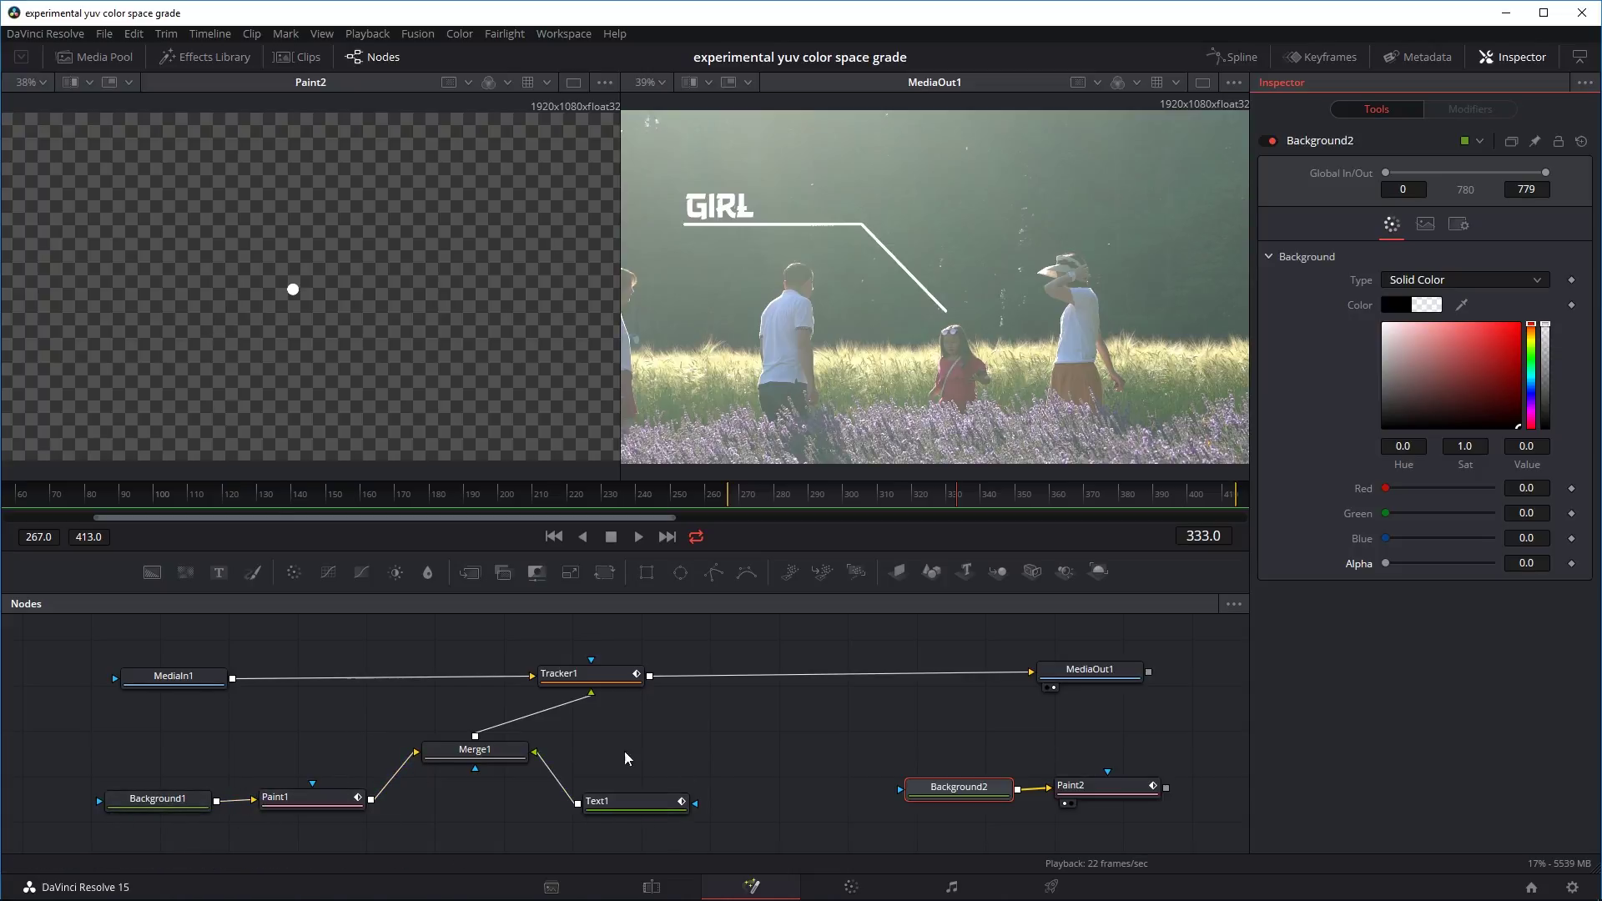
Shift Merge1 slightly and add a second, unconnected Merge node in the free area between Merge1 and Background2.
mouse_move(479, 751)
left_mouse_down()
mouse_move(448, 748)
mouse_move(462, 743)
left_mouse_up()
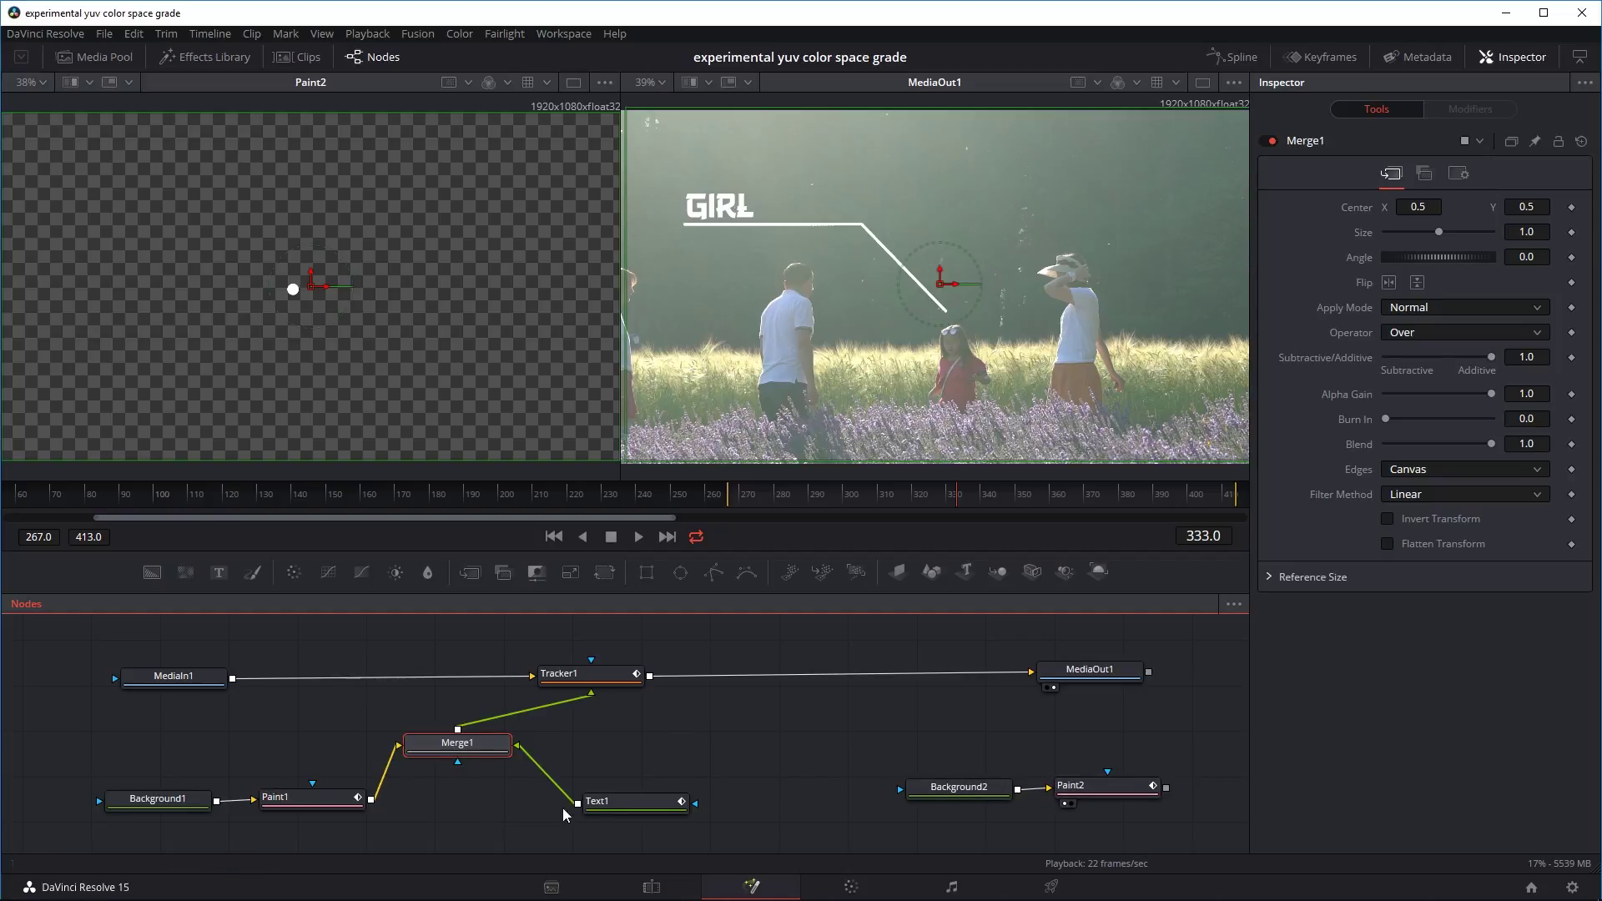
left_click(824, 734)
key("ctrl+space")
type("back")
key("BackSpace")
key("BackSpace")
key("BackSpace")
key("BackSpace")
type("mer")
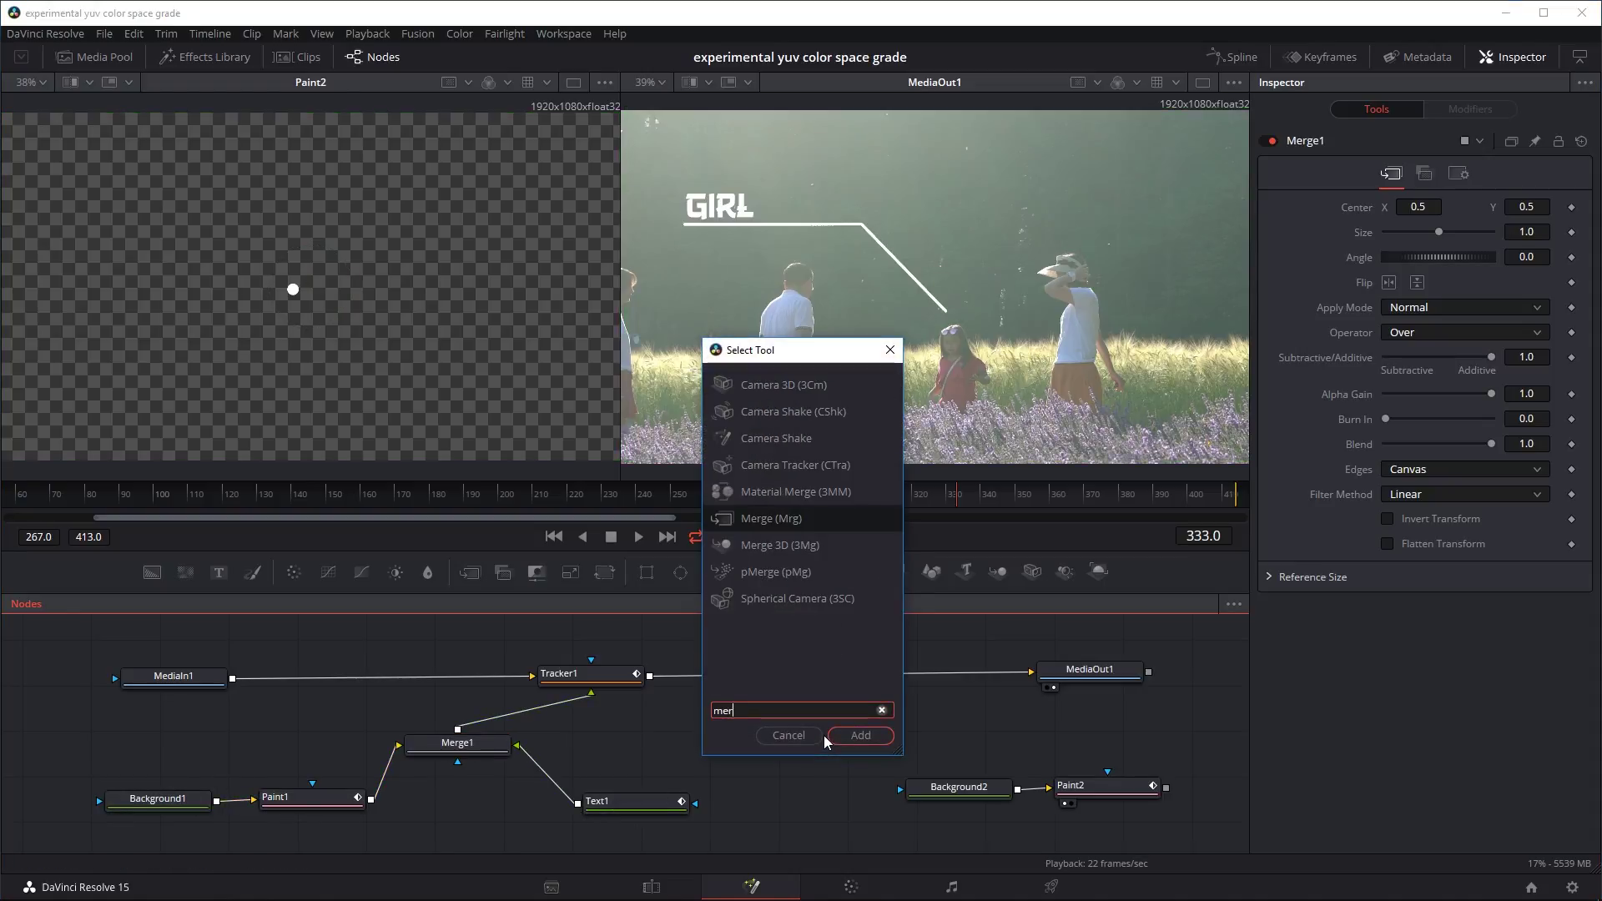
key("Return")
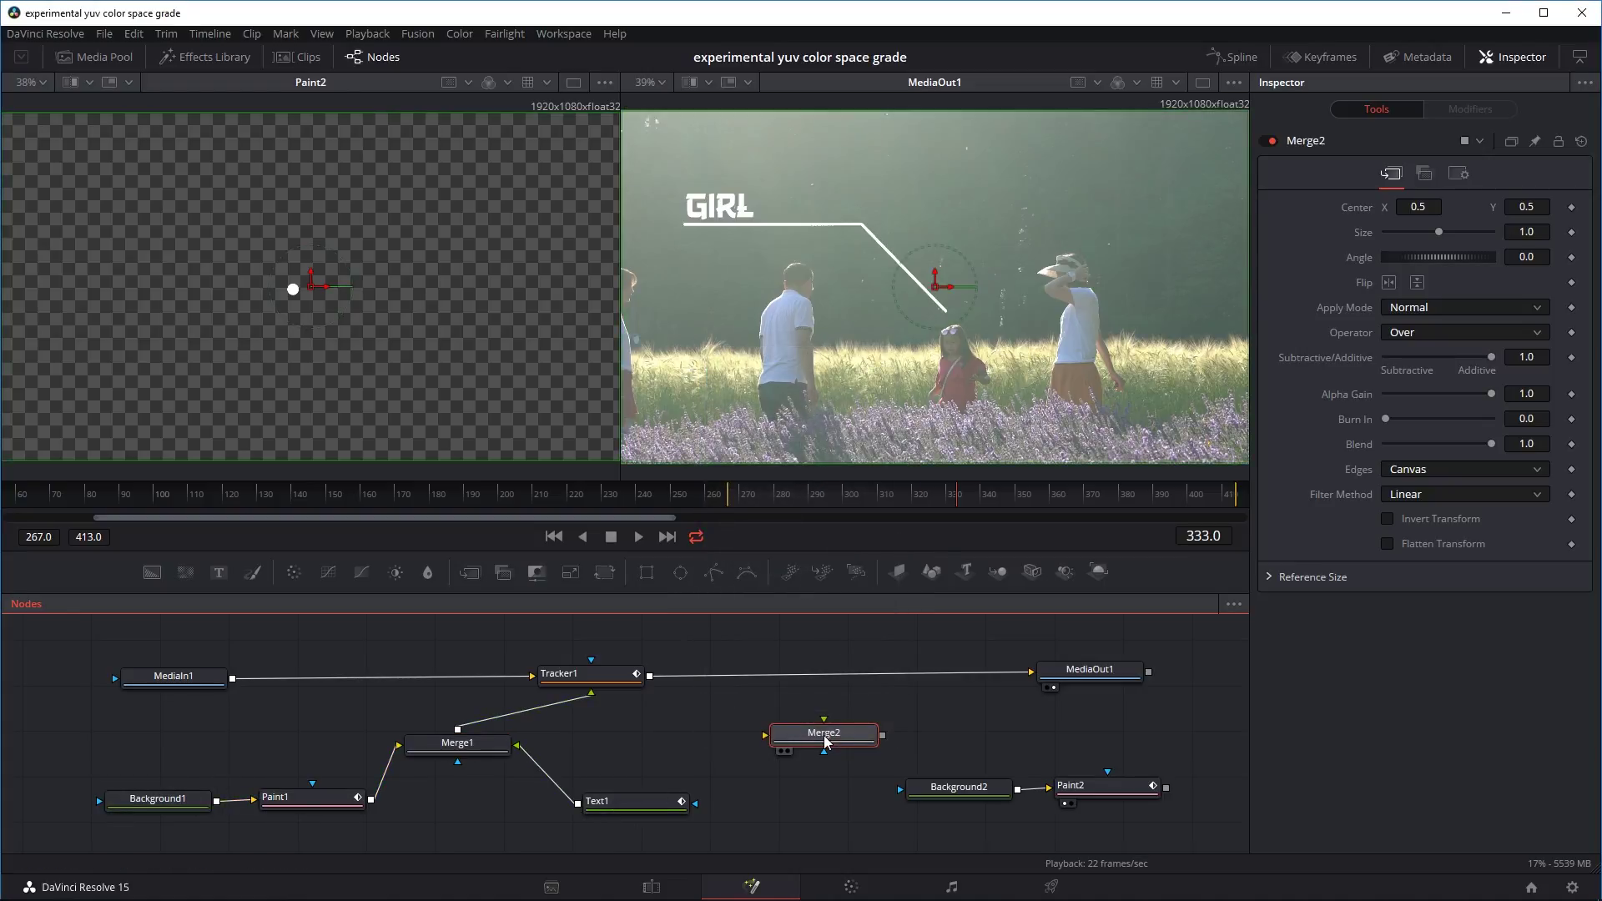
Move the callout branch aside, insert Merge2 between Merge1 and Tracker1, and connect Paint2 to Merge2's foreground input.
left_click_drag(672, 749, 105, 820)
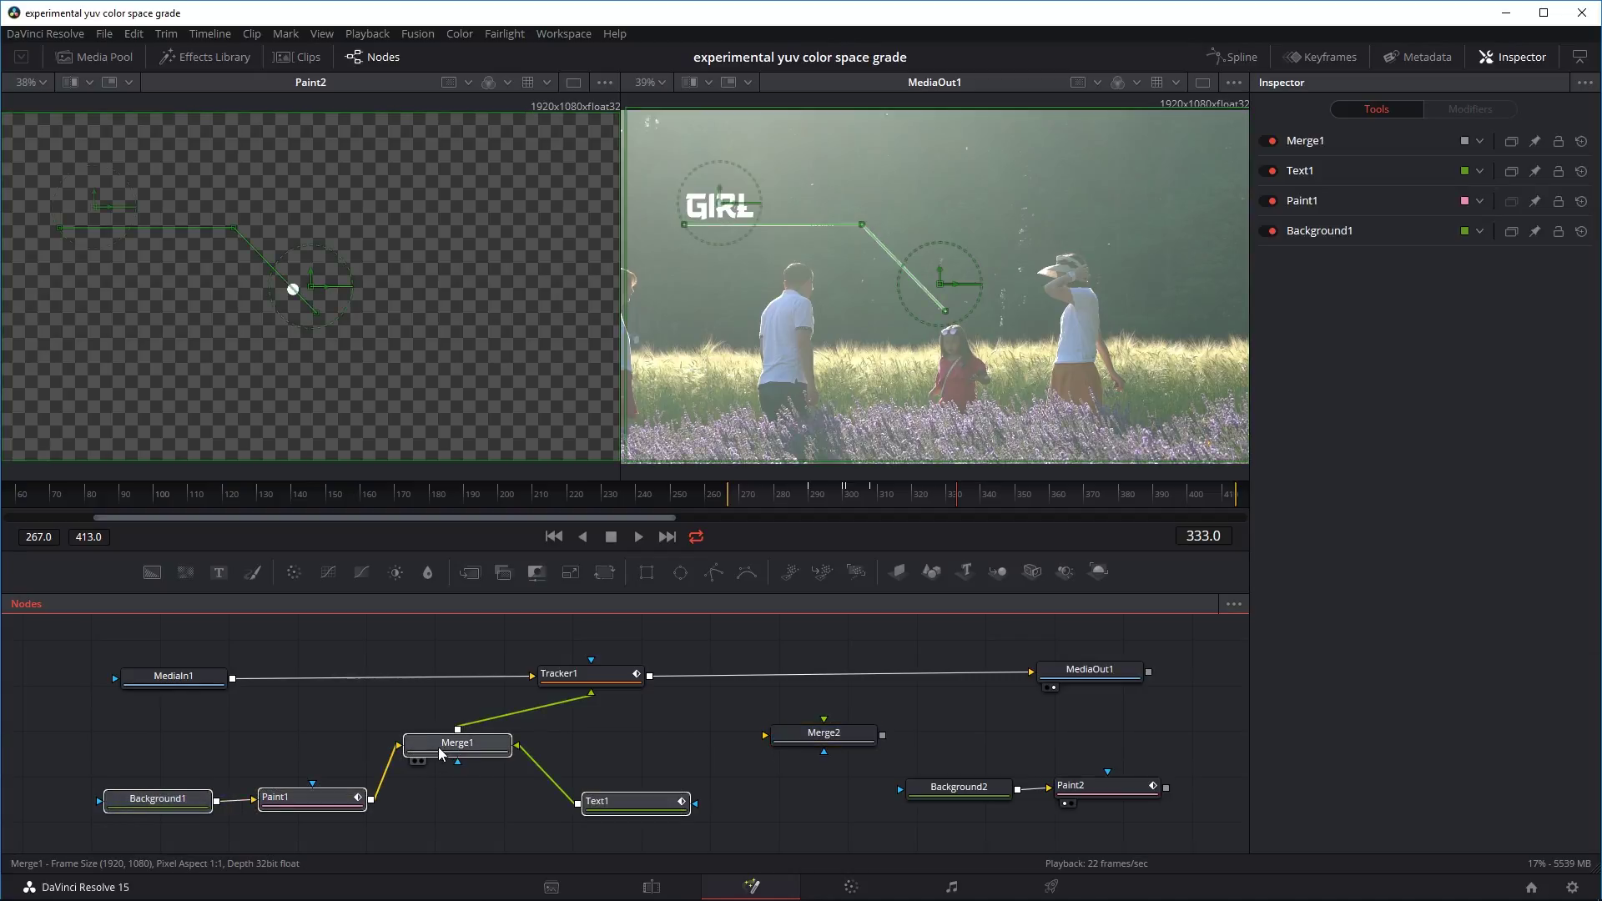
left_click_drag(457, 742, 418, 754)
mouse_move(849, 735)
left_mouse_down()
mouse_move(550, 712)
mouse_move(581, 717)
left_mouse_up()
mouse_move(1168, 790)
left_mouse_down()
mouse_move(913, 716)
mouse_move(530, 719)
mouse_move(607, 723)
left_mouse_up()
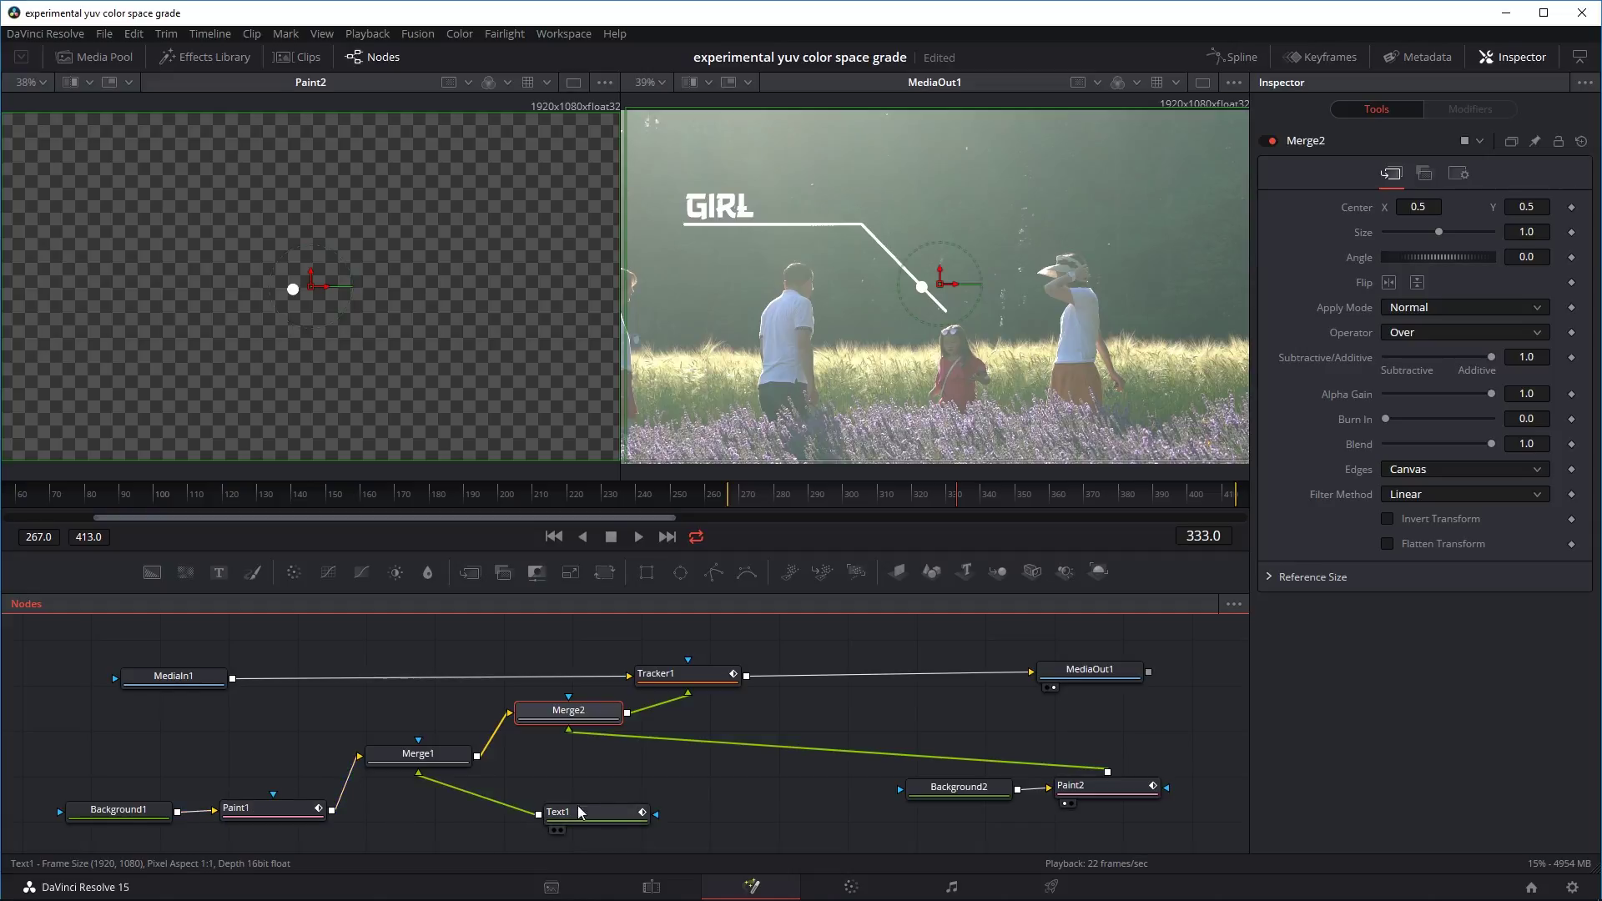
Inspect Merge1 and Merge2, and play the shot from near its start to check how the circle follows the track.
left_click(432, 756)
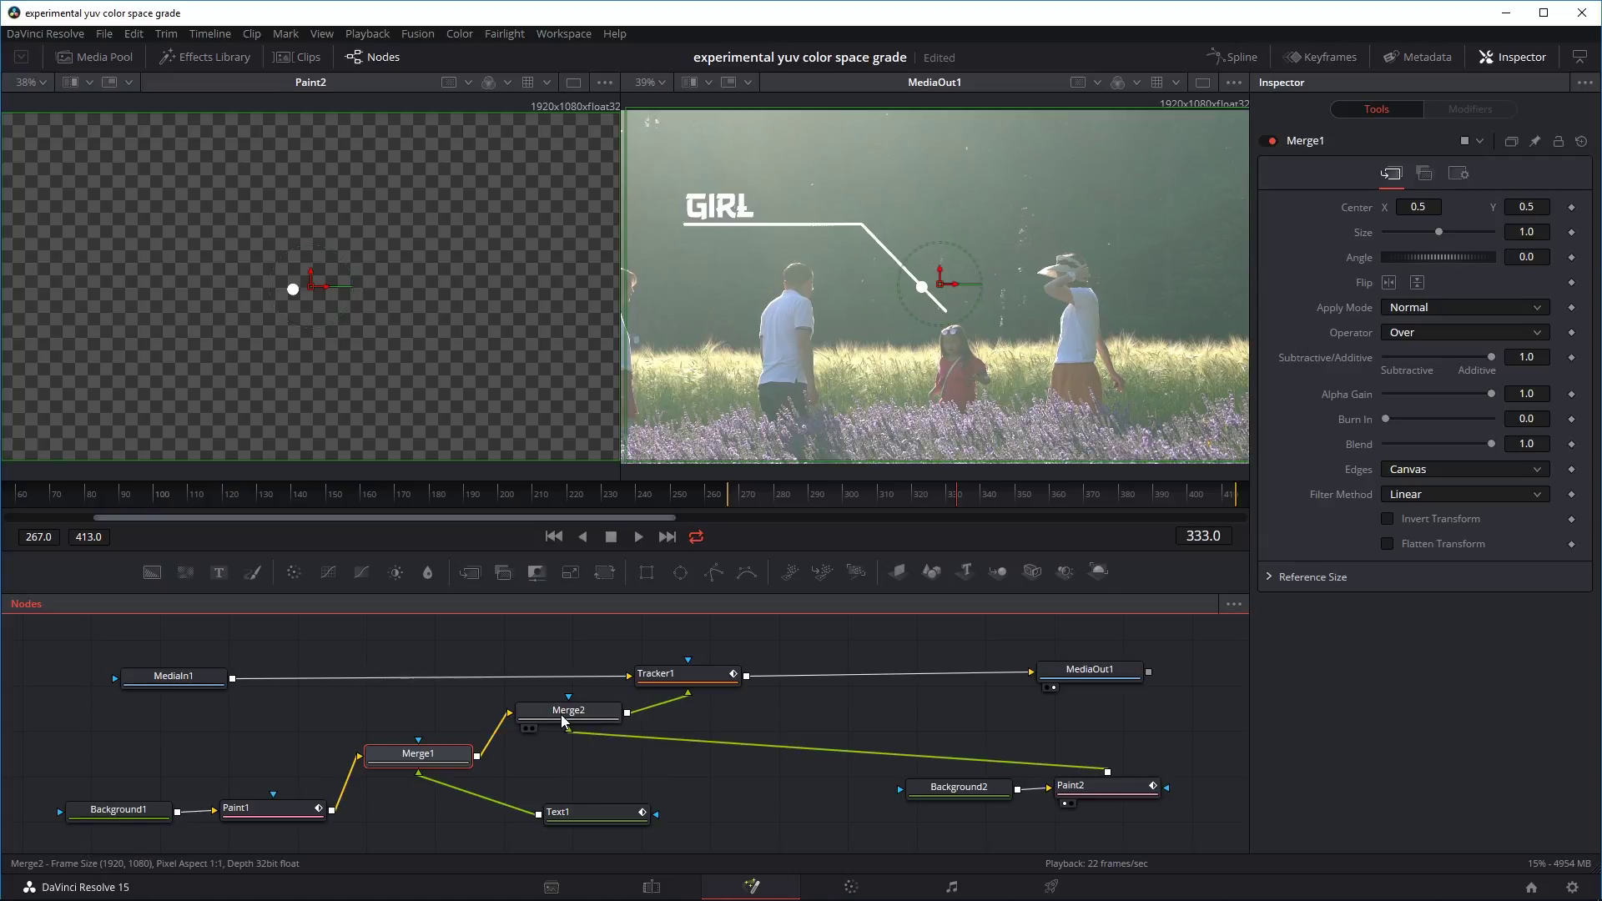
left_click(563, 719)
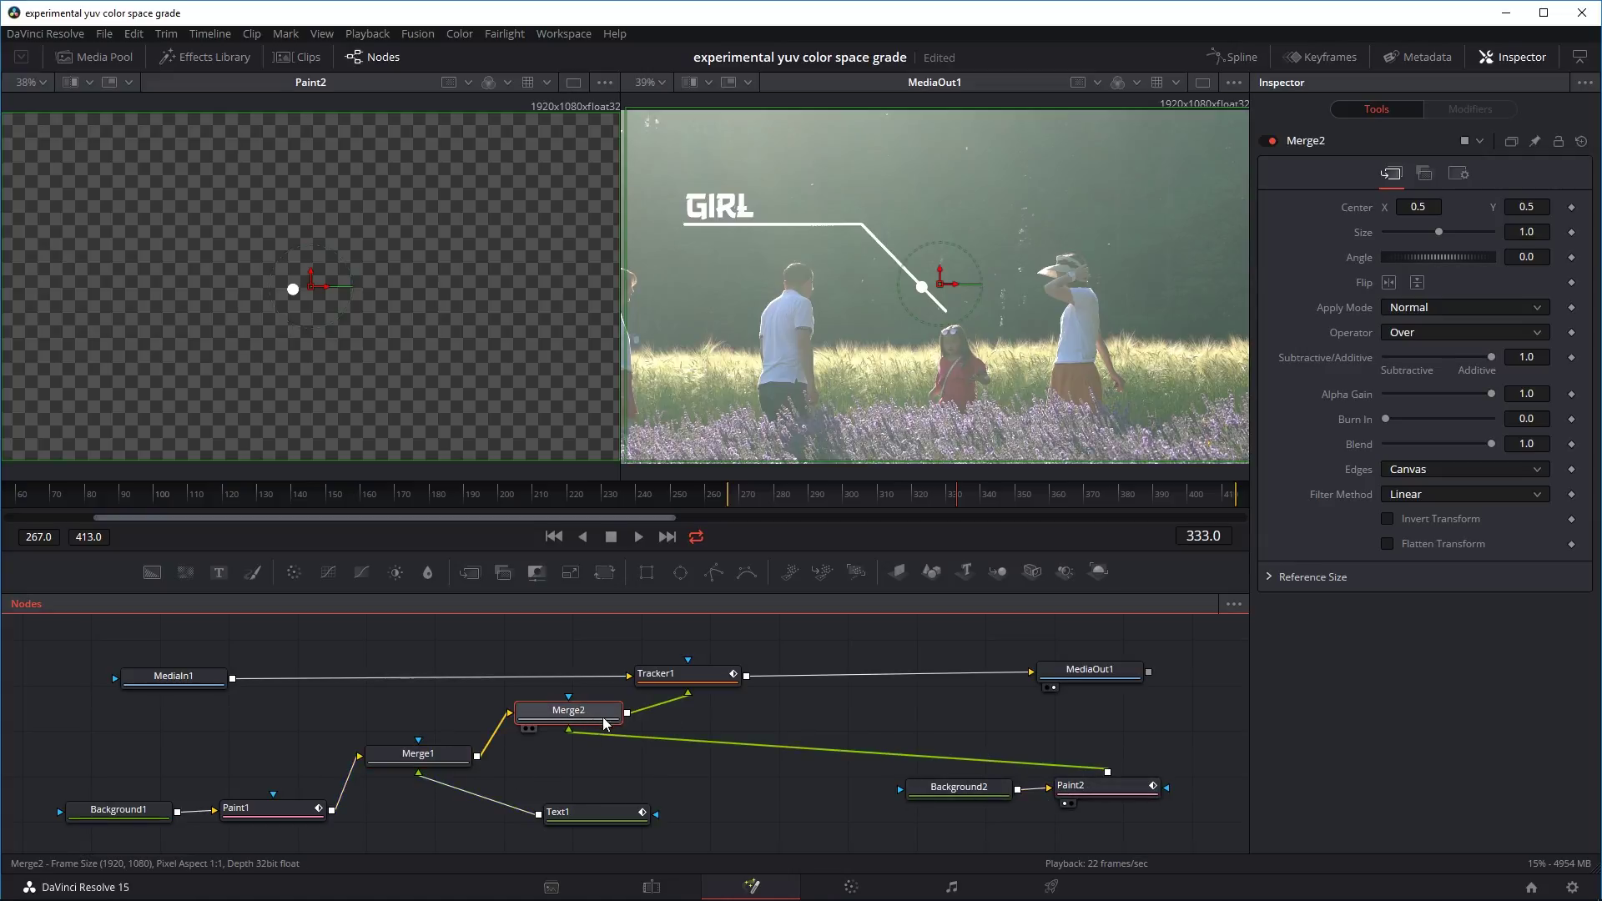
left_click(759, 501)
key("space")
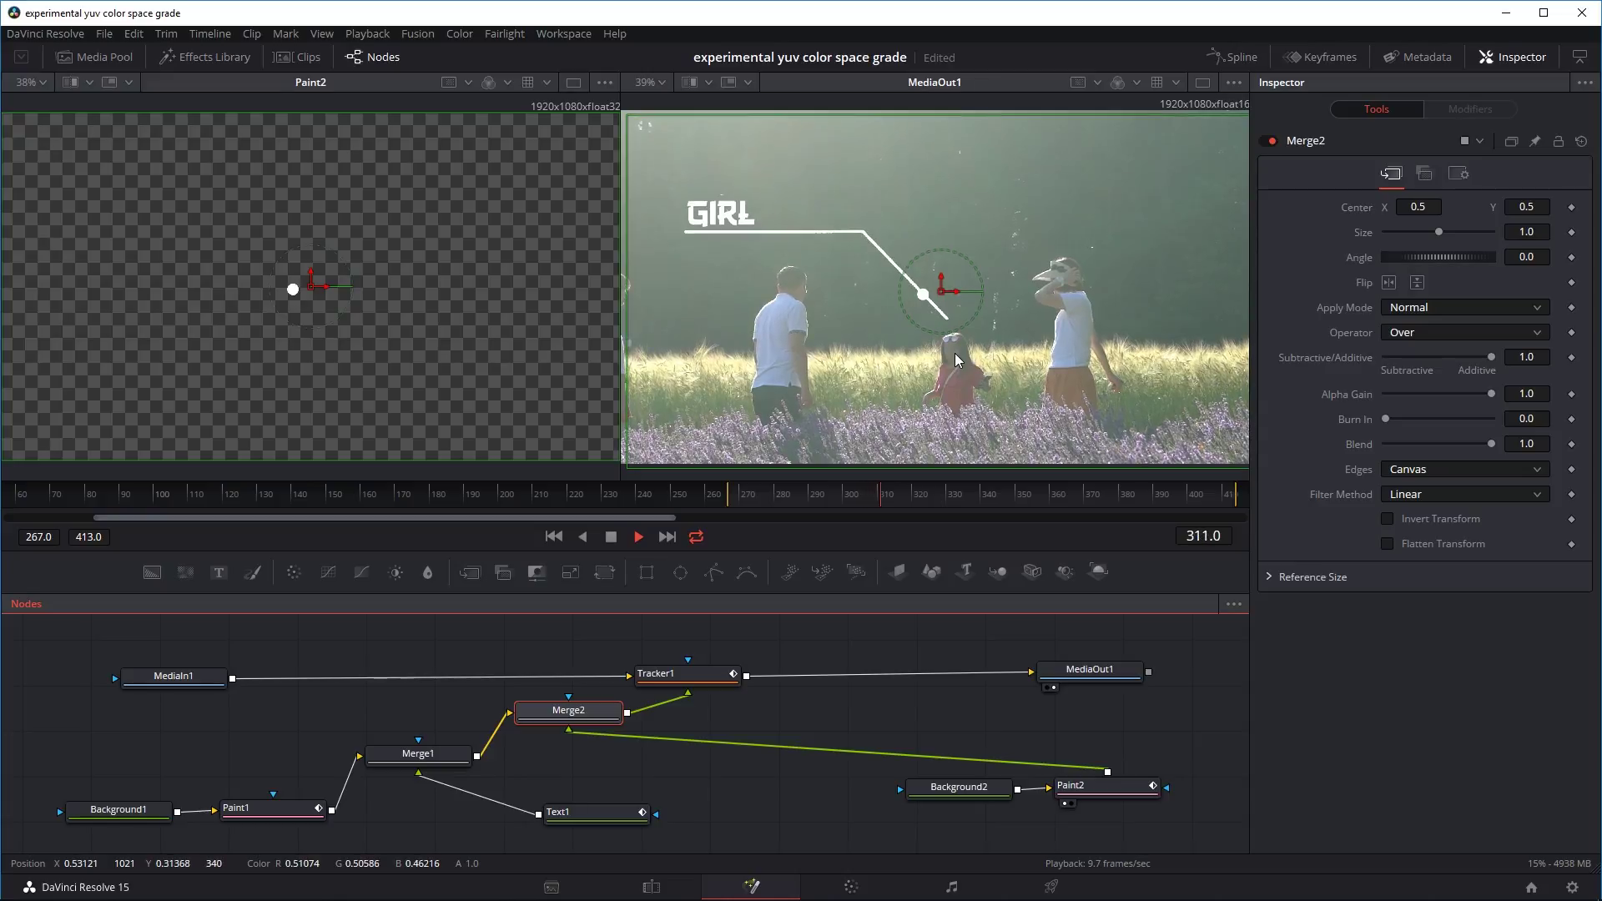
key("space")
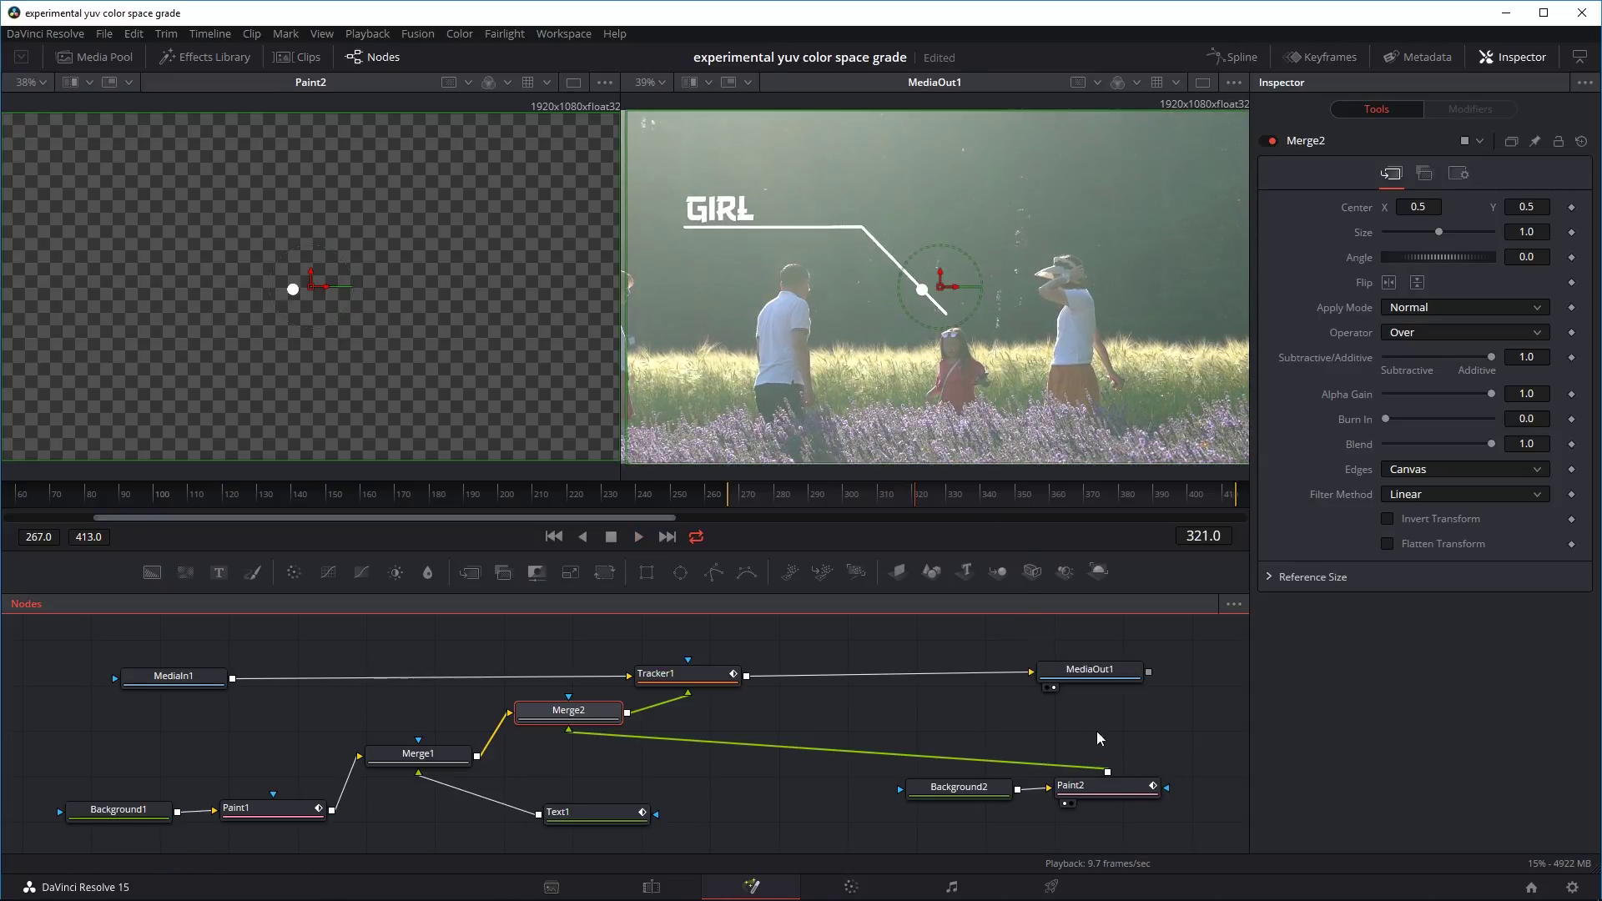
Move Paint2's circle onto the callout line's lower end above the girl, to about center X 0.5095, Y 0.4256.
left_click(1108, 786)
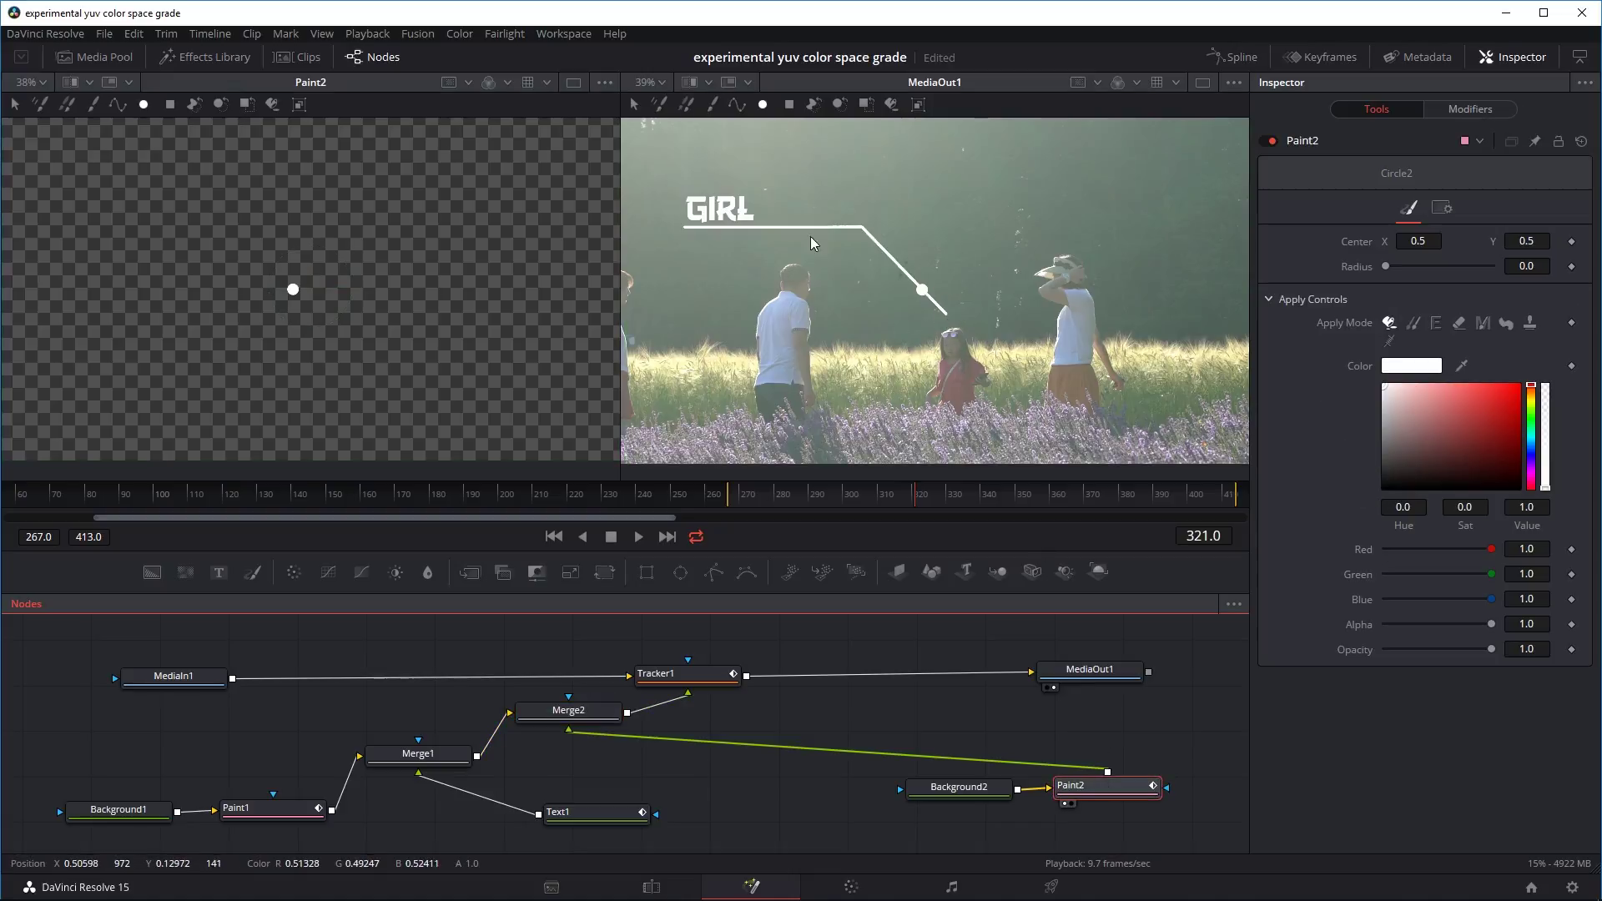
left_click(636, 106)
left_click(922, 290)
left_click_drag(923, 290, 951, 319)
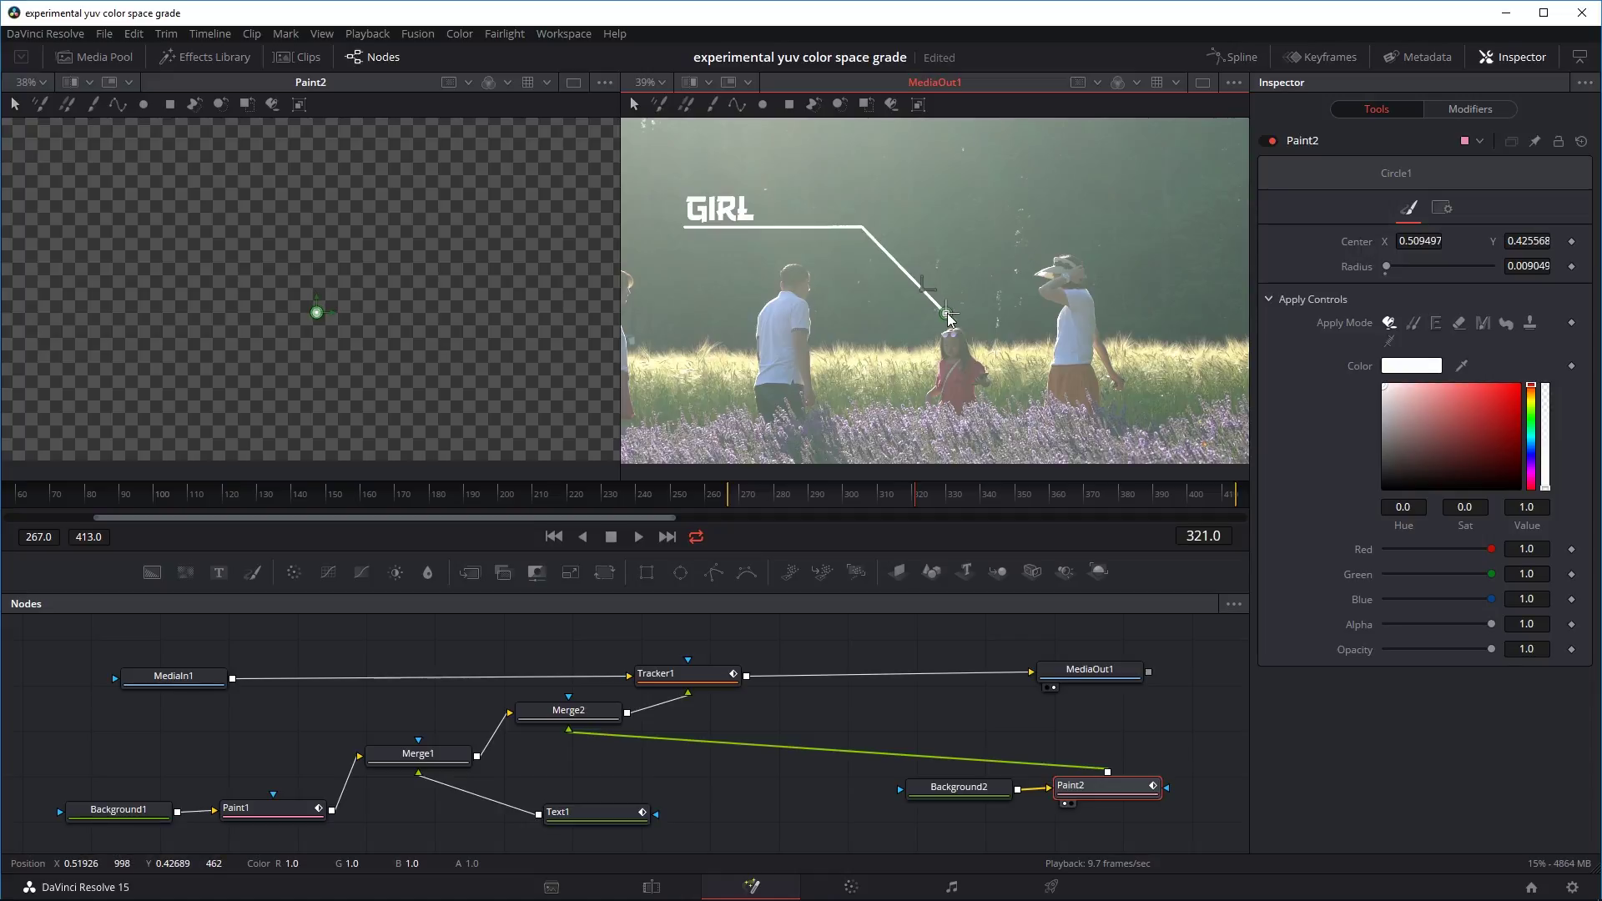
Play the start of the callout and fine-tune the circle's center X to 0.506841 so it sits on the line's end.
left_click(762, 499)
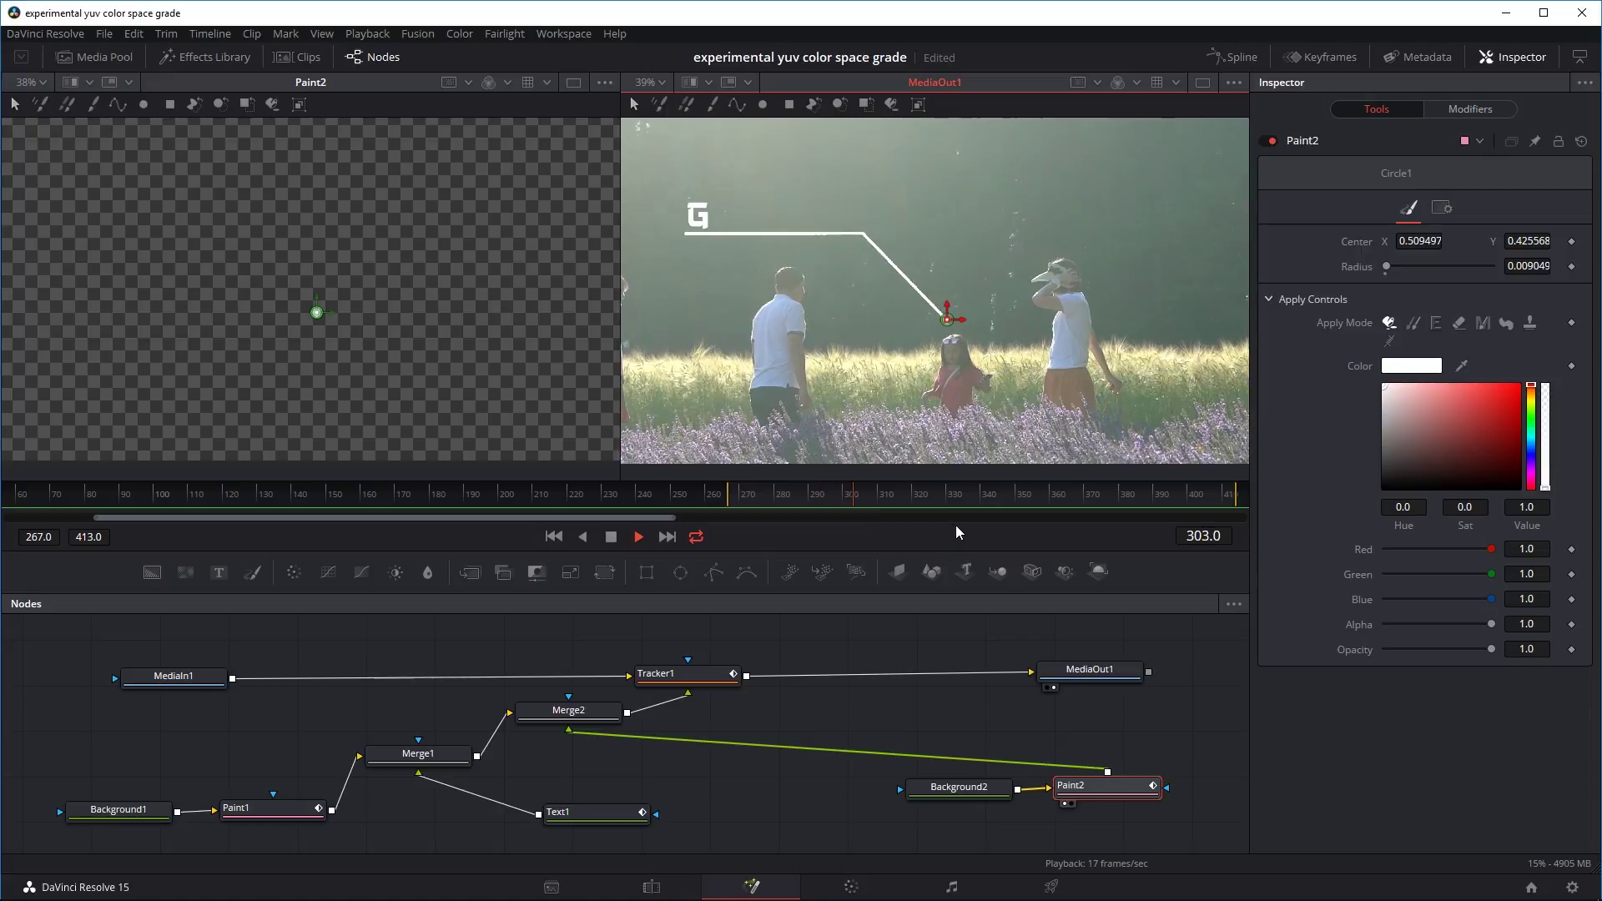
key("space")
left_click_drag(946, 322, 946, 314)
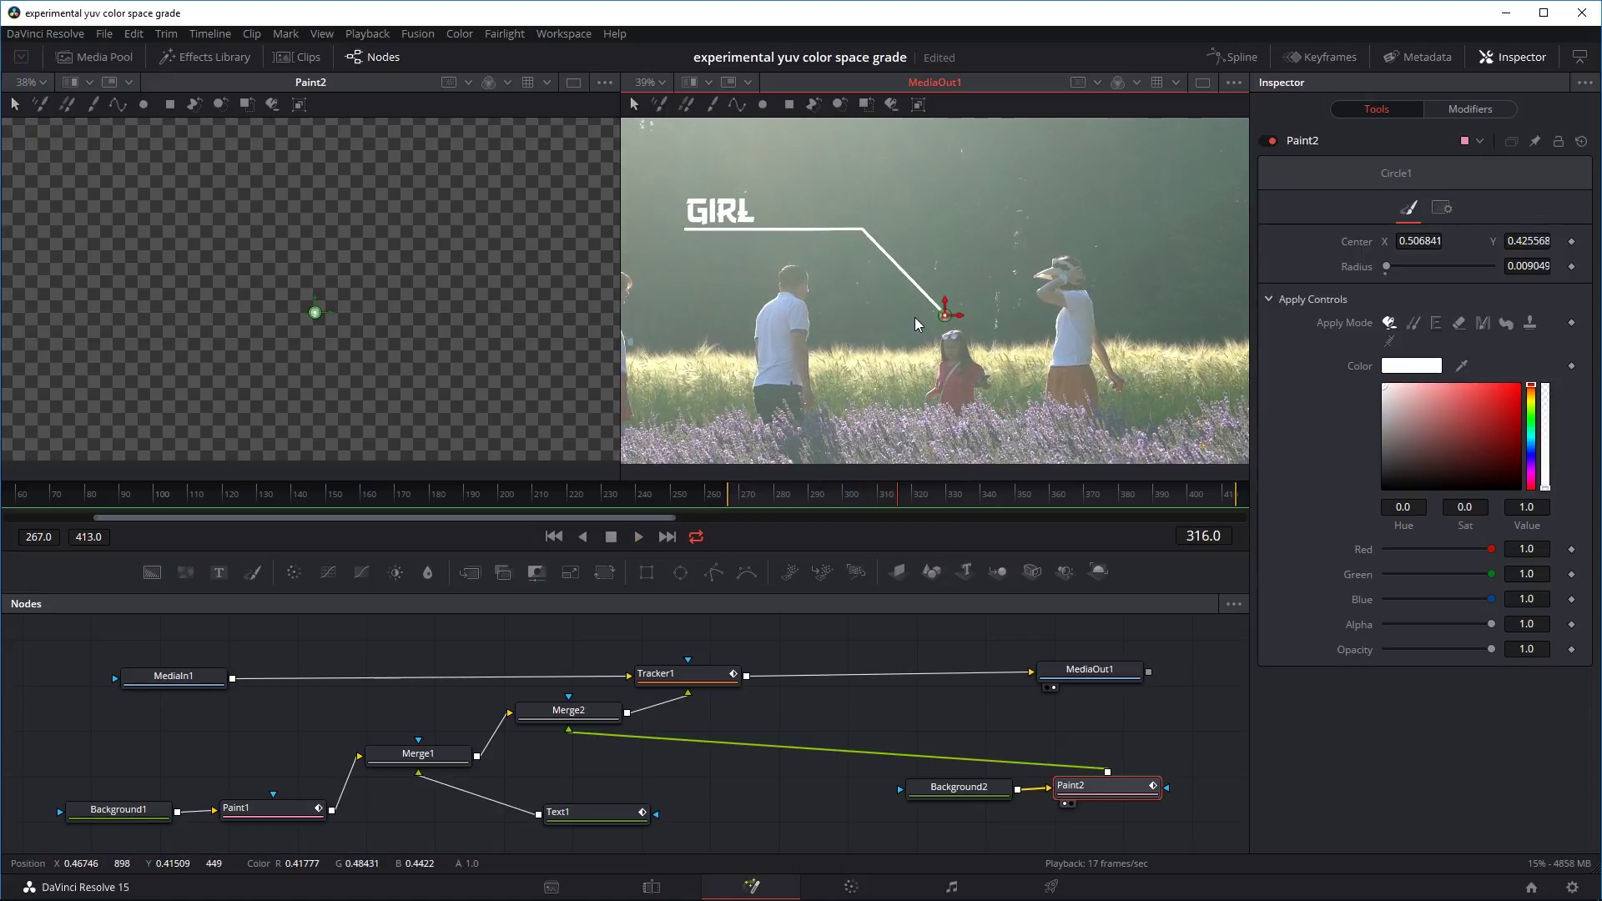
Replay the callout from before the line starts drawing to check the circle's alignment with the line's end.
left_click(751, 497)
key("space")
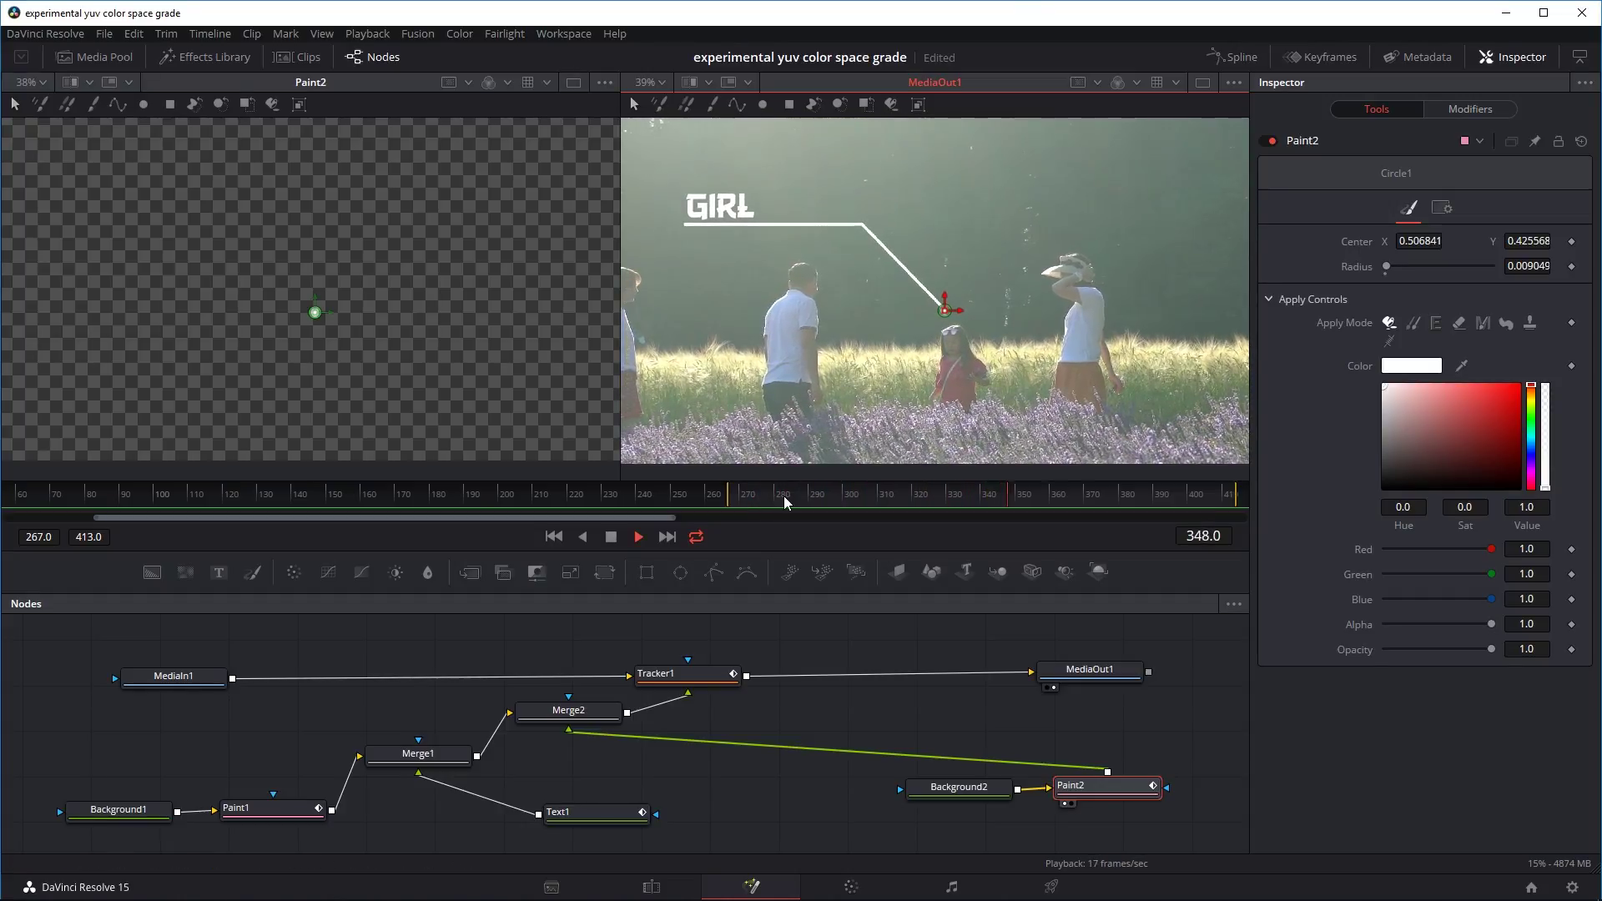
left_click(787, 499)
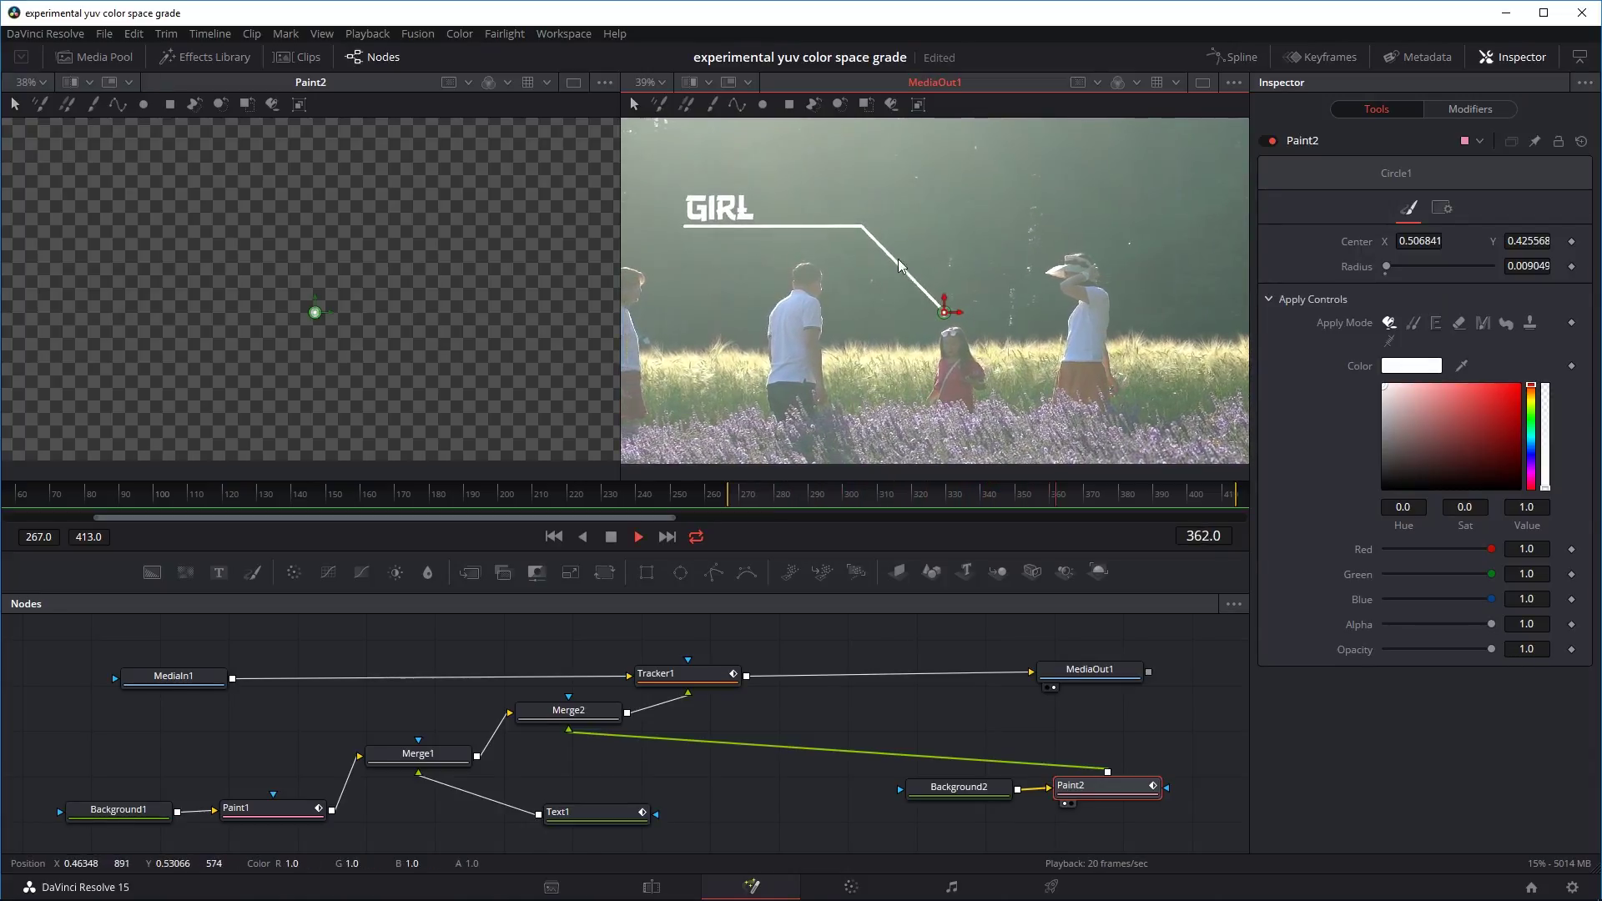
Find frame 286, just before the line starts drawing, and keyframe the Paint2 circle's radius at 0 there.
left_click(920, 497)
left_click_drag(920, 501, 812, 503)
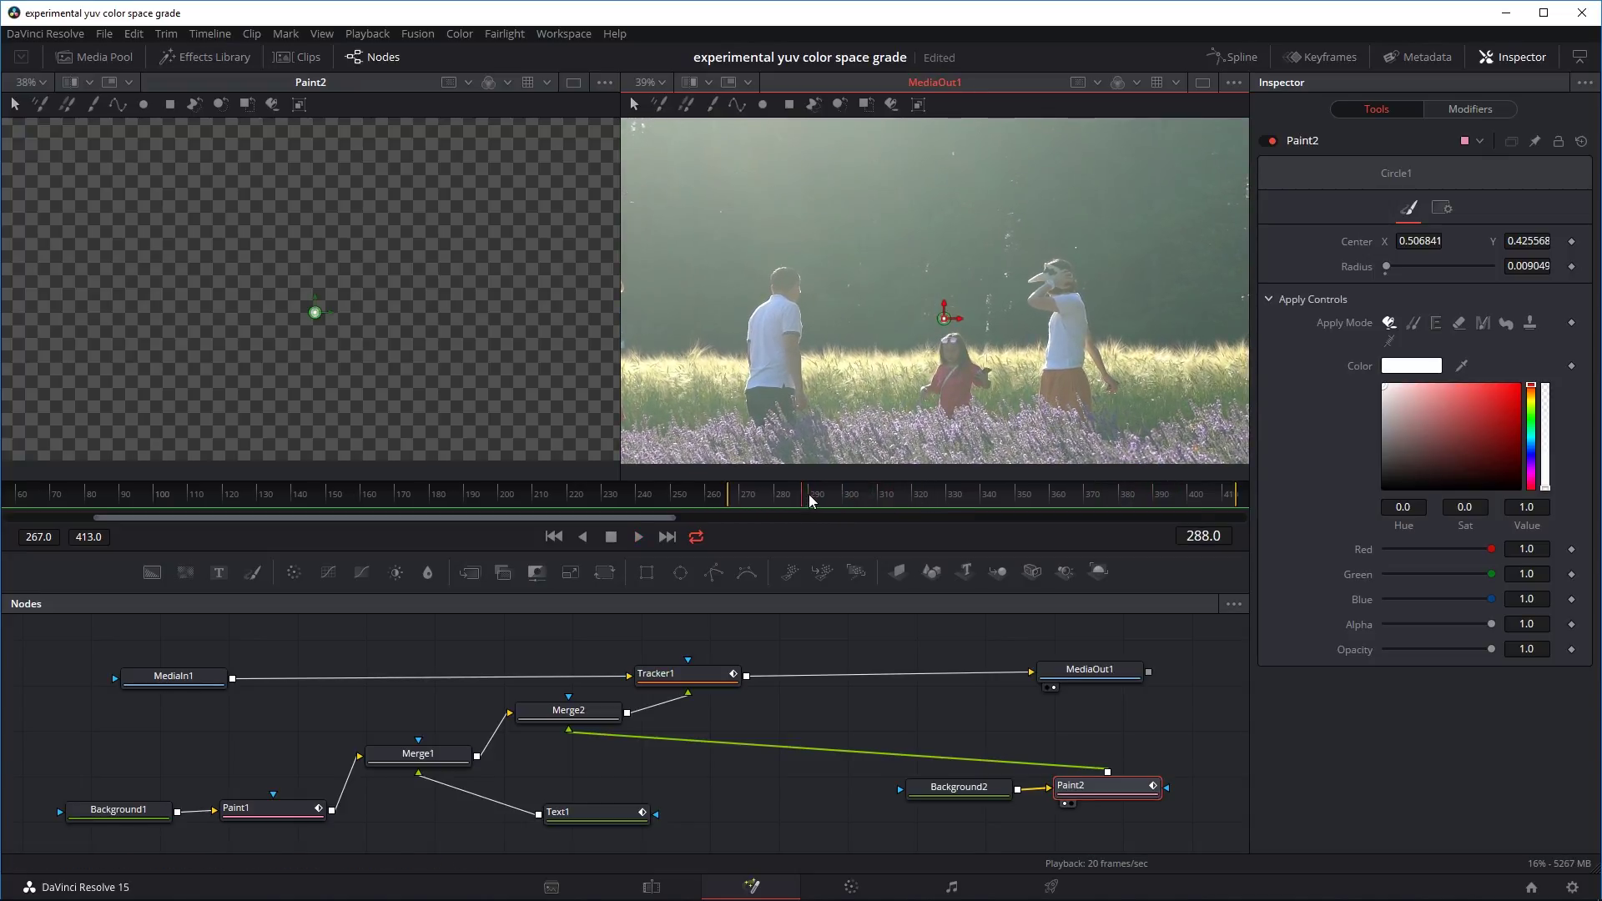
key("Right")
key("Right")
key("Right")
key("Left")
key("Left")
key("Left")
left_click(1082, 791)
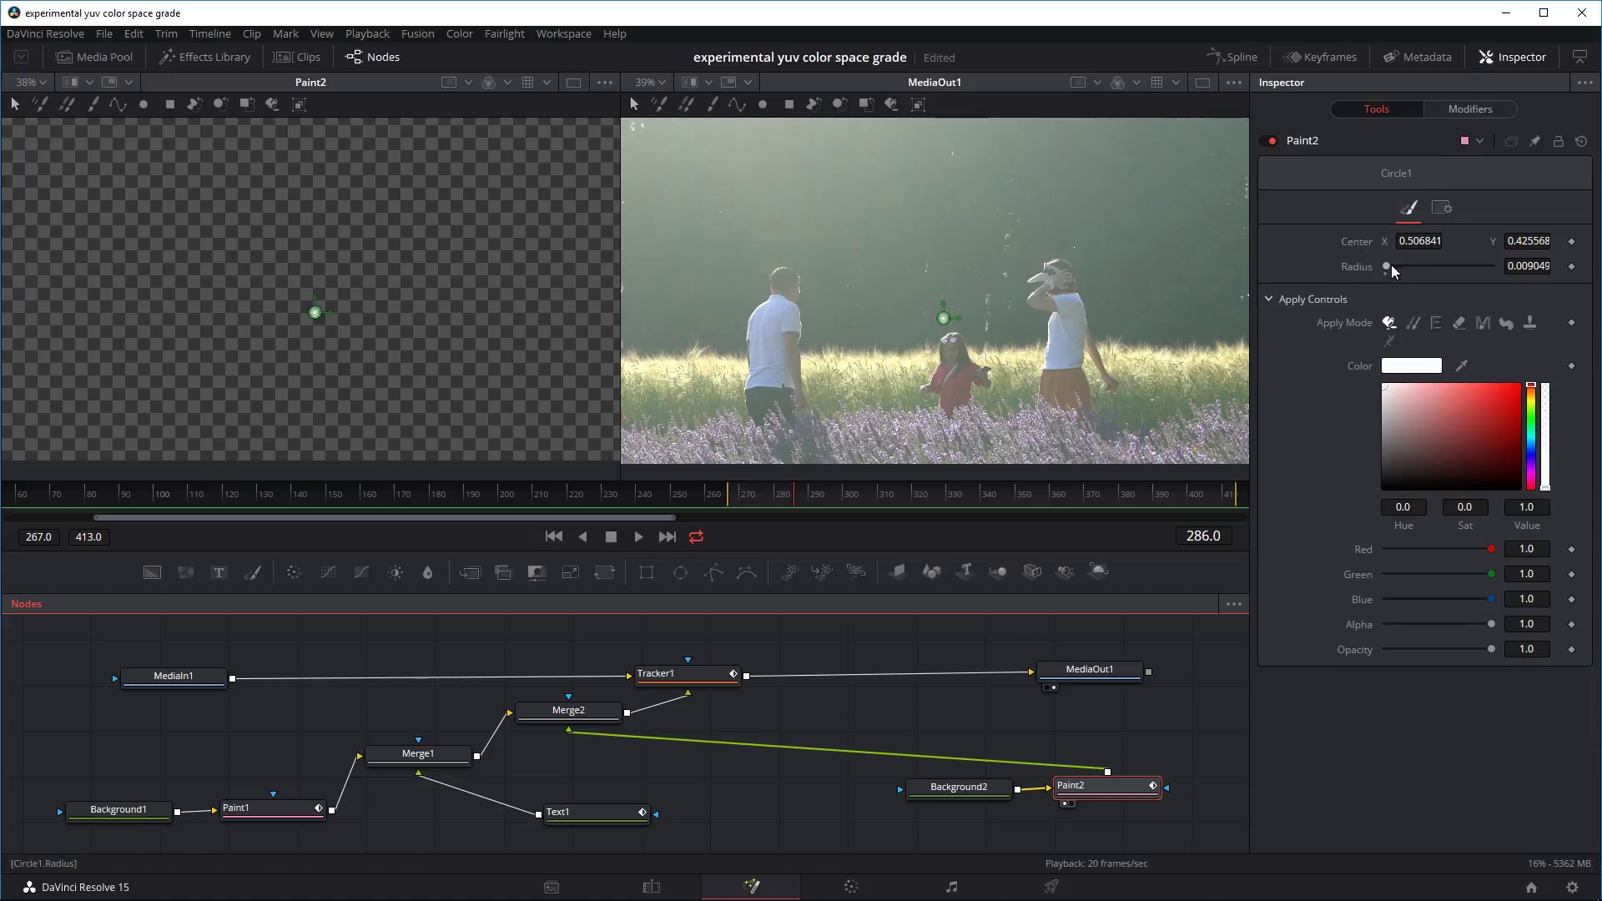
mouse_move(1389, 268)
left_mouse_down()
mouse_move(1412, 269)
mouse_move(1386, 271)
left_mouse_up()
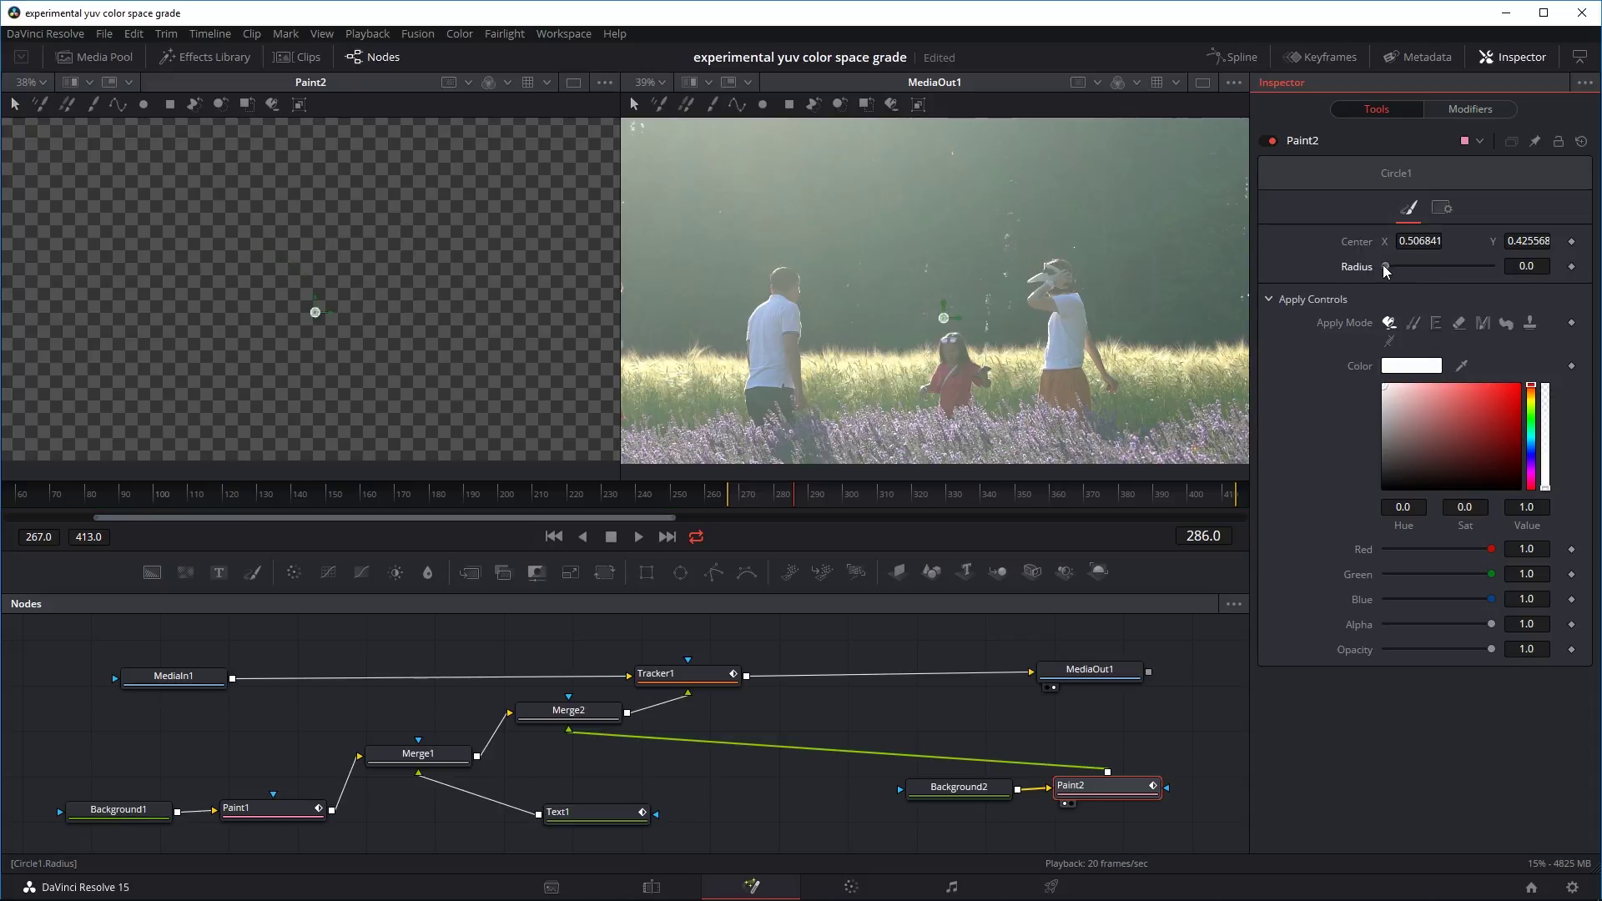
left_click(1572, 267)
Keyframe the circle's radius at 0.01 on frame 290.
left_click(795, 494)
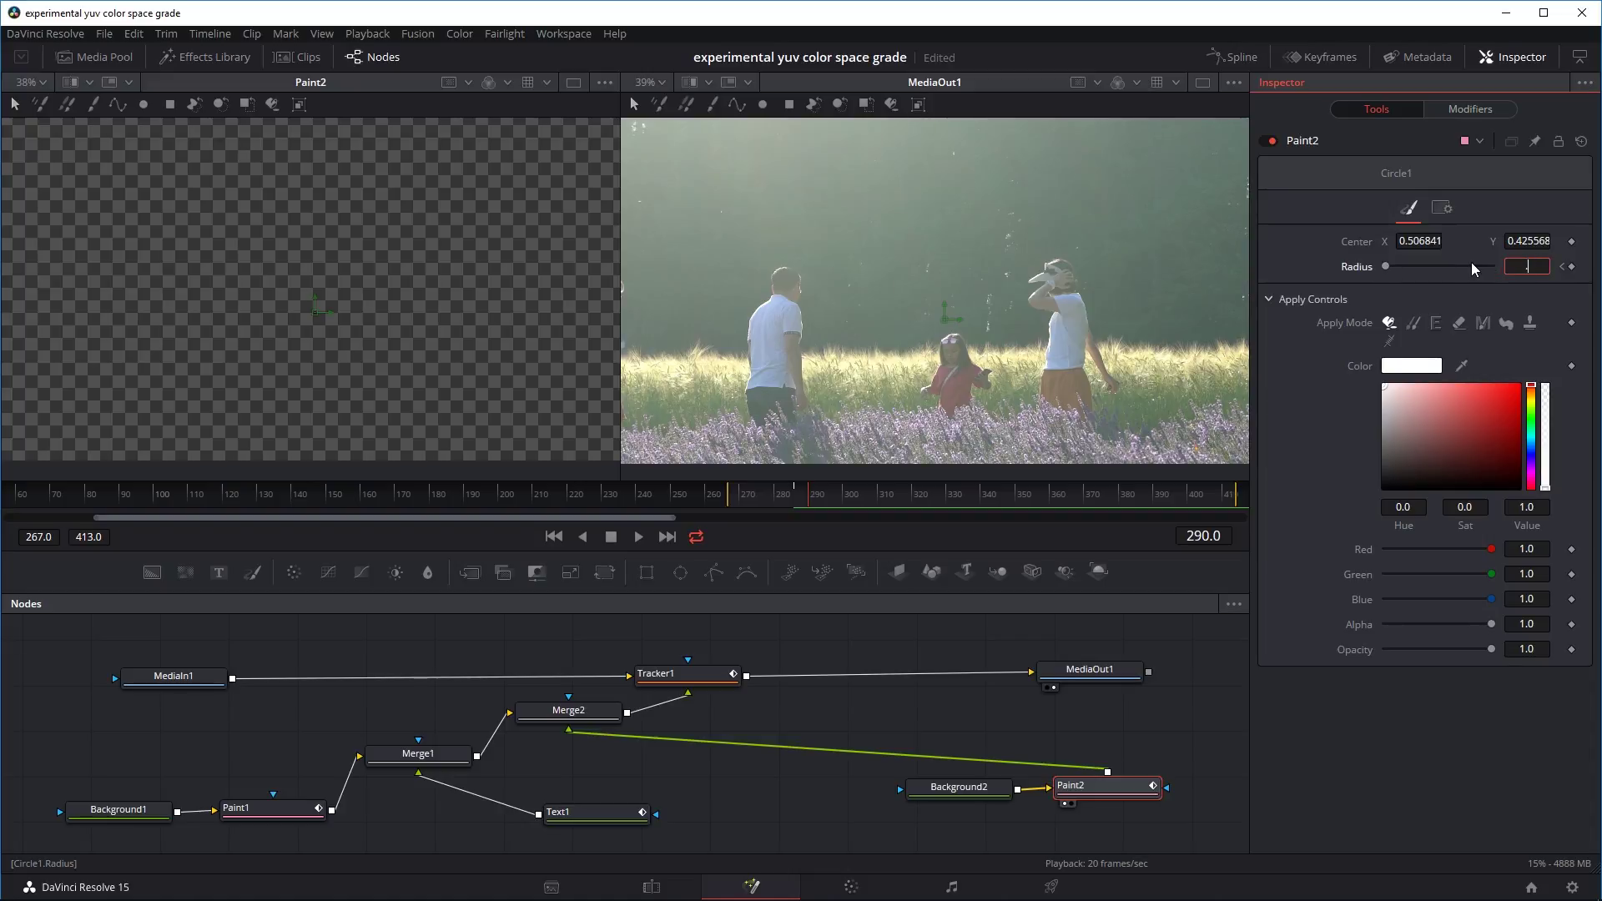
key("Return")
type(".01")
key("Tab")
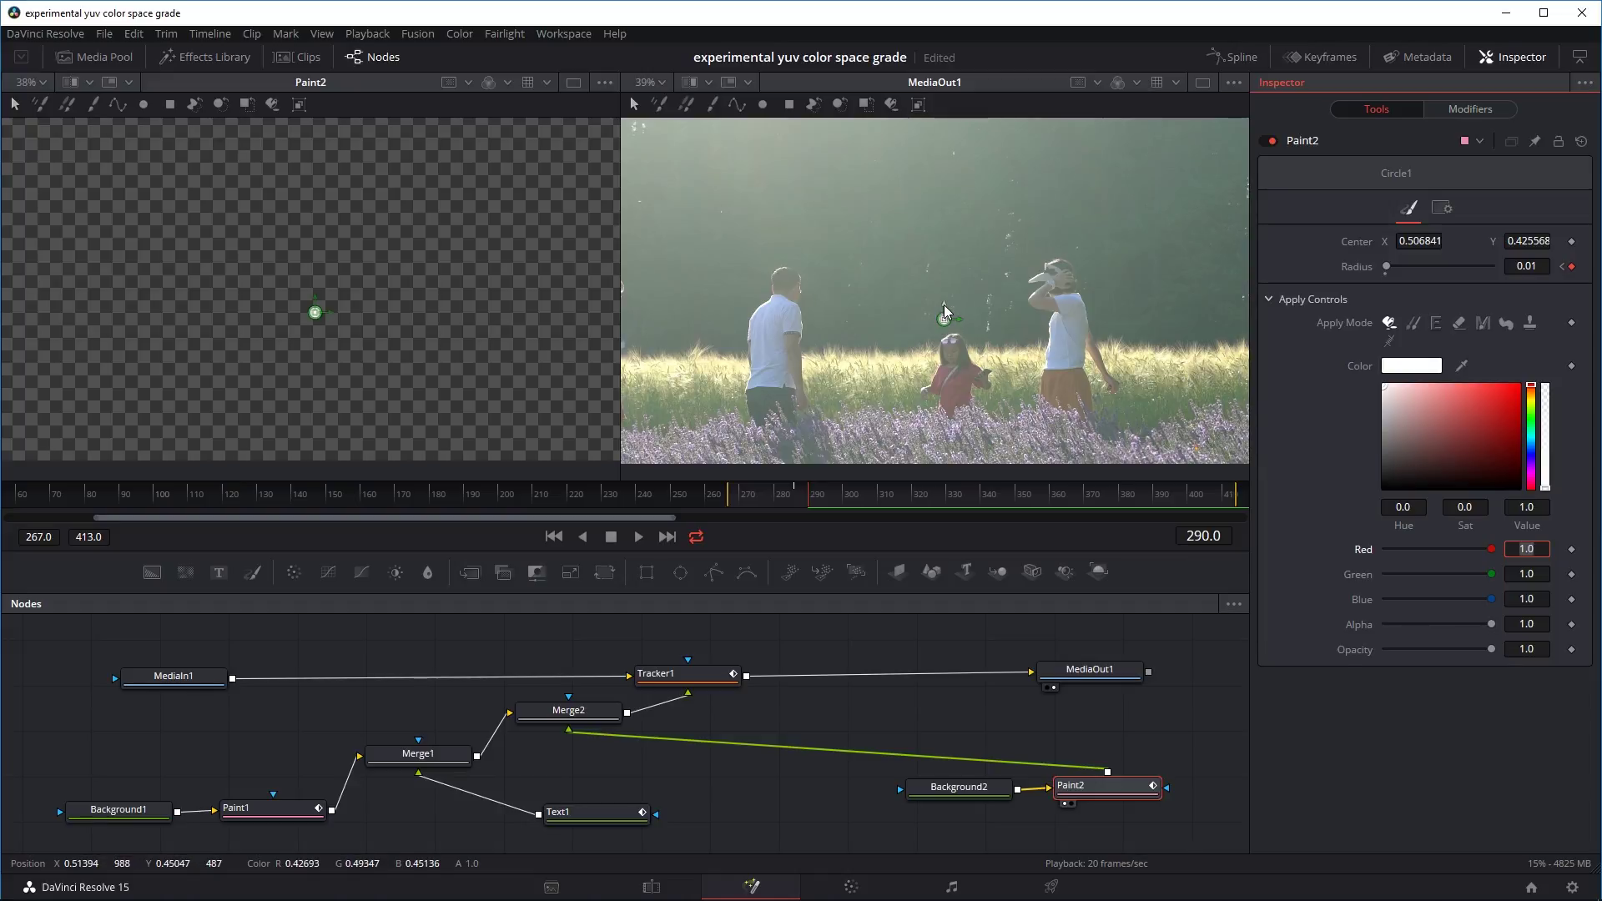
Play the shot repeatedly from before frame 286 to review the circle's growth together with the line and text.
left_click(771, 492)
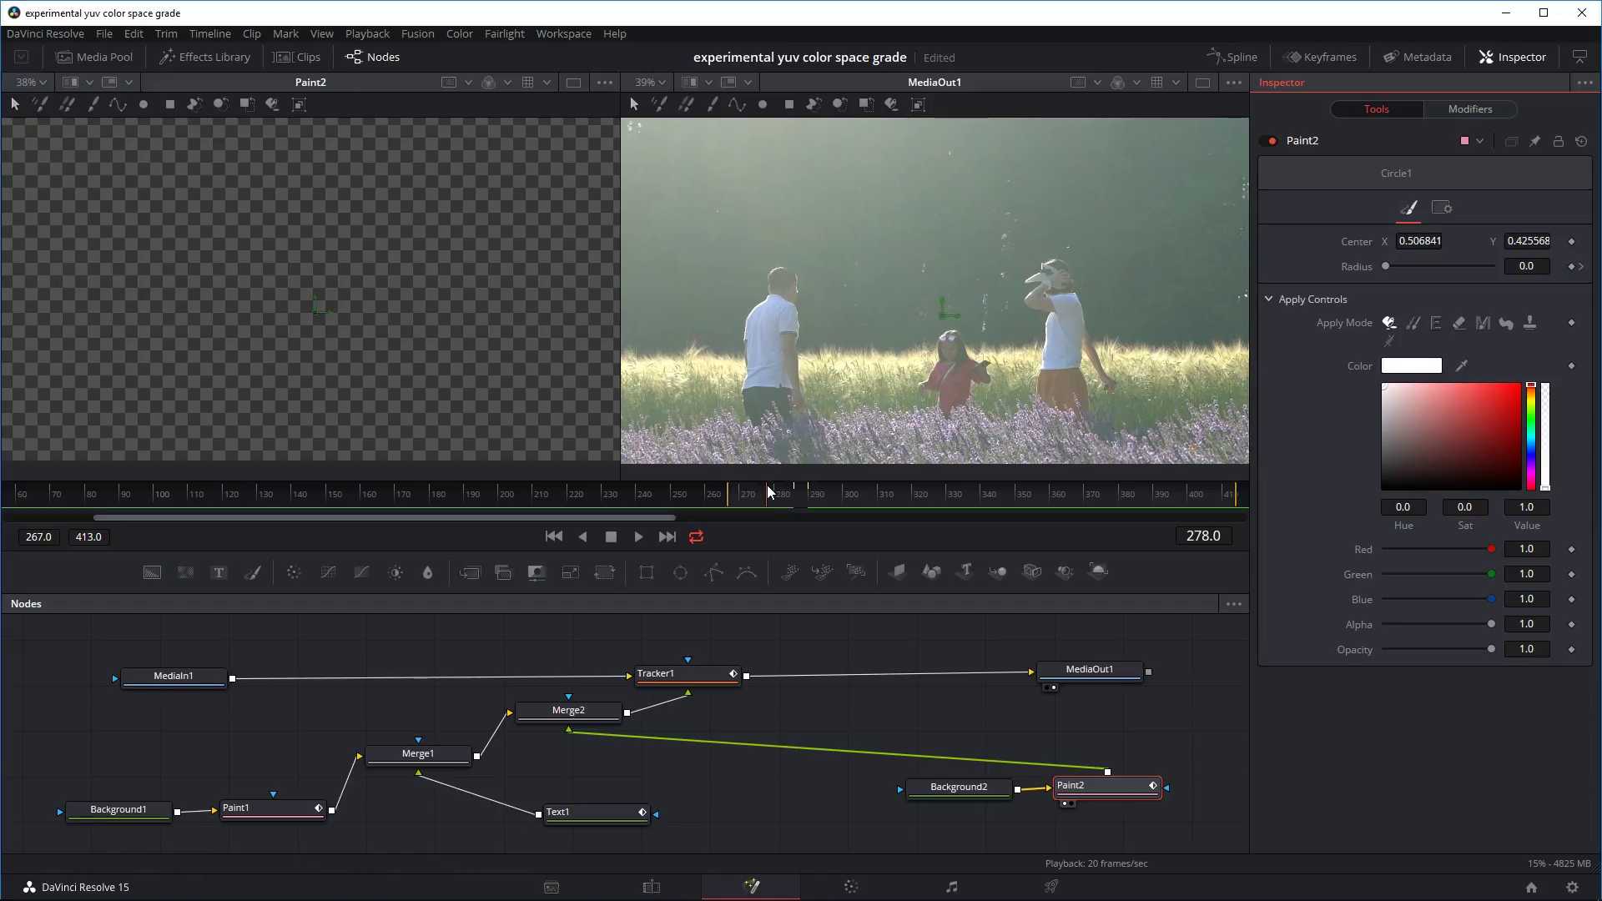
key("space")
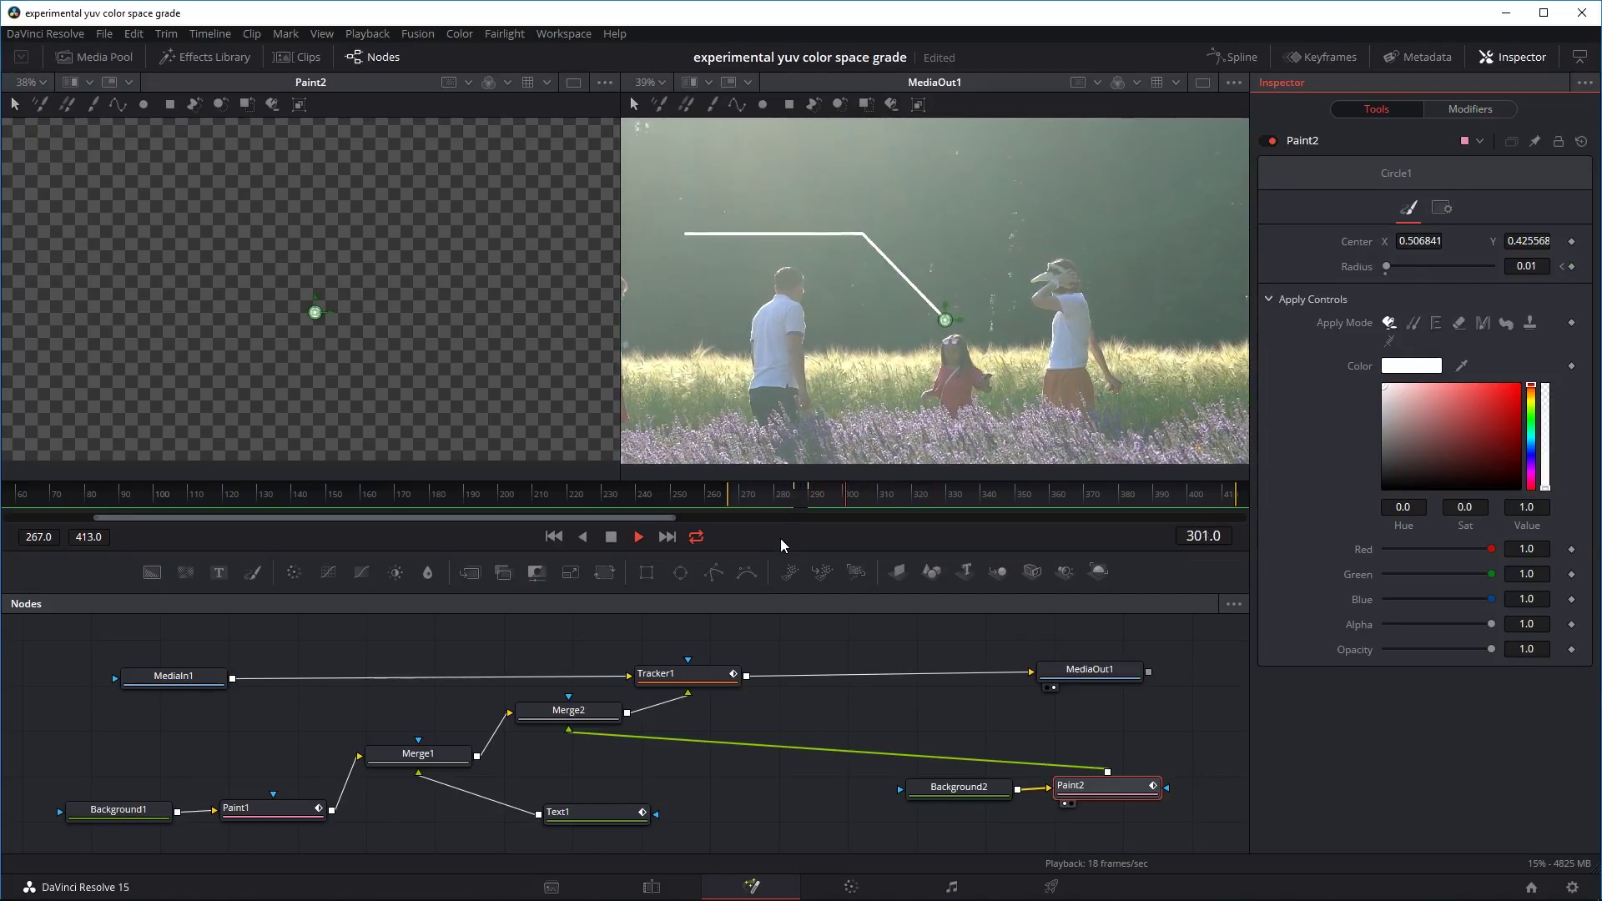
key("space")
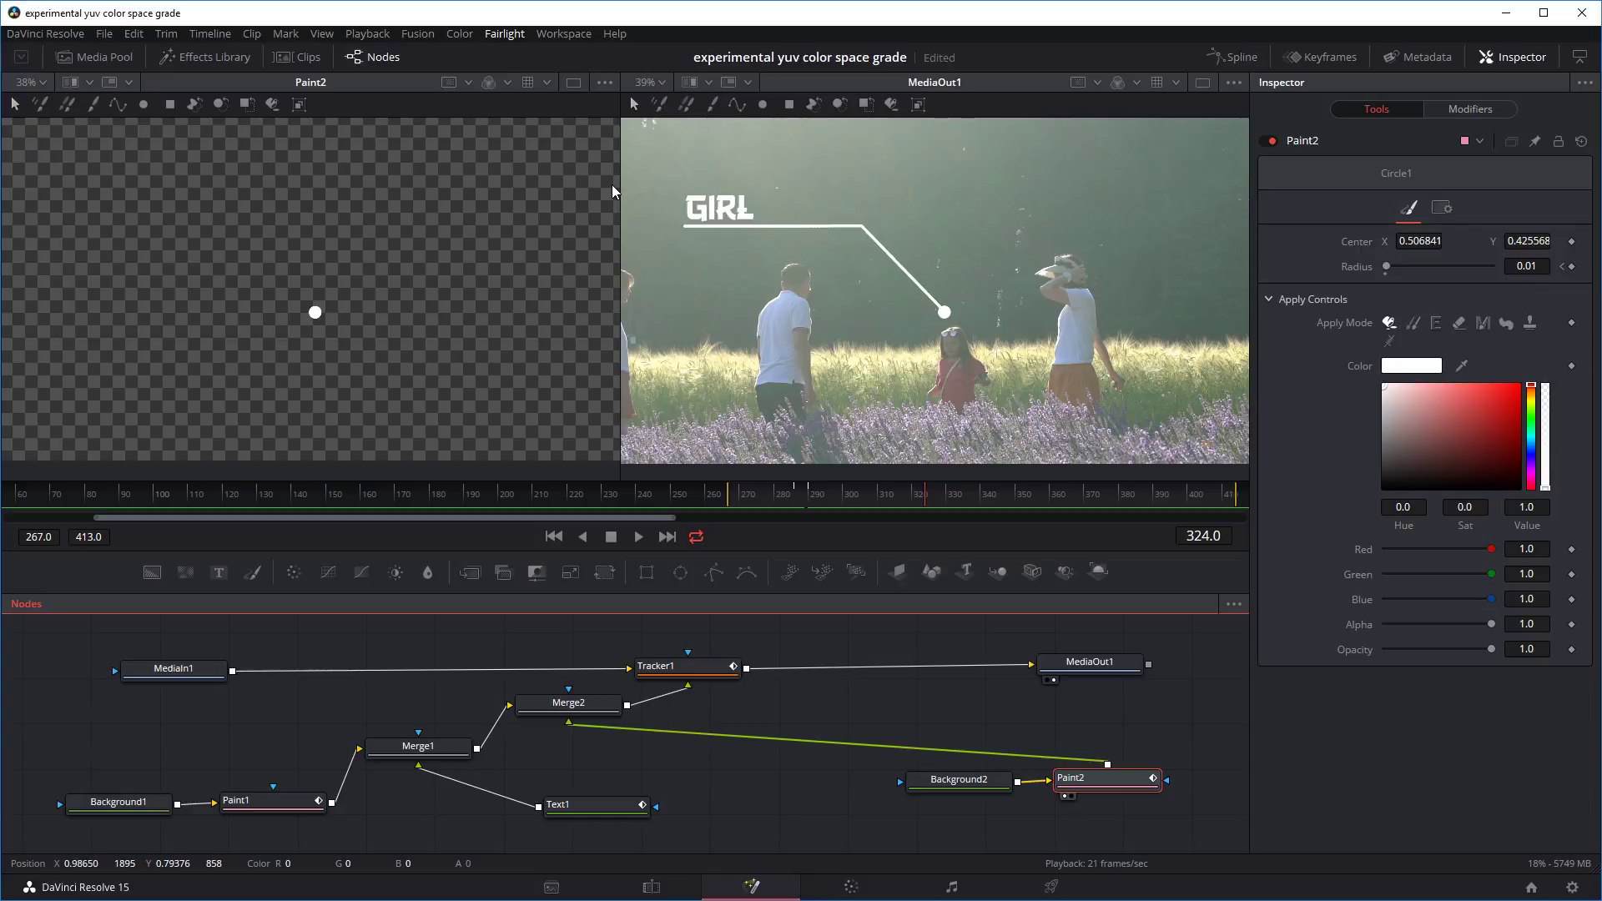
left_click(777, 497)
key("space")
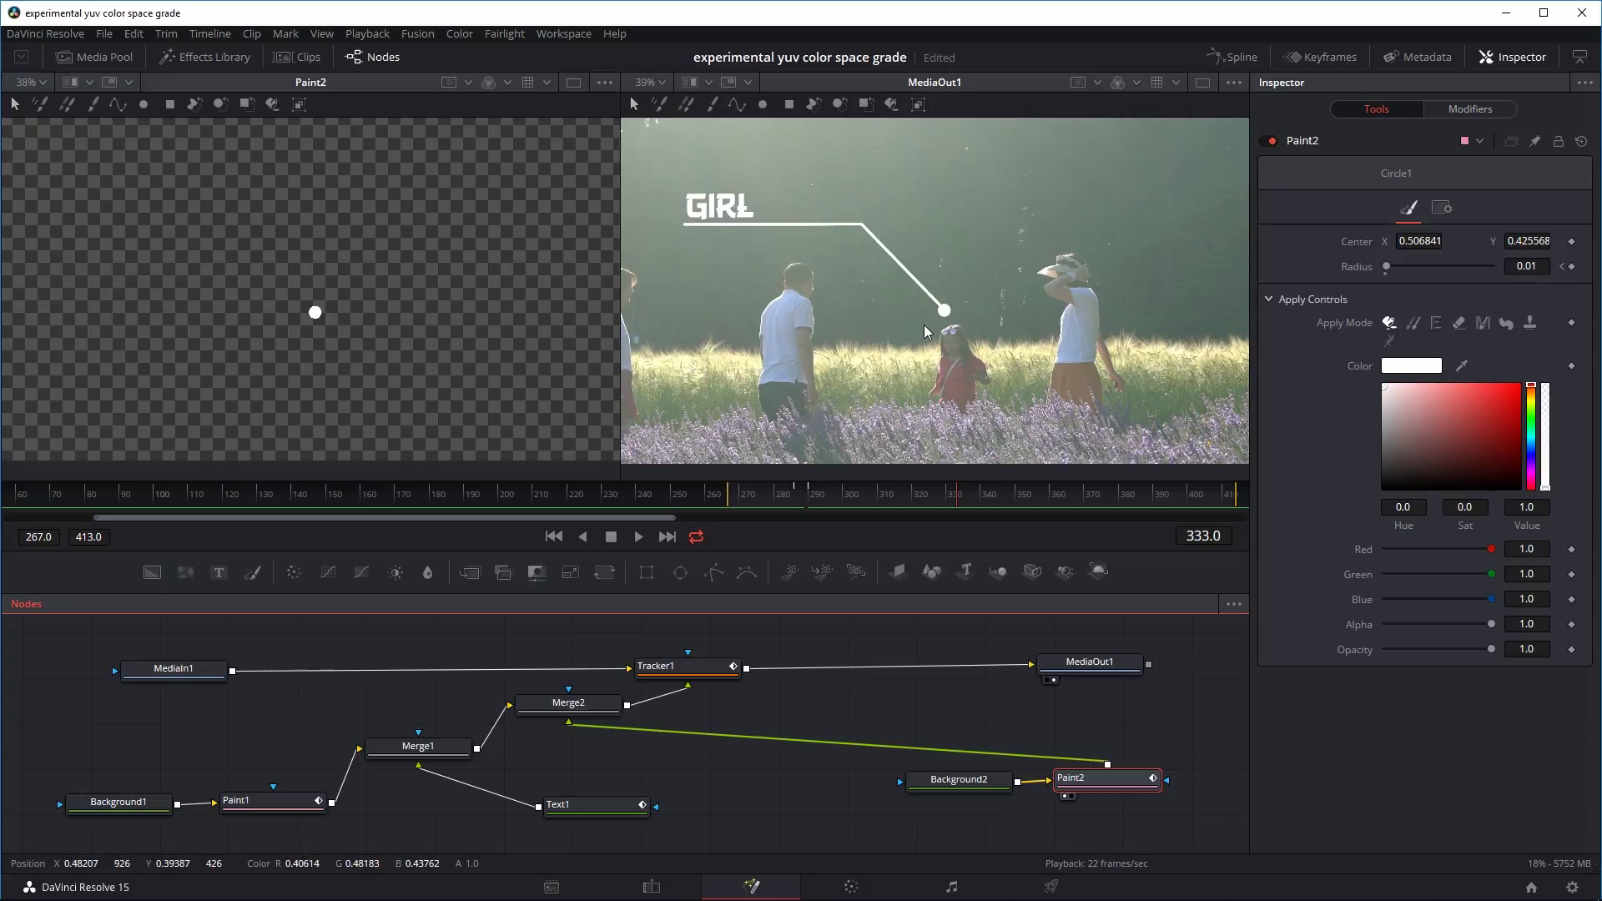
Open the Spline editor beside the node graph and widen it.
left_click(1228, 62)
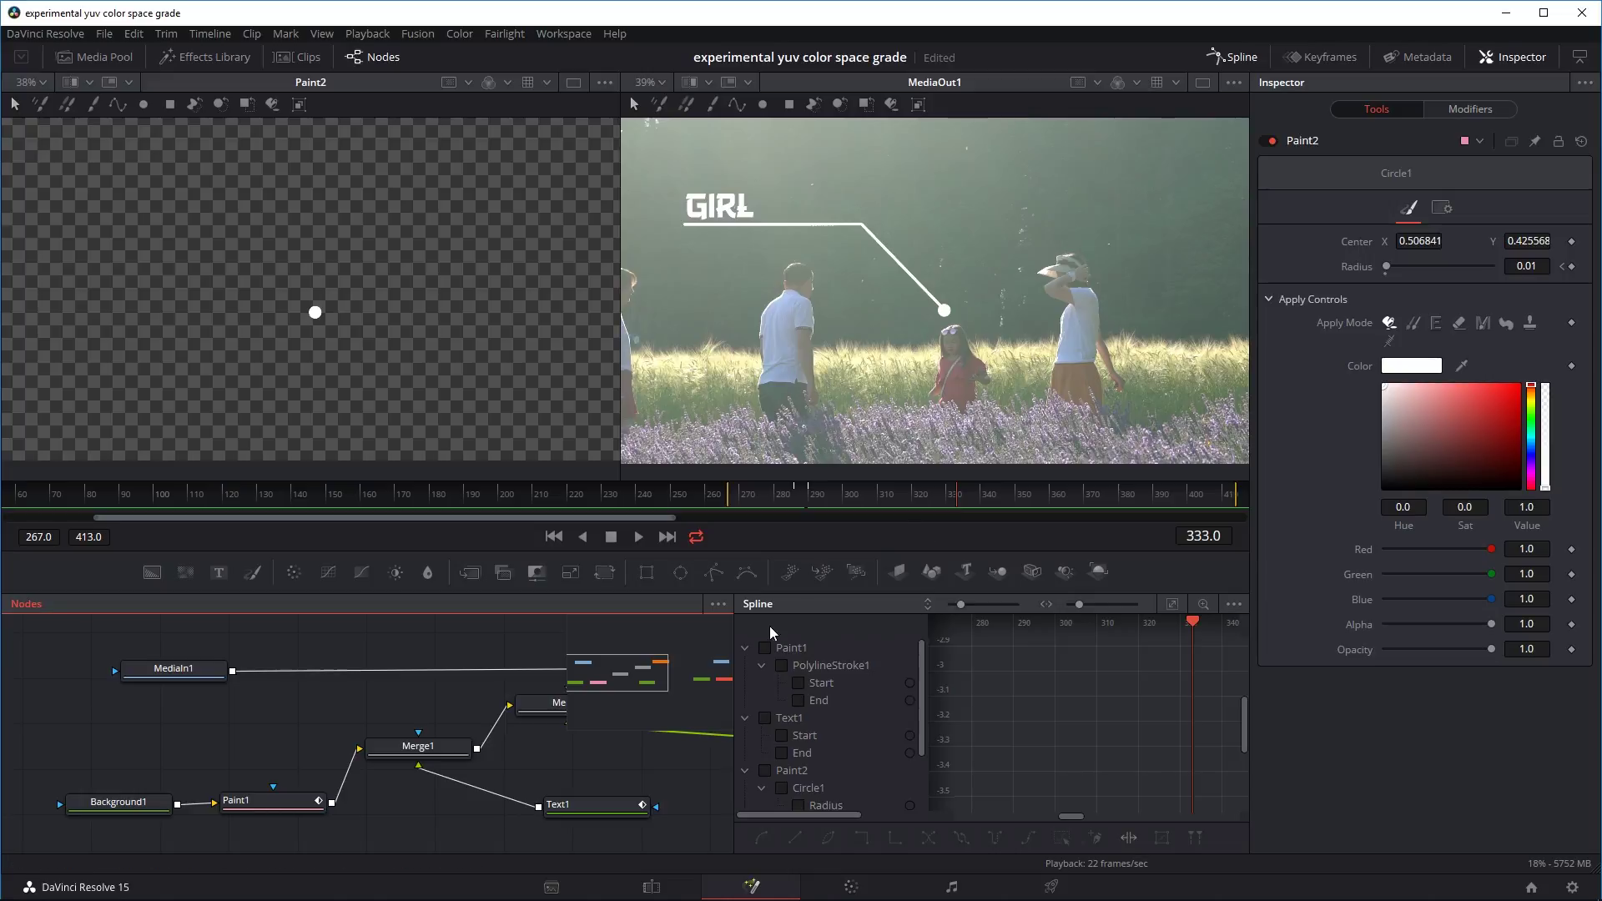
left_click_drag(731, 637, 597, 637)
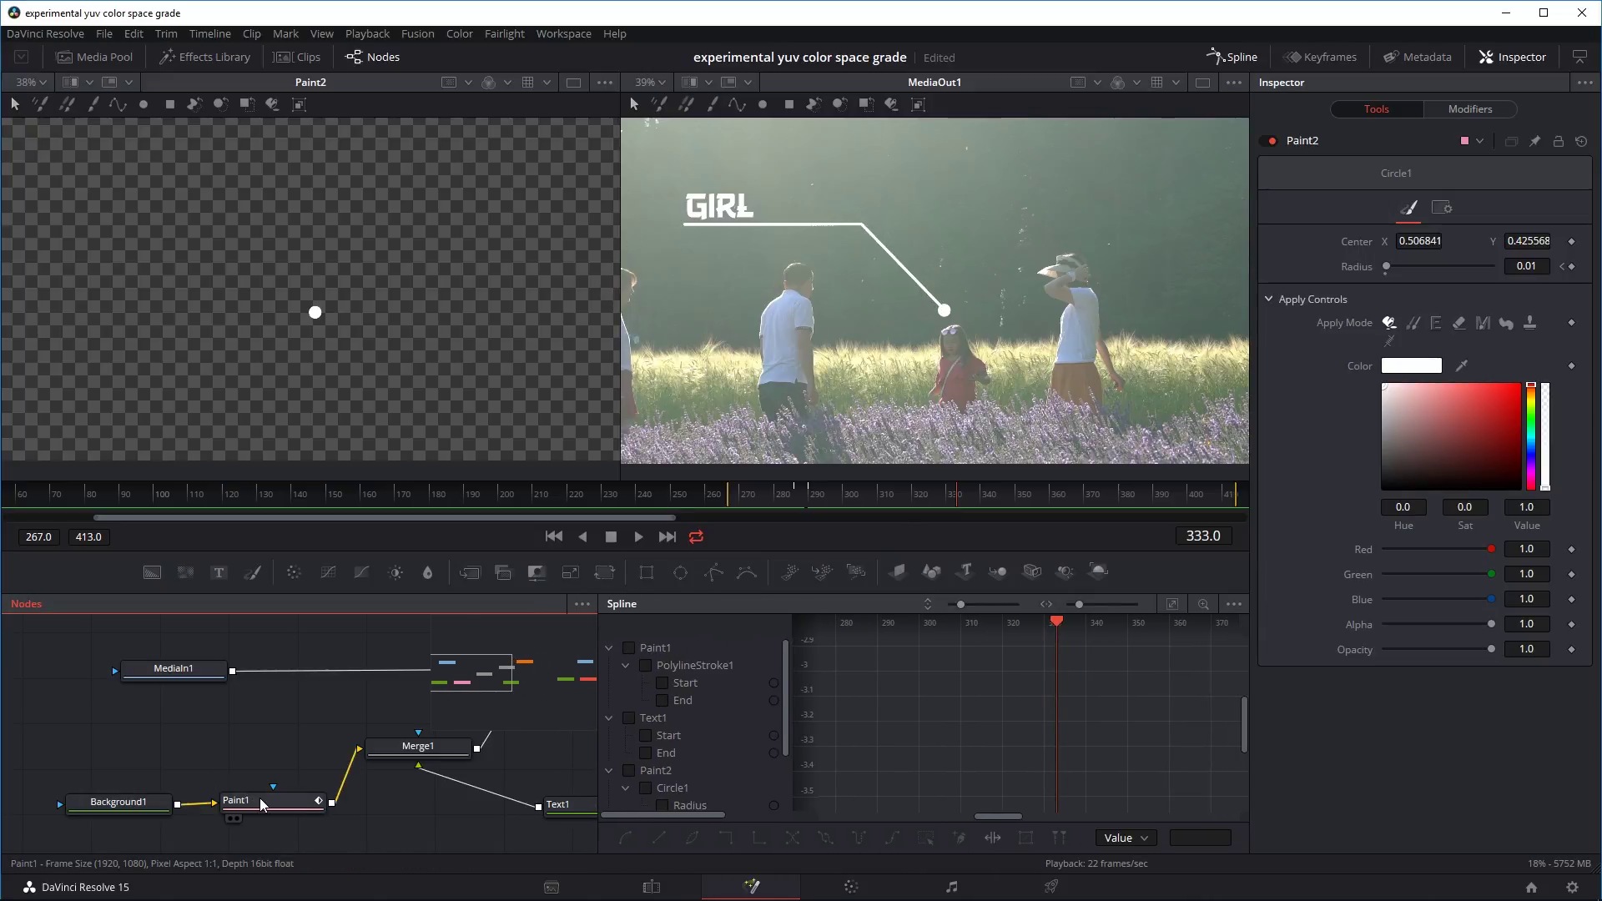
mouse_move(260, 799)
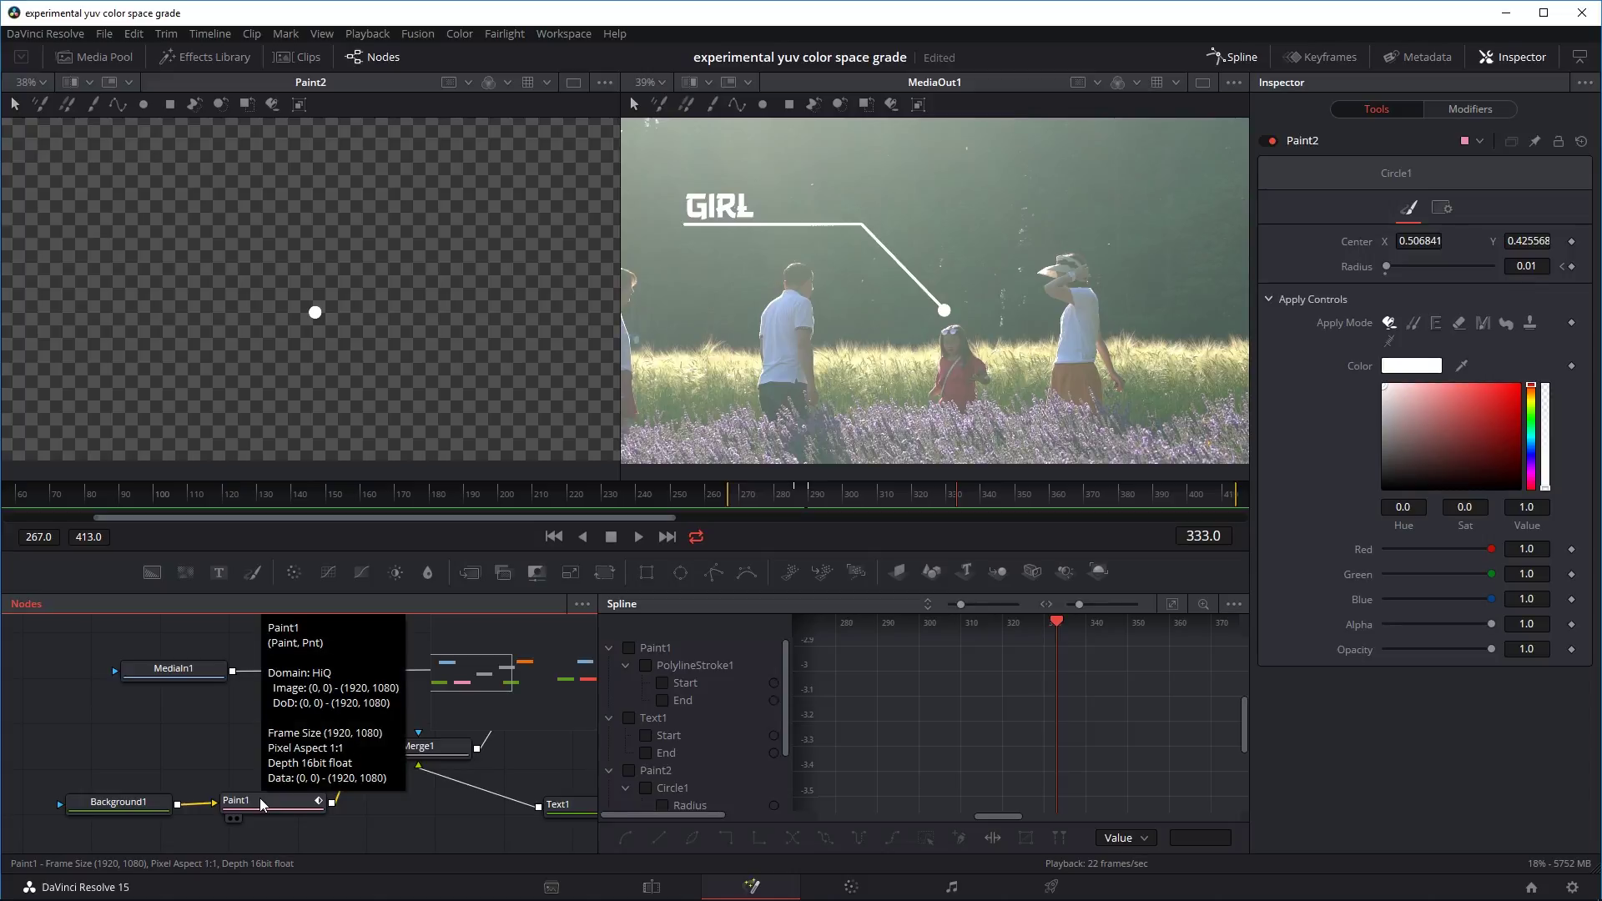
Display Paint1's curves fitted in the Spline editor and flatten both keyframe handles of the stroke's End curve into a smooth S-shaped ease.
left_click(629, 649)
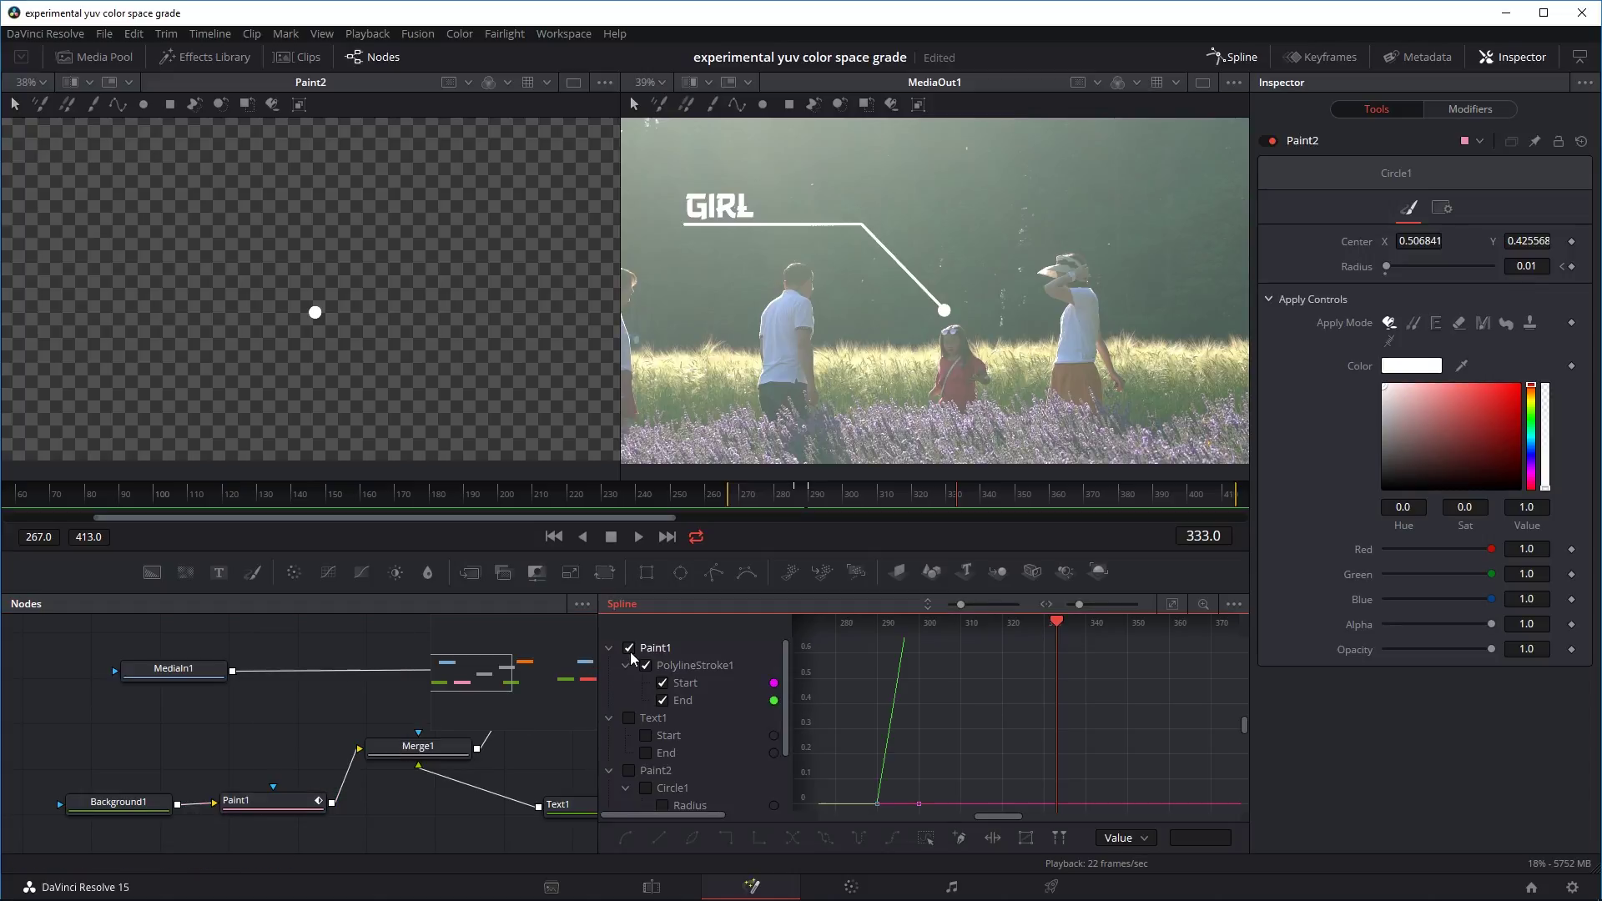
left_click(1171, 602)
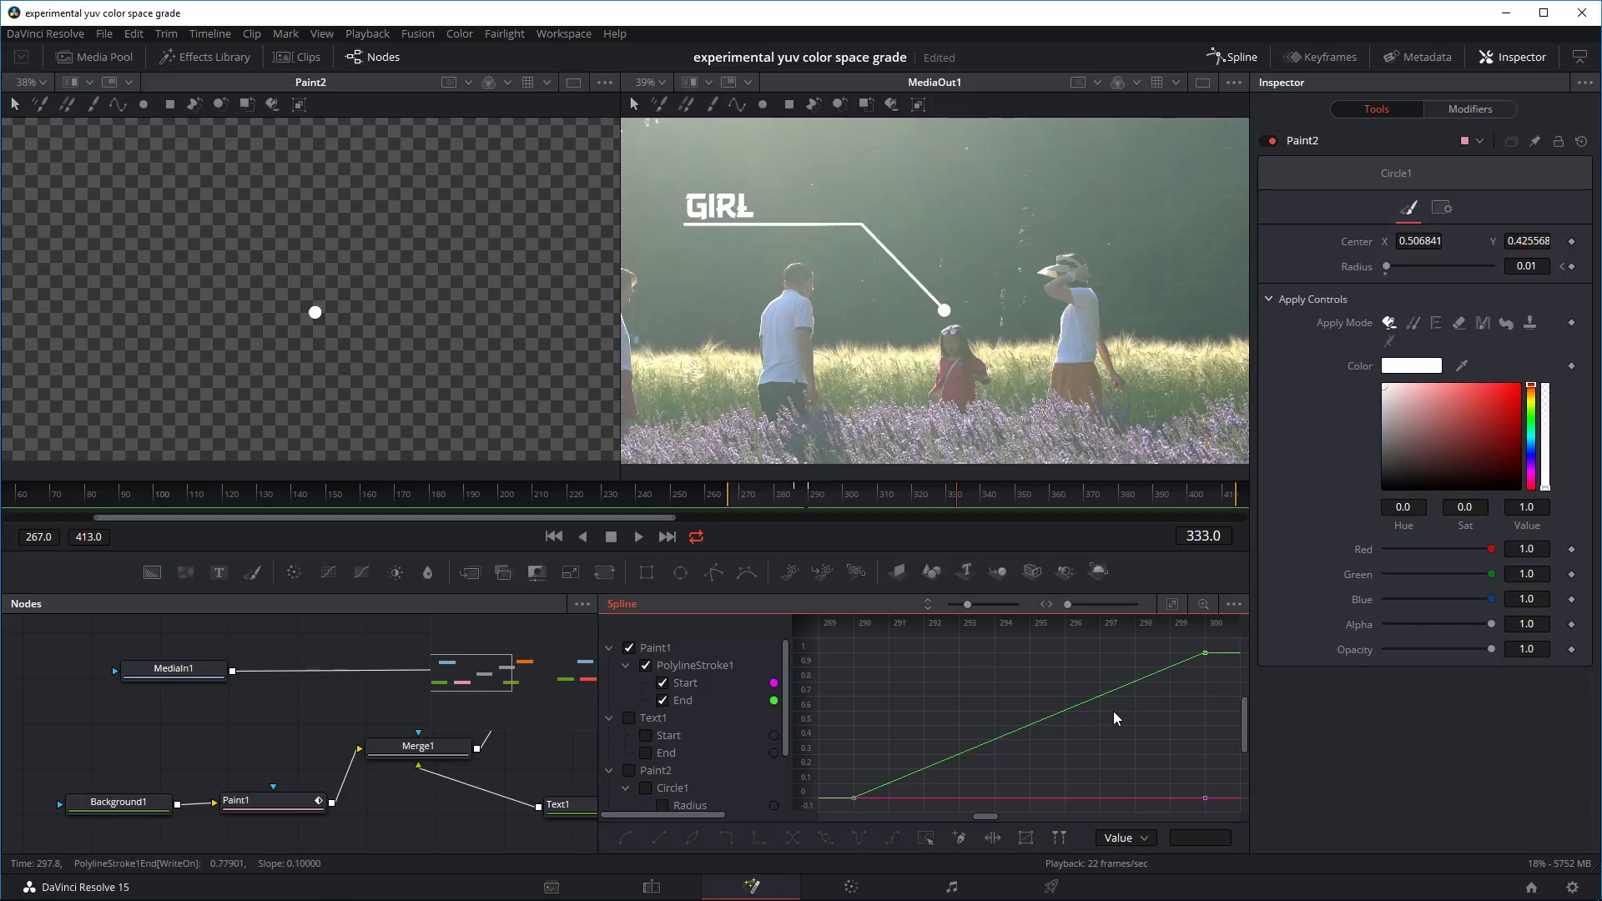
left_click_drag(1223, 646, 837, 802)
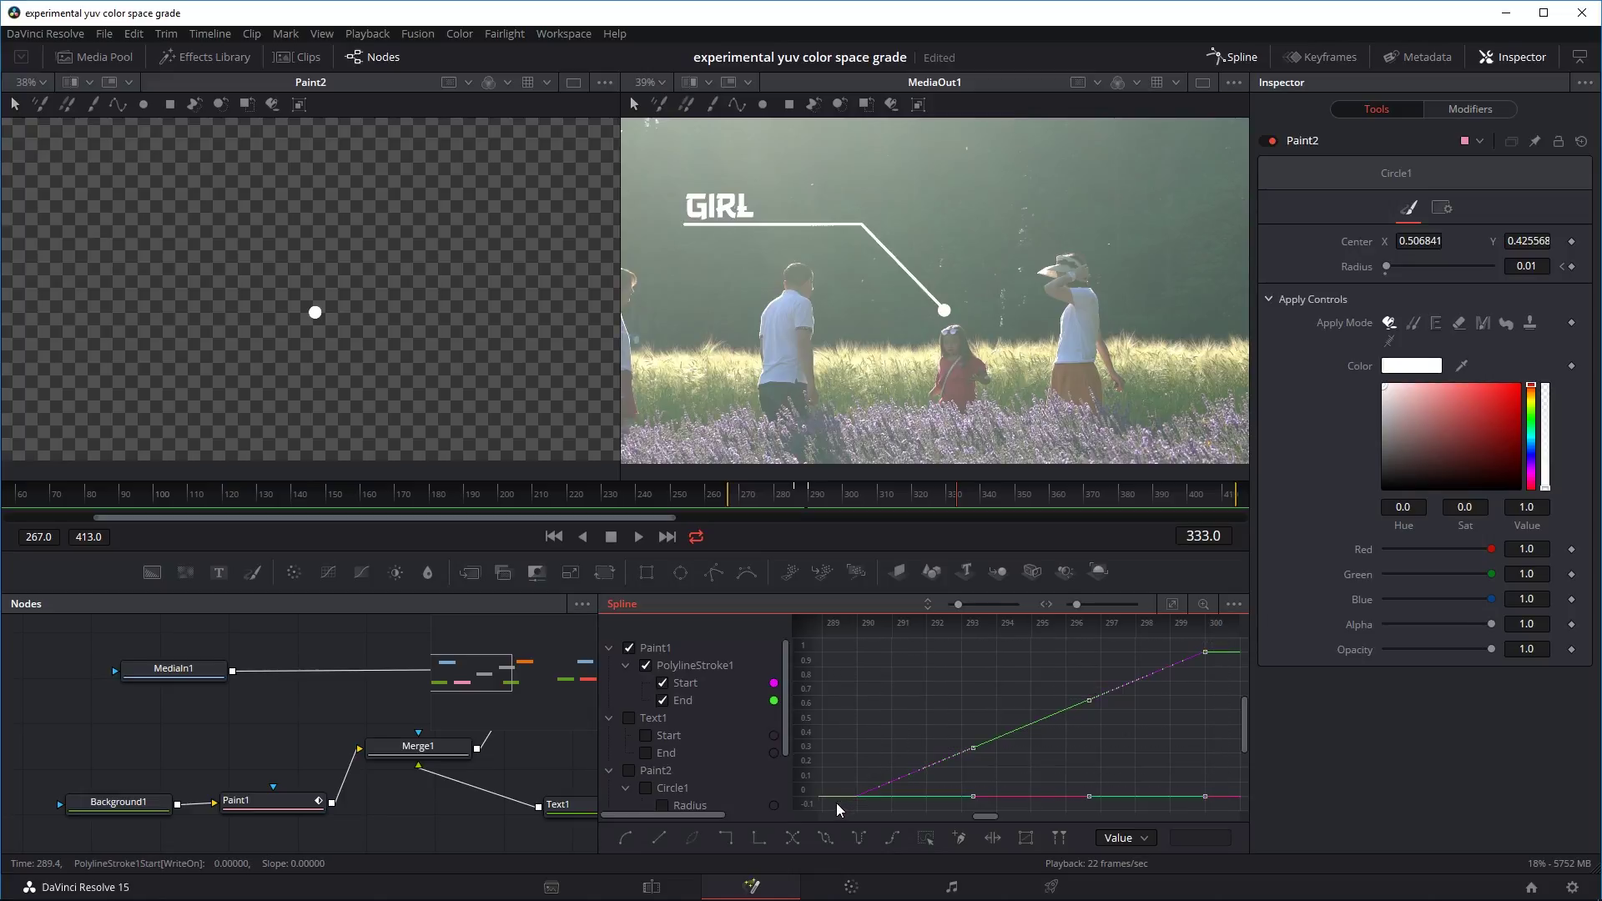
left_click_drag(975, 748, 1012, 796)
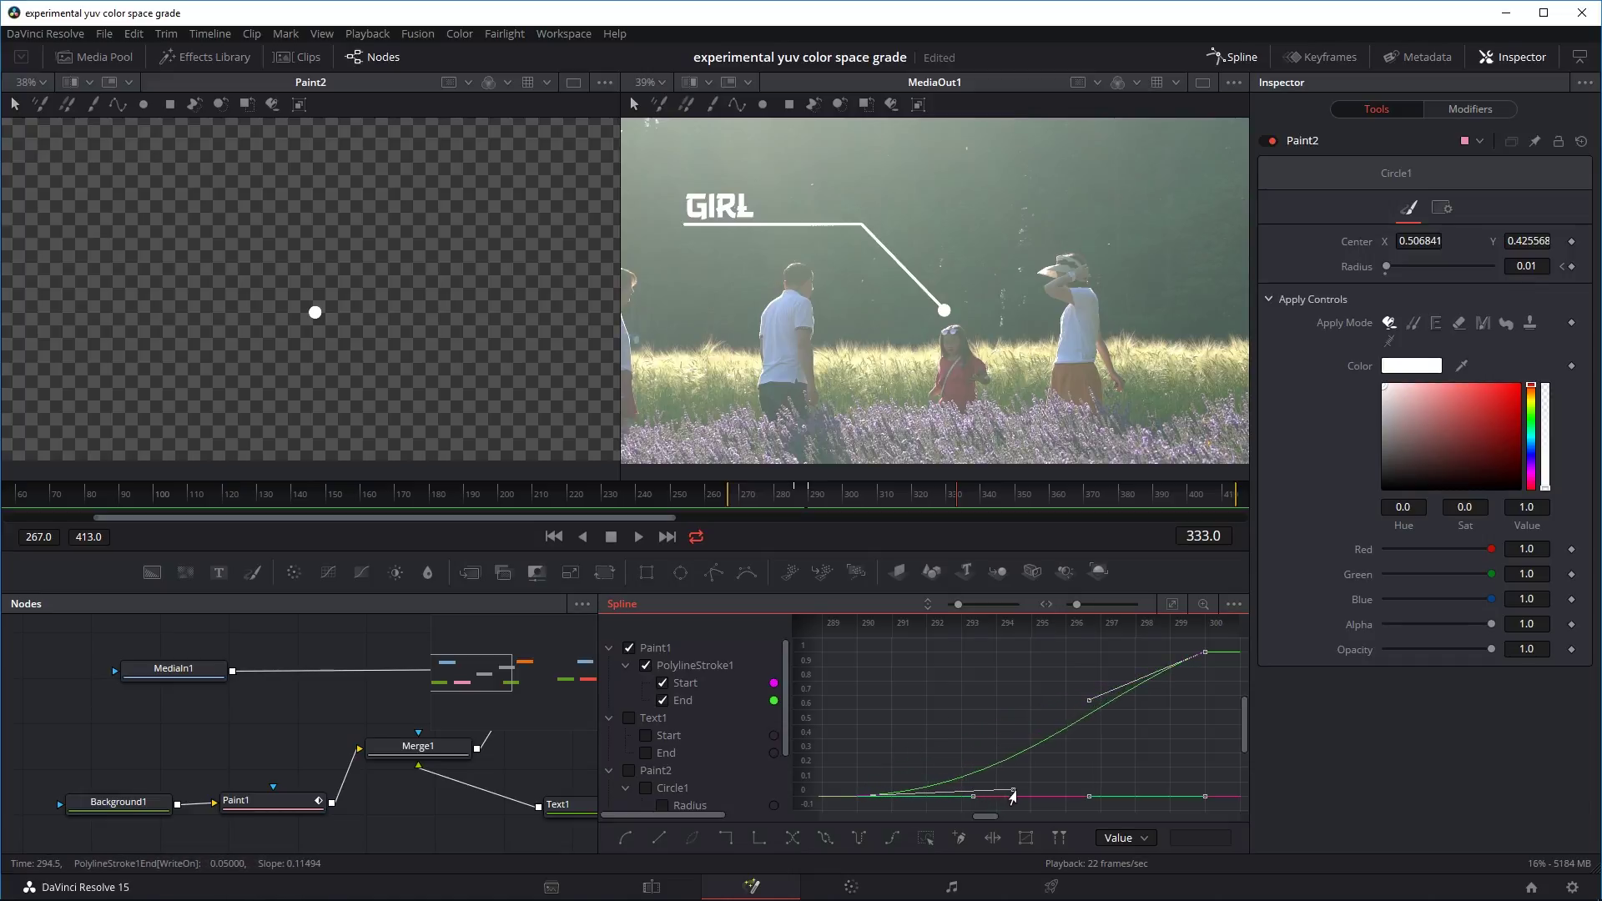
left_click_drag(1089, 700, 1016, 661)
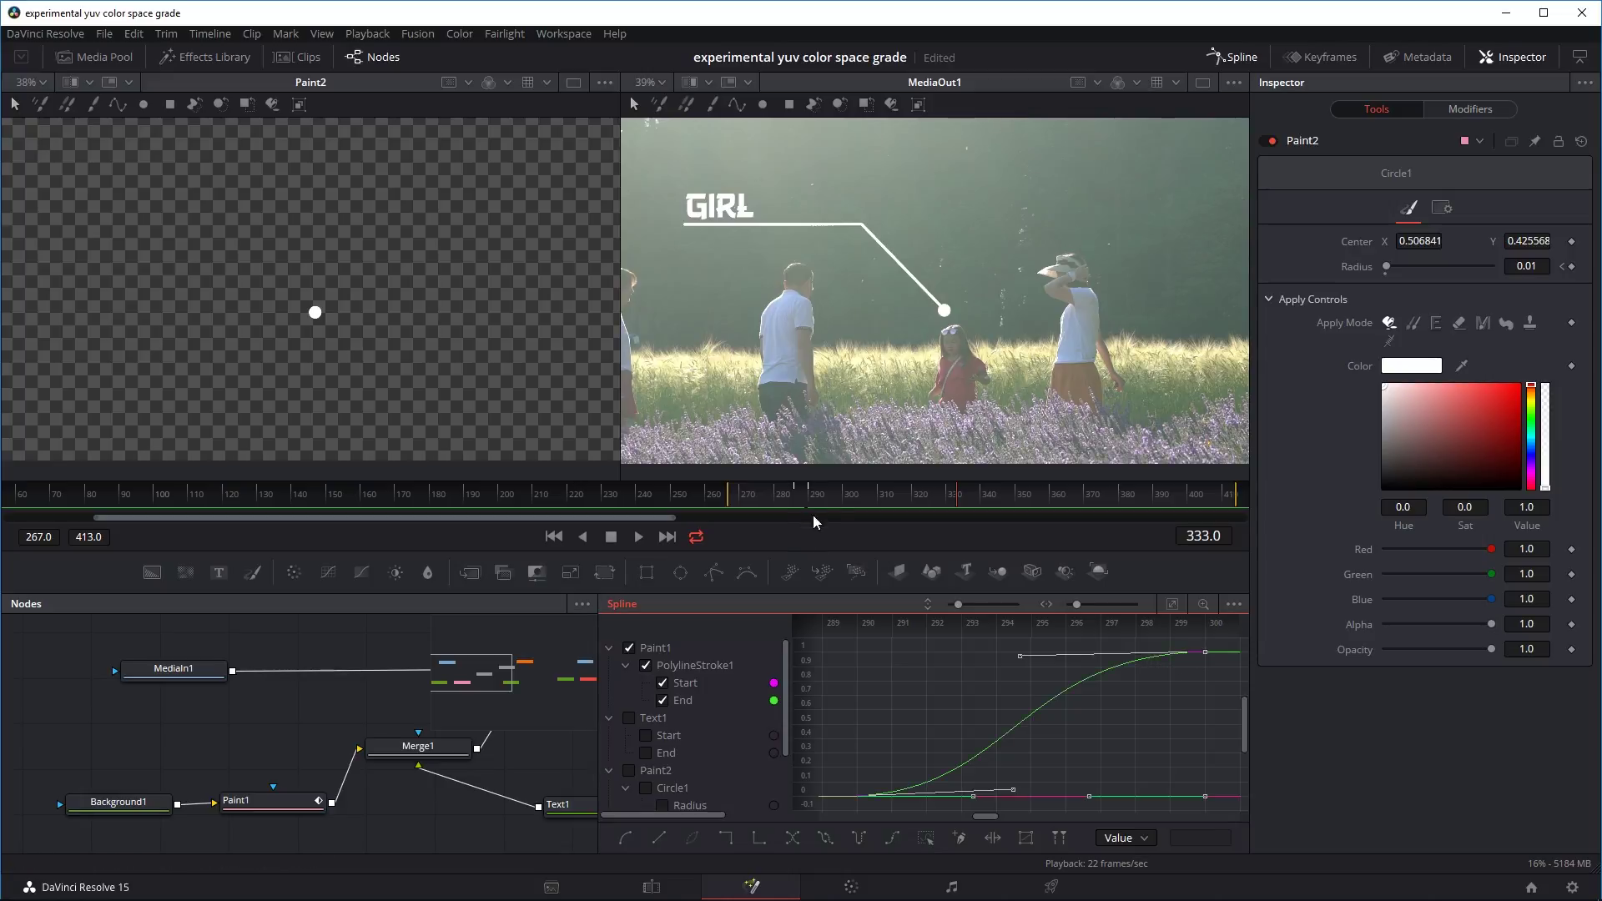
Play the shot repeatedly from before the line starts drawing to review the eased line animation.
left_click(774, 492)
key("space")
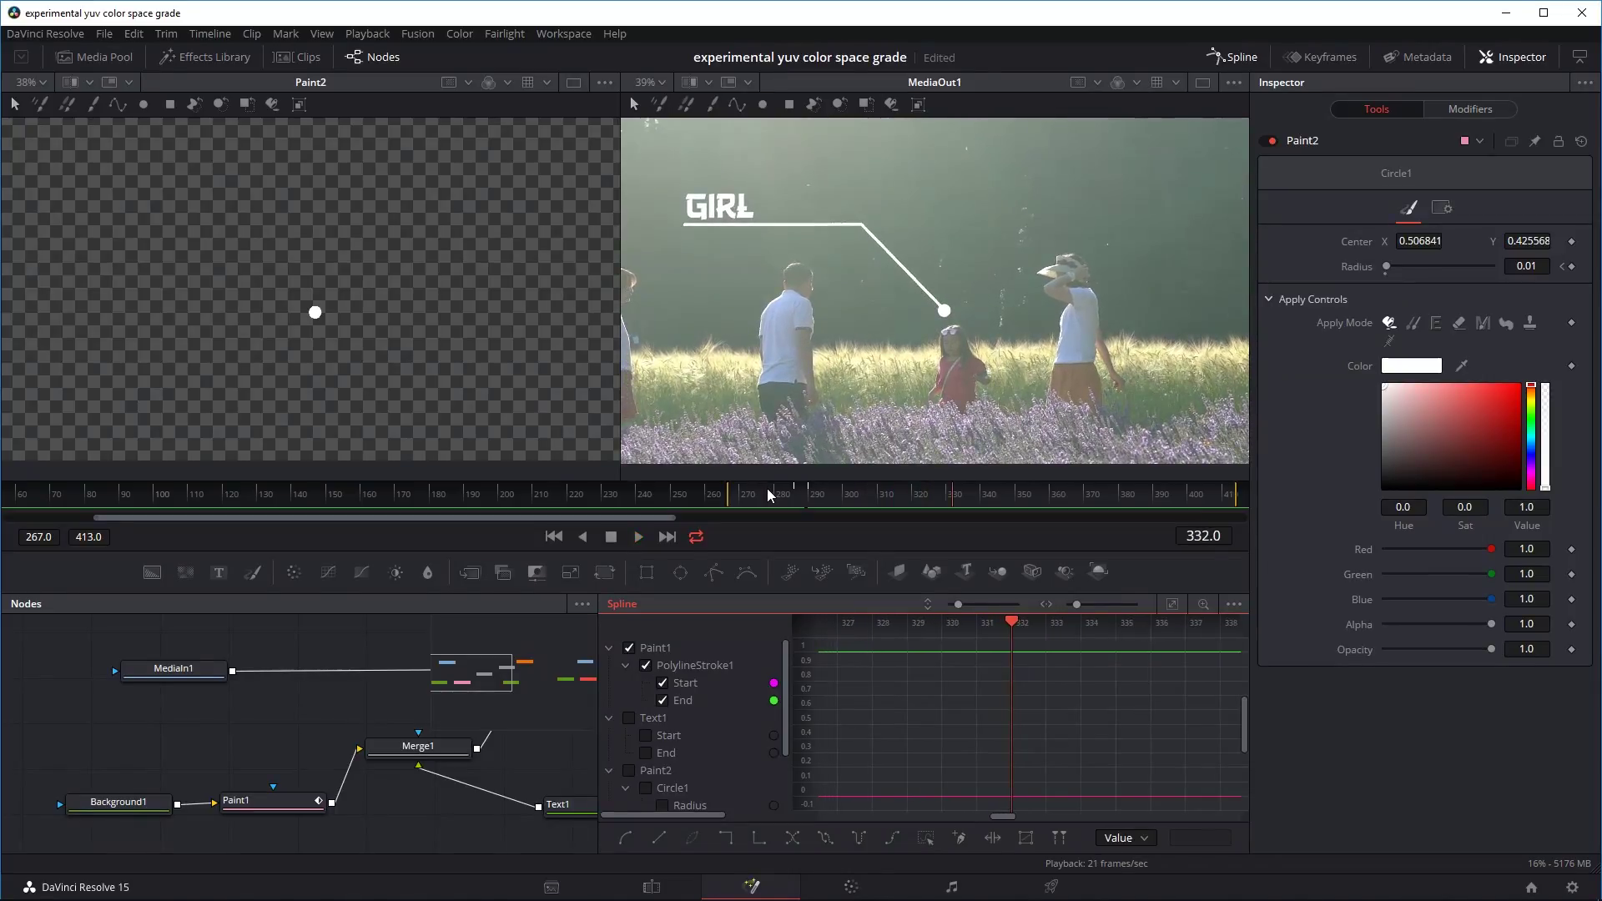
left_click(768, 488)
key("space")
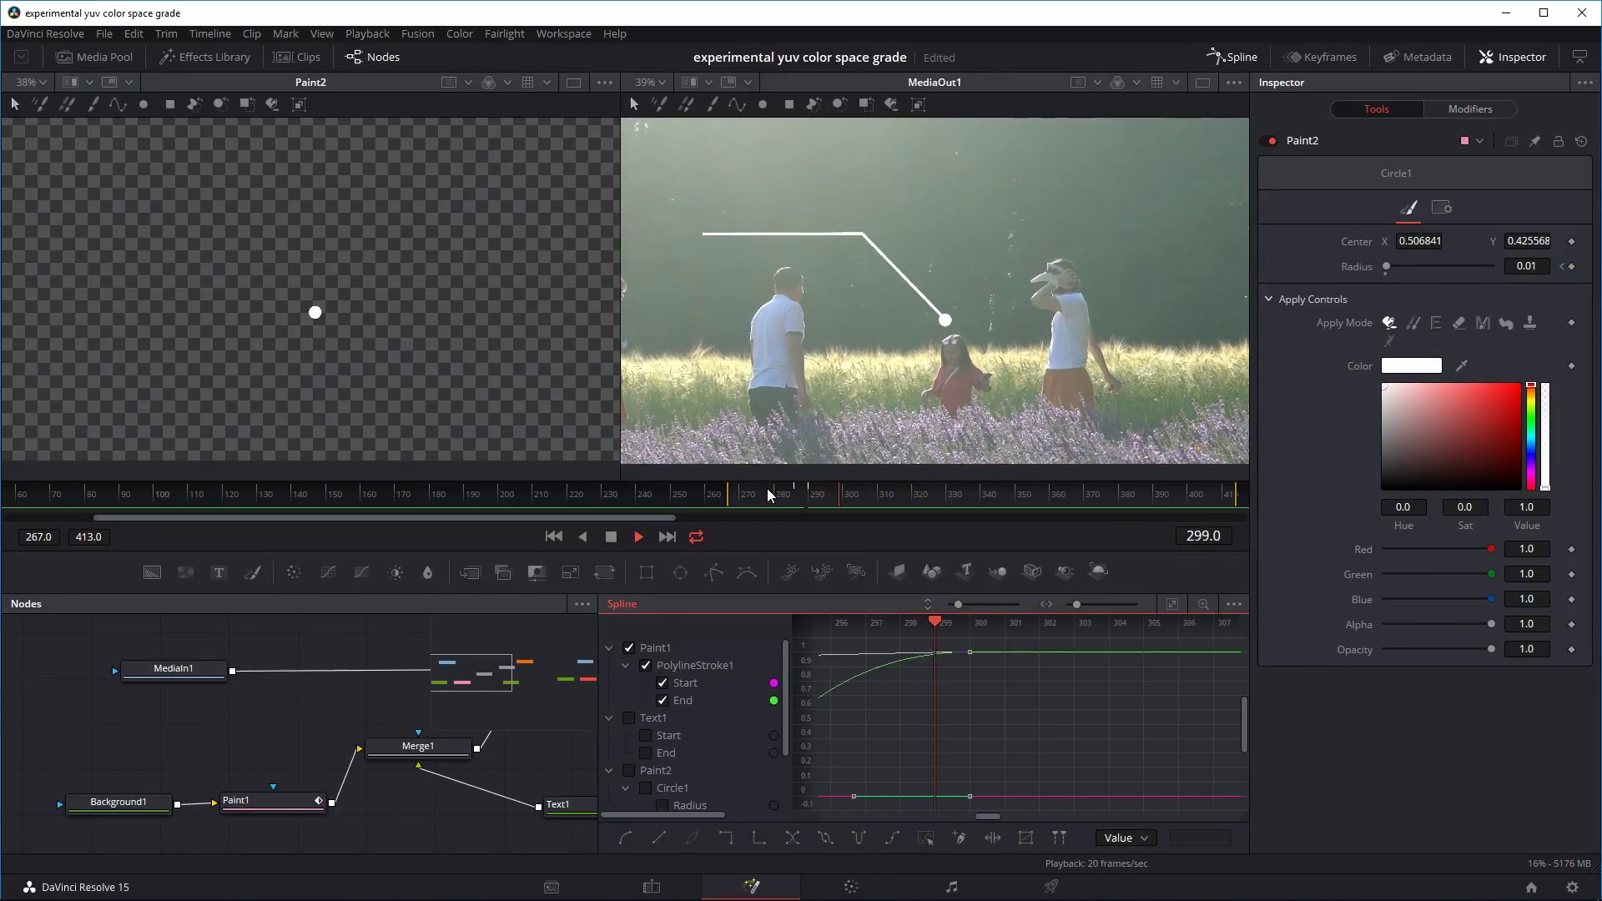
key("space")
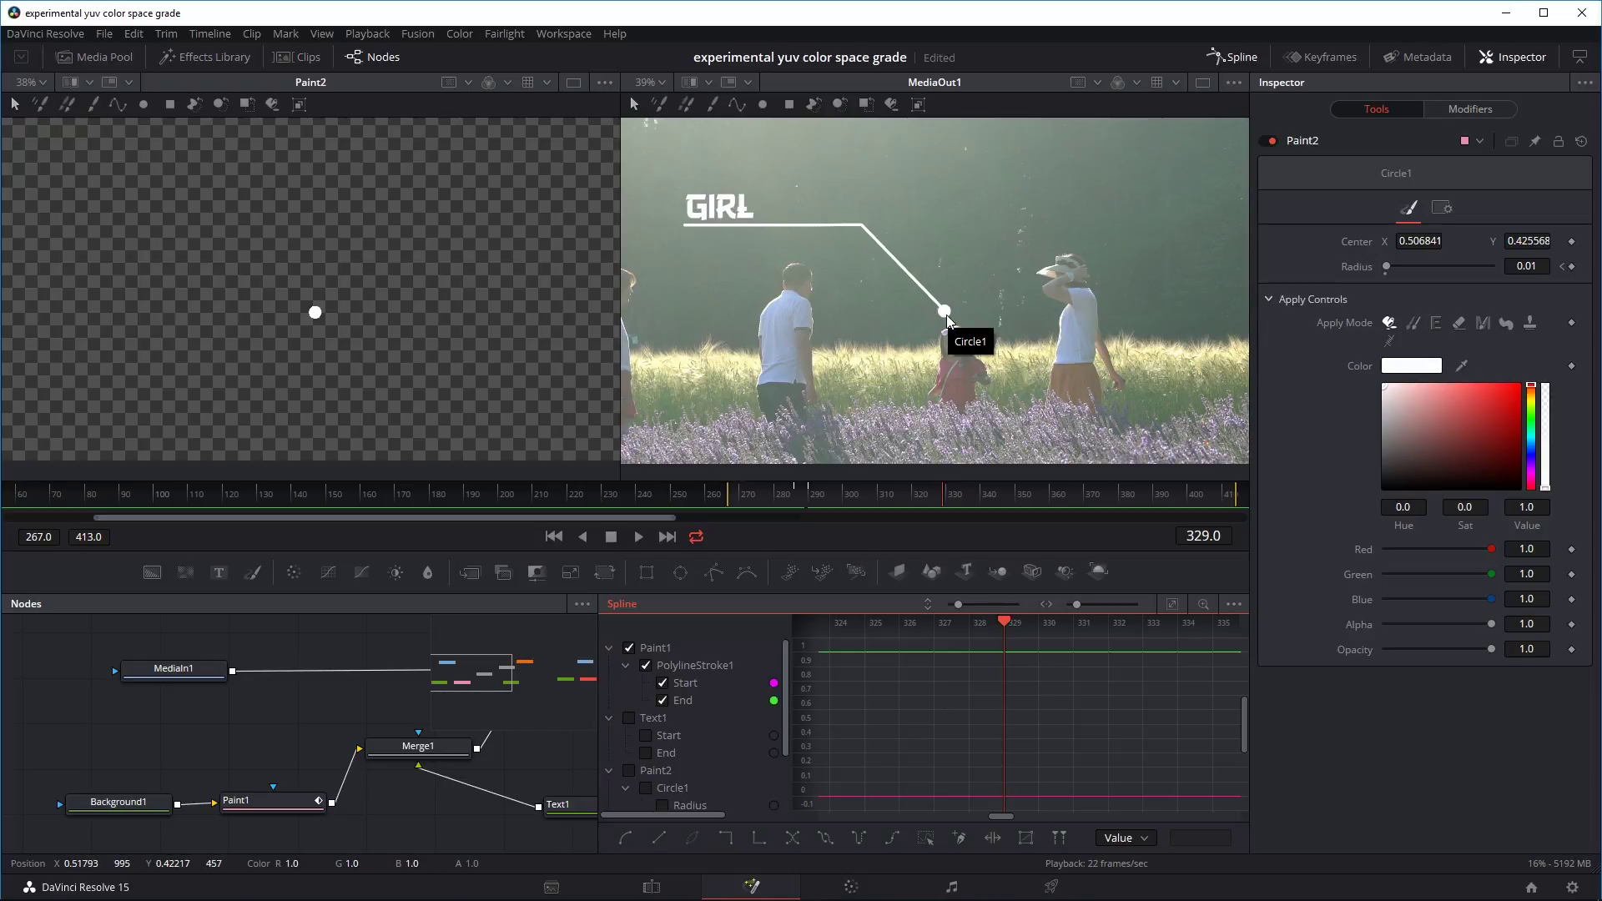
Show only Text1's curves fitted in the Spline editor and adjust the handle of the End curve's first keyframe to reshape the text's write-on.
left_click(629, 648)
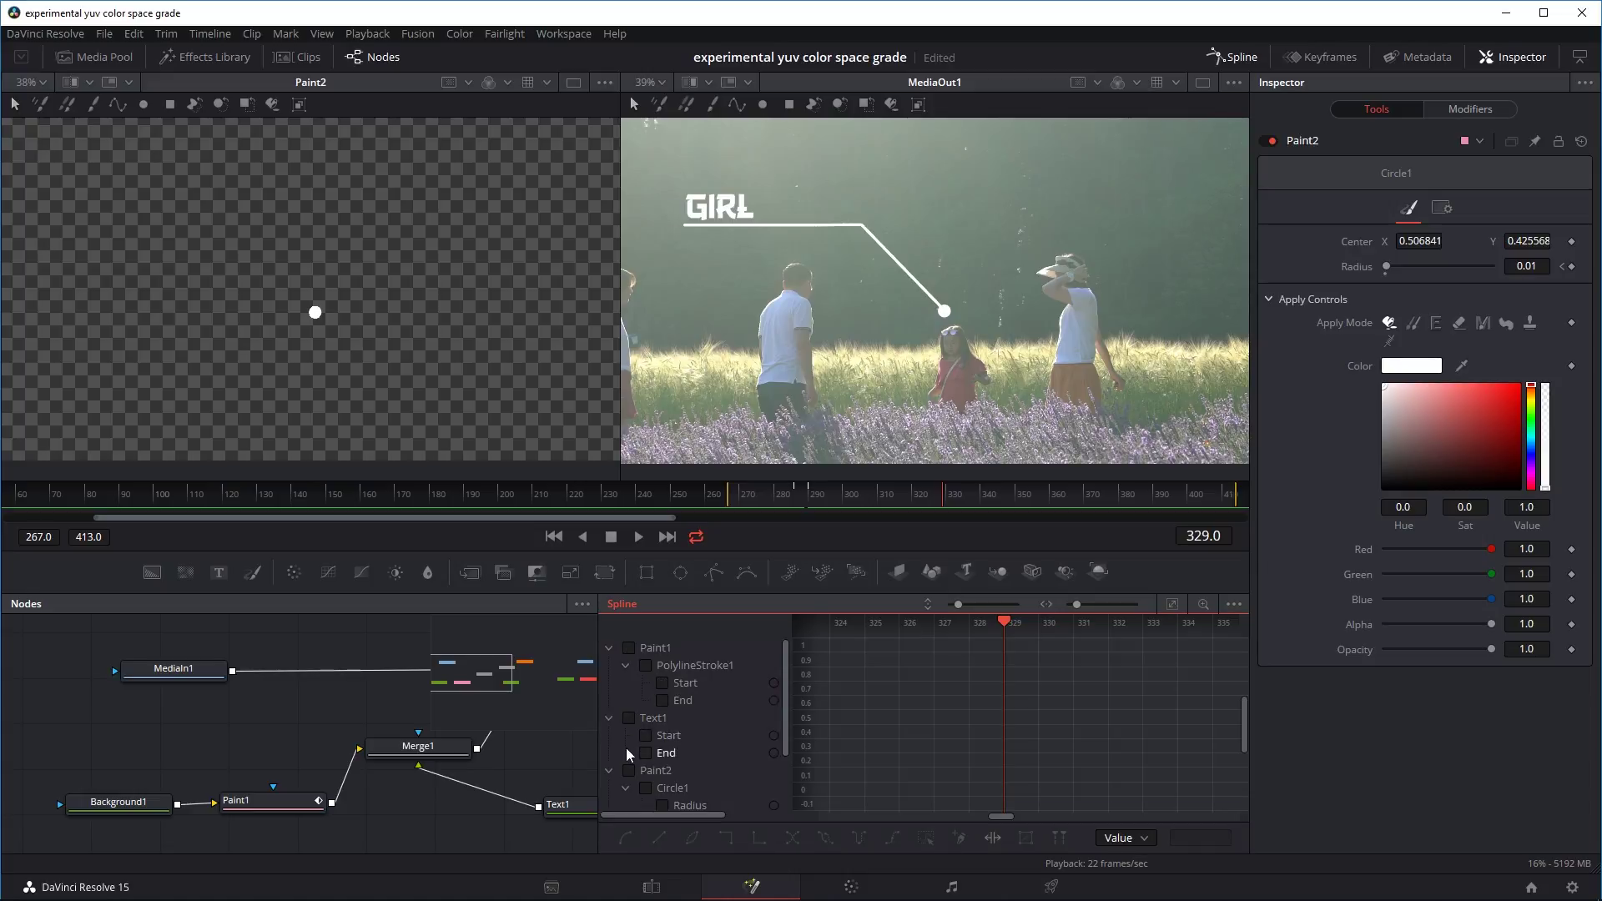
left_click(629, 719)
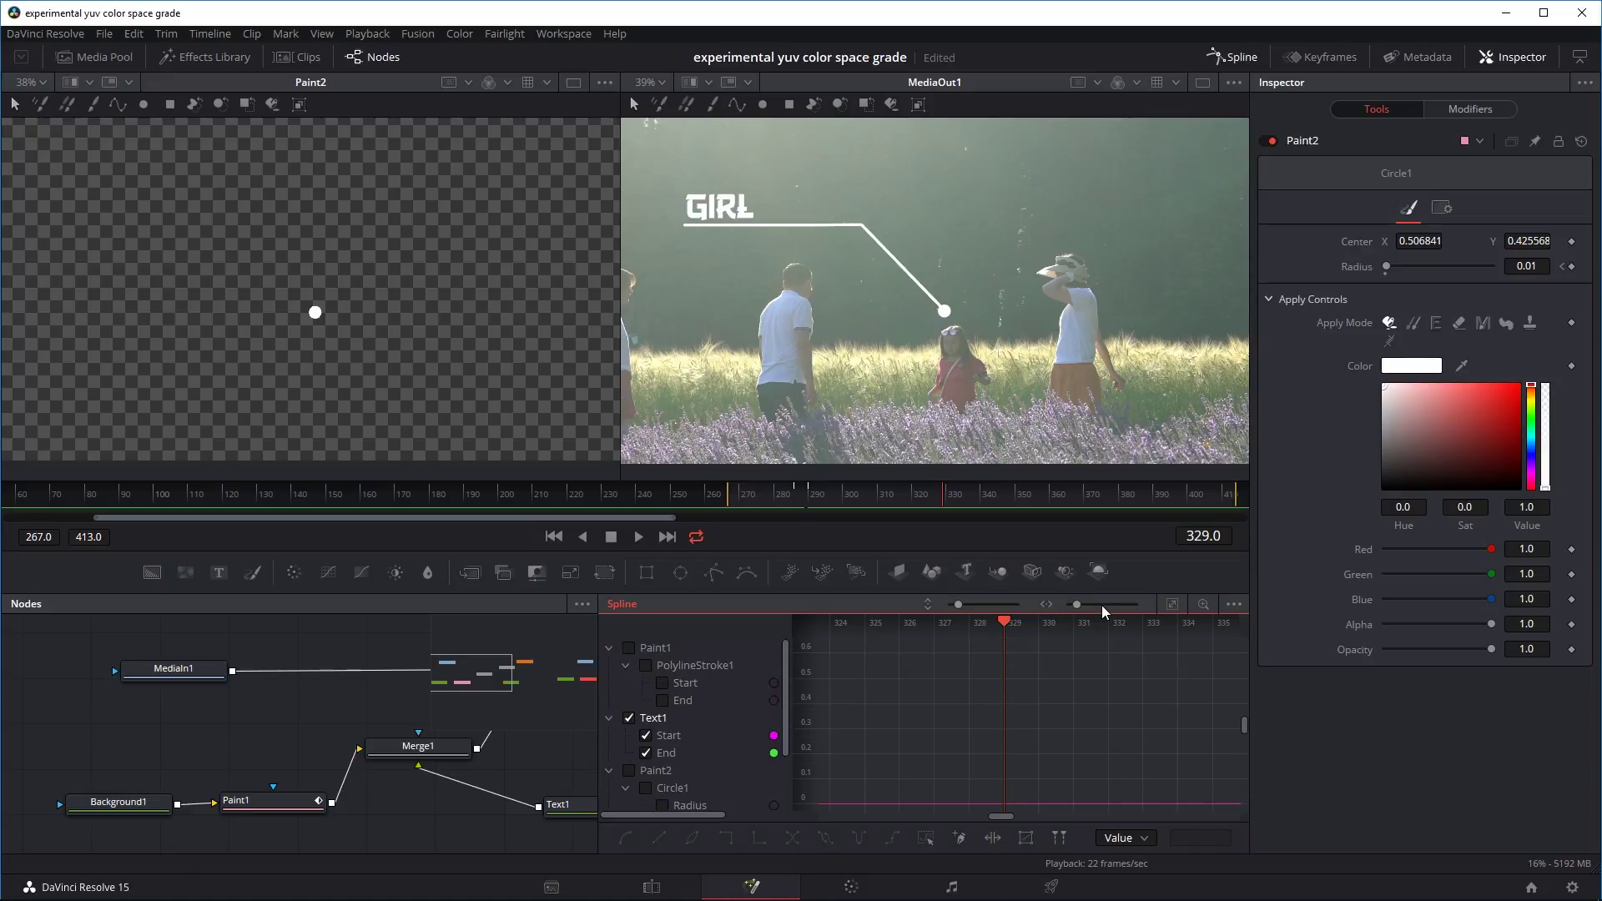
left_click(1172, 605)
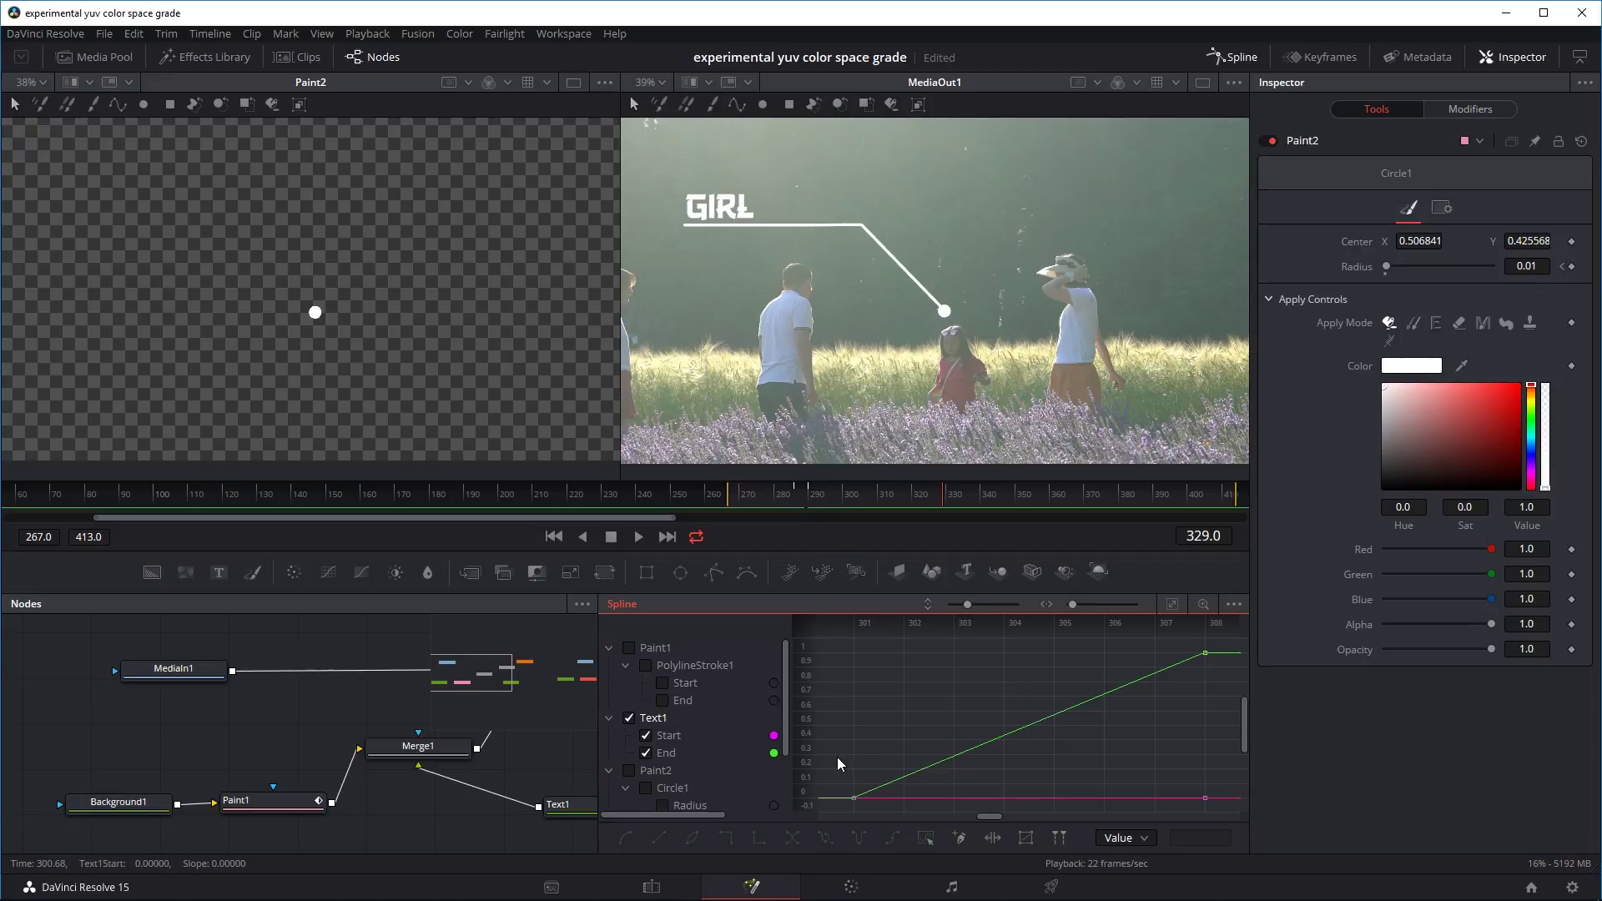
left_click_drag(913, 818, 913, 817)
mouse_move(946, 753)
left_mouse_down()
mouse_move(1013, 759)
mouse_move(972, 737)
left_mouse_up()
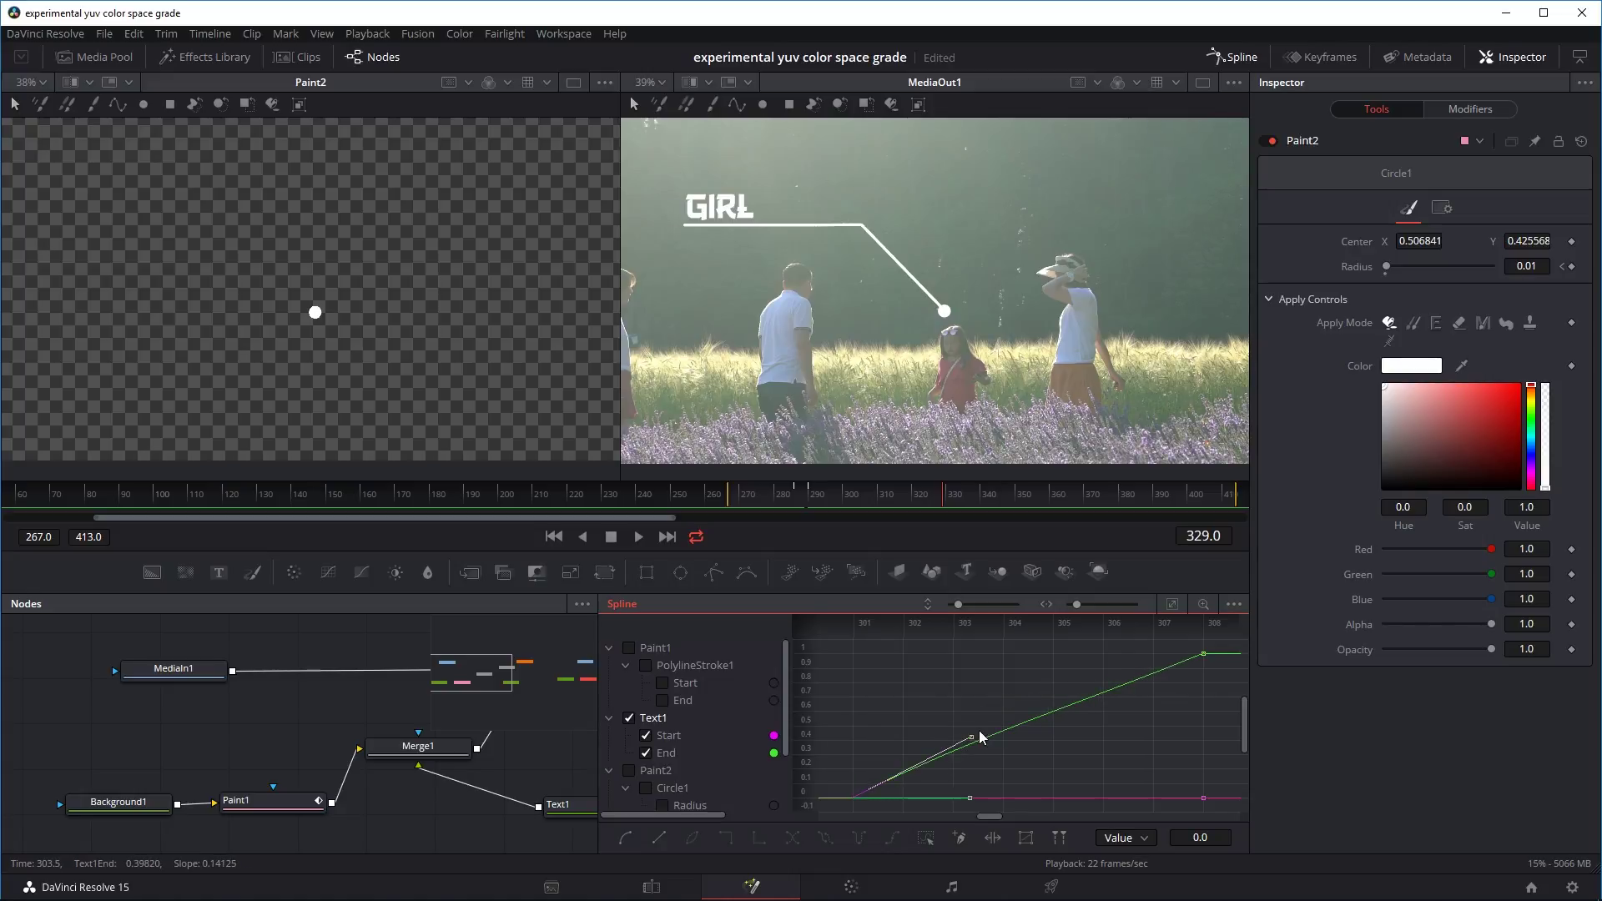